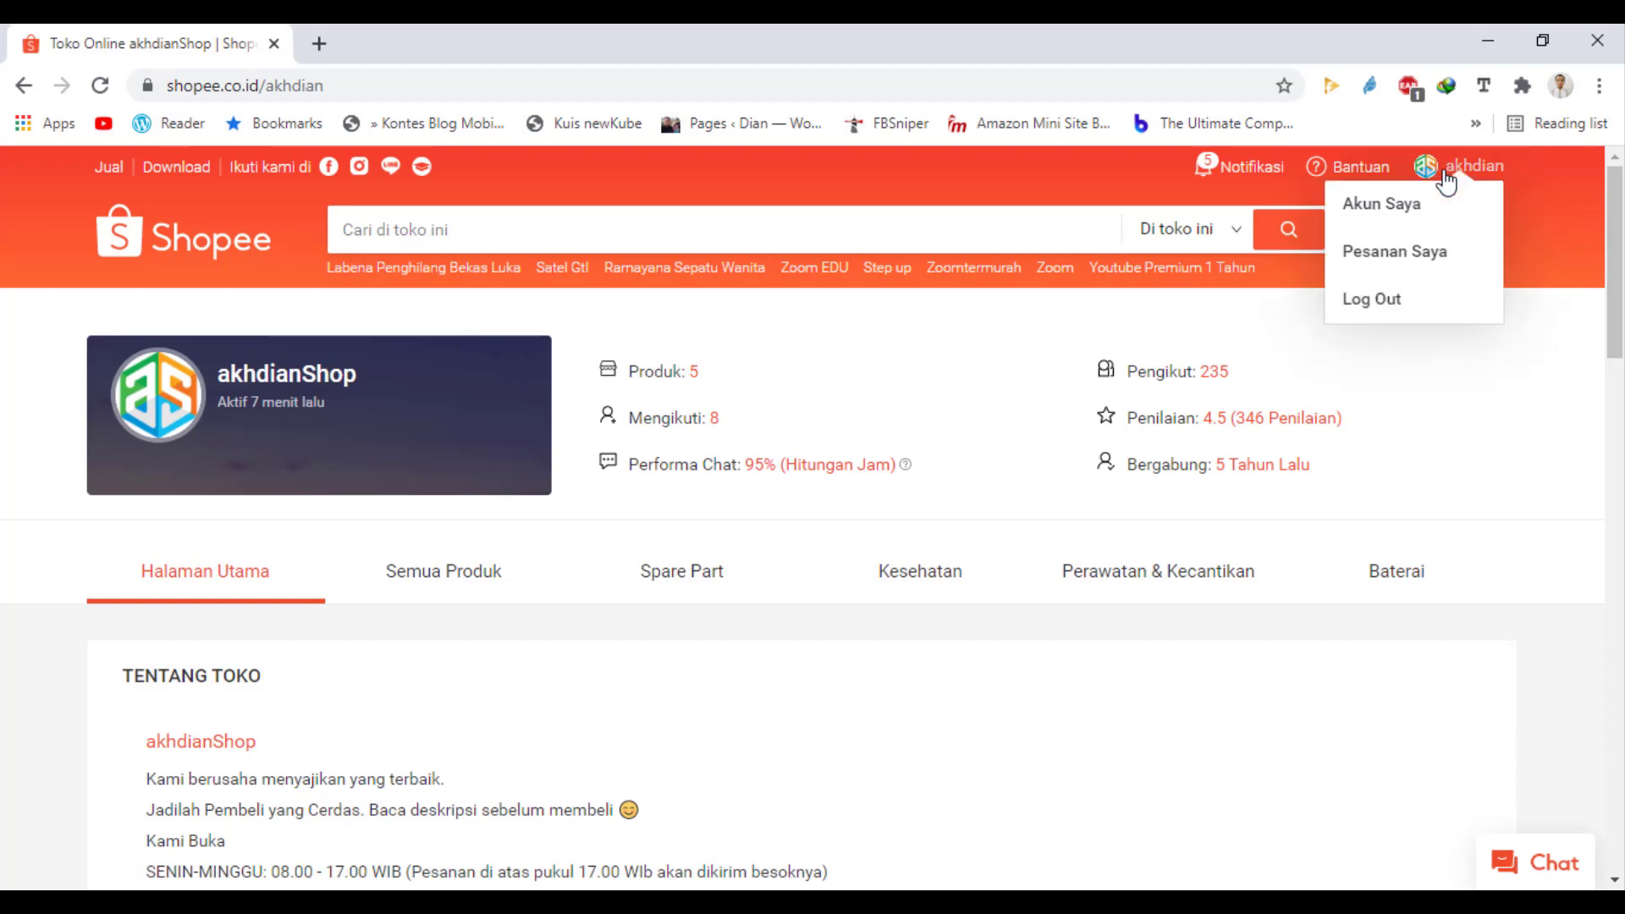
- Open the Seller Centre from the shop page and go to the Iklan Shopee advertising page
left_click(108, 169)
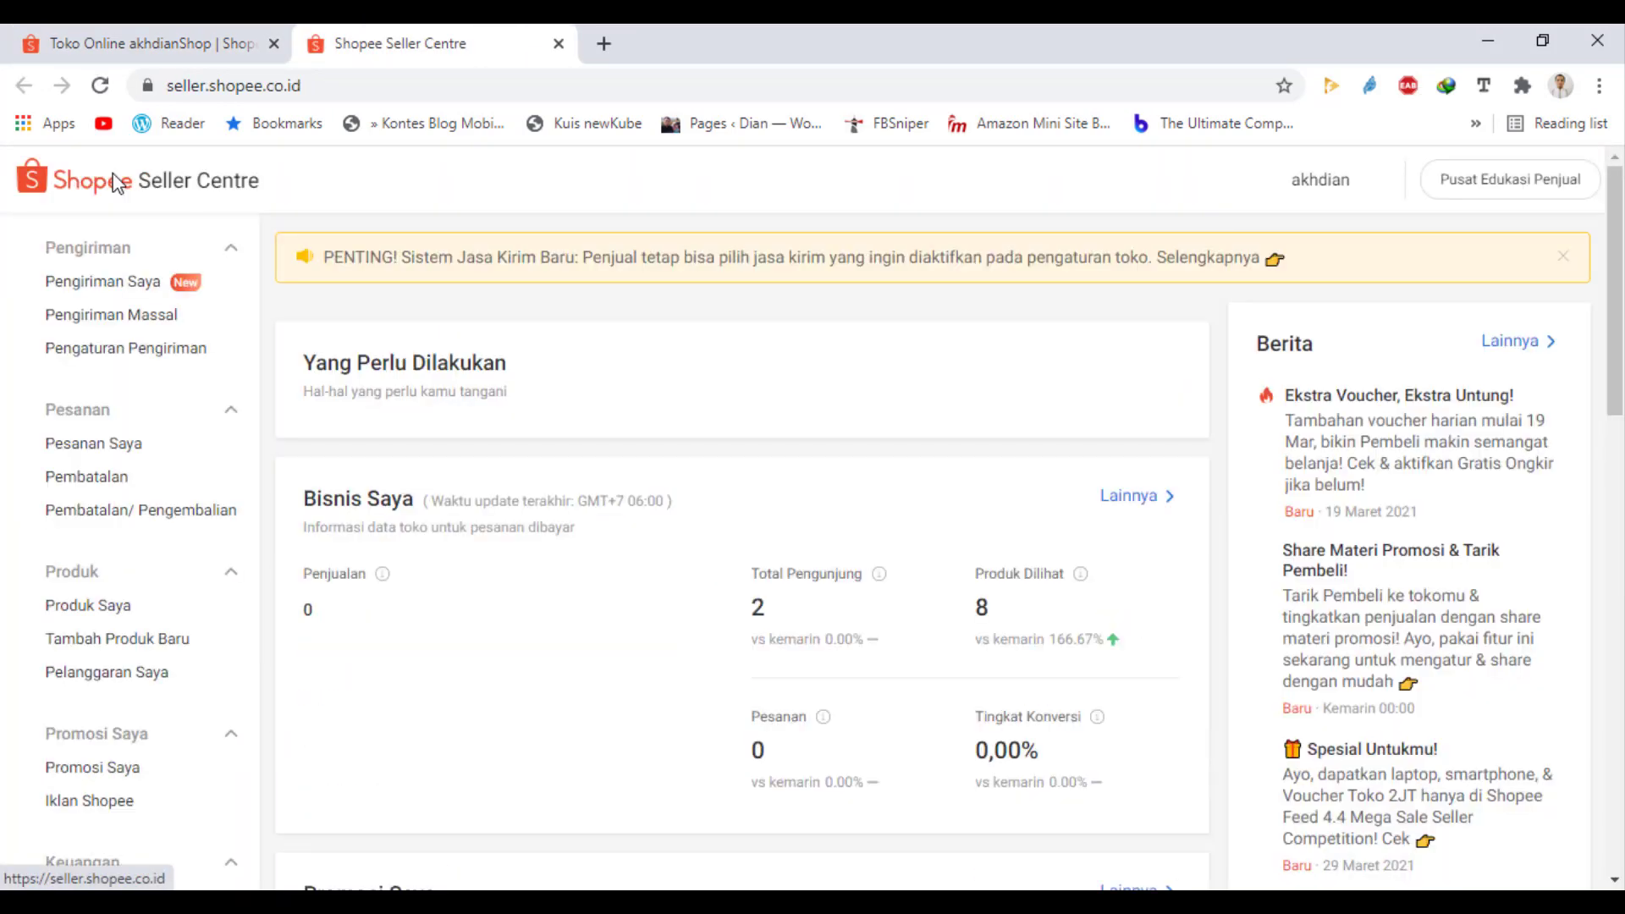
scroll(690, 400, "down", 14)
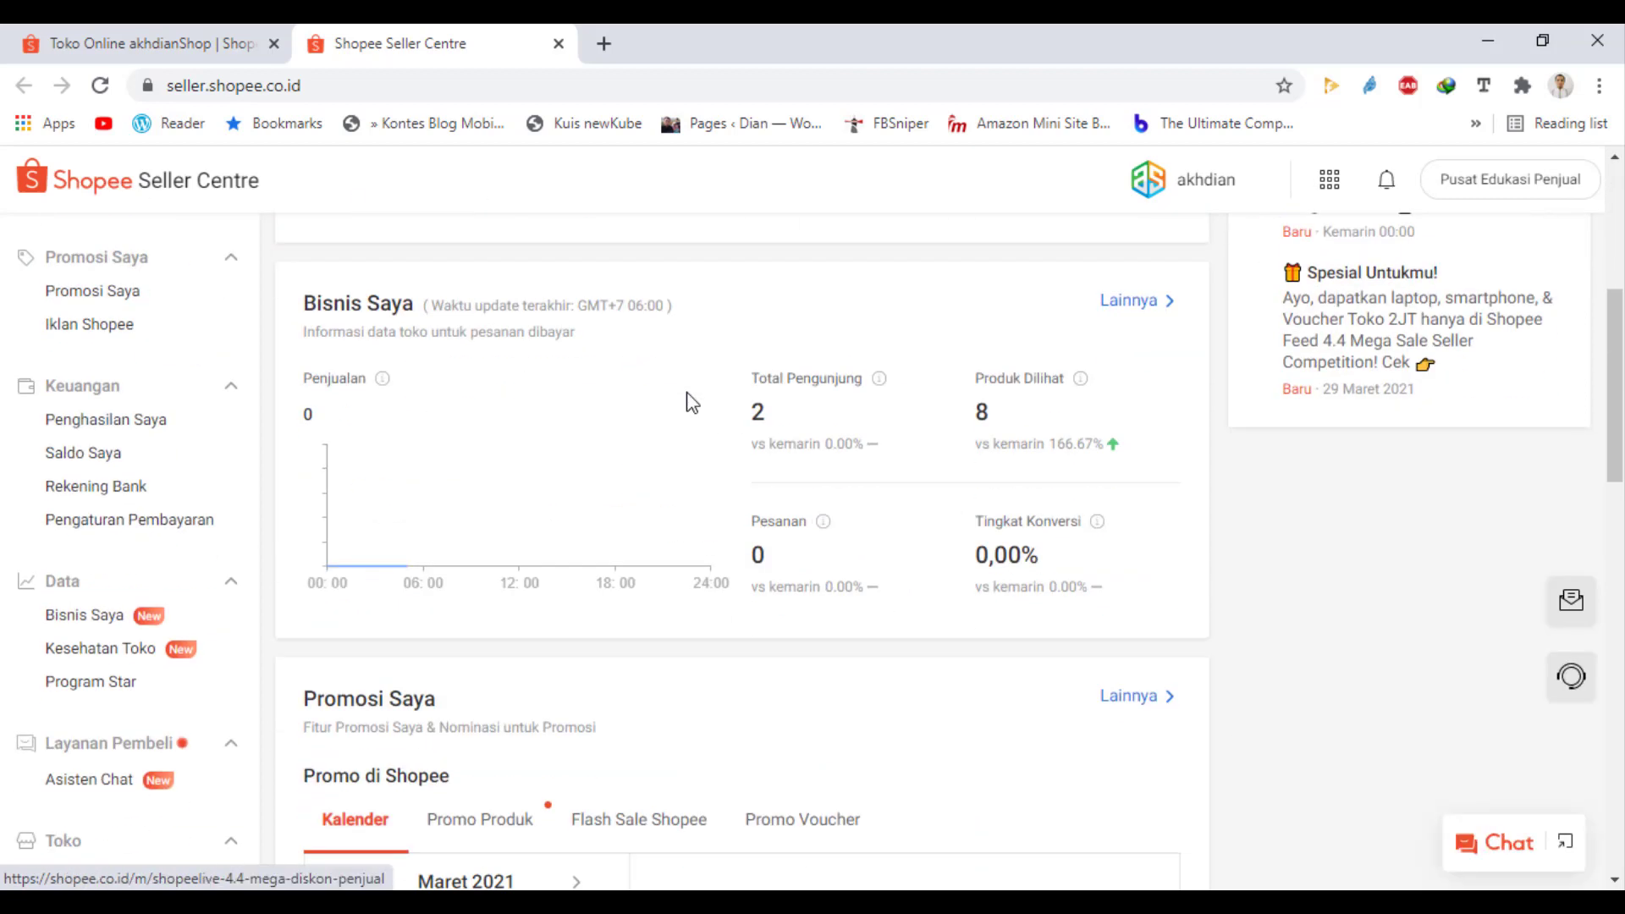
scroll(692, 402, "up", 5)
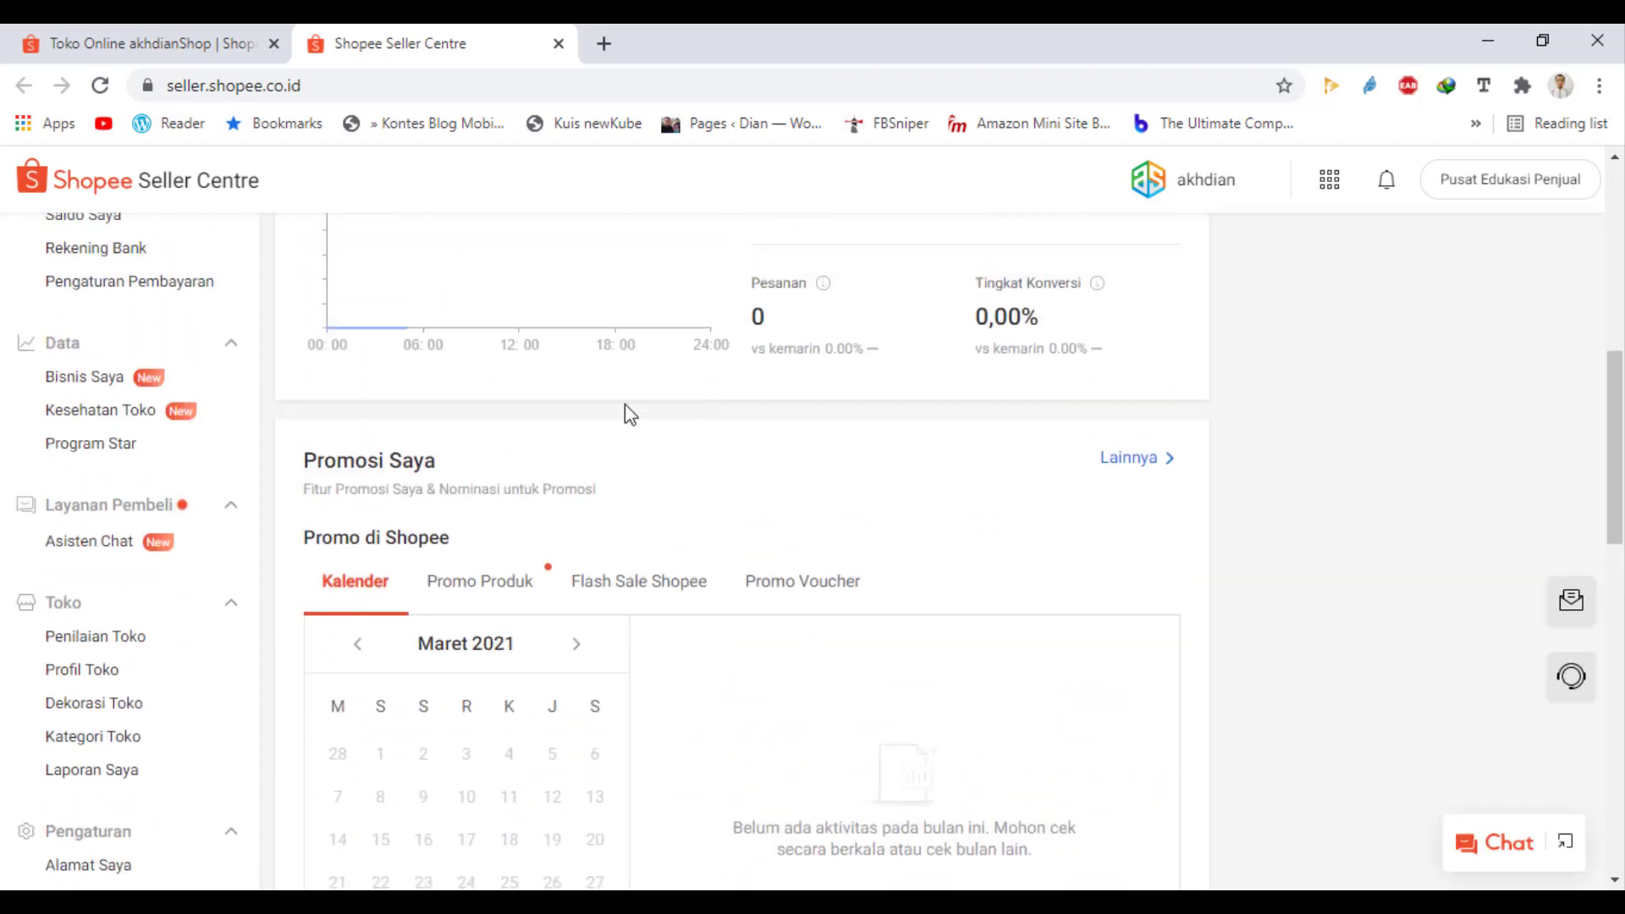
scroll(425, 468, "up", 9)
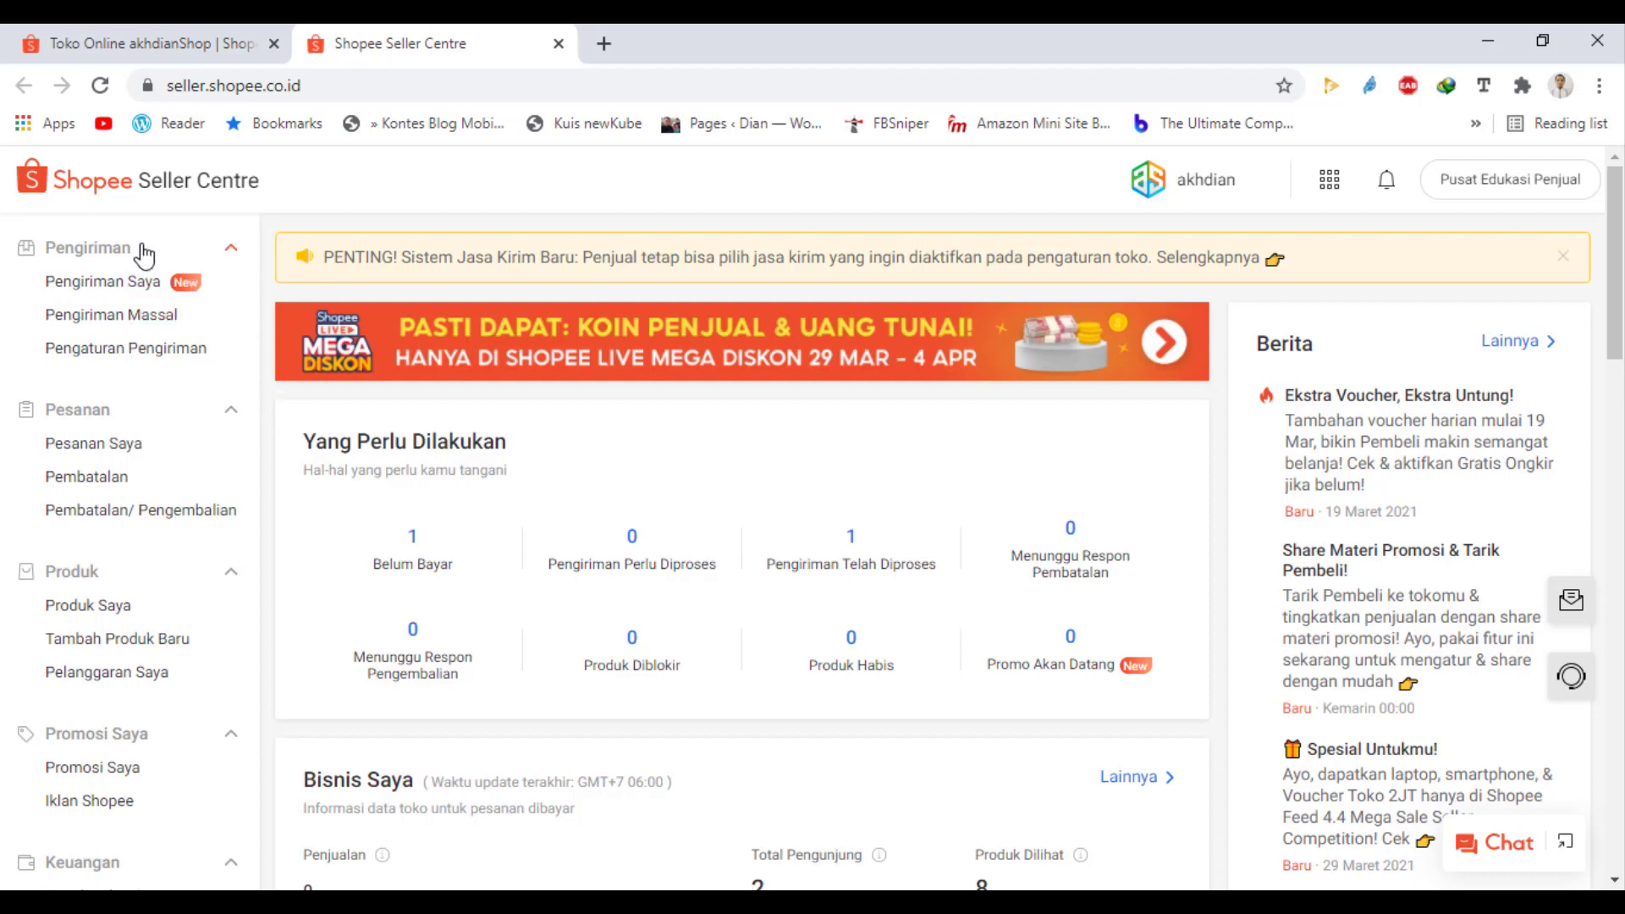
scroll(148, 330, "down", 1)
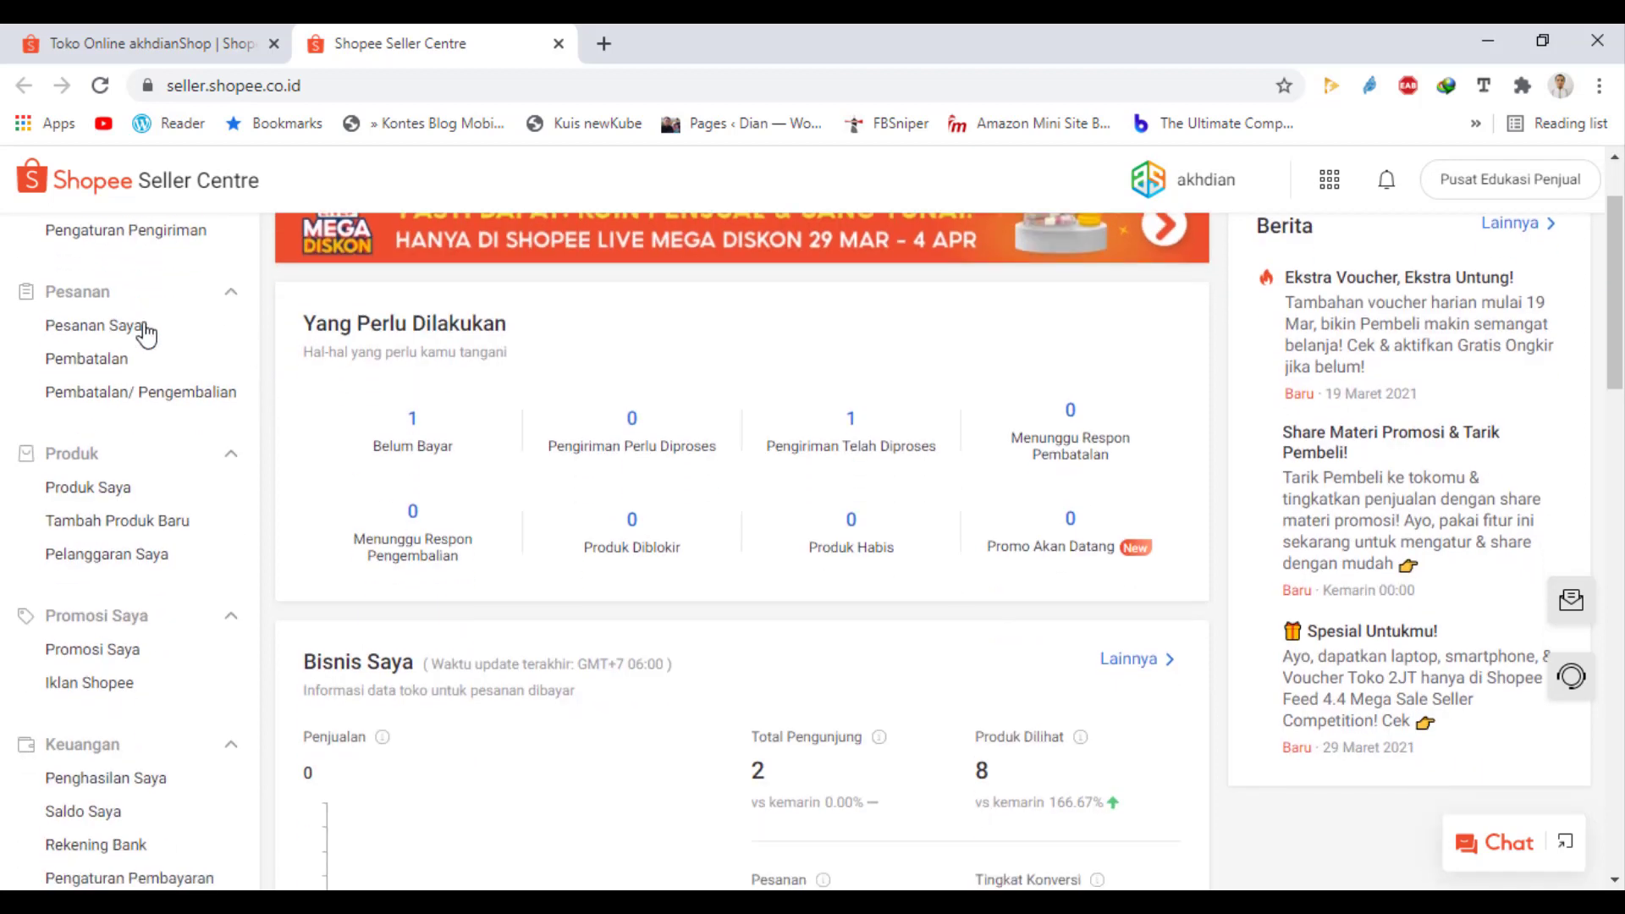
left_click(88, 687)
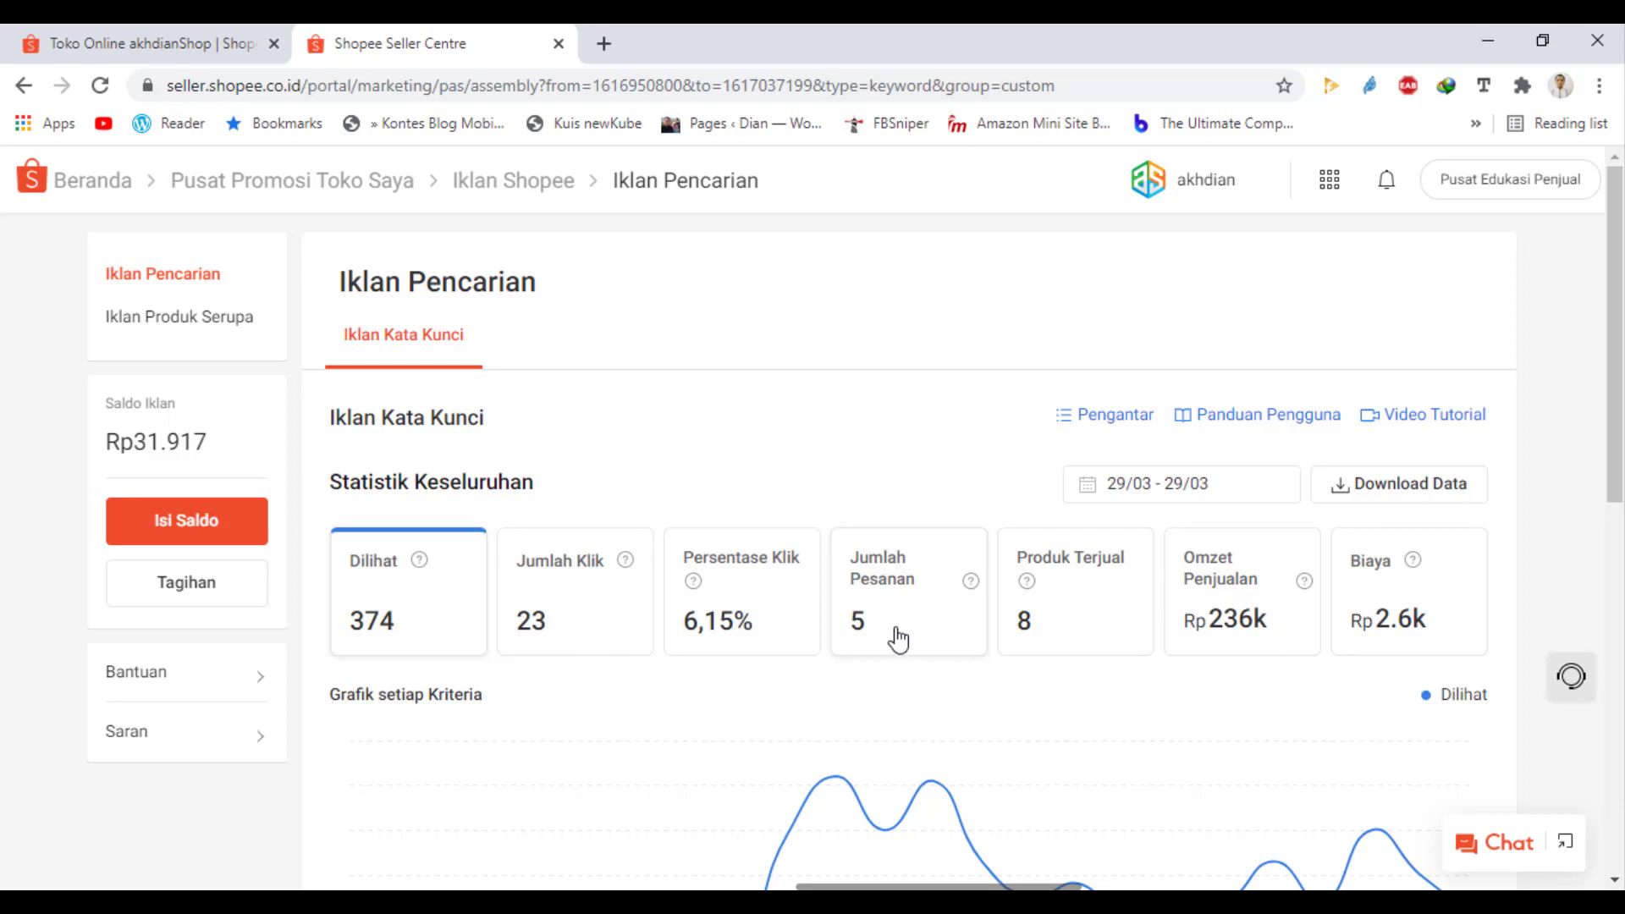
- Open the Isi Saldo page for topping up the ad balance and look through the offered amounts and automatic top-up setting
scroll(1142, 677, "down", 10)
scroll(1124, 715, "up", 9)
scroll(440, 524, "up", 1)
left_click(226, 532)
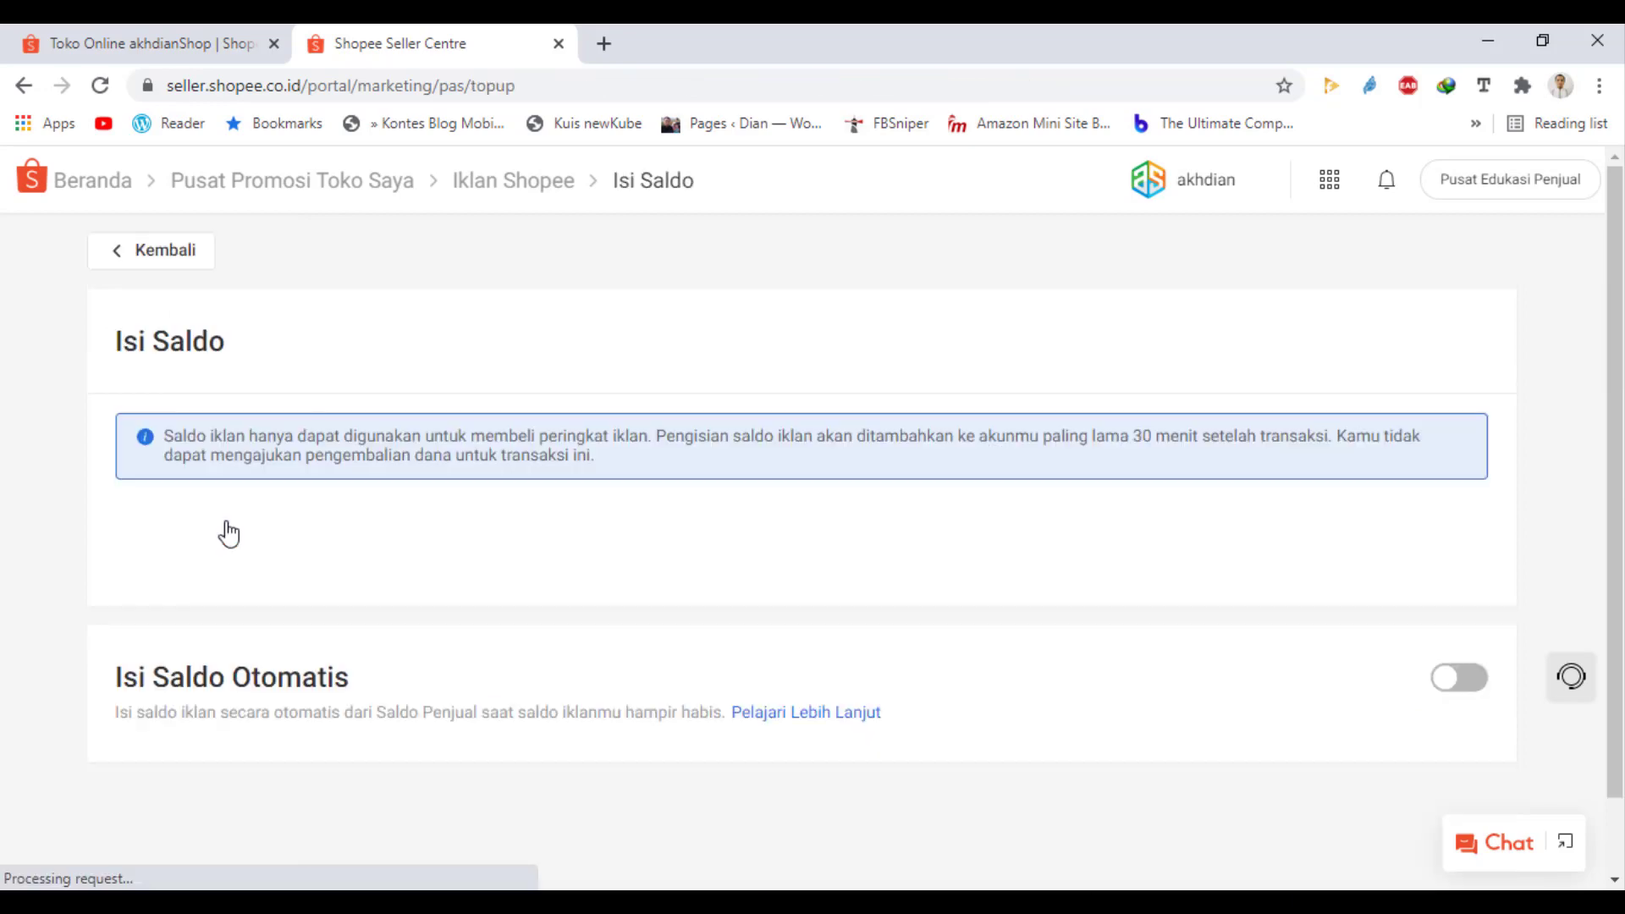
scroll(490, 397, "down", 7)
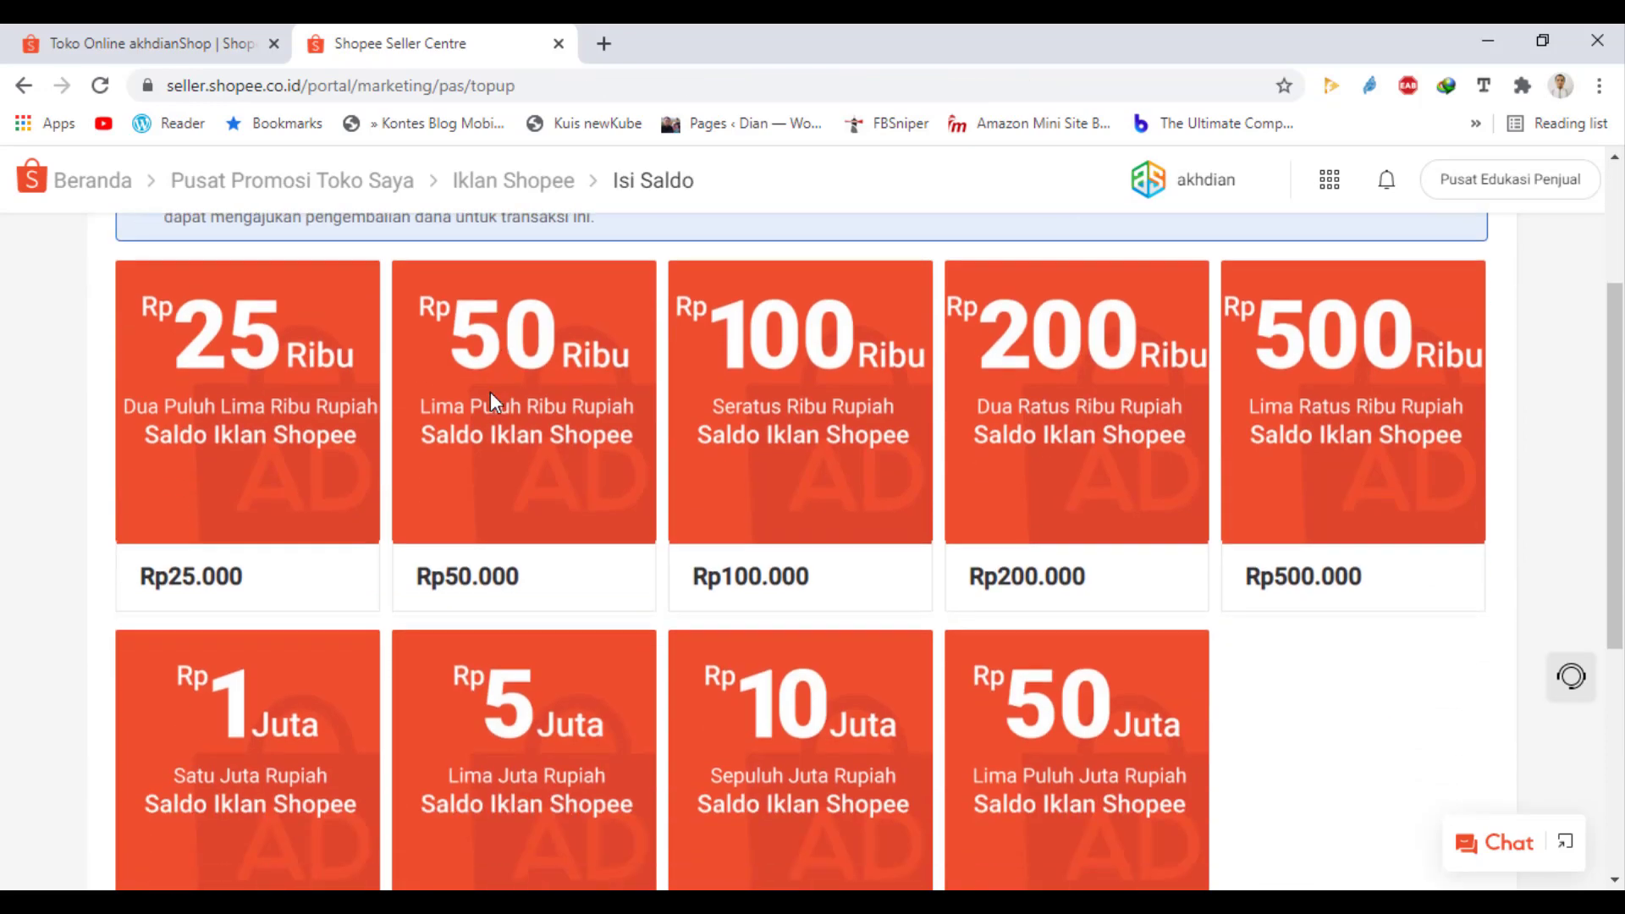
scroll(493, 405, "down", 1)
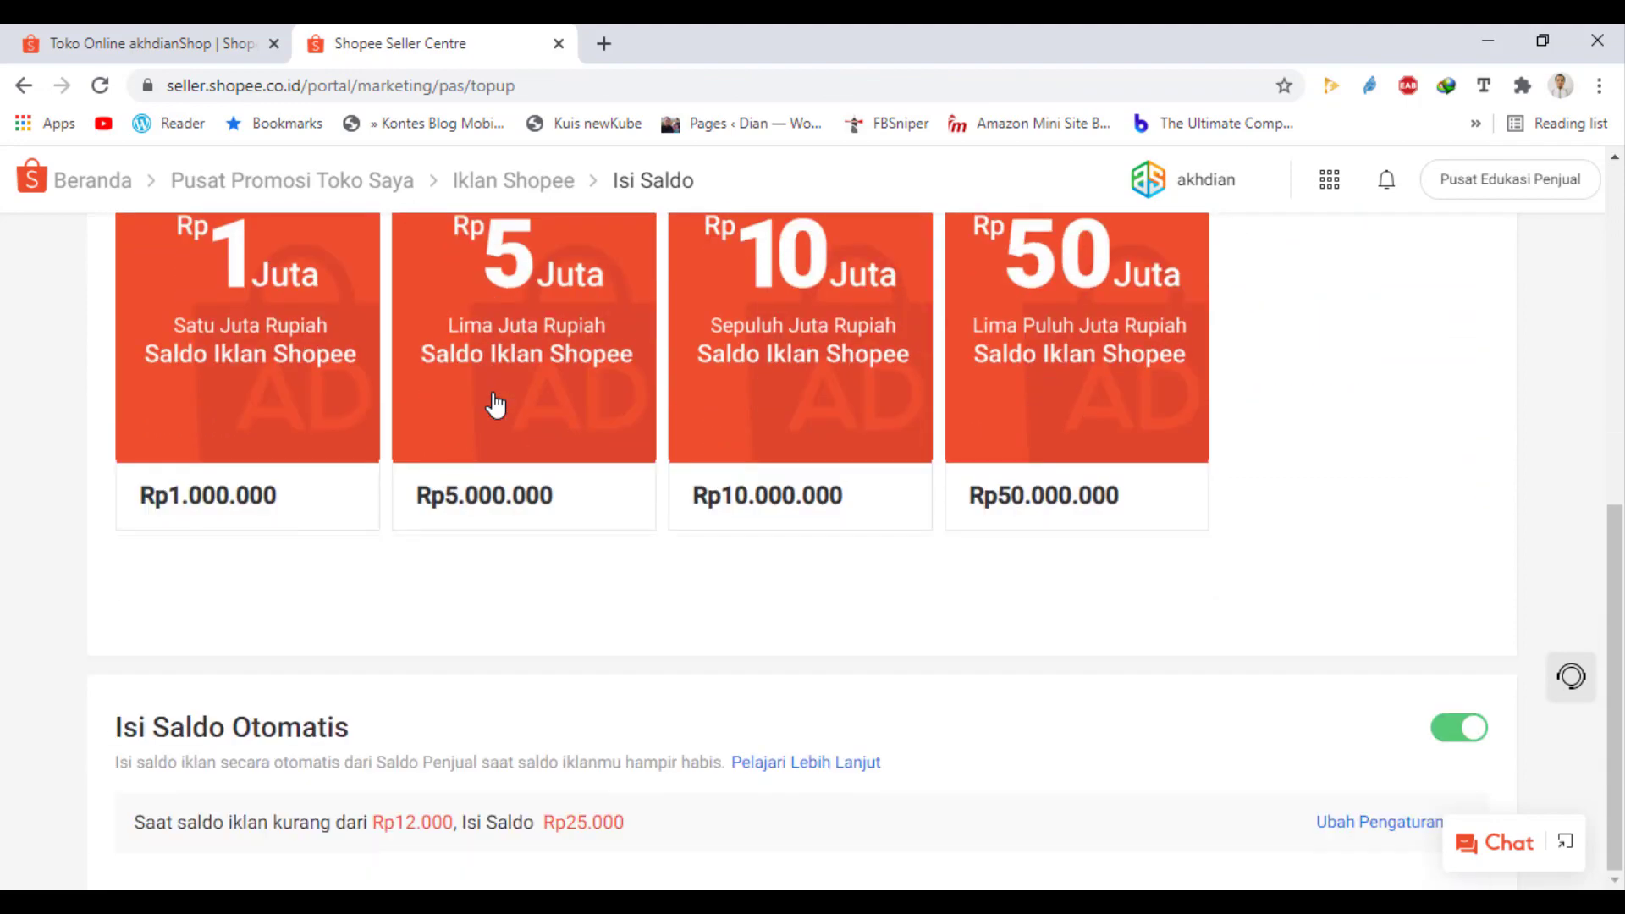
scroll(495, 406, "up", 8)
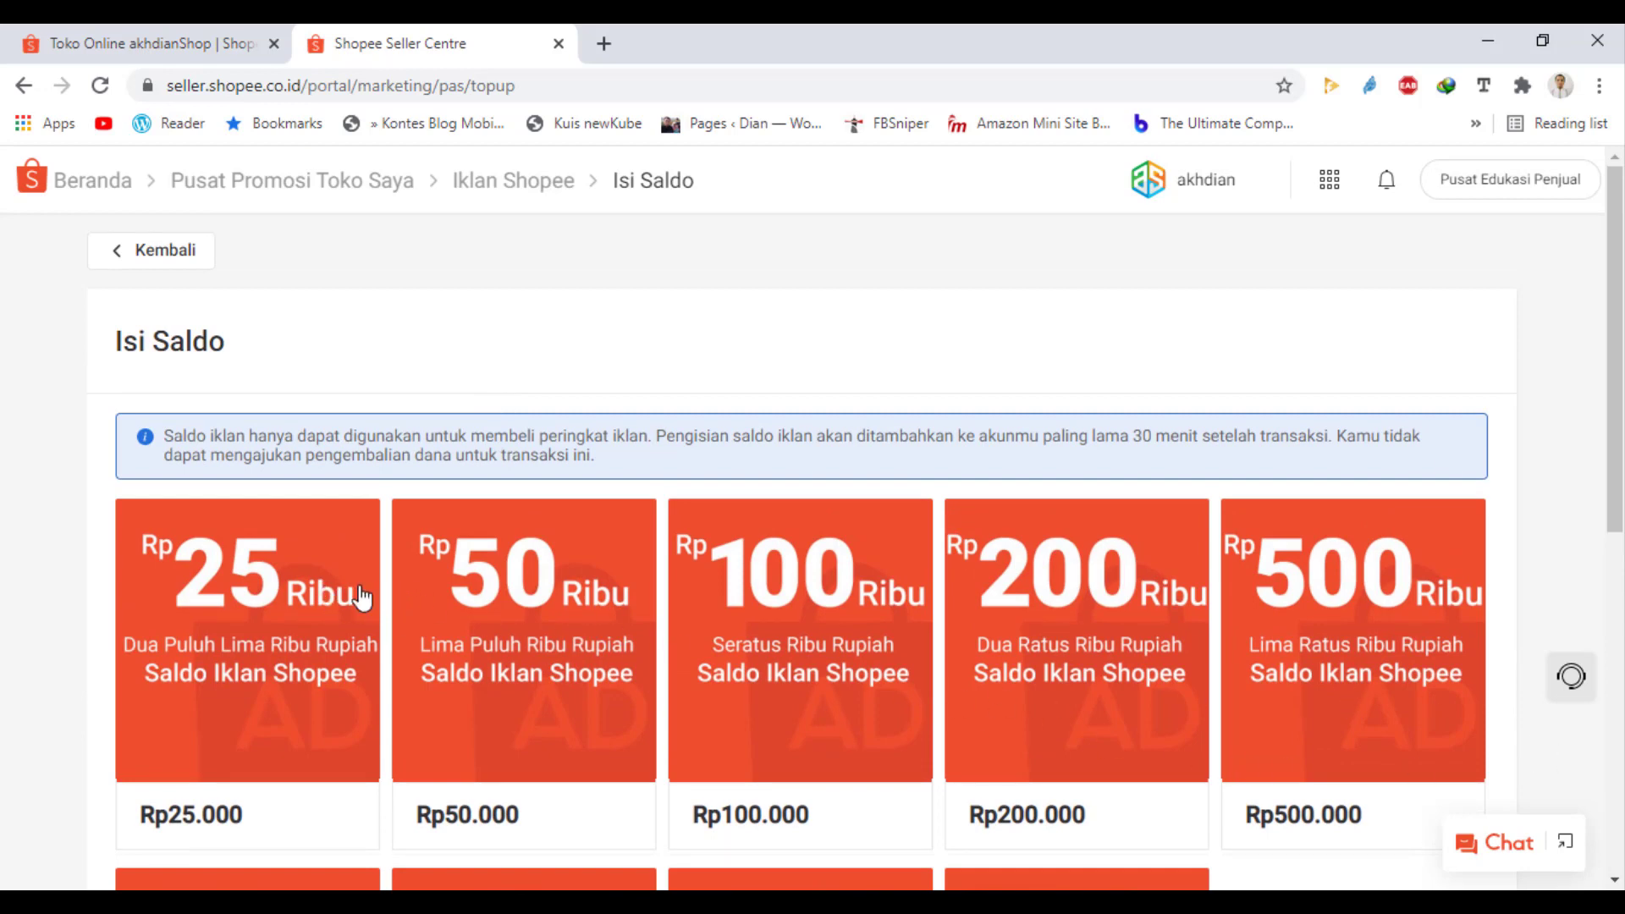
scroll(813, 650, "down", 5)
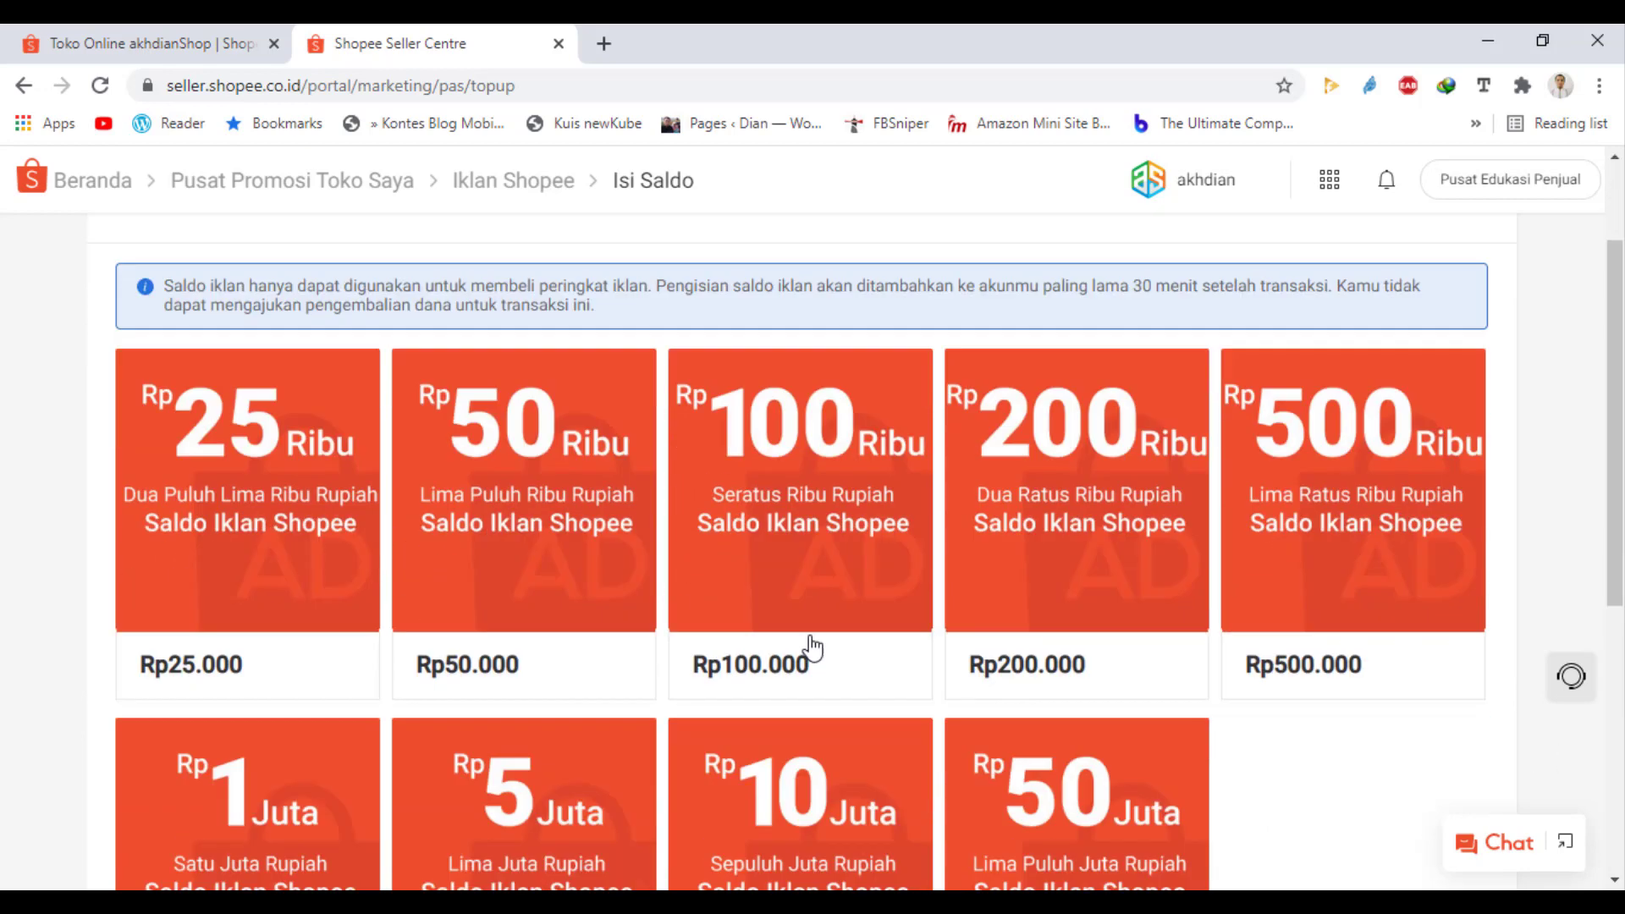
scroll(1046, 639, "up", 5)
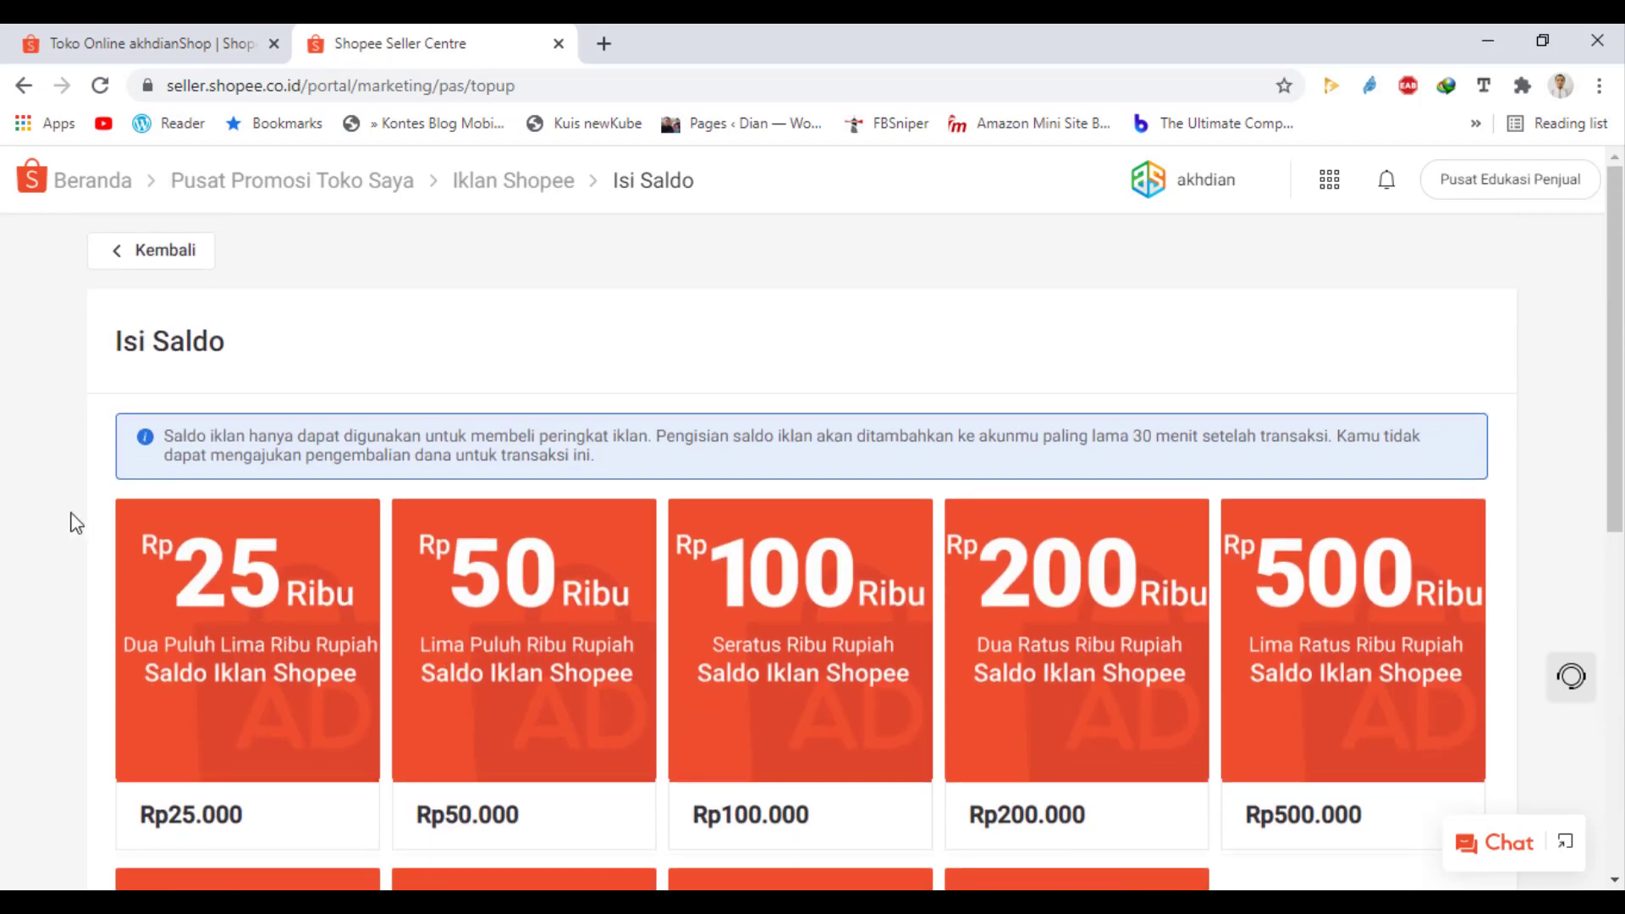
- Choose the Rp25.000 ad balance top-up, select it in the shopping cart and proceed to checkout
left_click(203, 602)
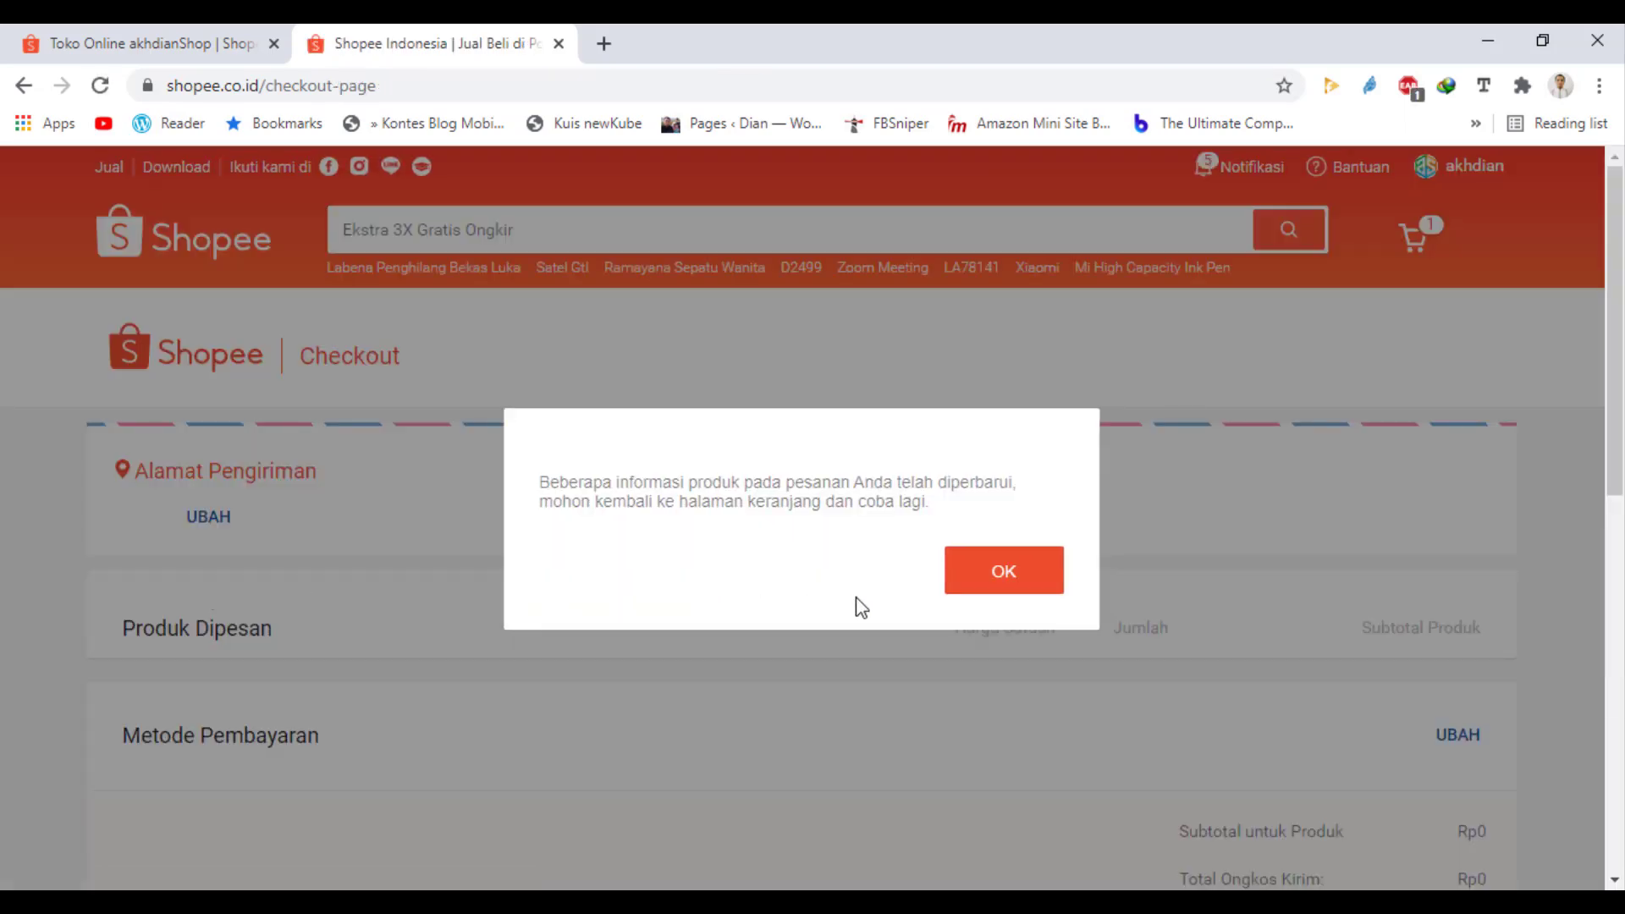
left_click(1008, 590)
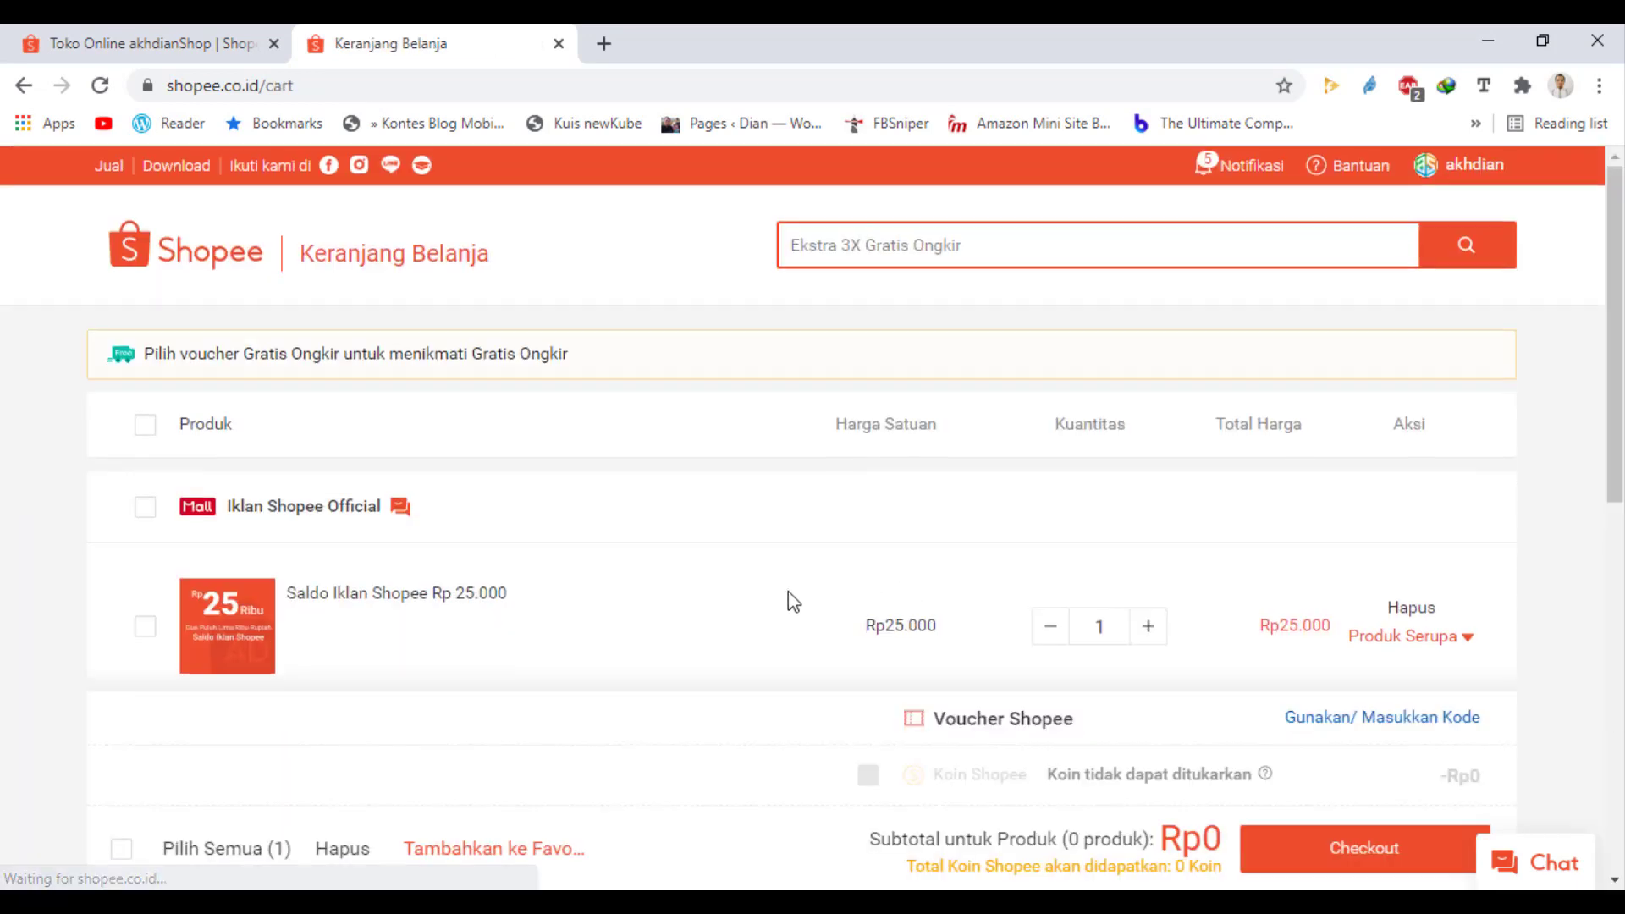
scroll(789, 590, "down", 2)
scroll(789, 591, "up", 1)
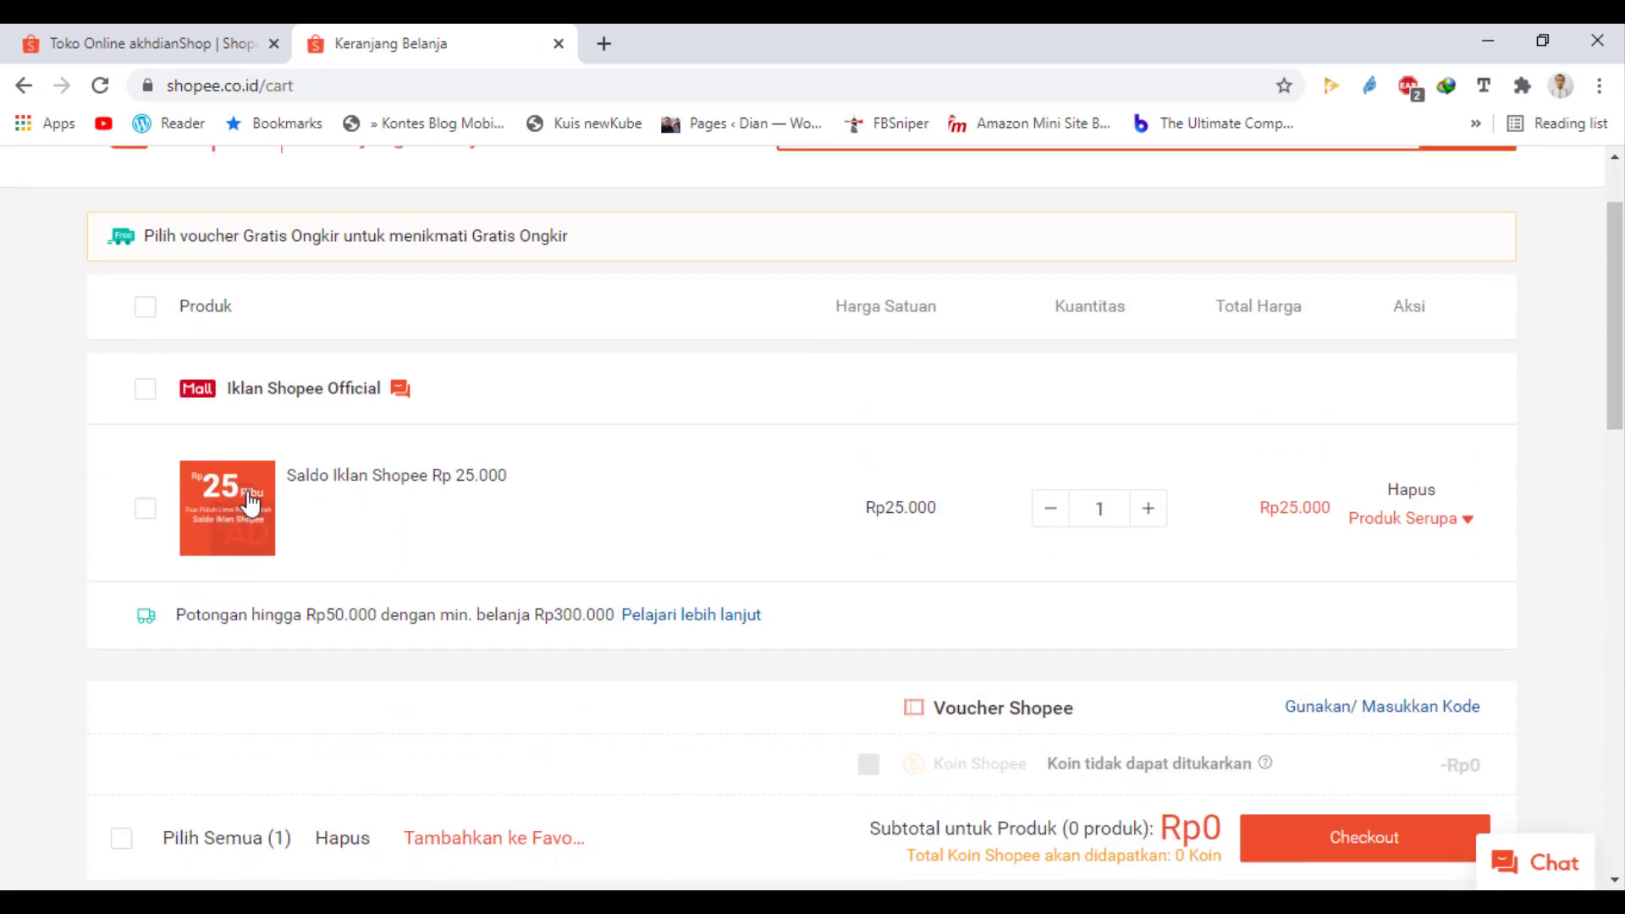
left_click(145, 390)
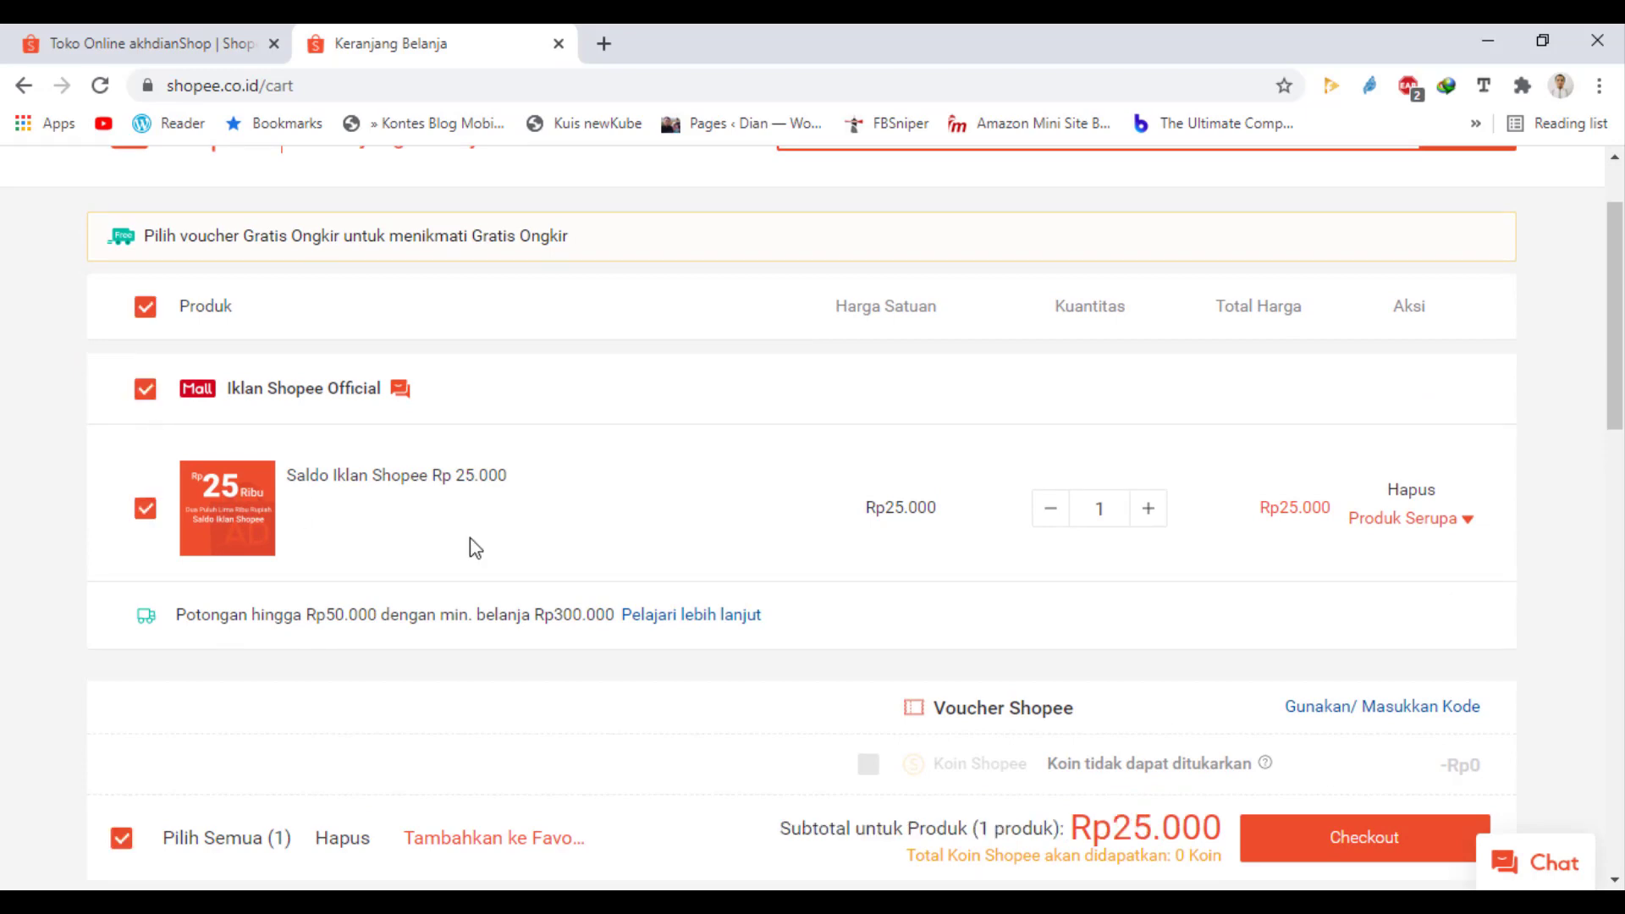
scroll(1257, 747, "down", 3)
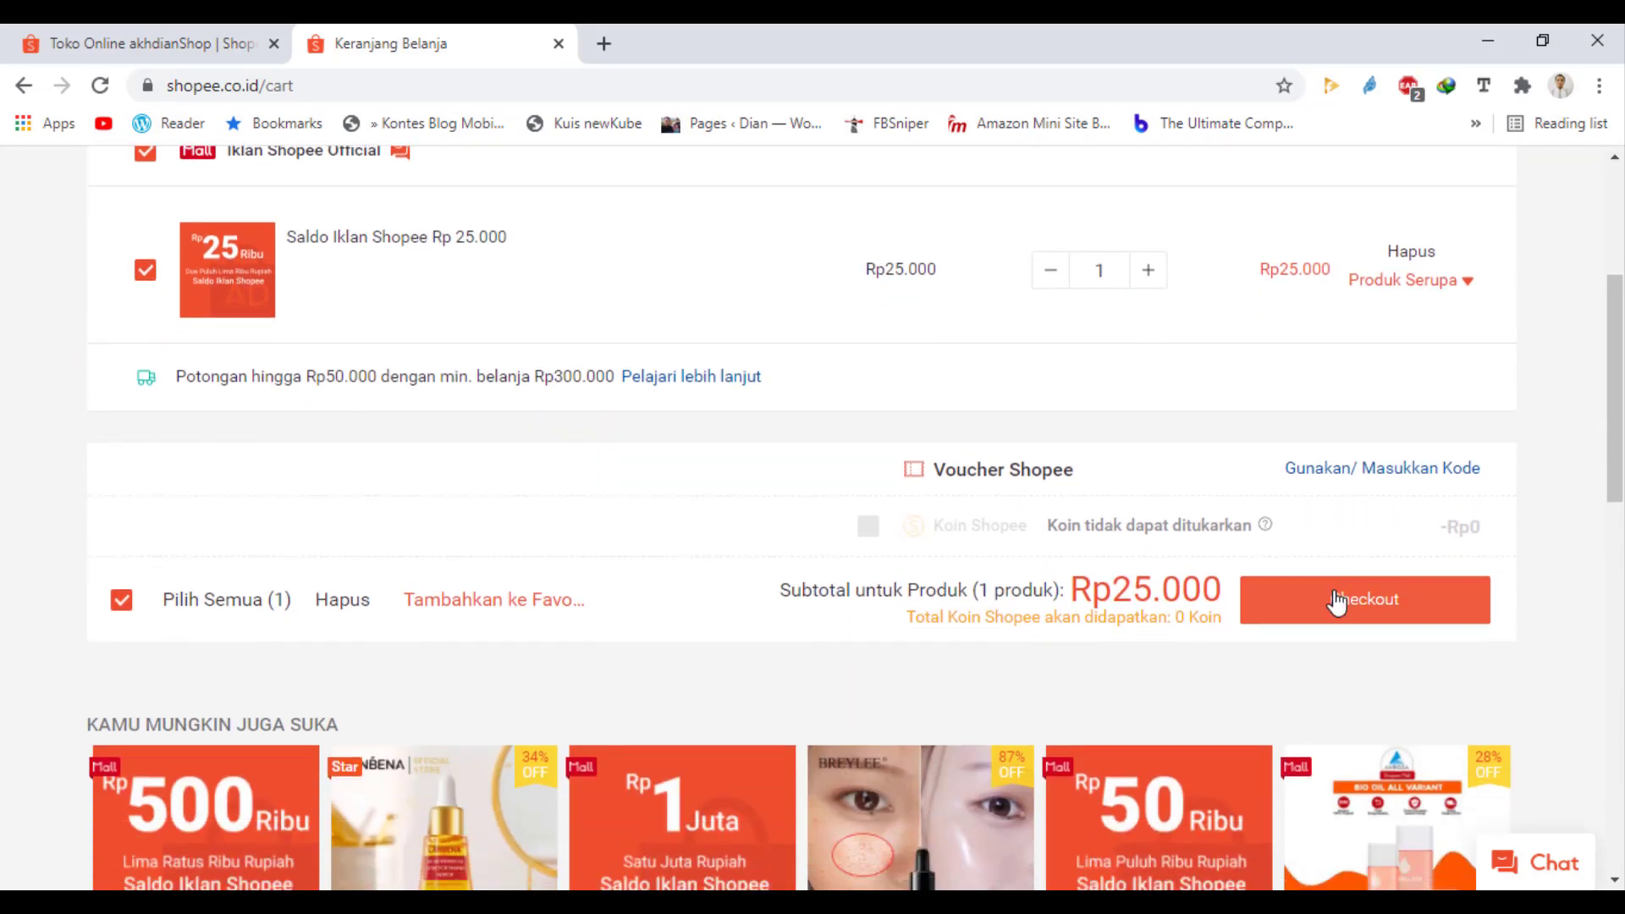
left_click(1335, 604)
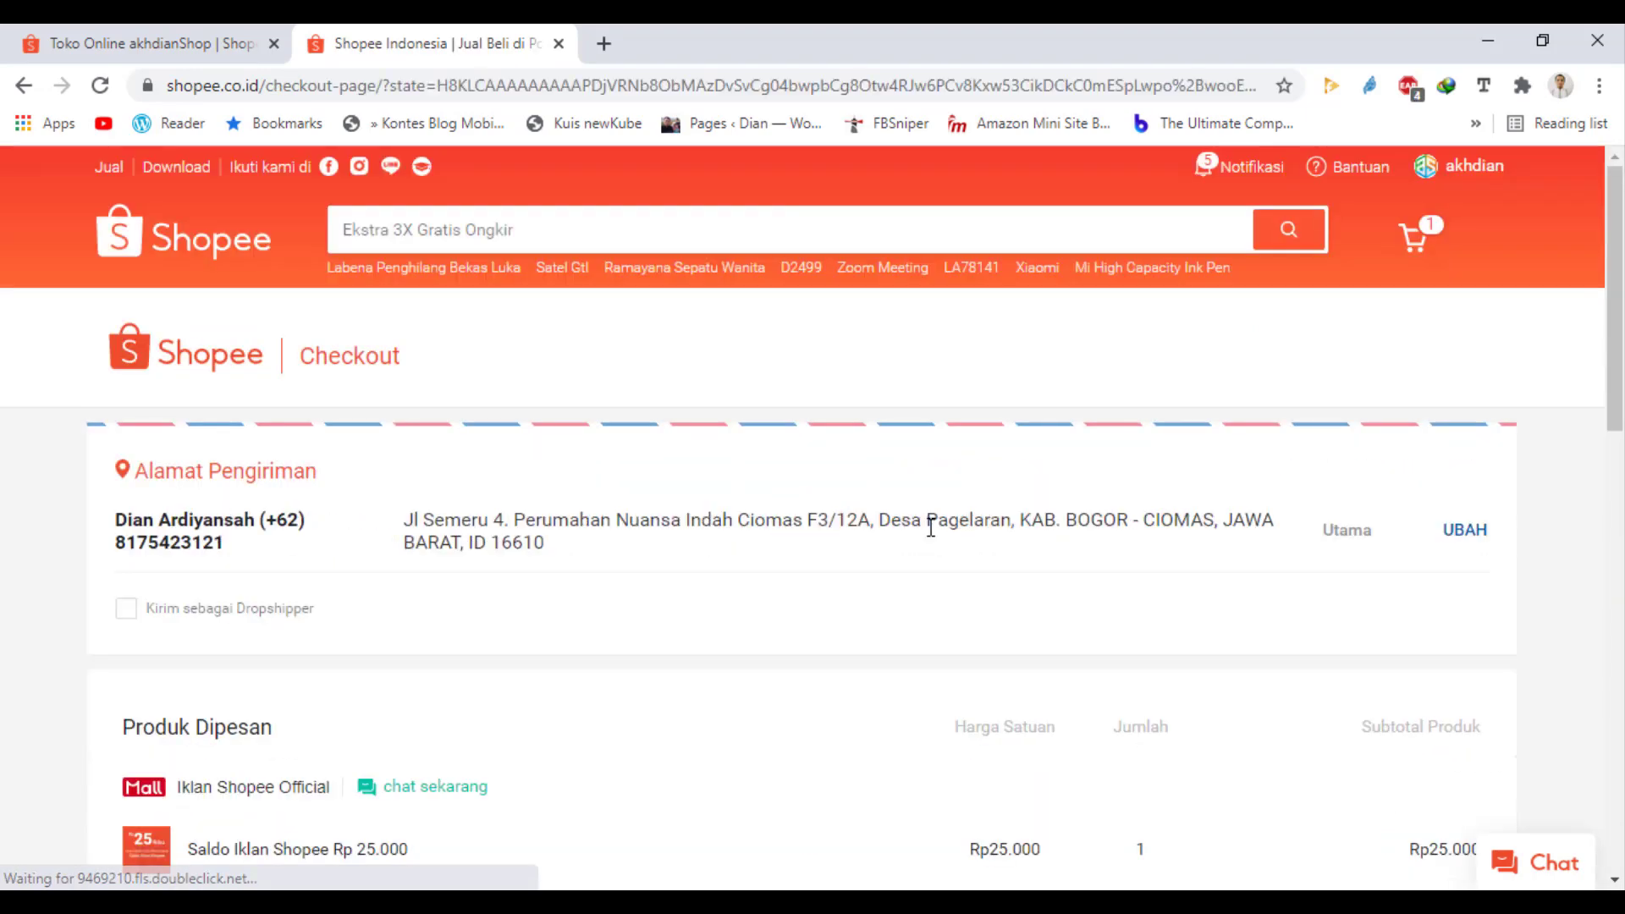
- Review the checkout details and place the order with ShopeePay as the payment method
scroll(826, 566, "down", 8)
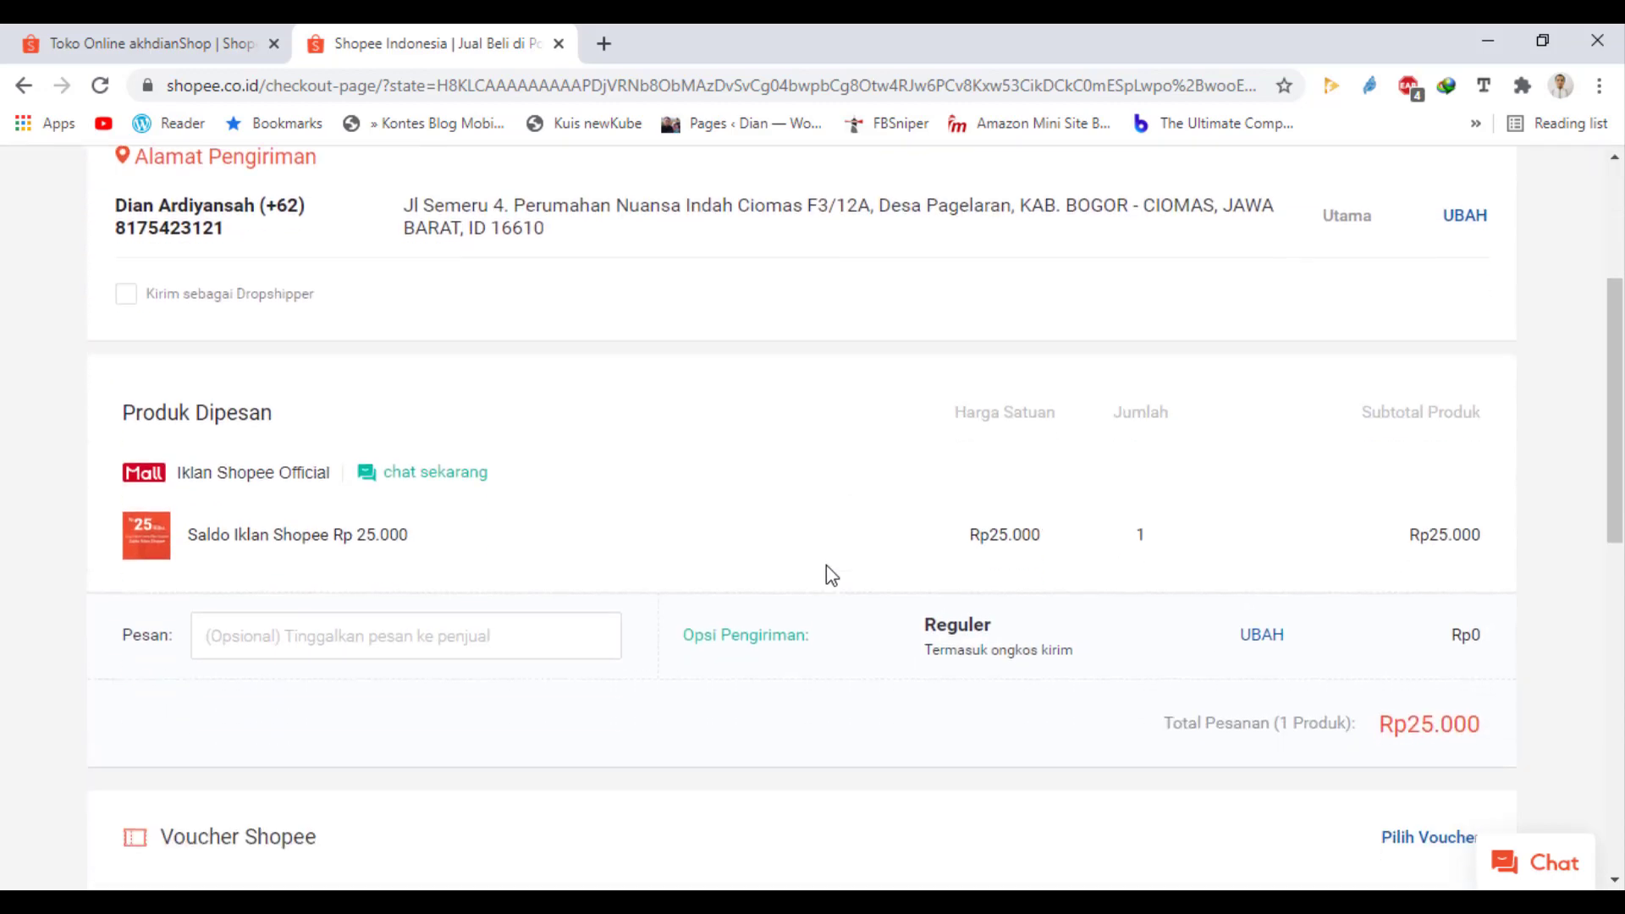
scroll(826, 565, "down", 3)
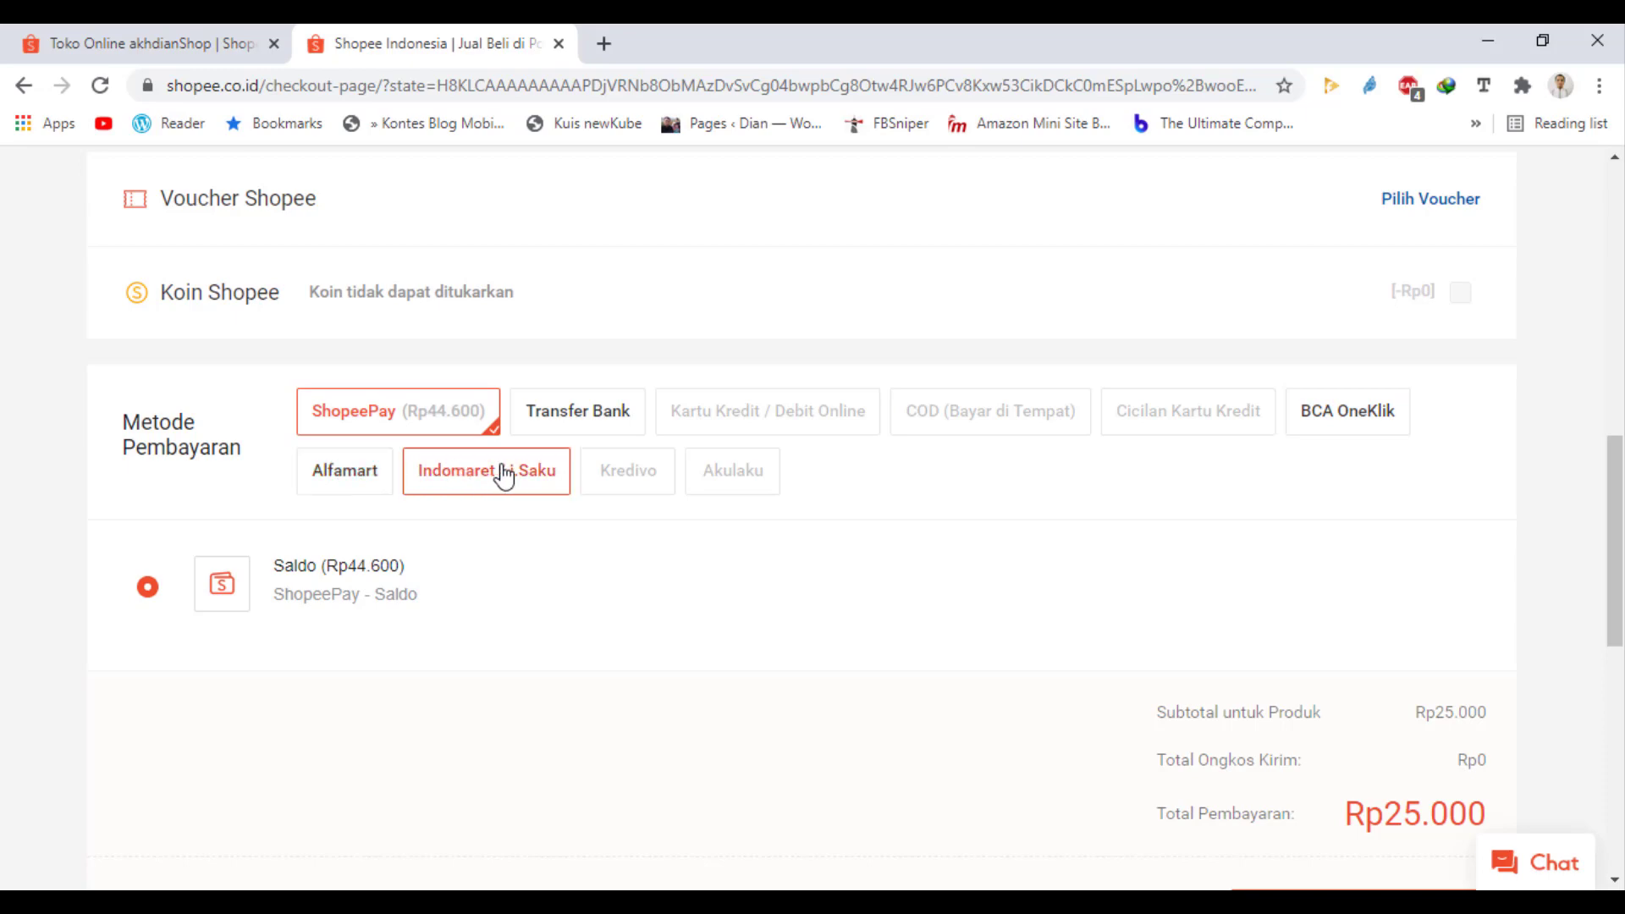
scroll(833, 646, "down", 3)
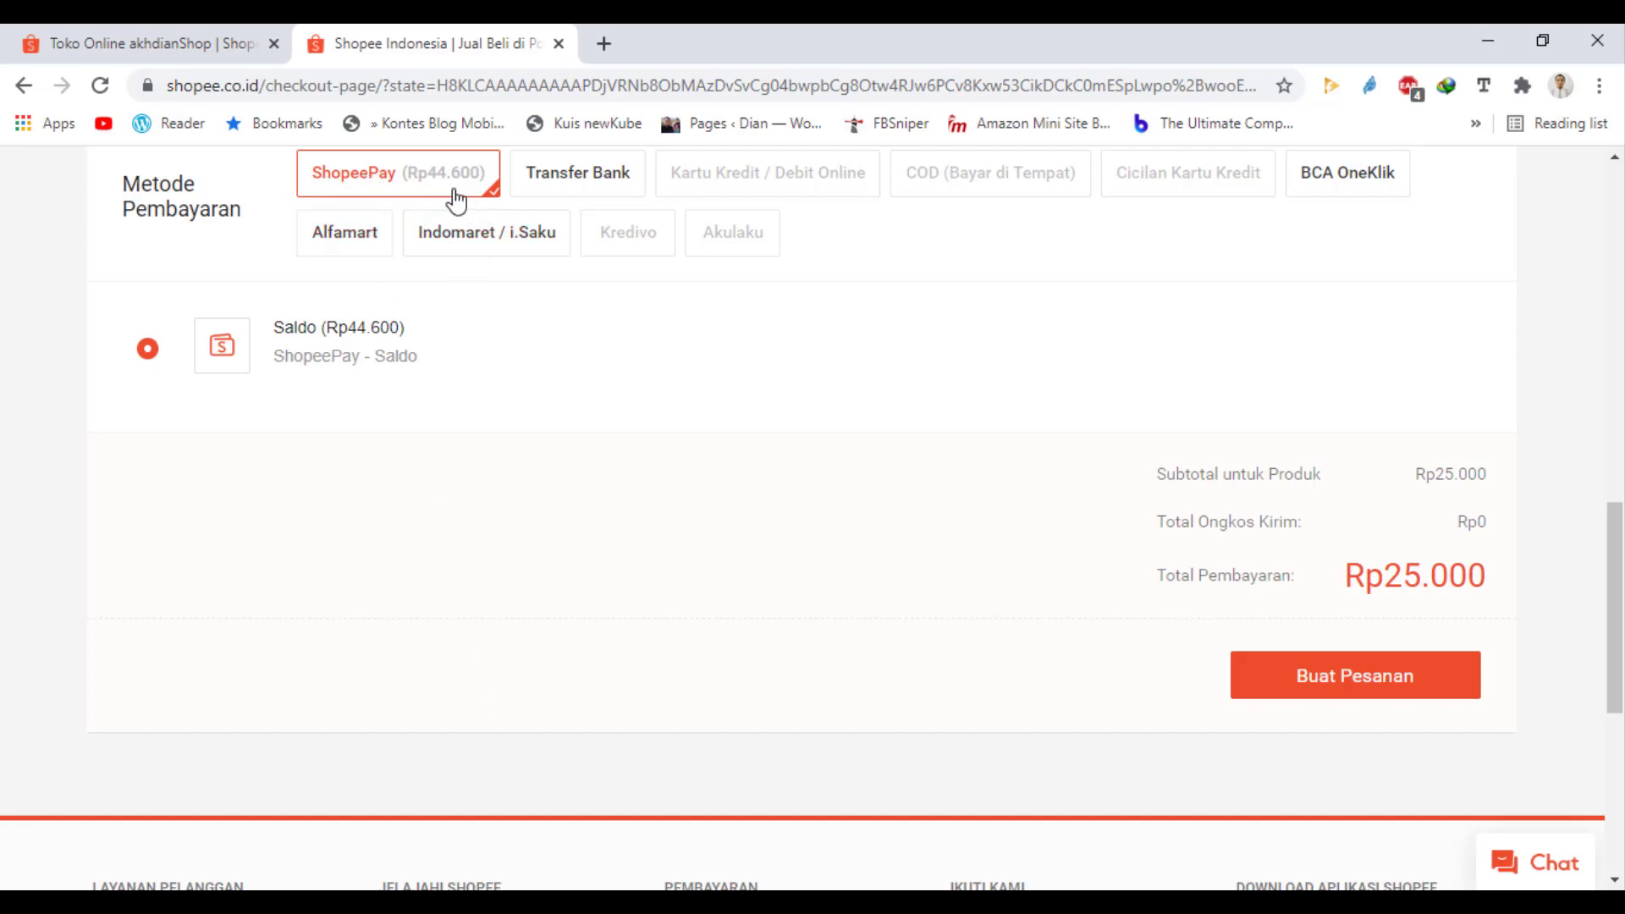
left_click(1355, 677)
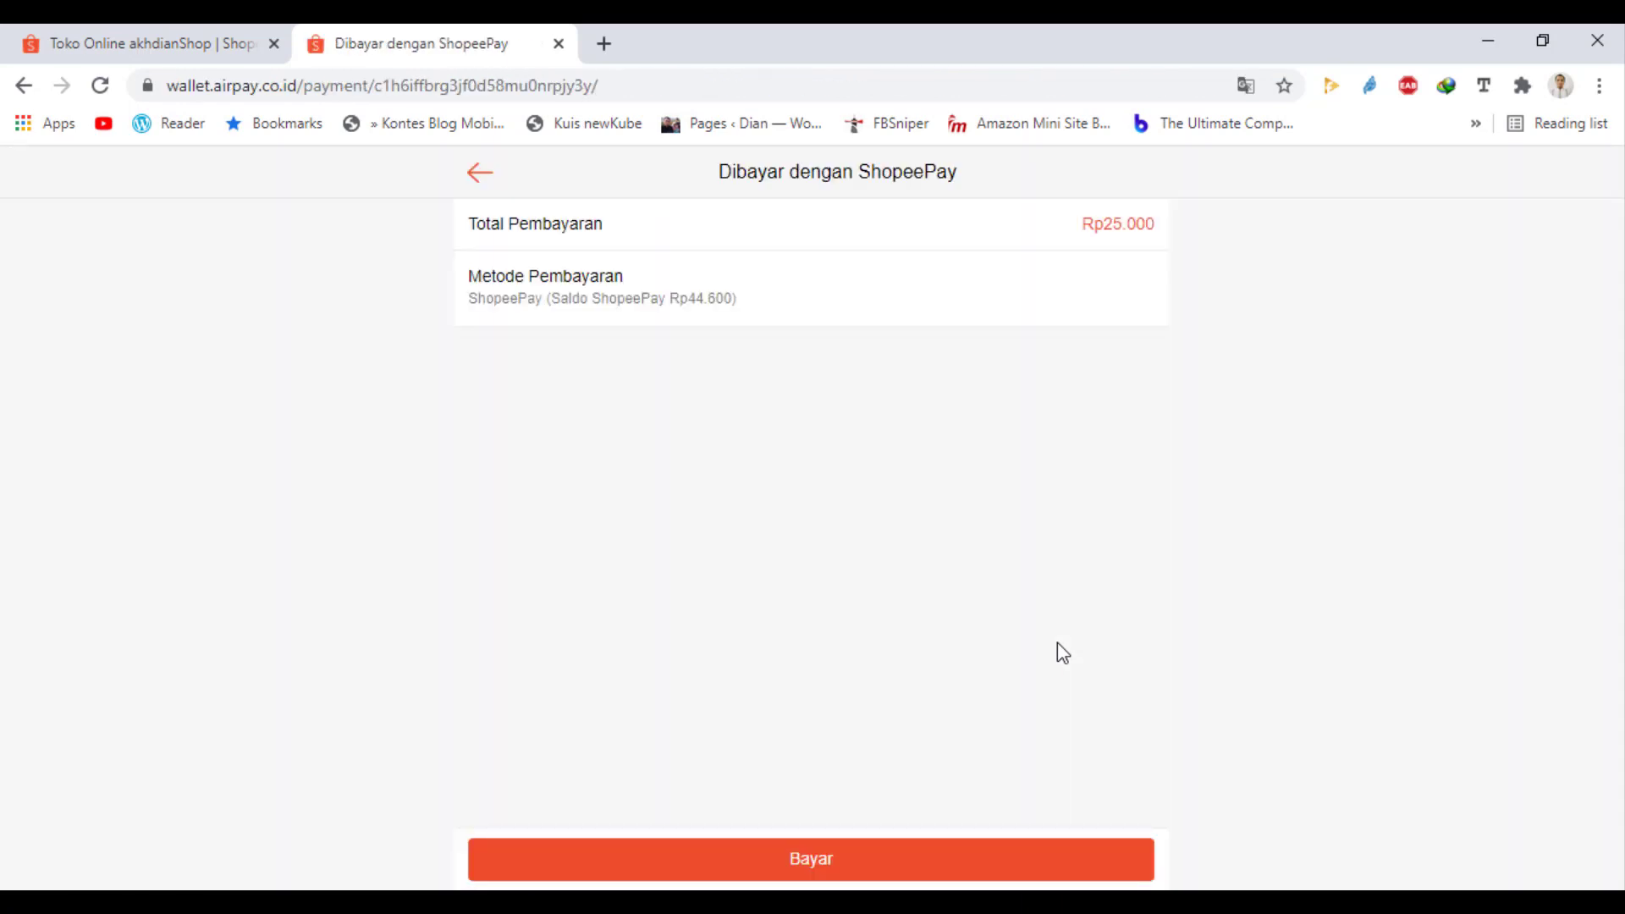
- Pay for the order with ShopeePay, entering the ShopeePay PIN and confirming it
left_click(811, 862)
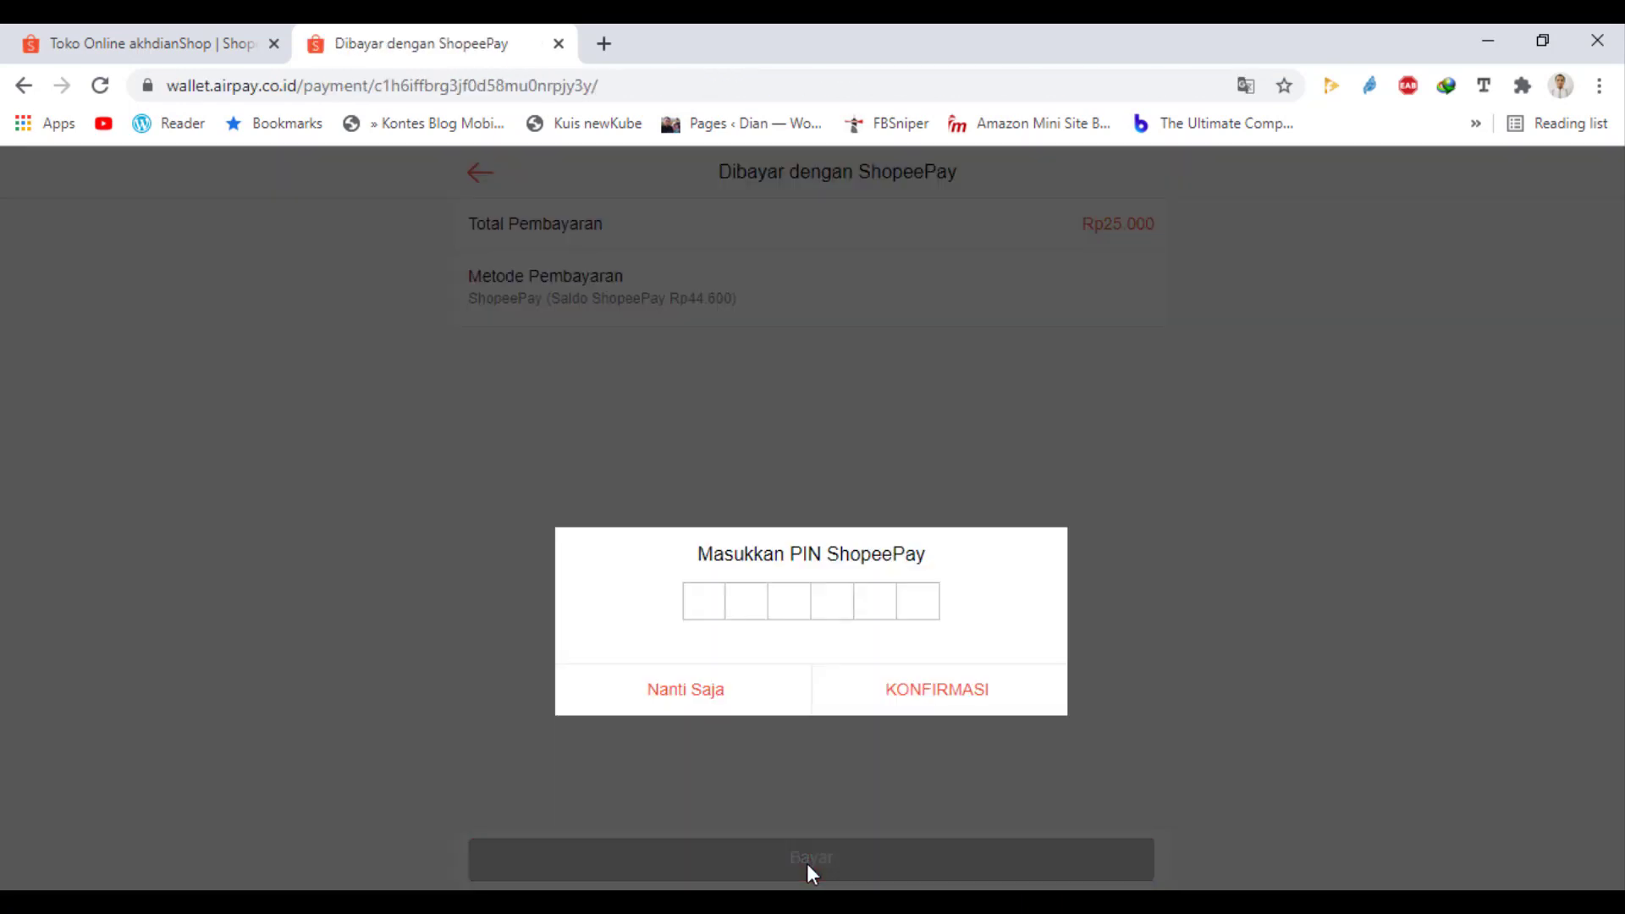
left_click(703, 605)
type("1")
left_click(929, 694)
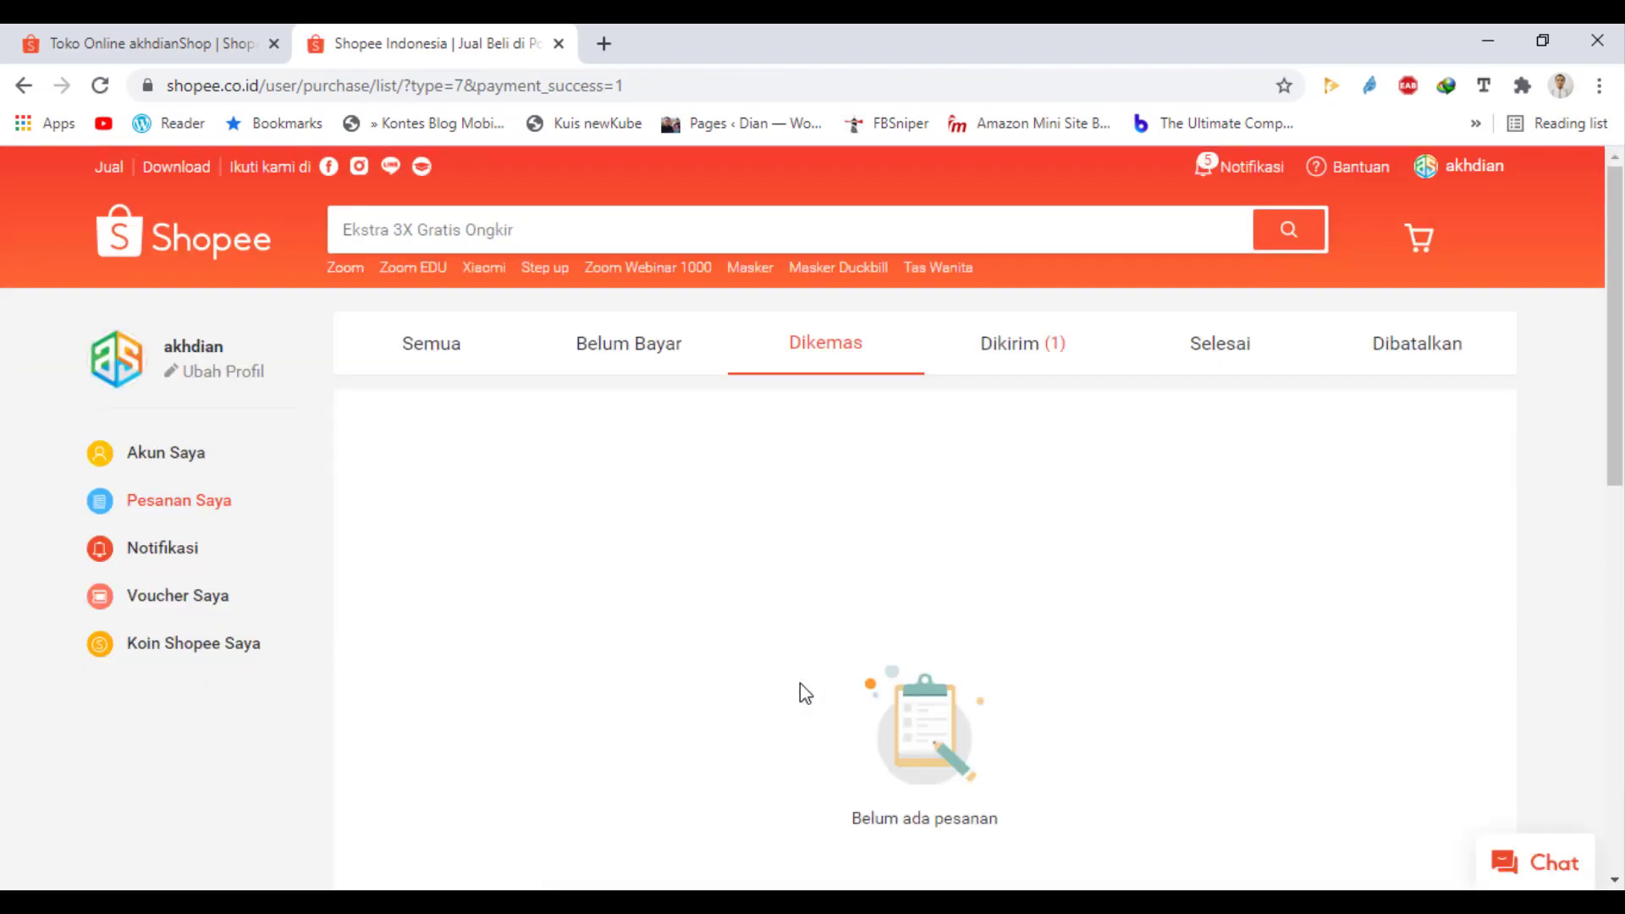
- Check the shipped orders, then reopen Iklan Shopee in the Seller Centre and reload it to check the ad balance
left_click(1037, 348)
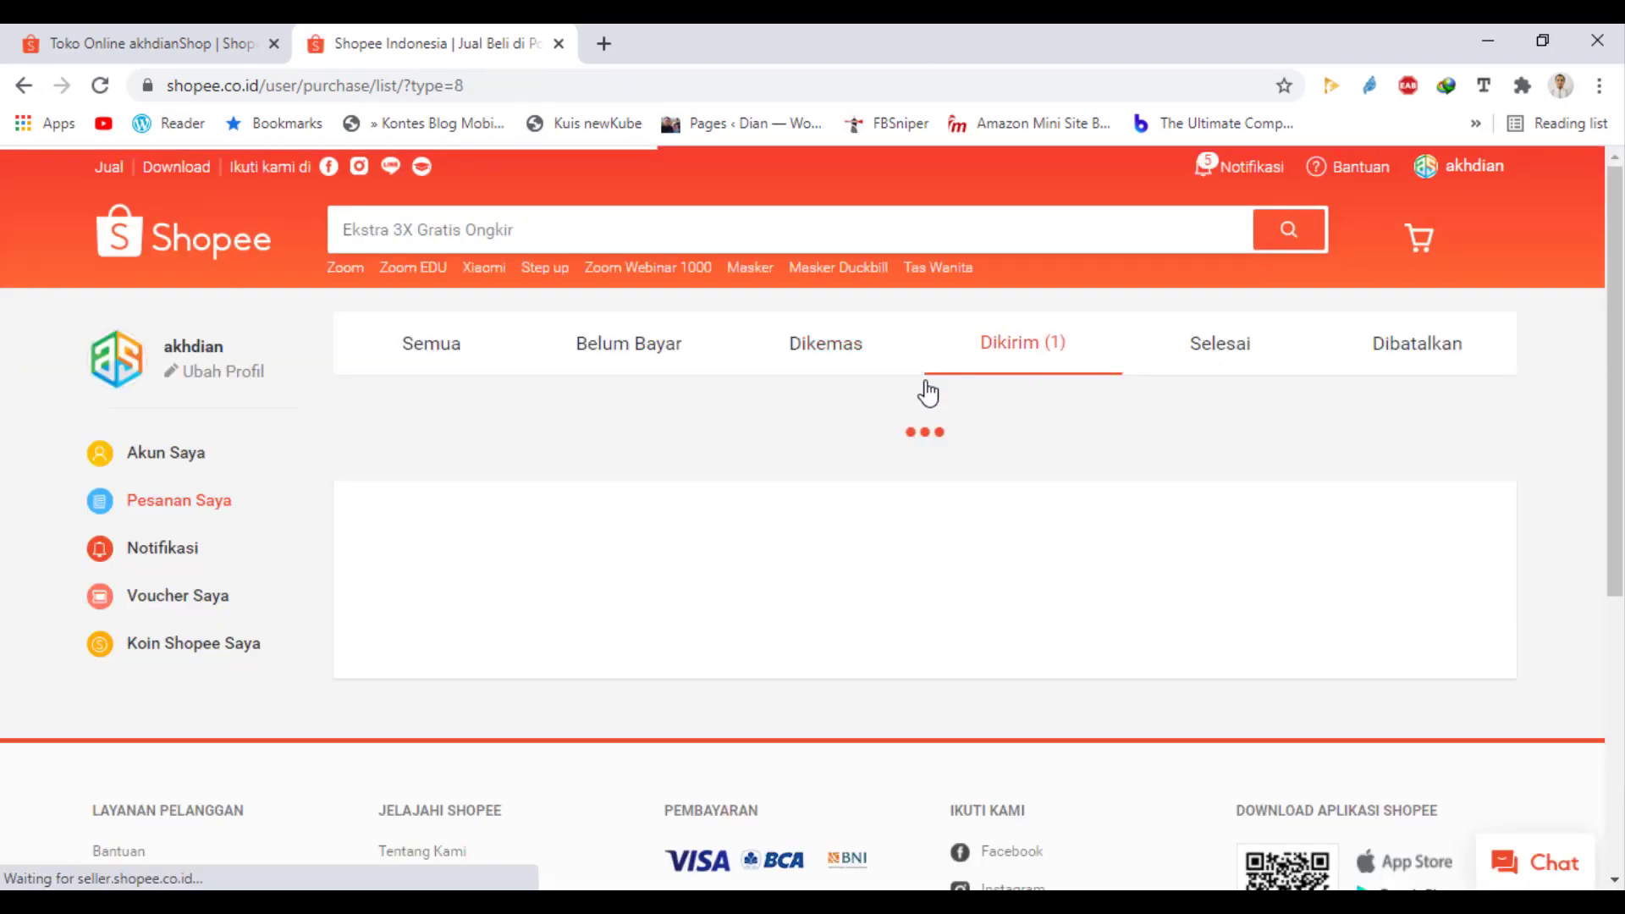
left_click(108, 167)
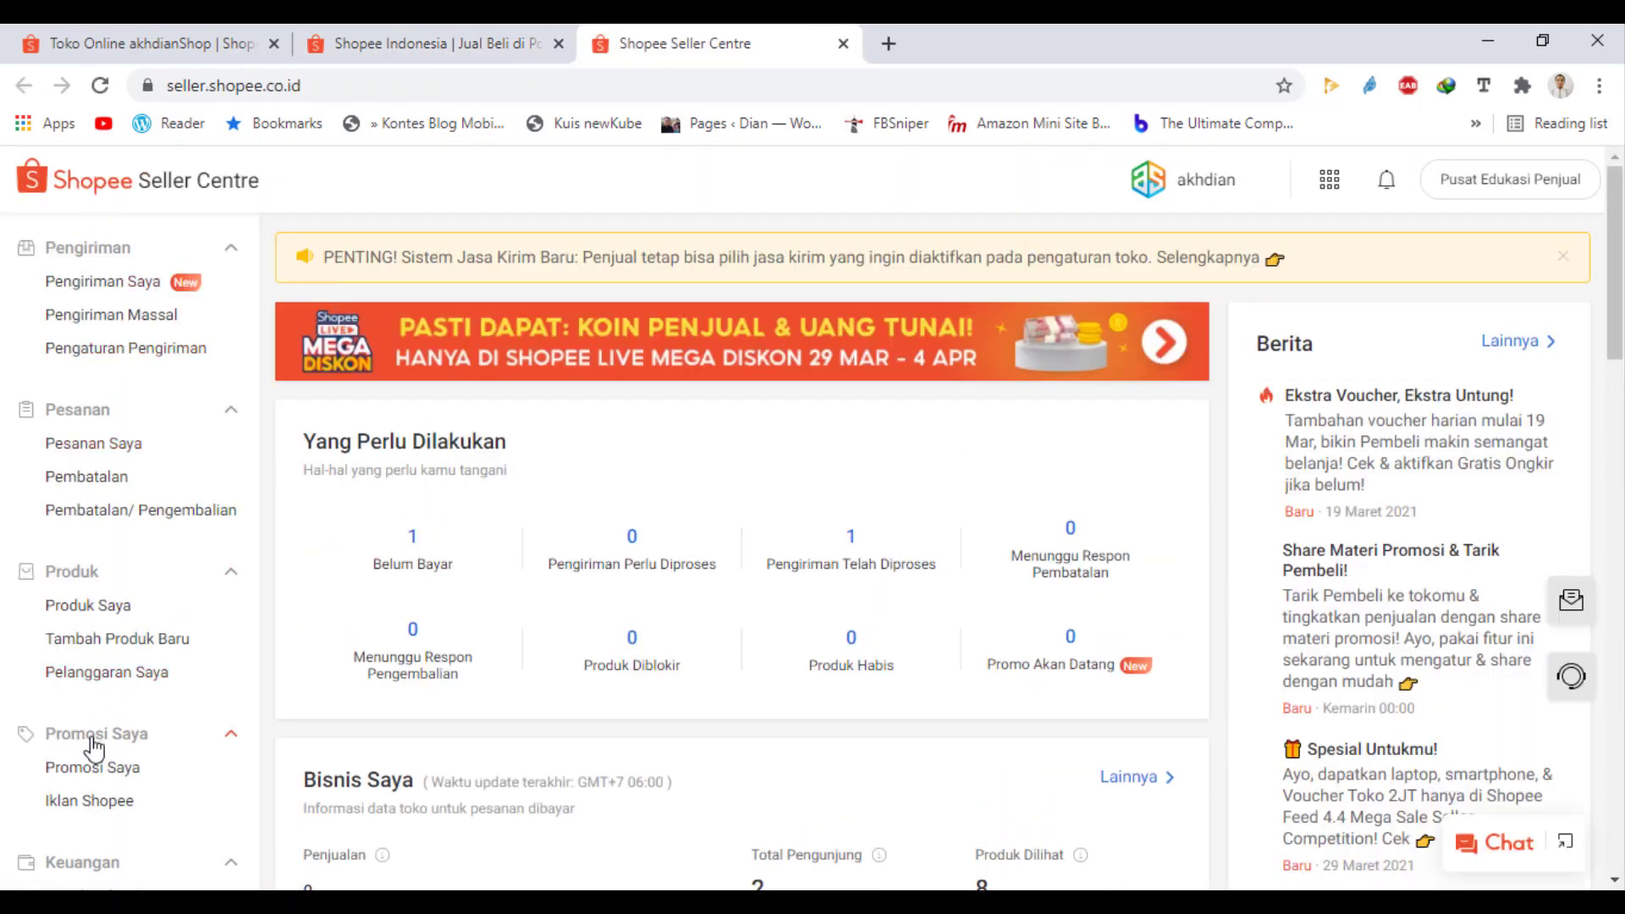
left_click(91, 808)
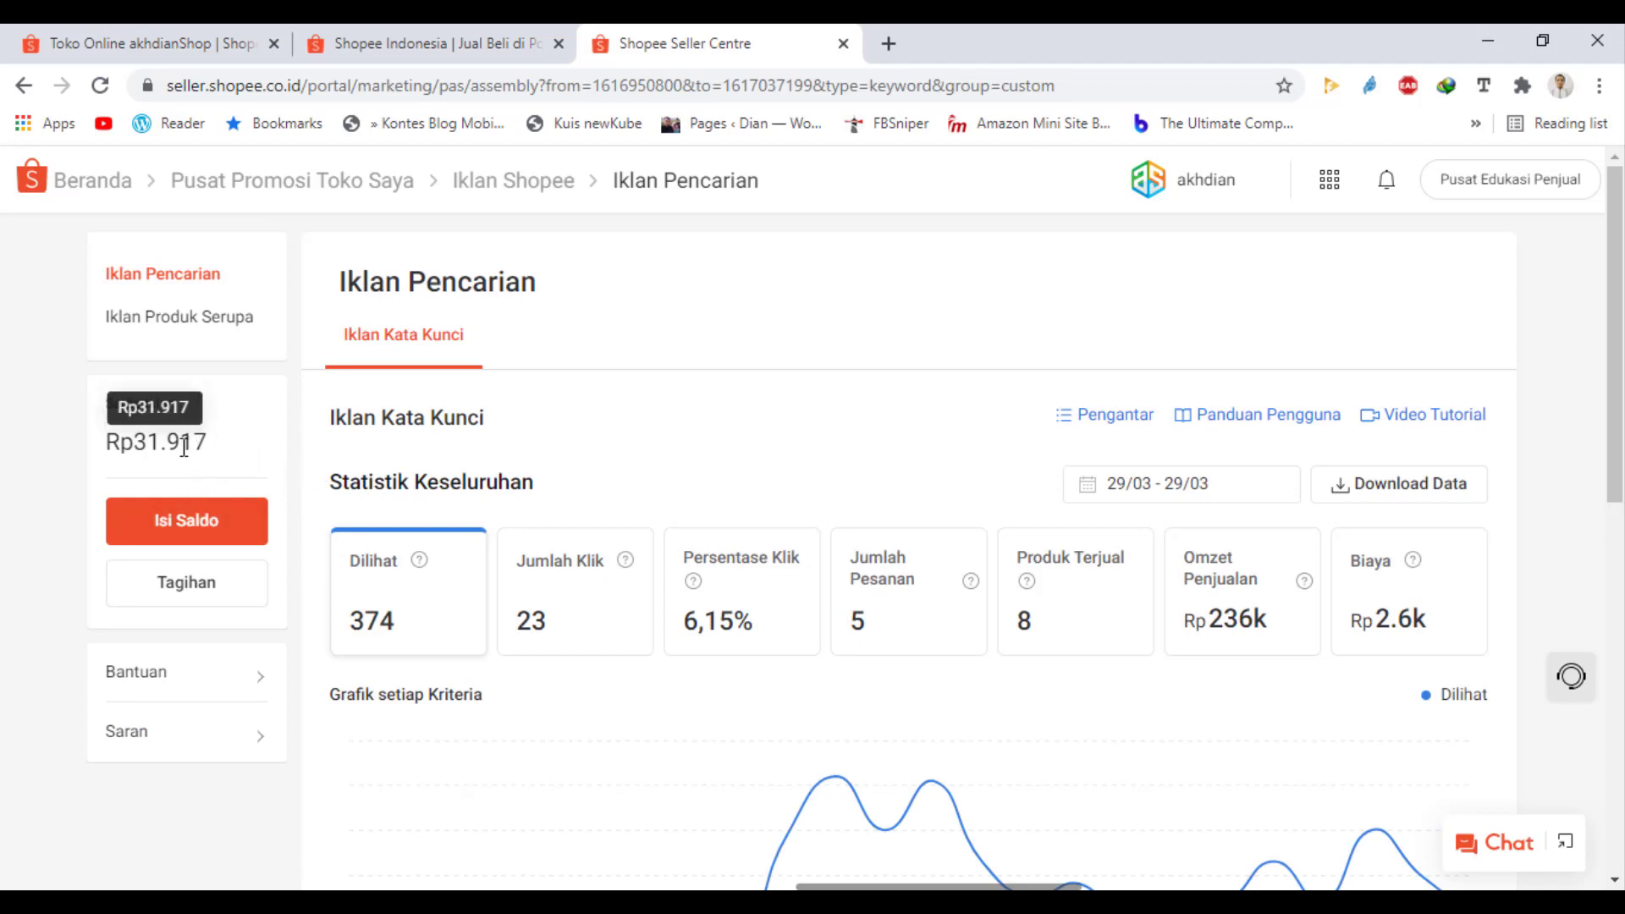
left_click(100, 86)
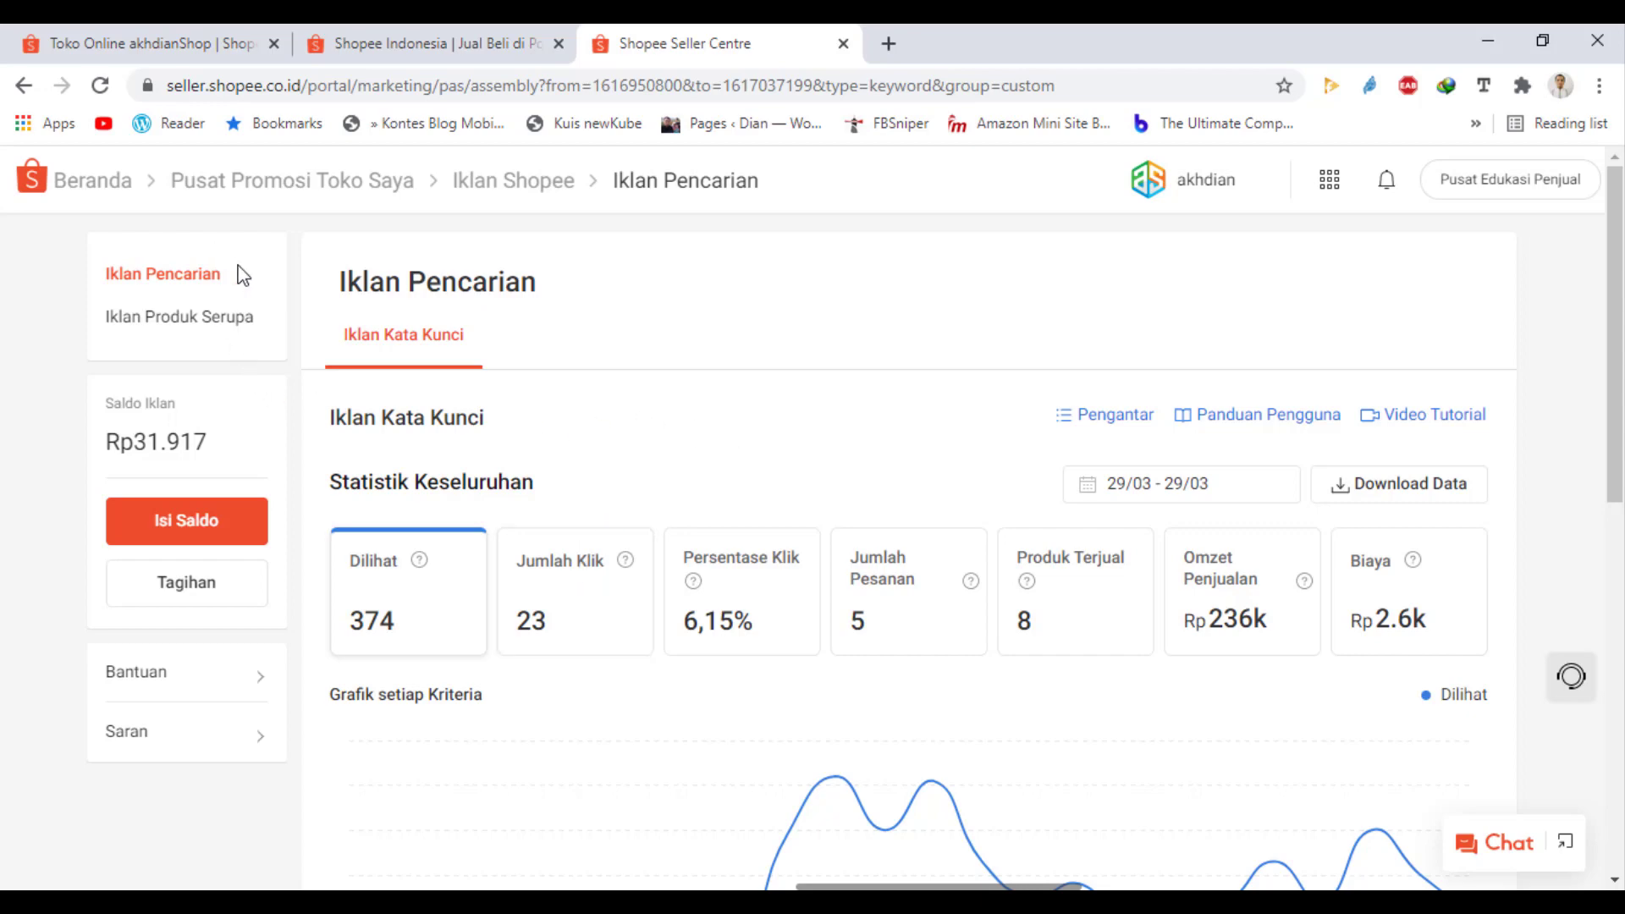
- Look over the Iklan Pencarian product statistics and compare them with the Iklan Produk Serupa overview
scroll(927, 560, "down", 10)
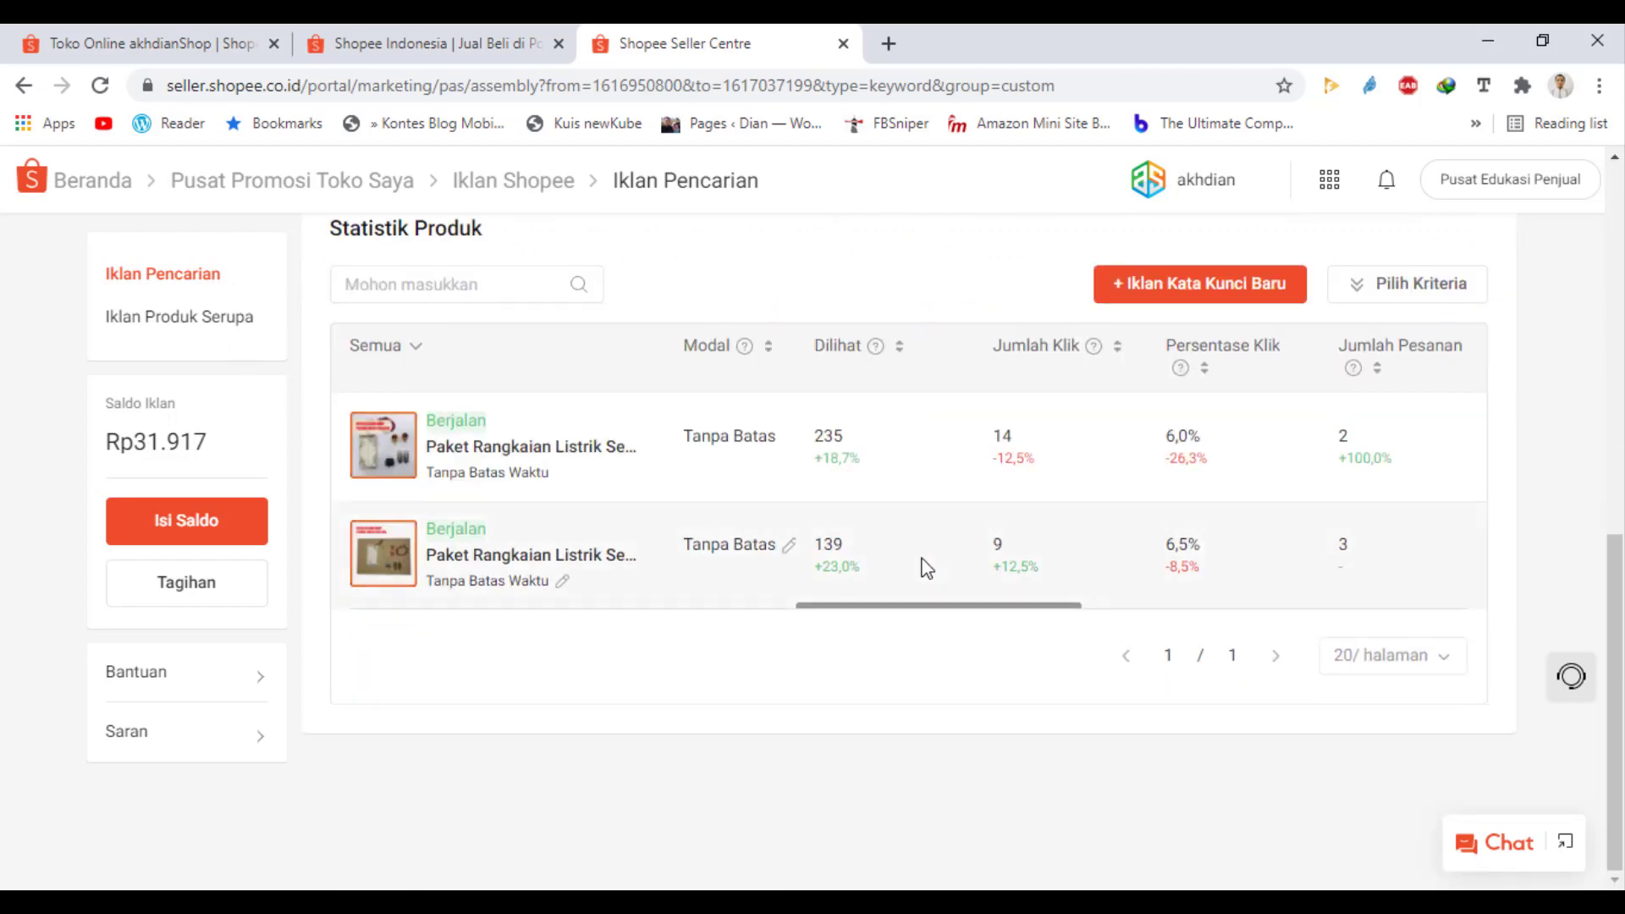
scroll(921, 557, "up", 10)
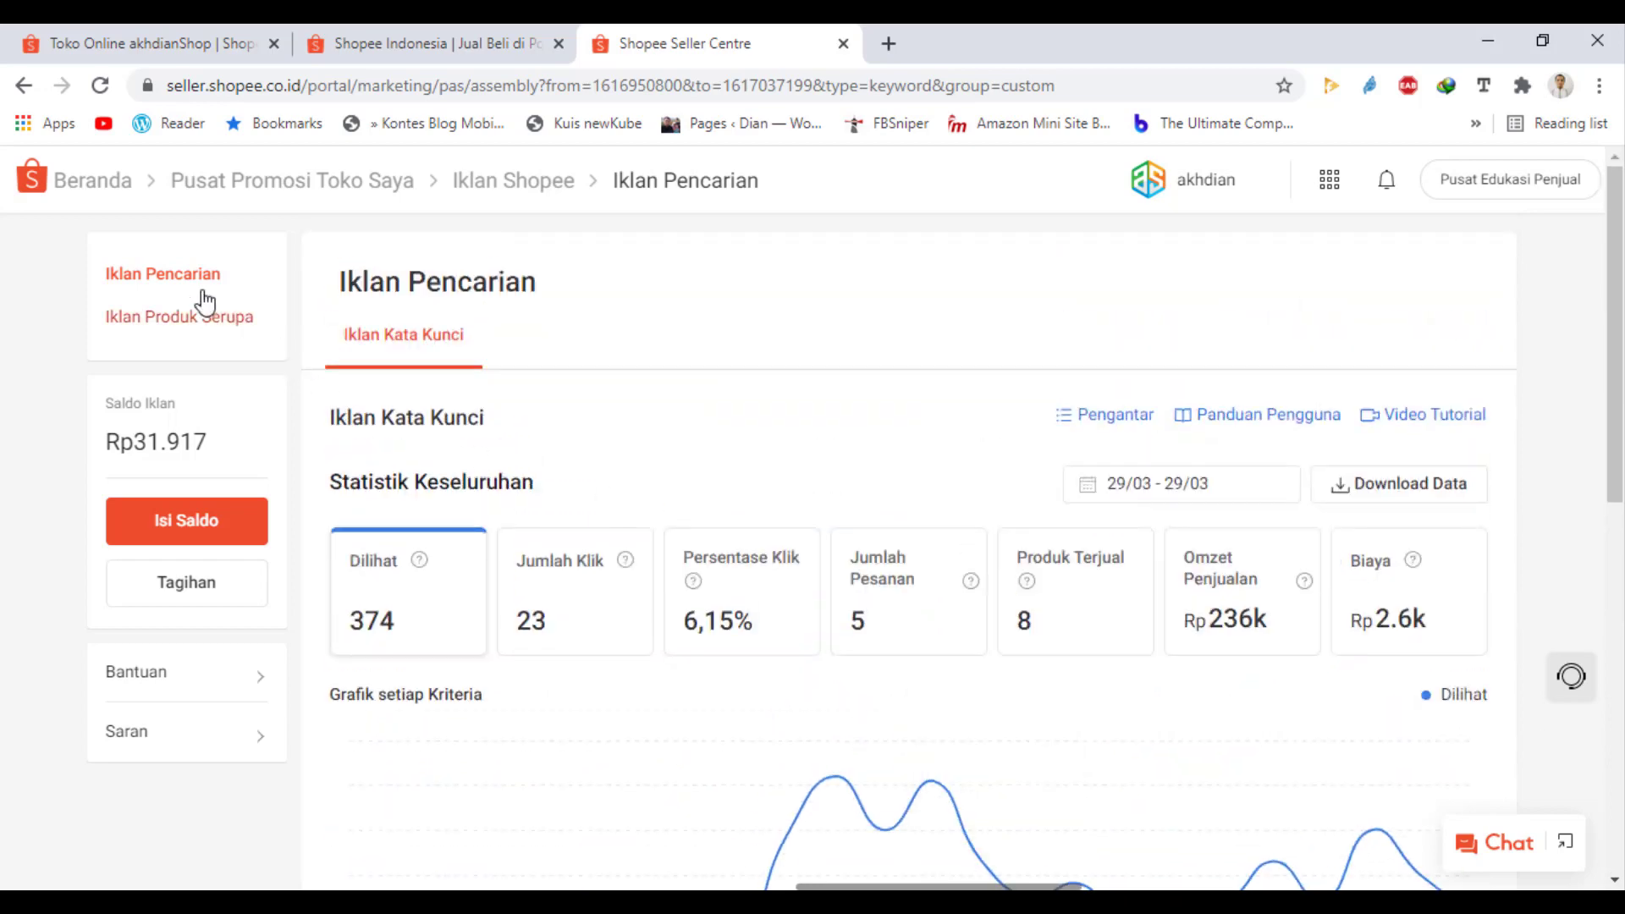
left_click(175, 290)
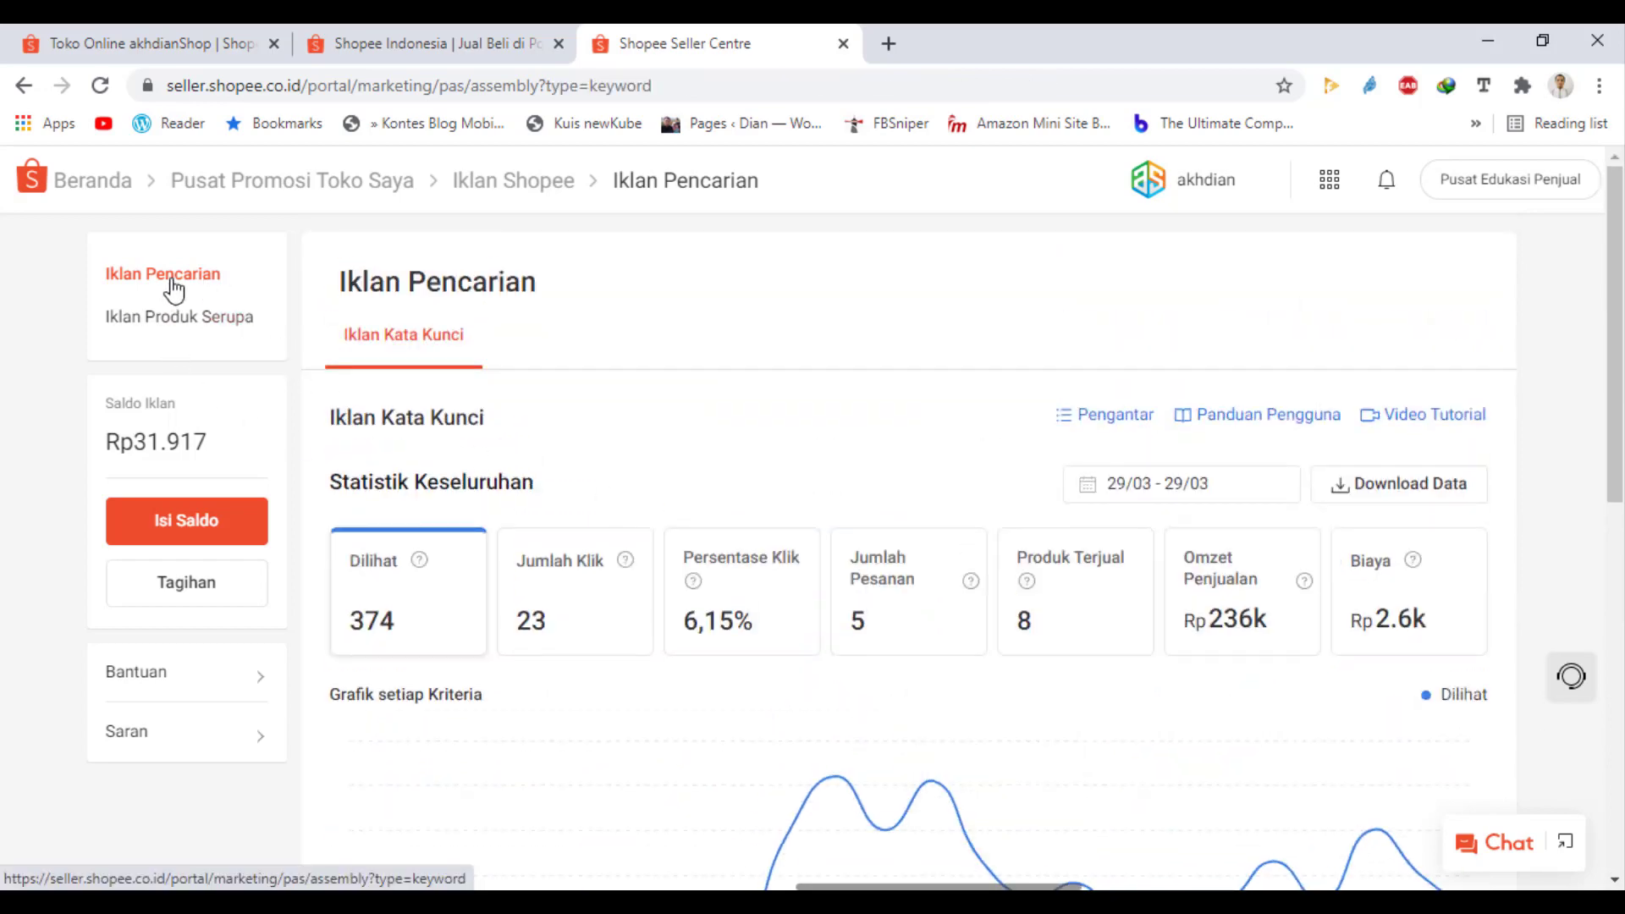
left_click(199, 330)
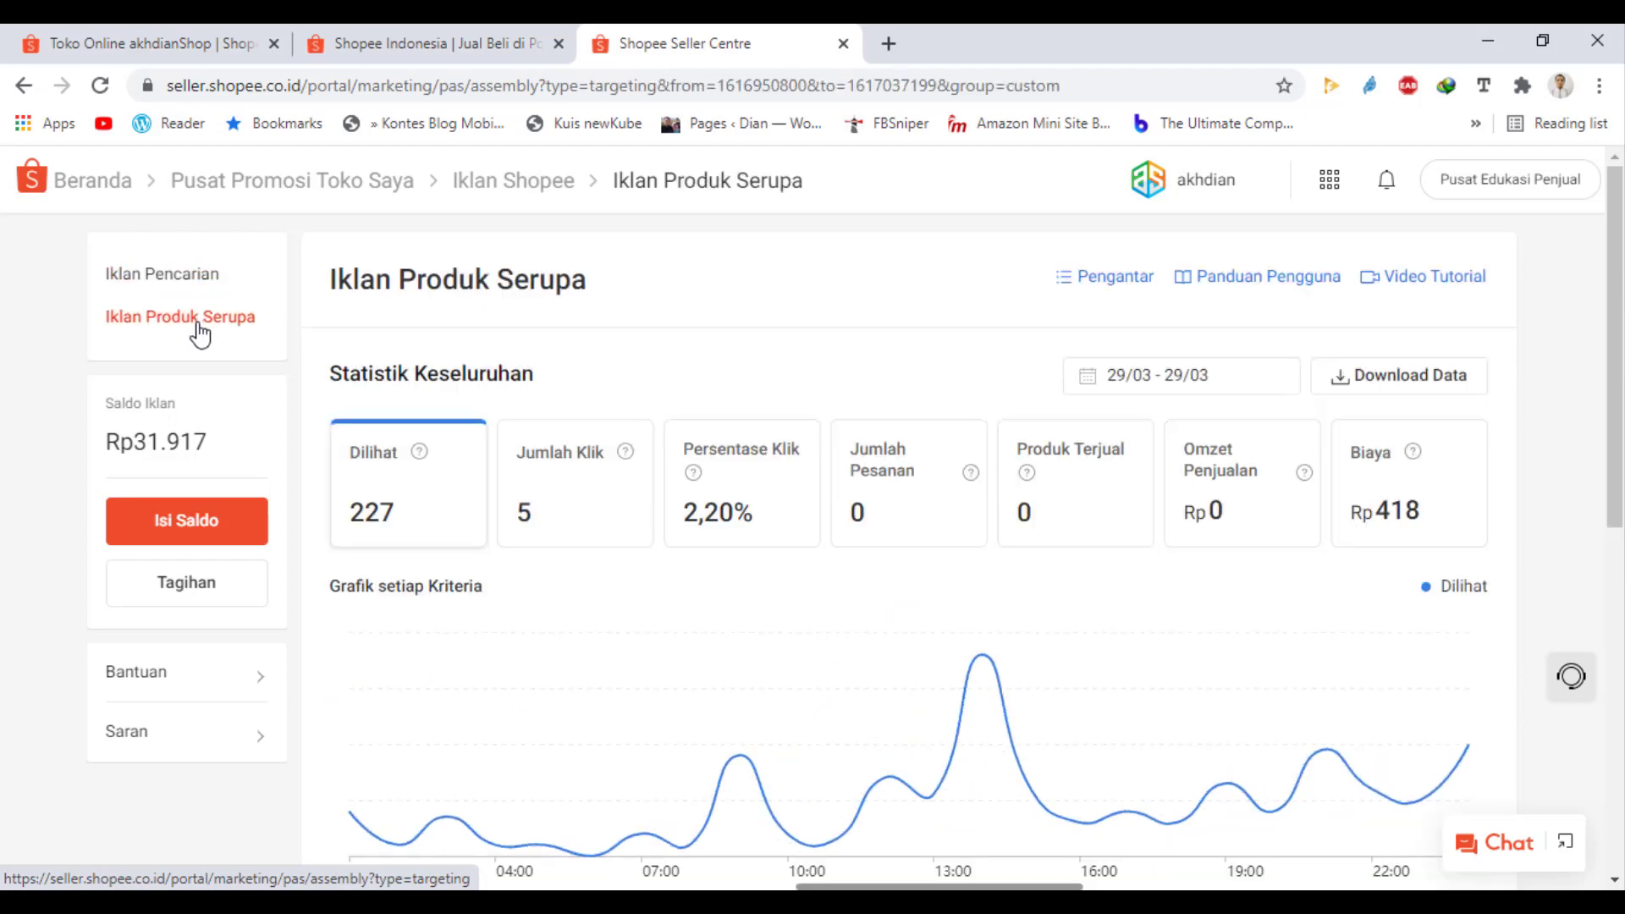
left_click(160, 284)
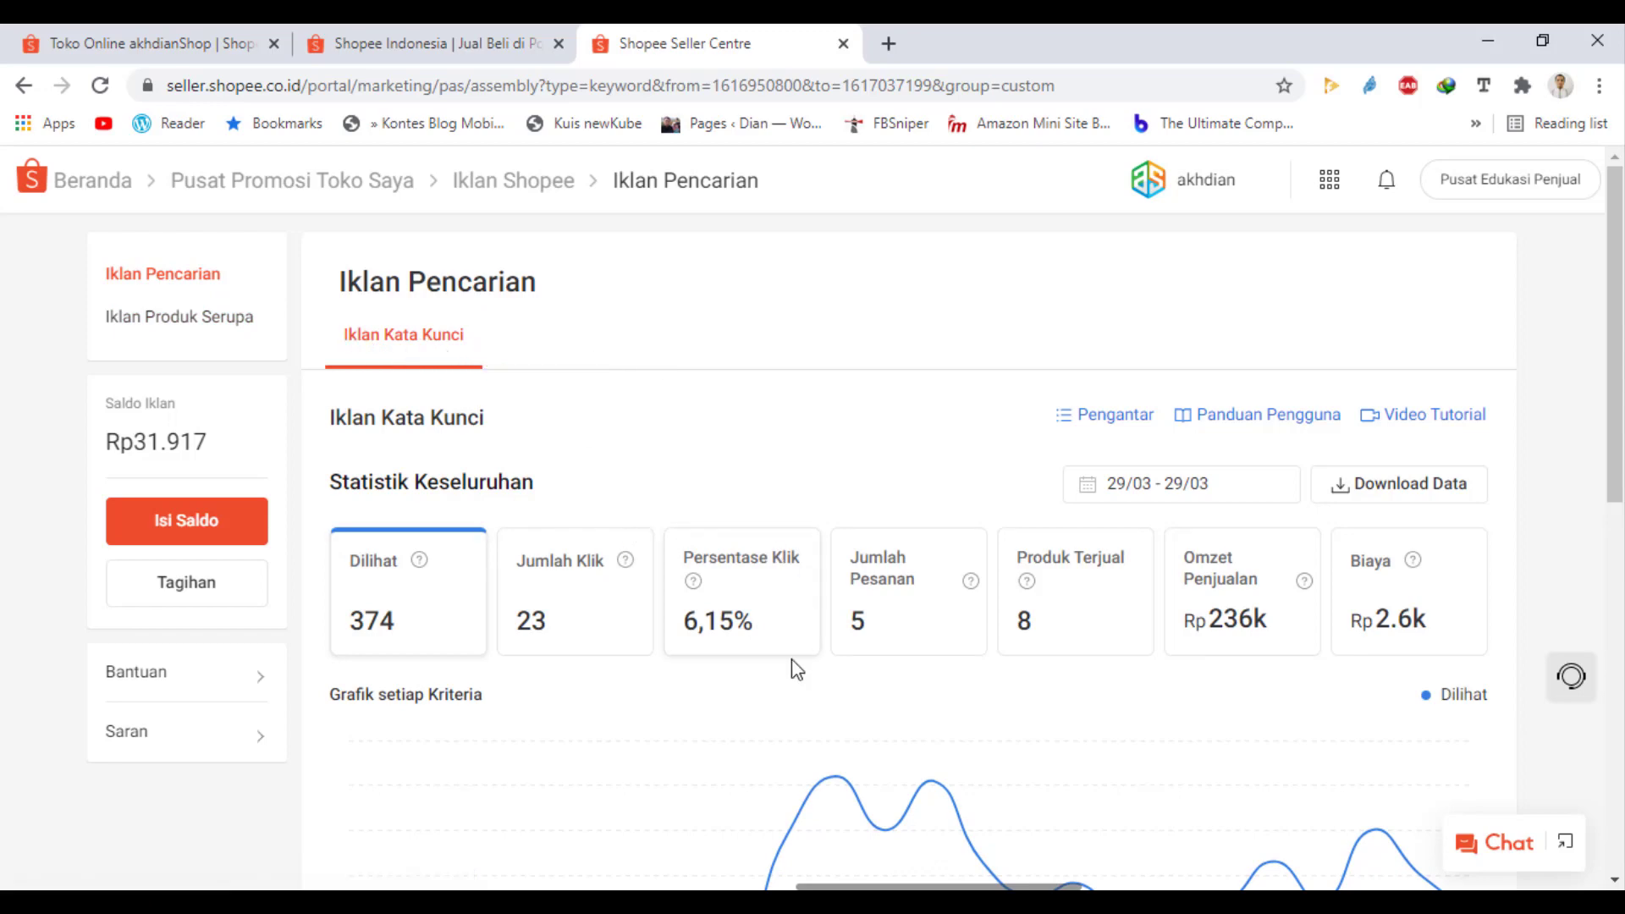
- Examine the whole Iklan Produk Serupa statistics page and return to Iklan Pencarian
mouse_move(422, 567)
left_click(228, 320)
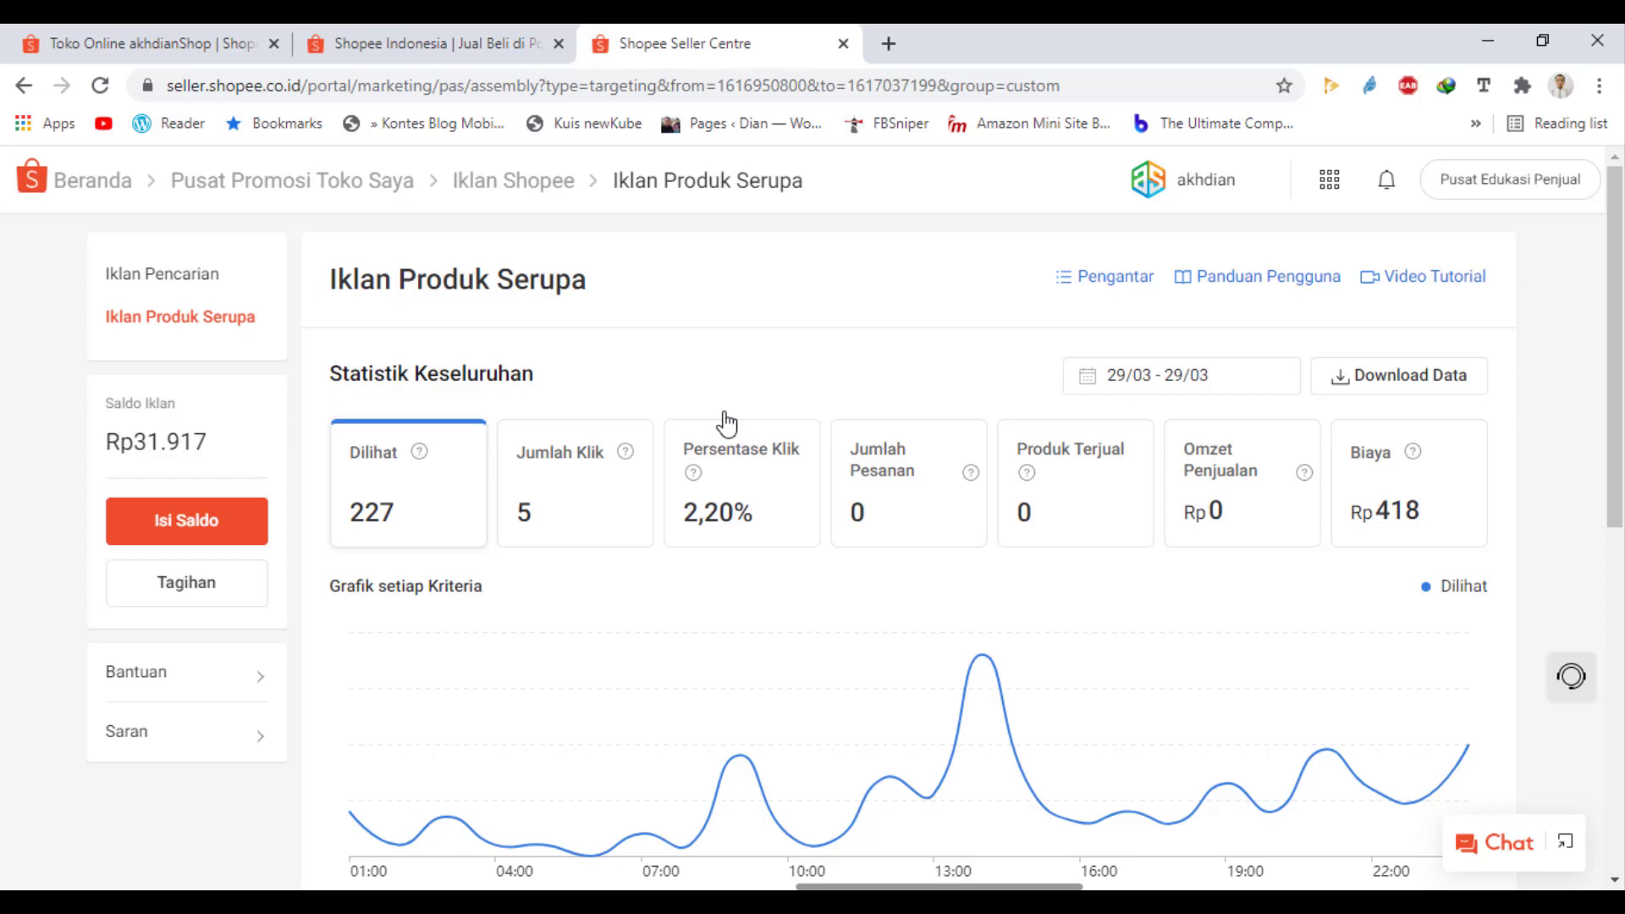
left_click_drag(1613, 461, 1619, 648)
scroll(973, 431, "up", 5)
left_click(188, 279)
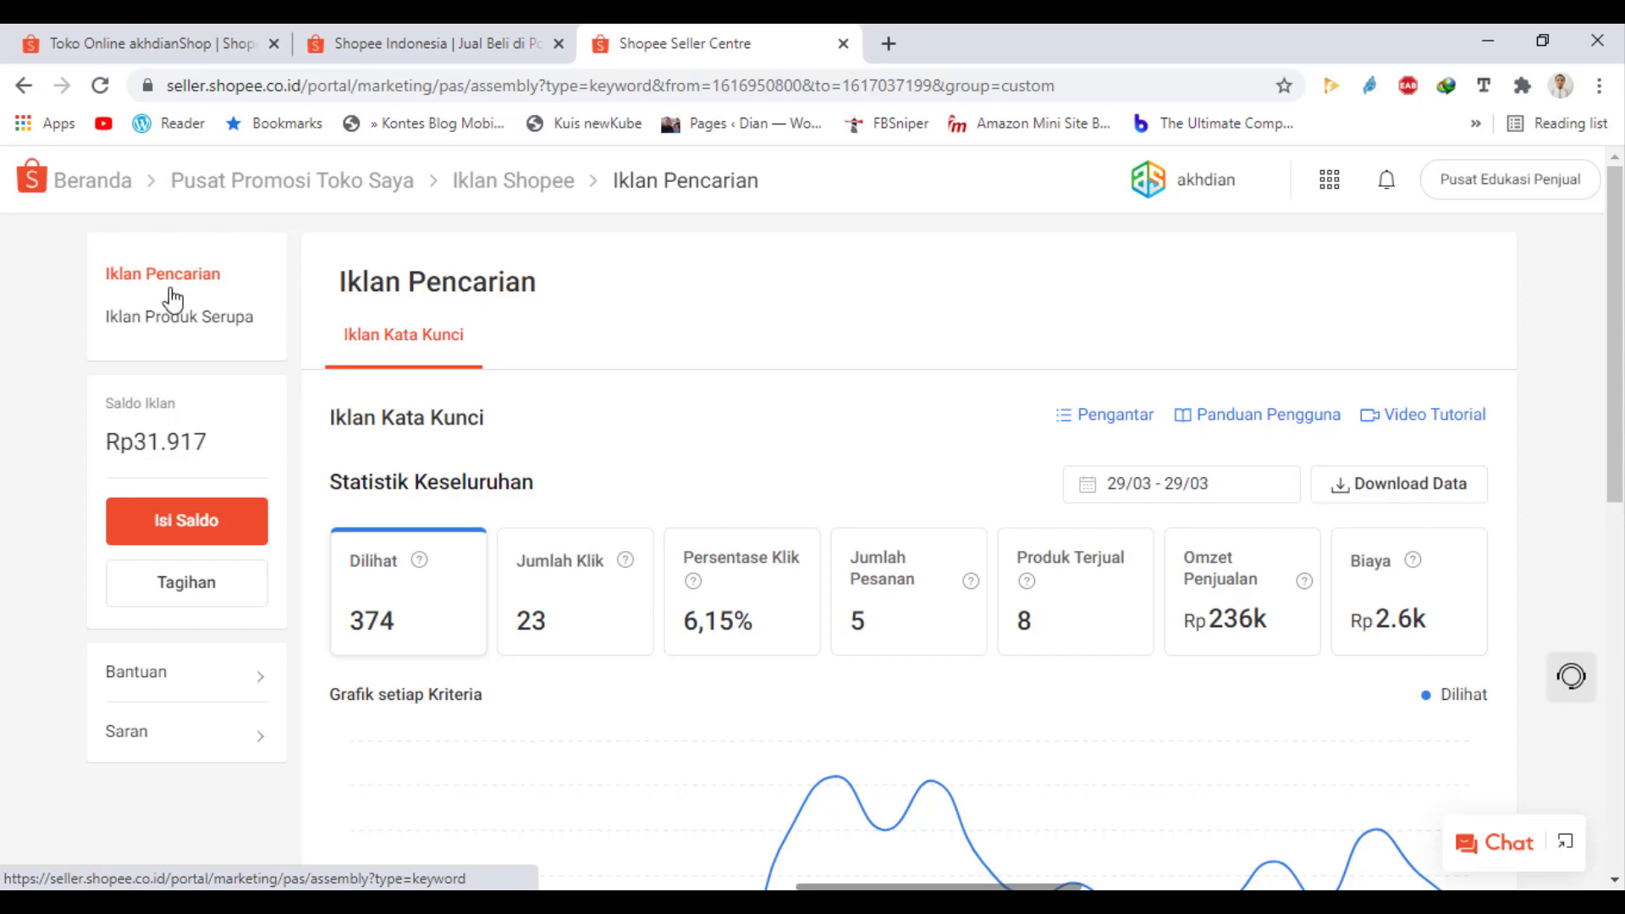
- Start a new keyword ad from the Statistik Produk section for the THE CAMELS Moringa Acne product
scroll(801, 648, "down", 10)
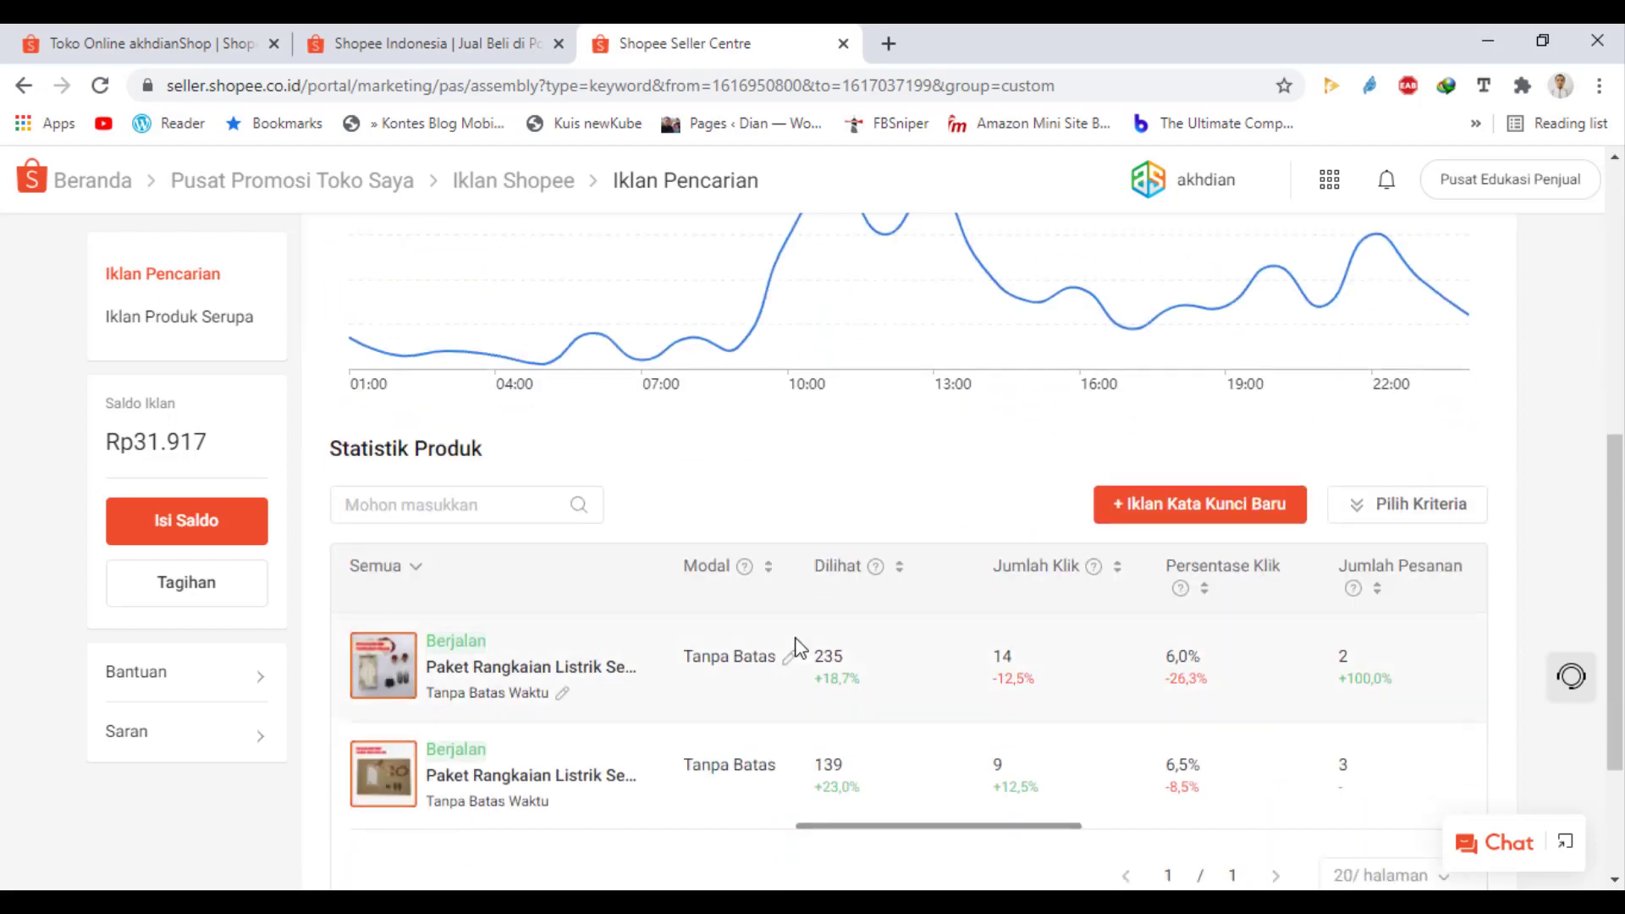
scroll(801, 648, "up", 9)
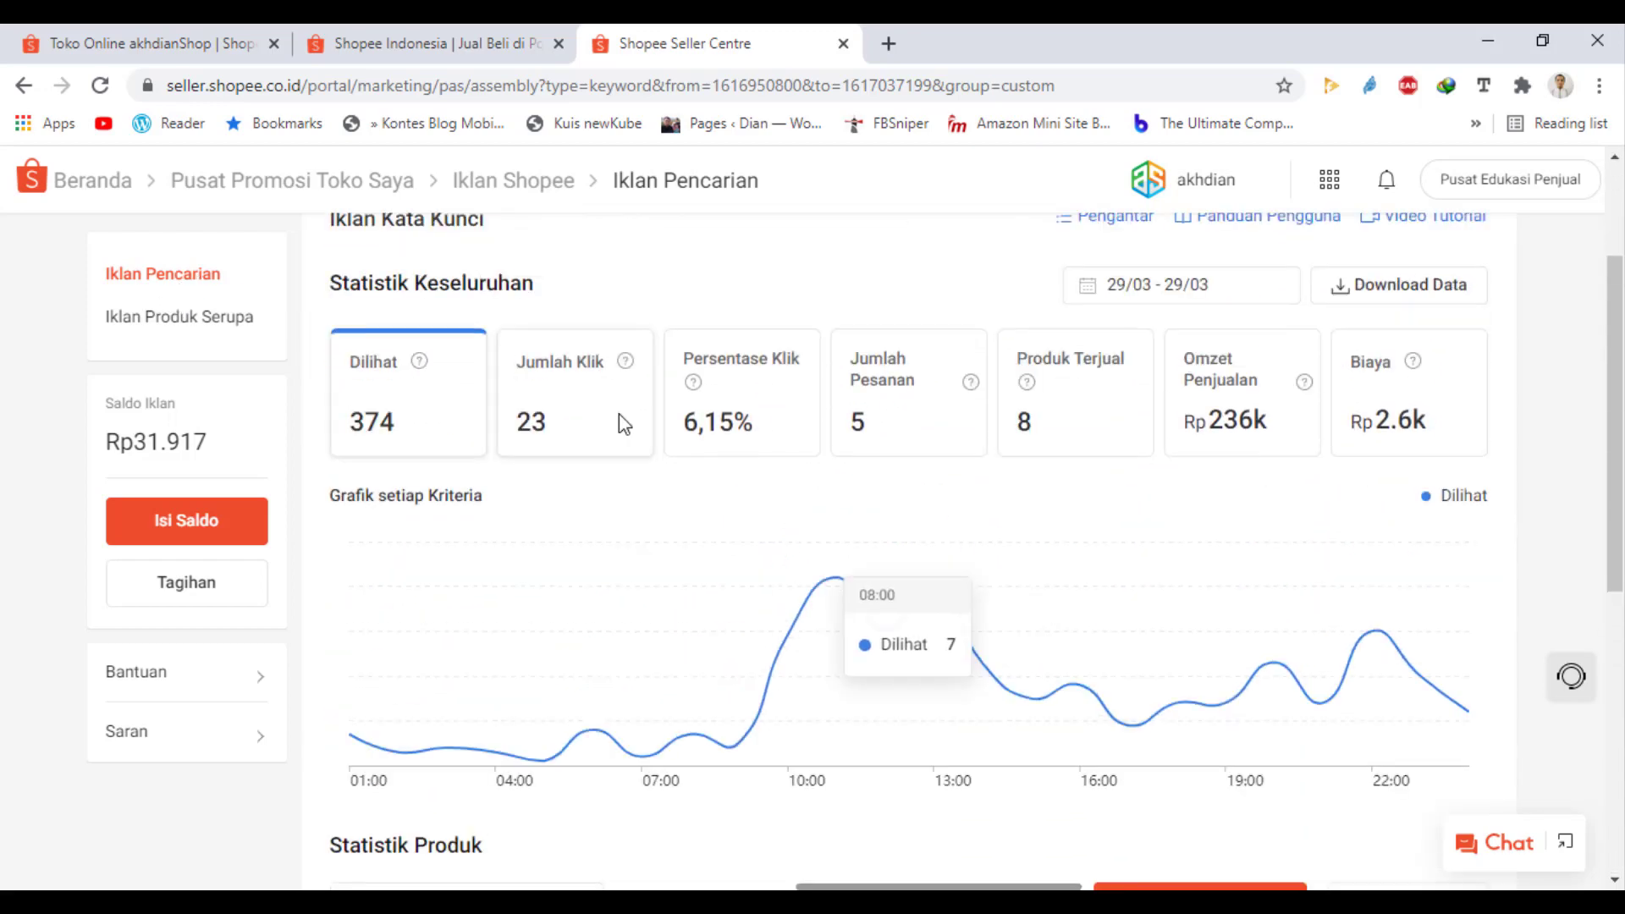
scroll(382, 366, "down", 5)
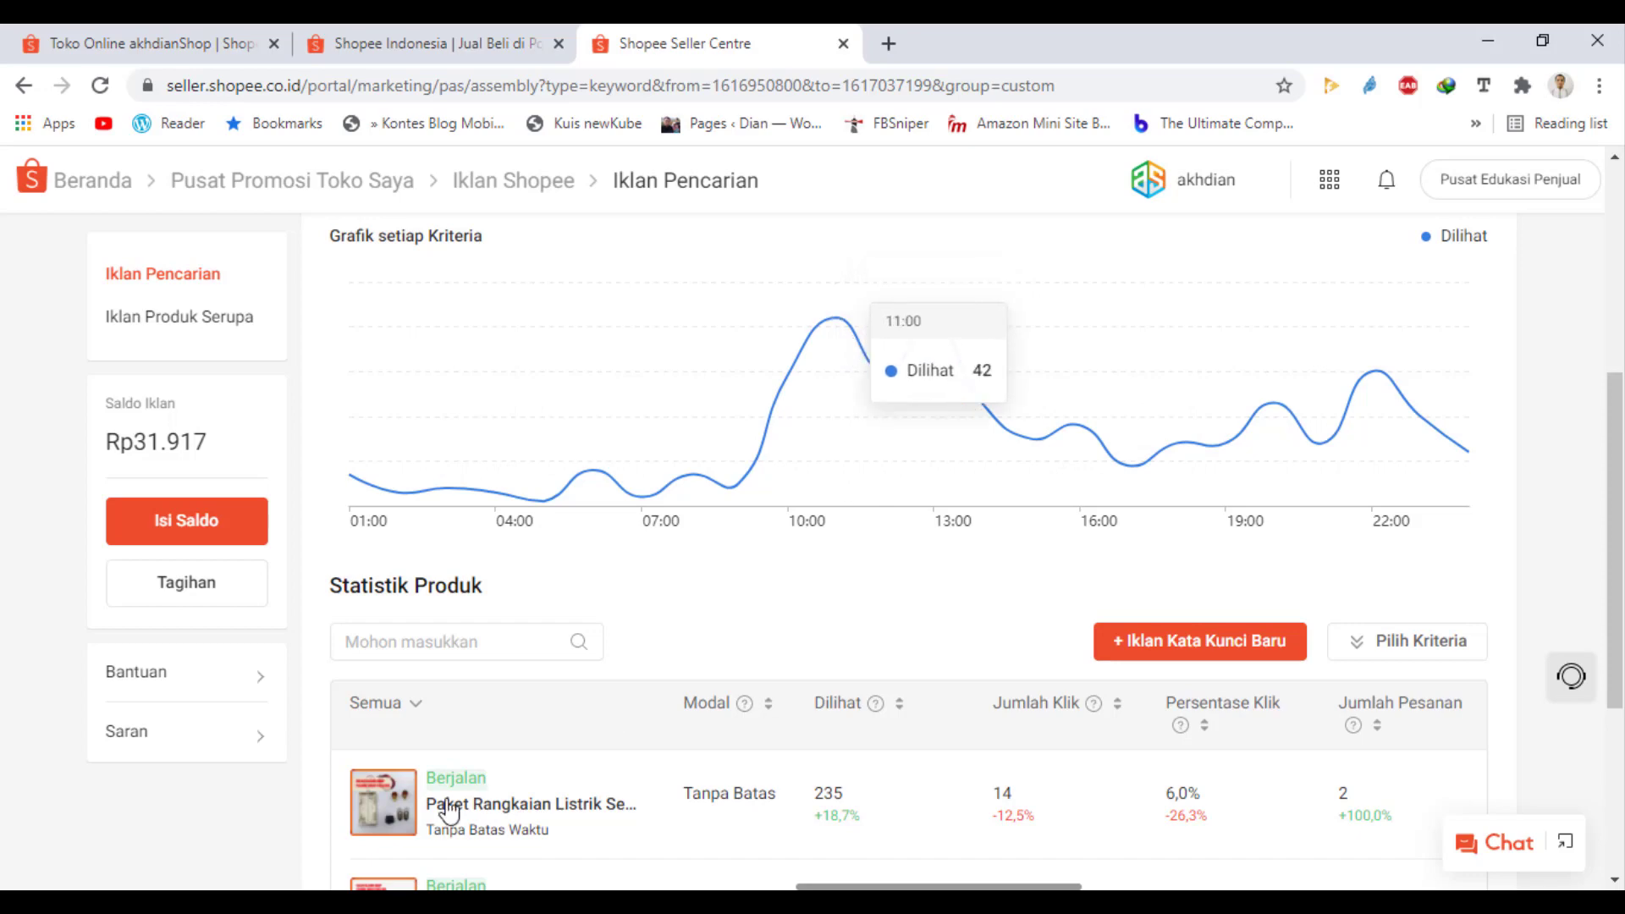
scroll(453, 575, "down", 4)
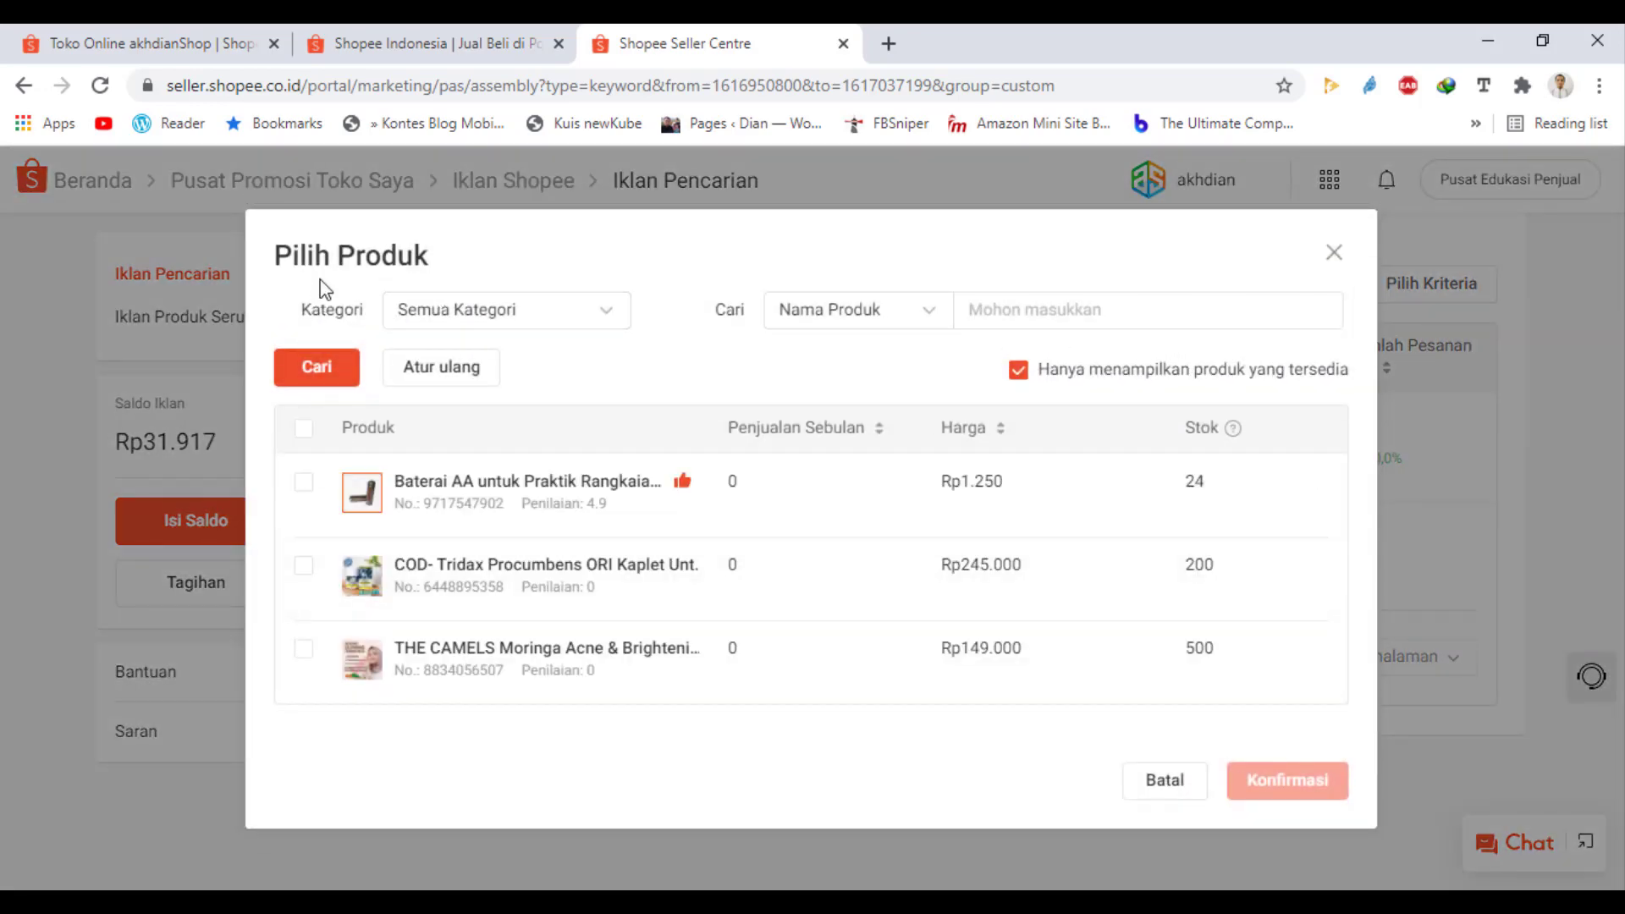
left_click(305, 650)
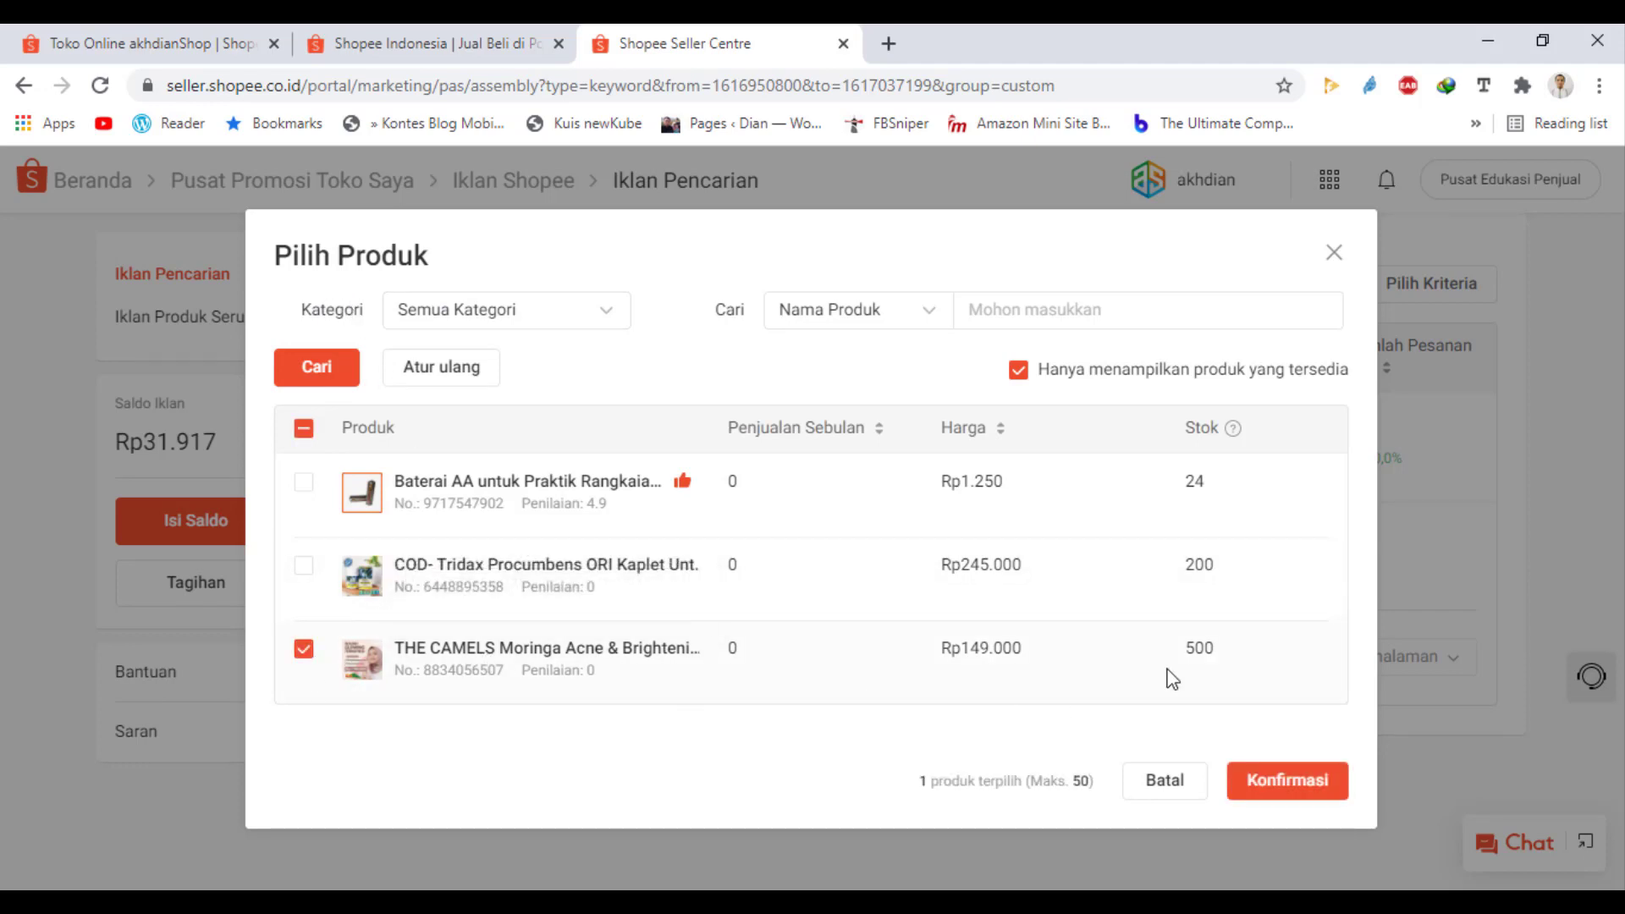
left_click(1286, 792)
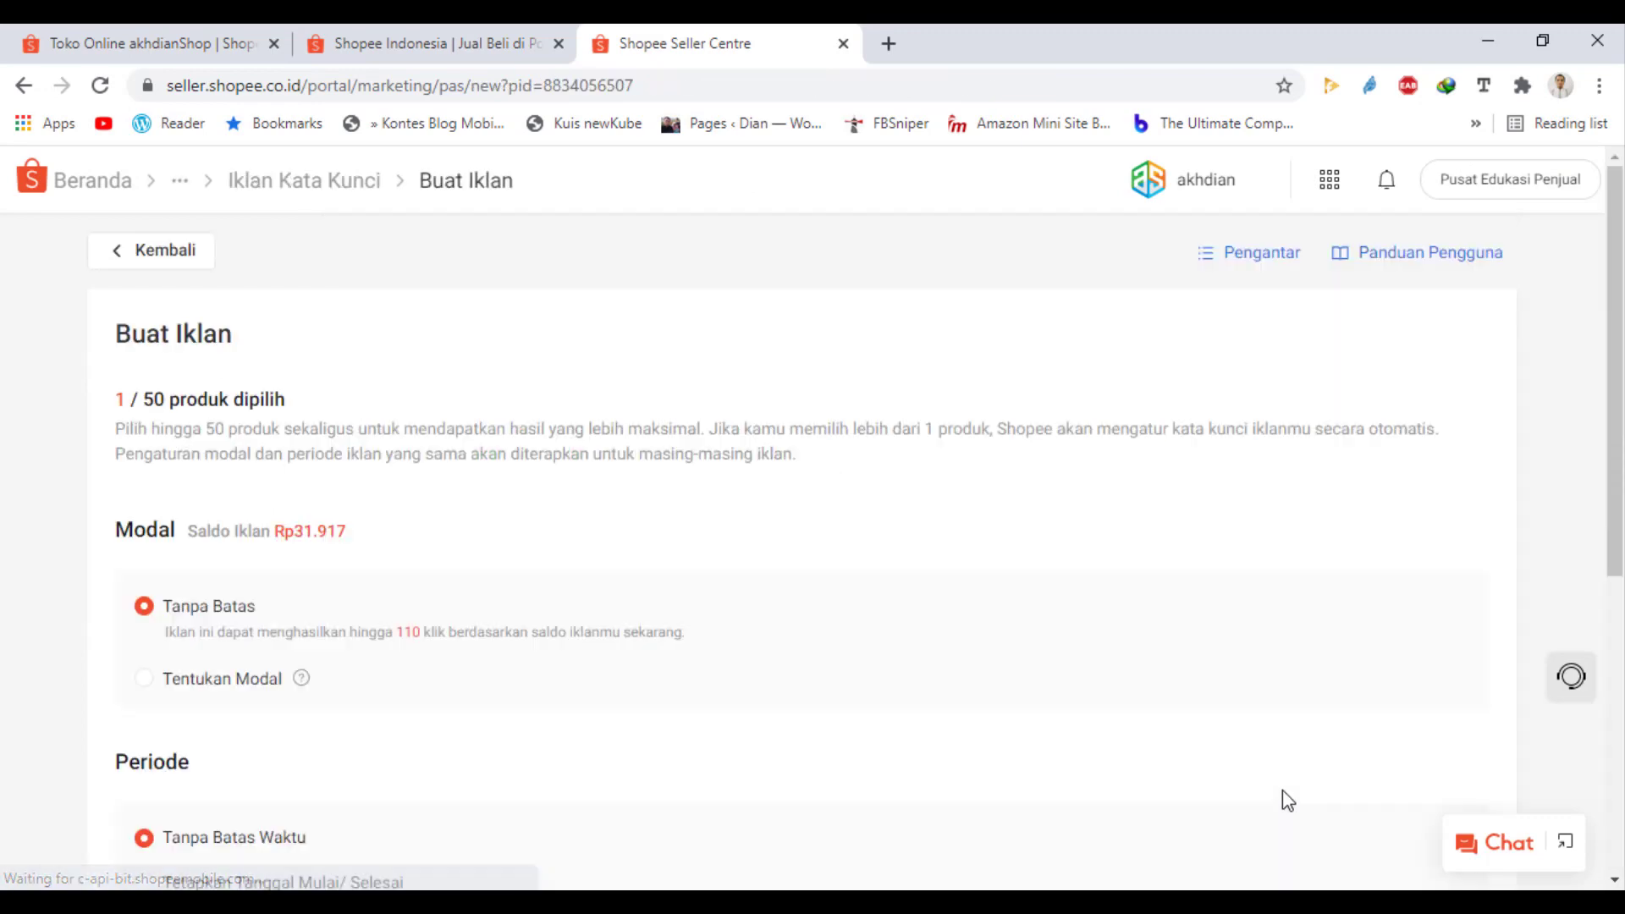
- Switch the ad budget to Tentukan Modal and set the daily budget (Modal Harian) to Rp15000
scroll(819, 537, "down", 5)
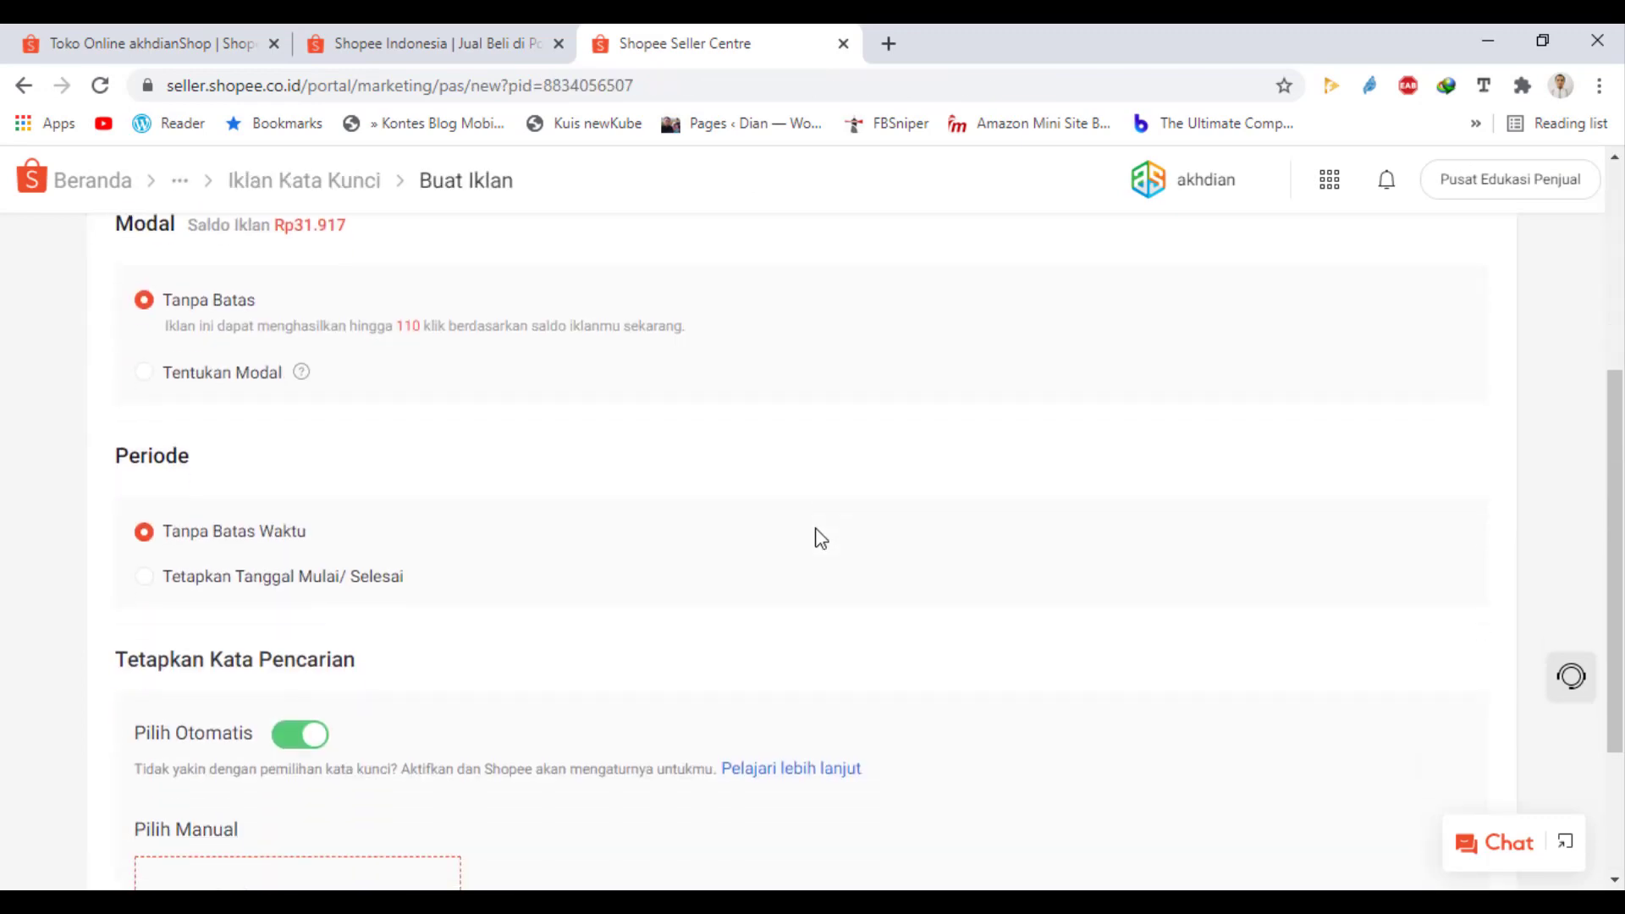
scroll(819, 537, "down", 2)
scroll(819, 537, "up", 5)
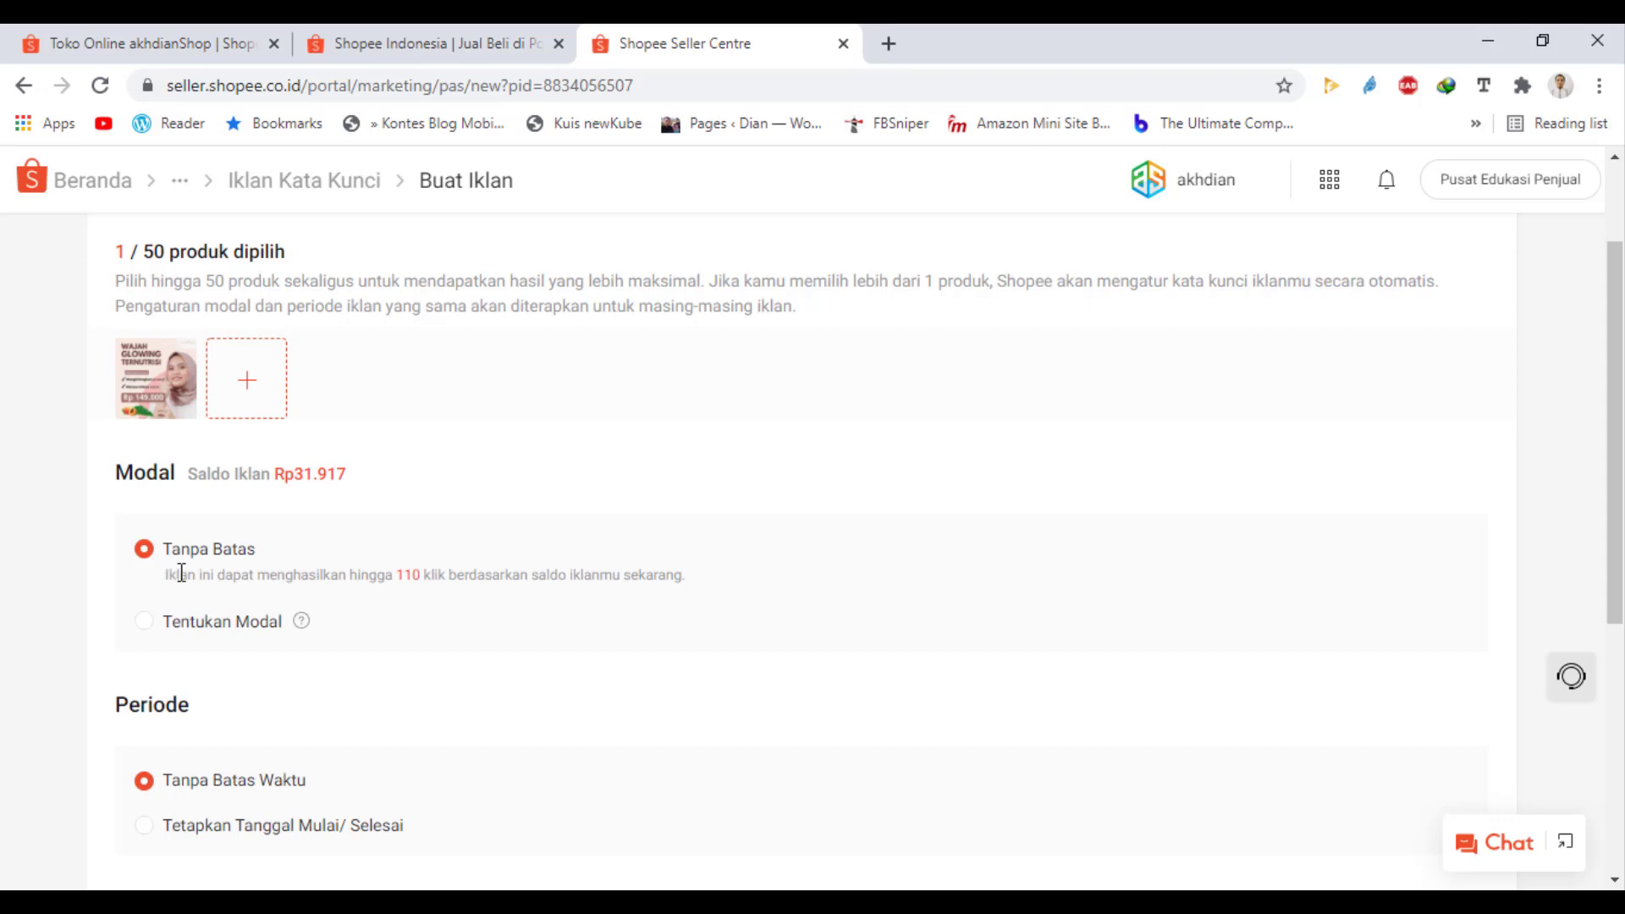
left_click(141, 628)
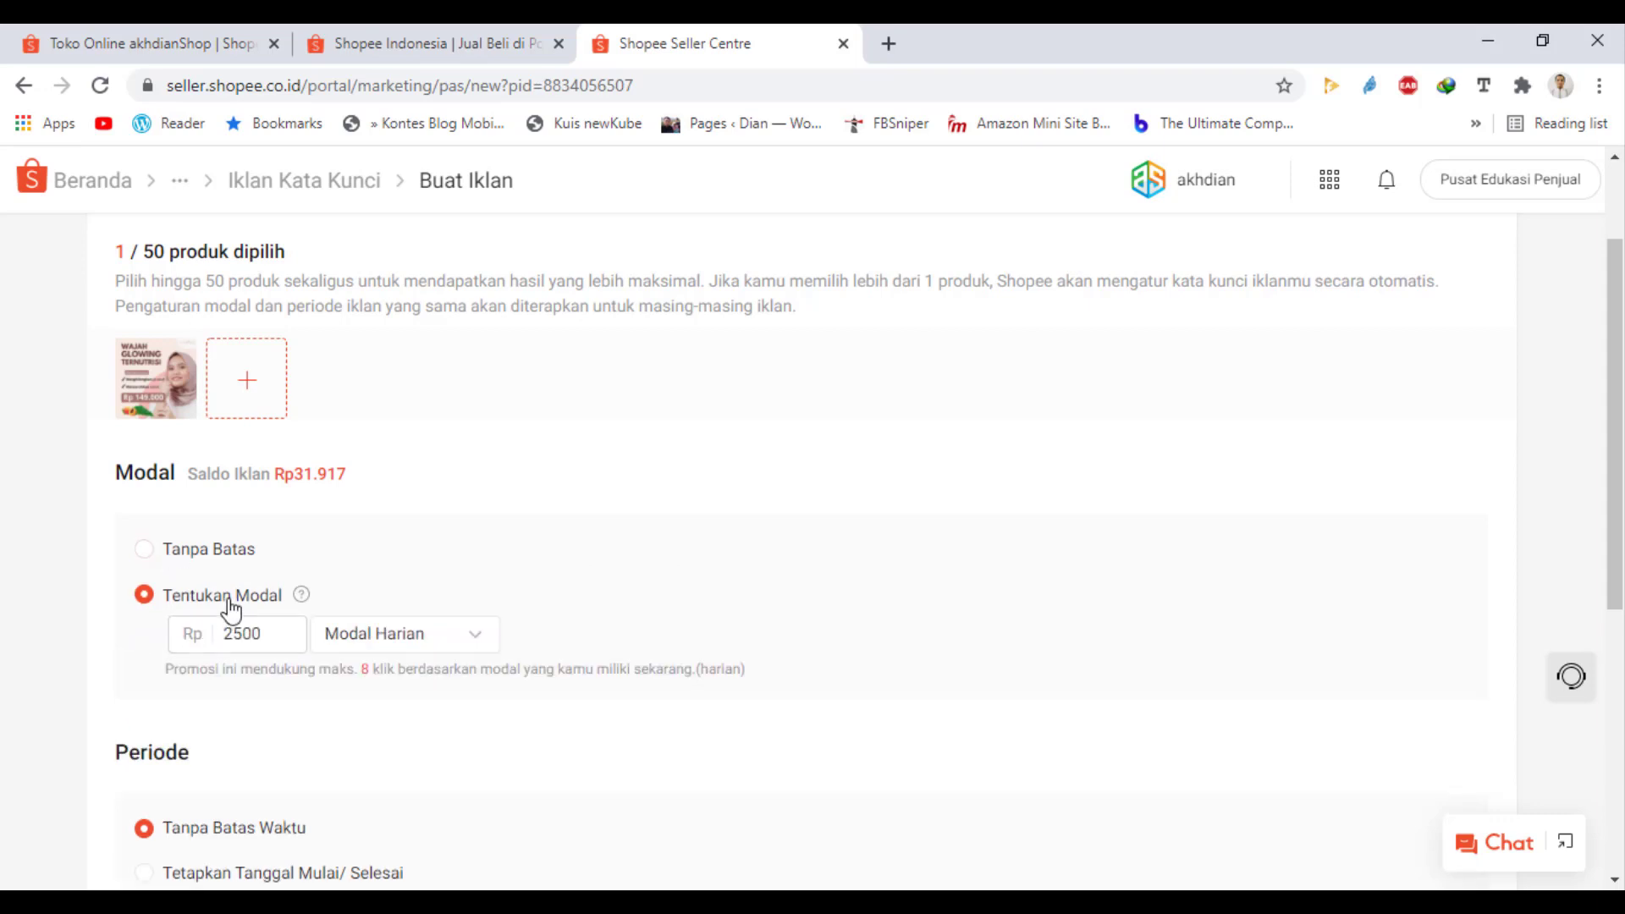
left_click(274, 639)
double_click(254, 638)
left_click(231, 641)
key("BackSpace")
type("1")
left_click(274, 639)
type("0")
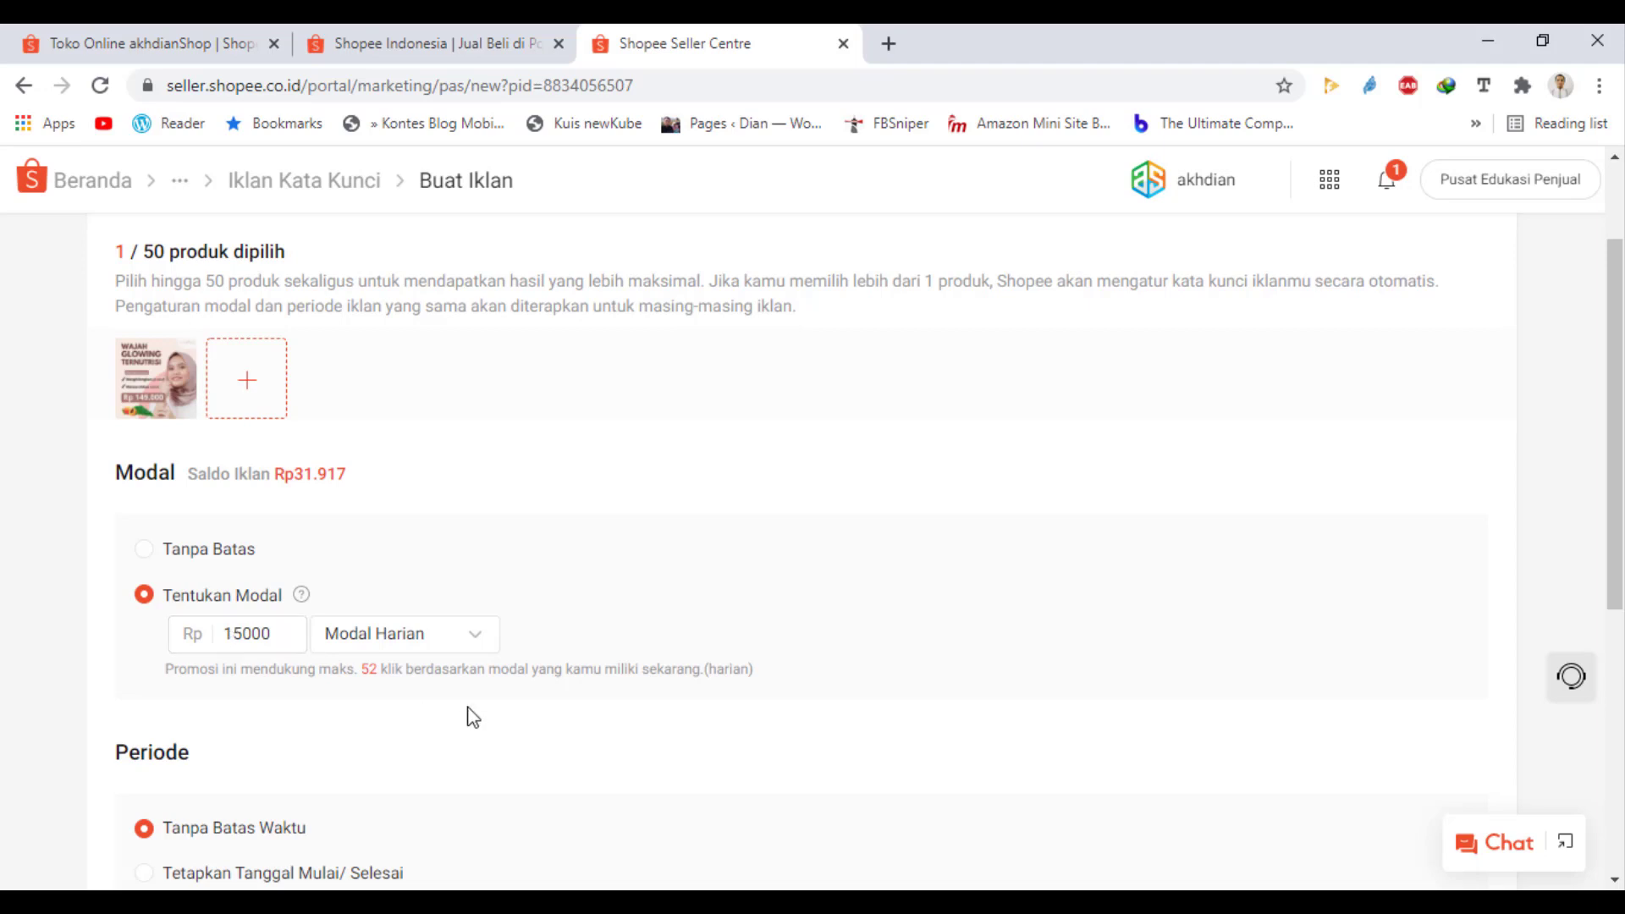
- Try the Tetapkan Tanggal Mulai/ Selesai option for the ad period, then return it to Tanpa Batas Waktu
scroll(469, 715, "down", 4)
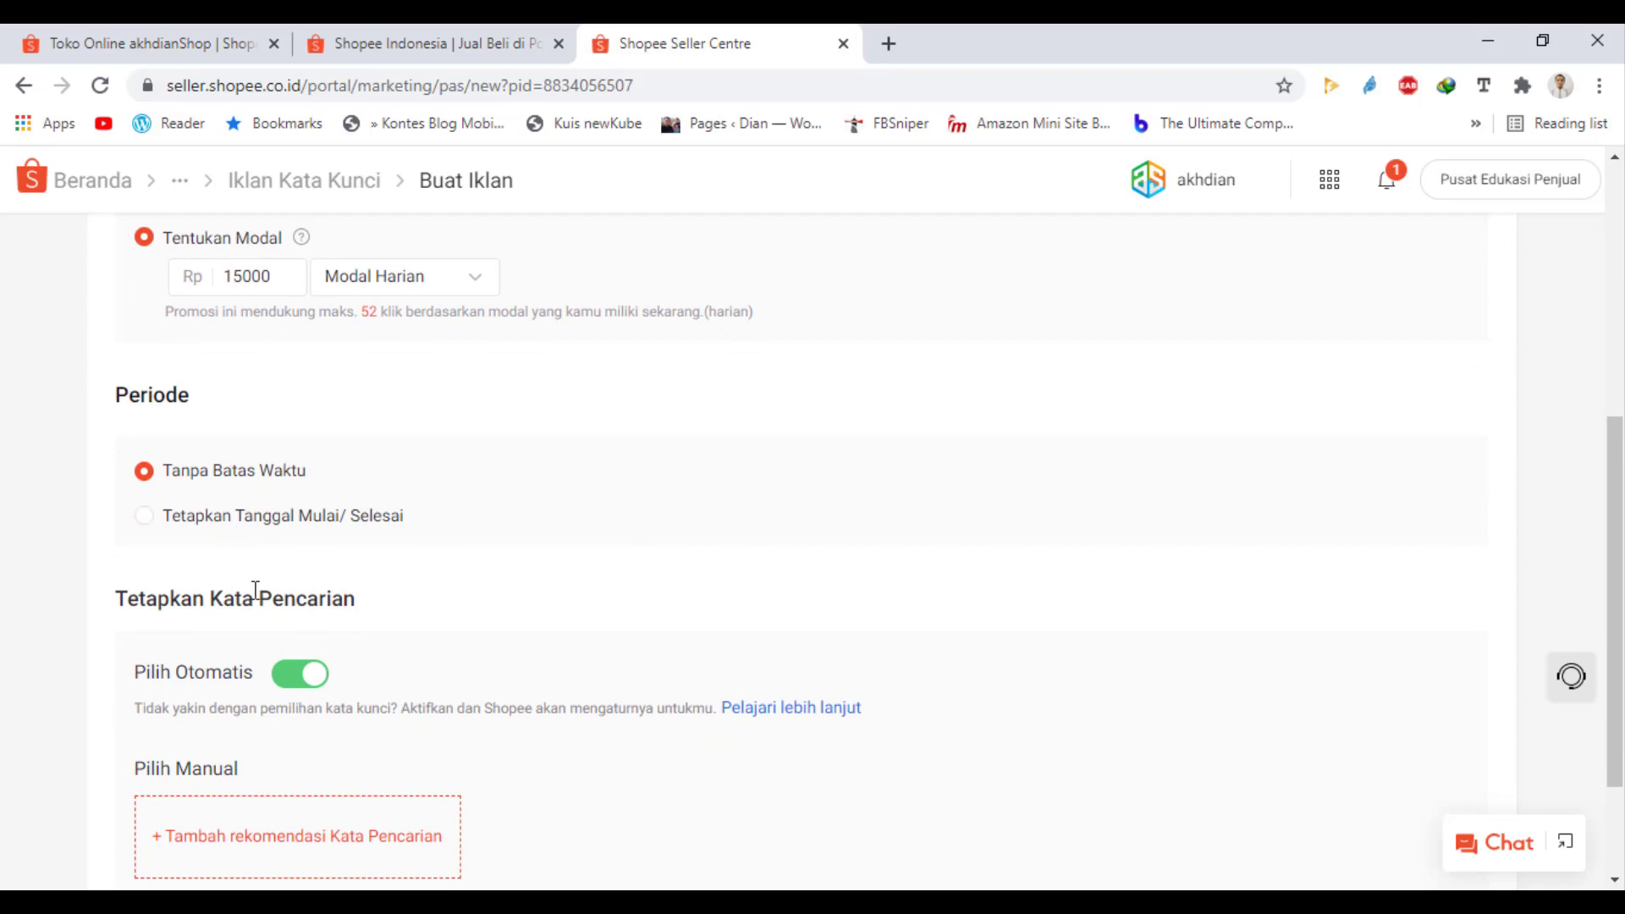
left_click(146, 516)
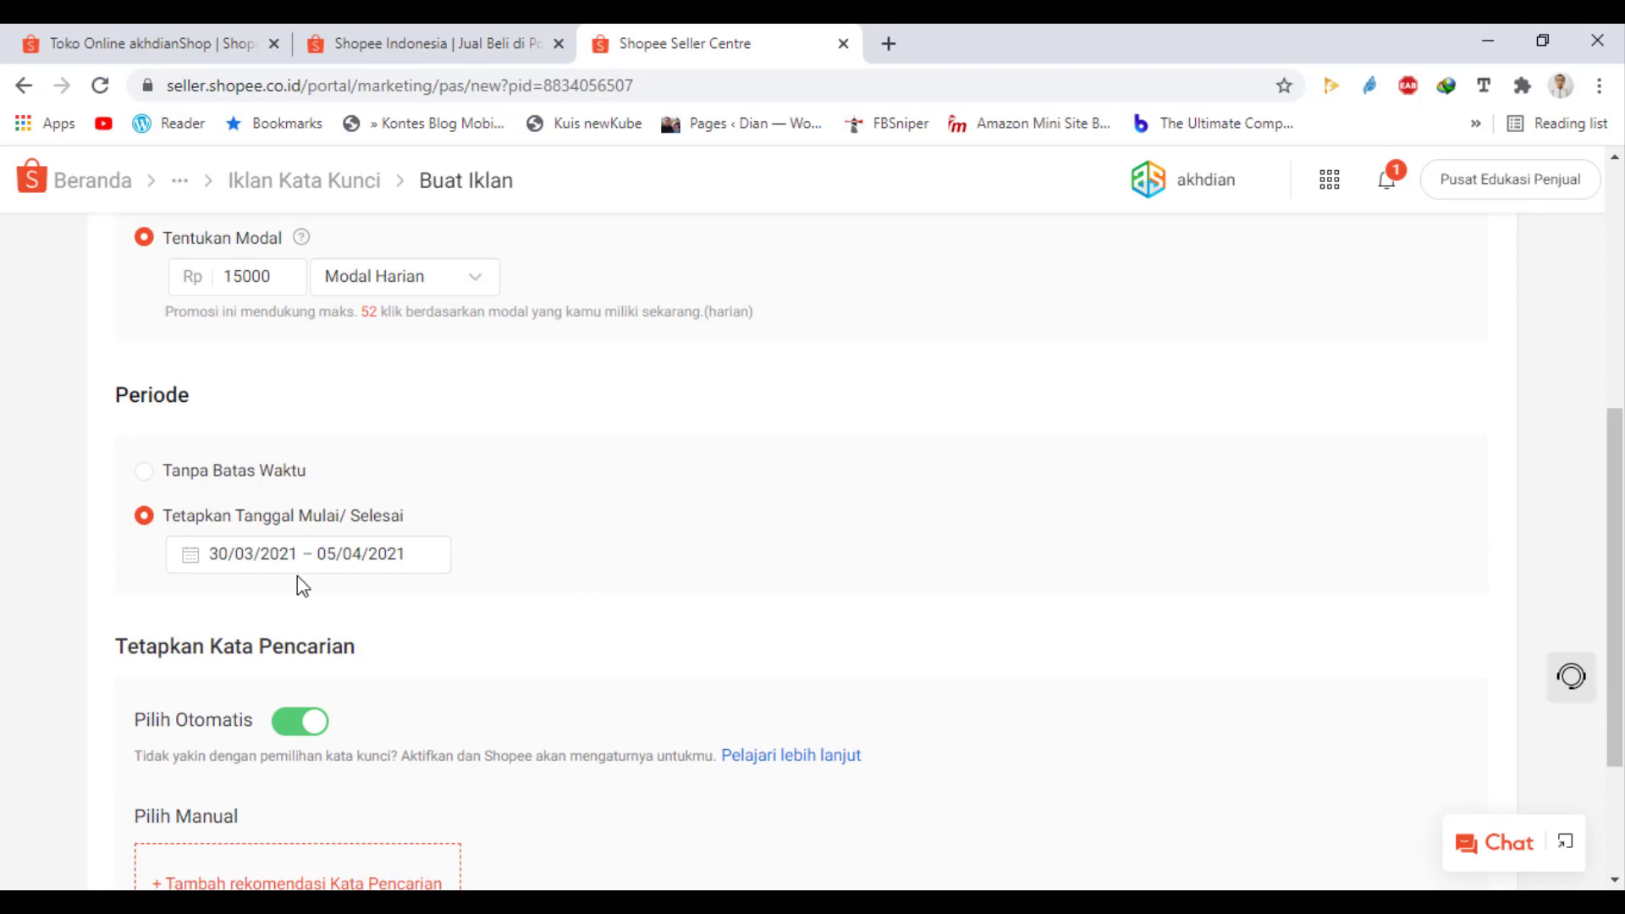
left_click(145, 472)
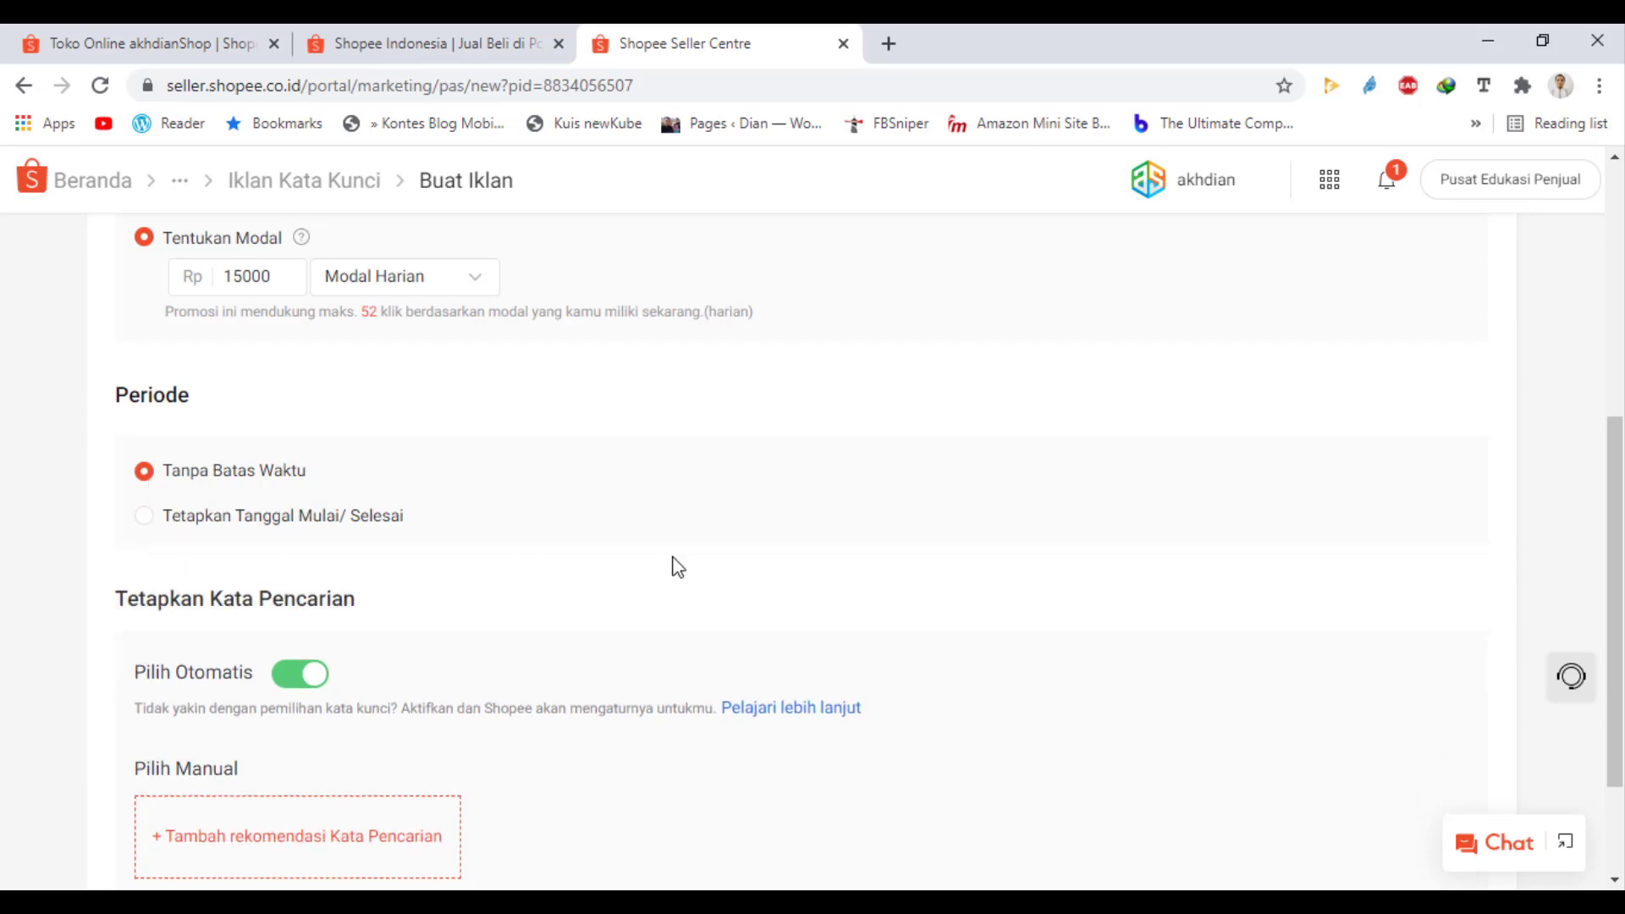
- Add the recommended search keywords under Pilih Manual and check the columns of the keyword table
scroll(677, 567, "down", 2)
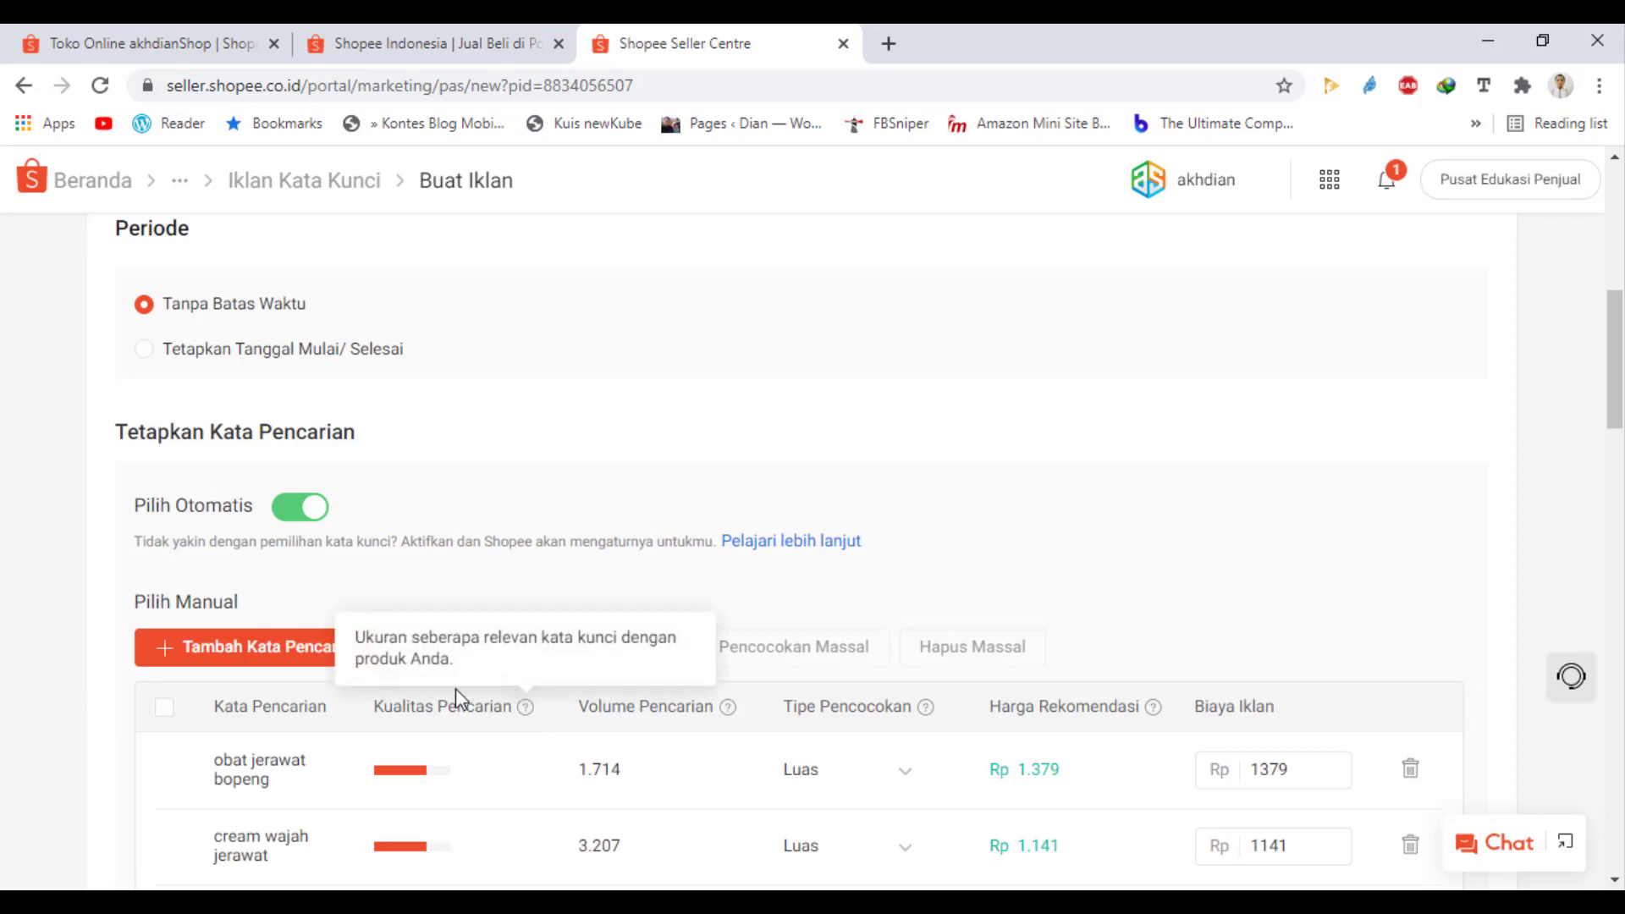
scroll(1252, 465, "down", 4)
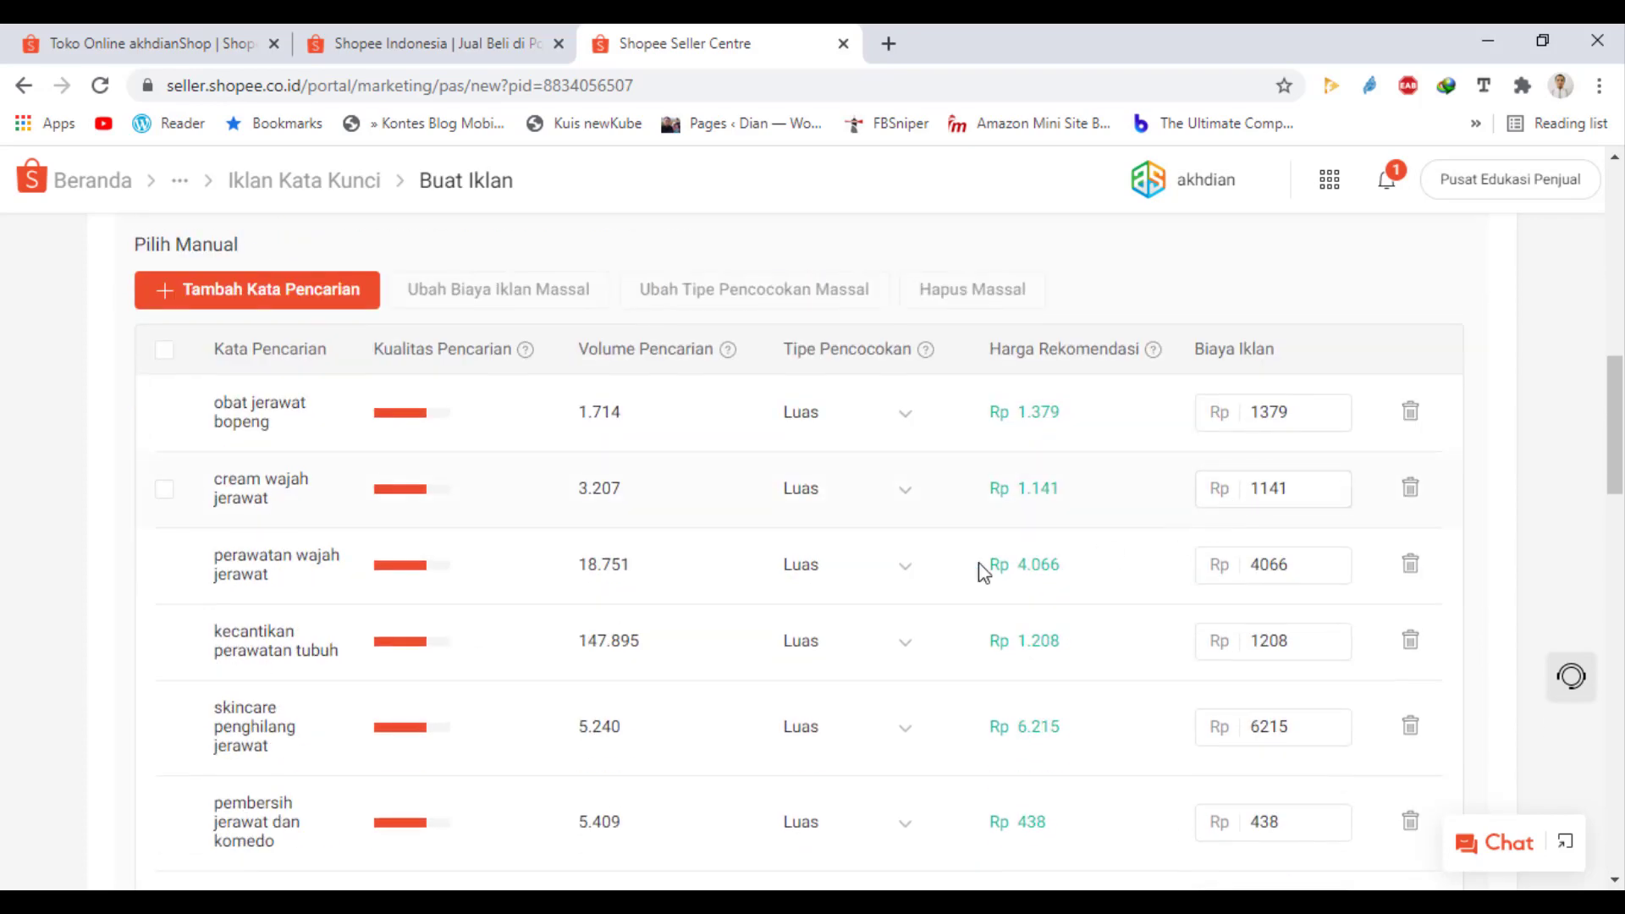
scroll(779, 610, "up", 5)
scroll(716, 605, "down", 6)
scroll(715, 605, "up", 5)
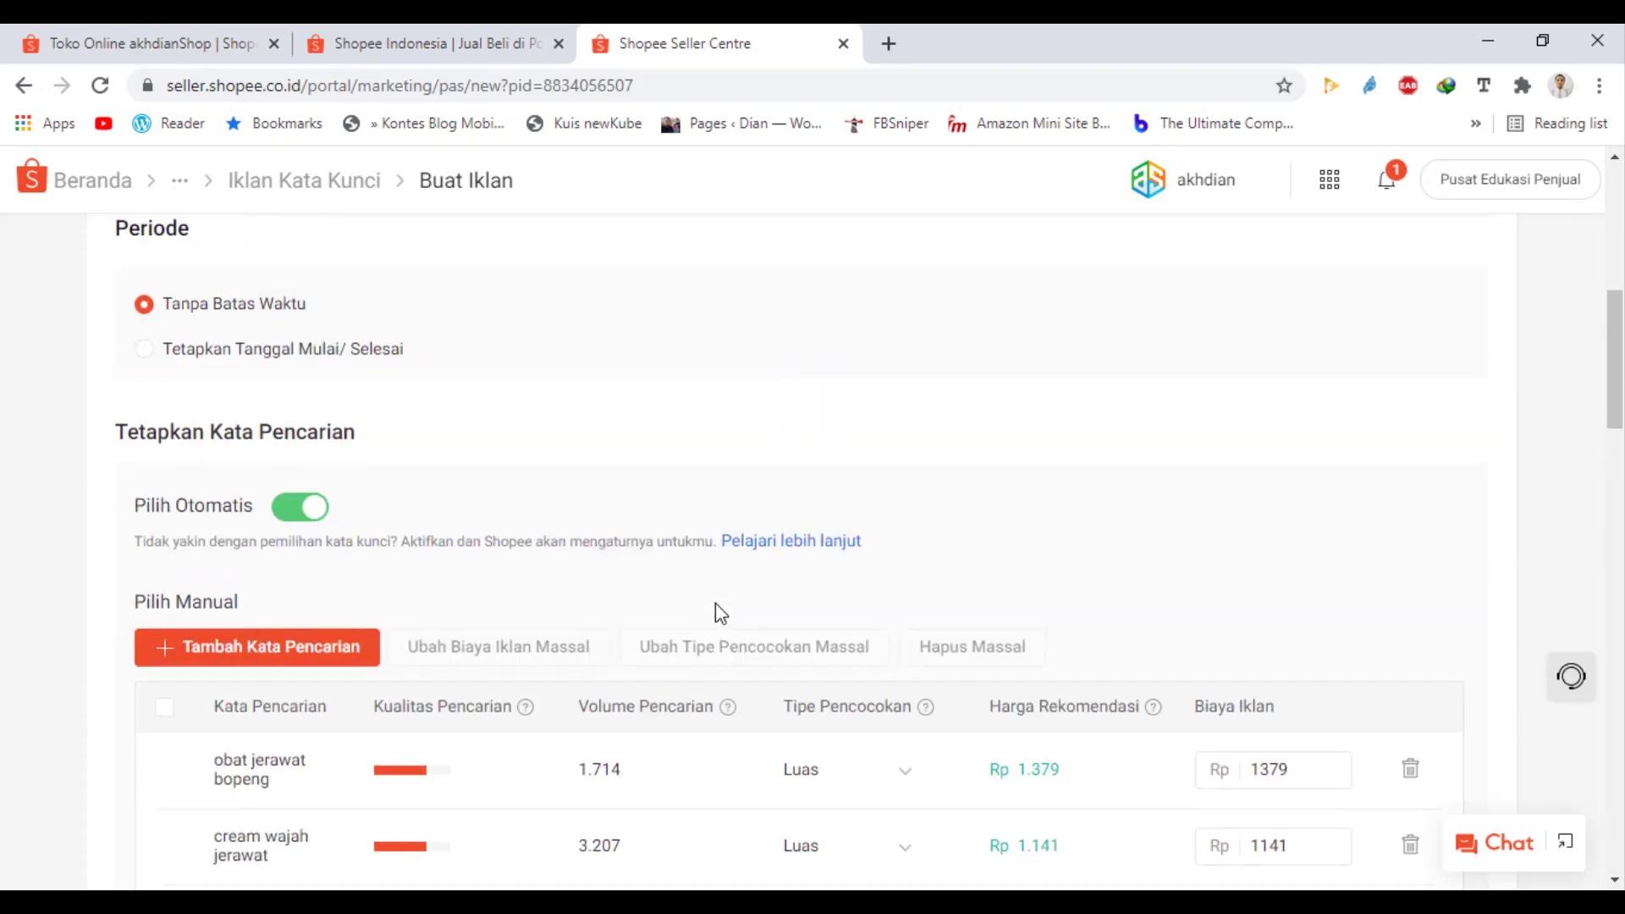
- Examine the full list of recommended keywords with their search volumes, recommended prices and ad costs
scroll(715, 605, "down", 8)
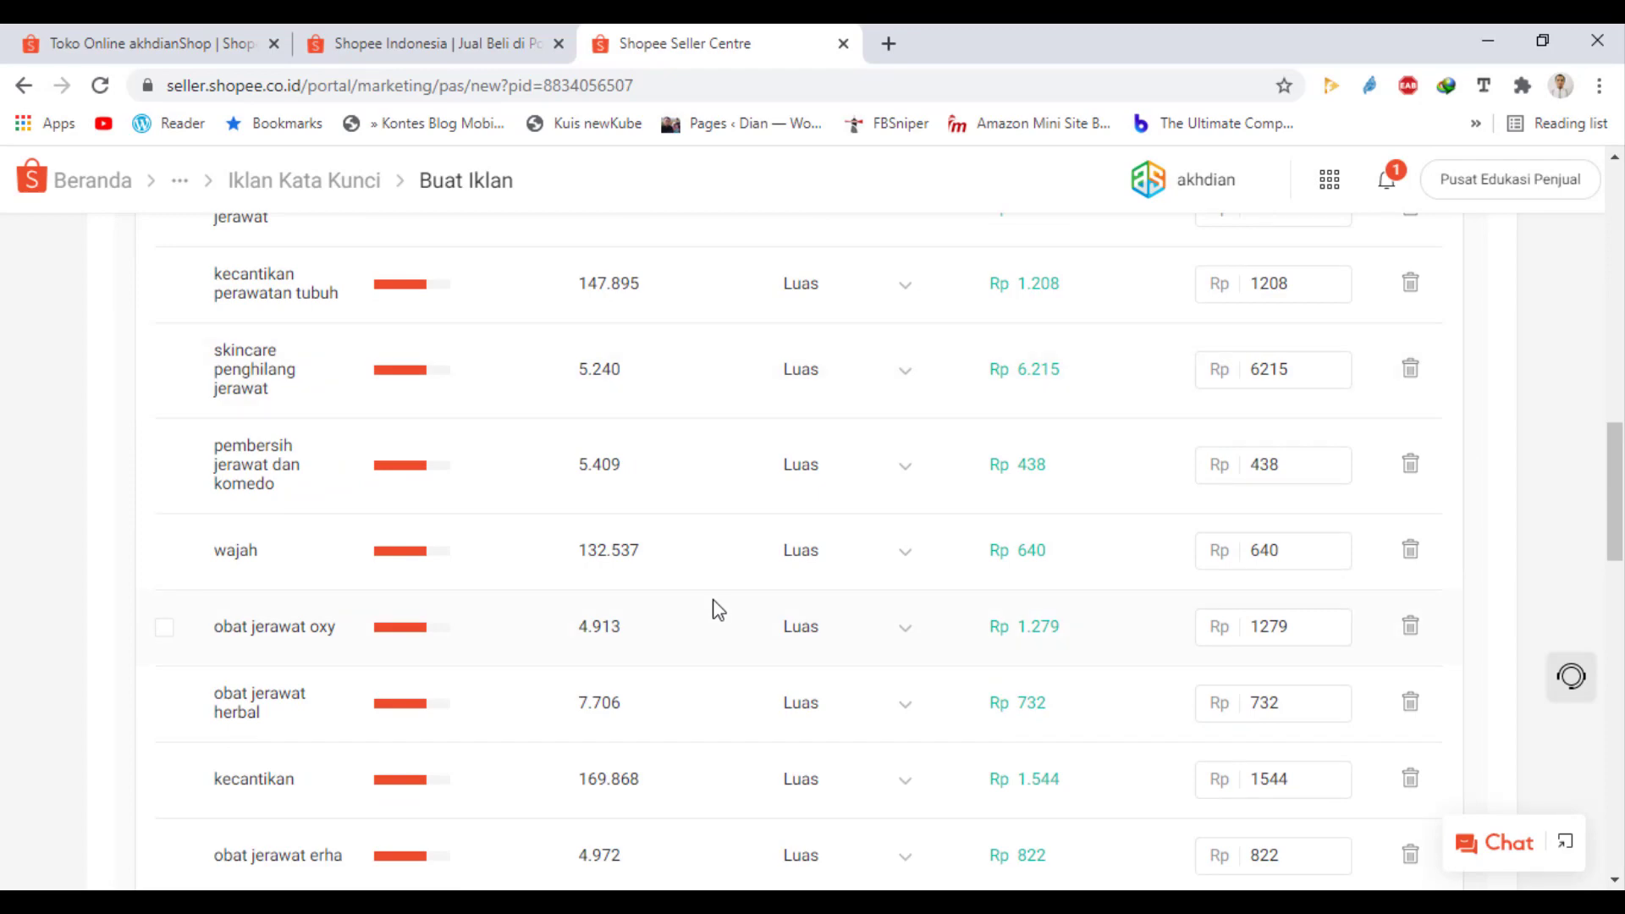
scroll(718, 609, "down", 6)
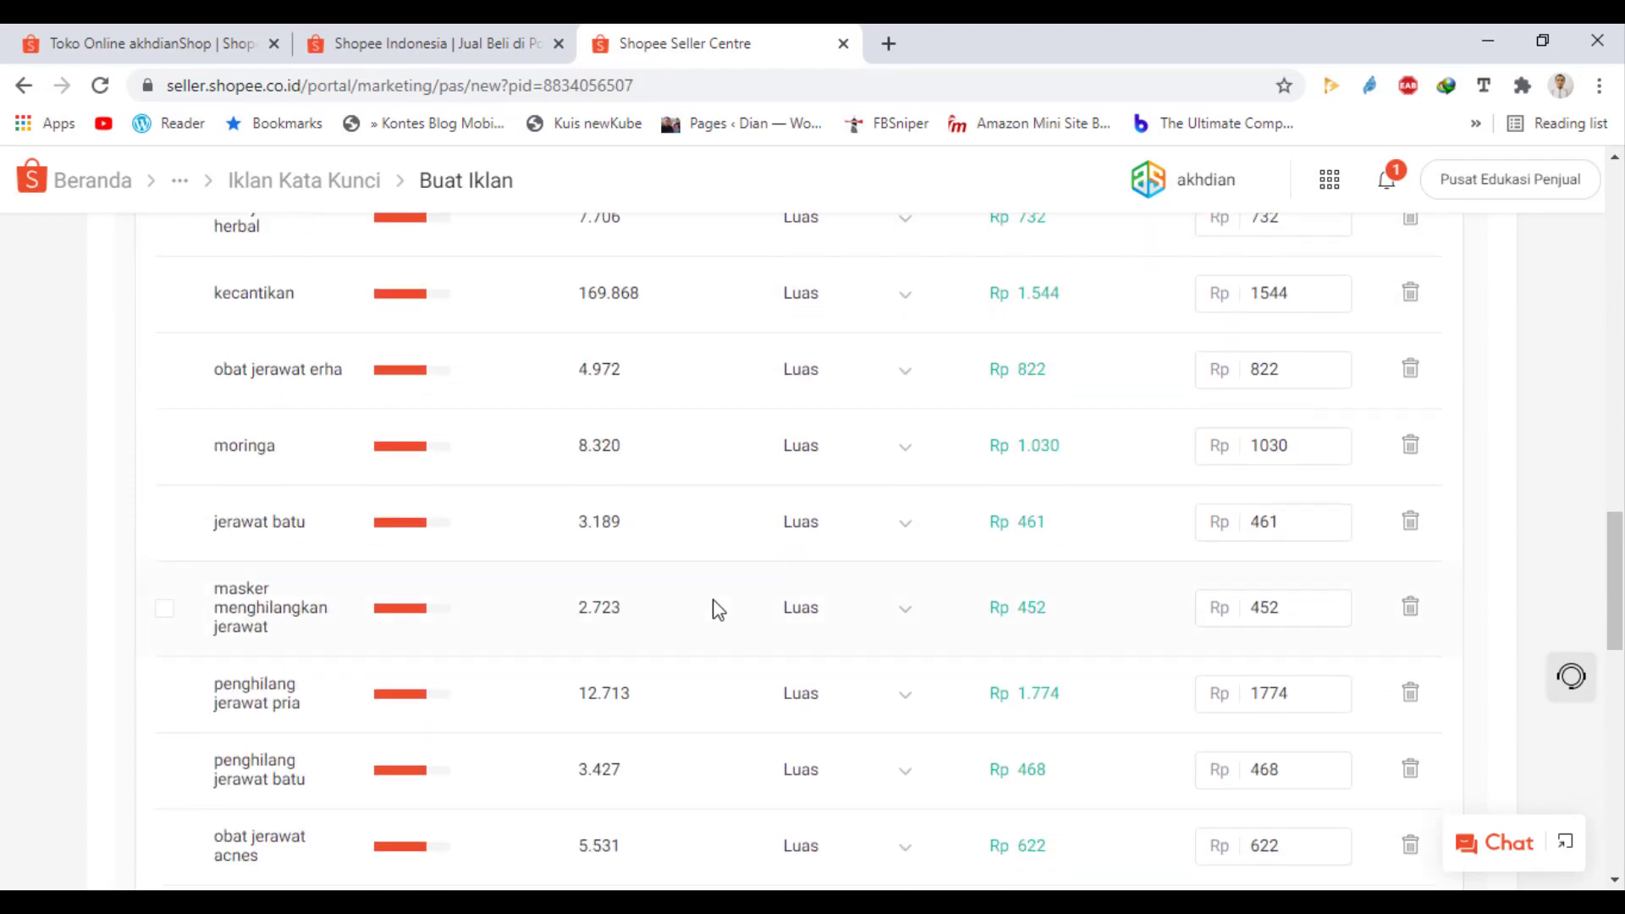
scroll(718, 610, "down", 14)
scroll(718, 610, "up", 8)
scroll(715, 605, "up", 15)
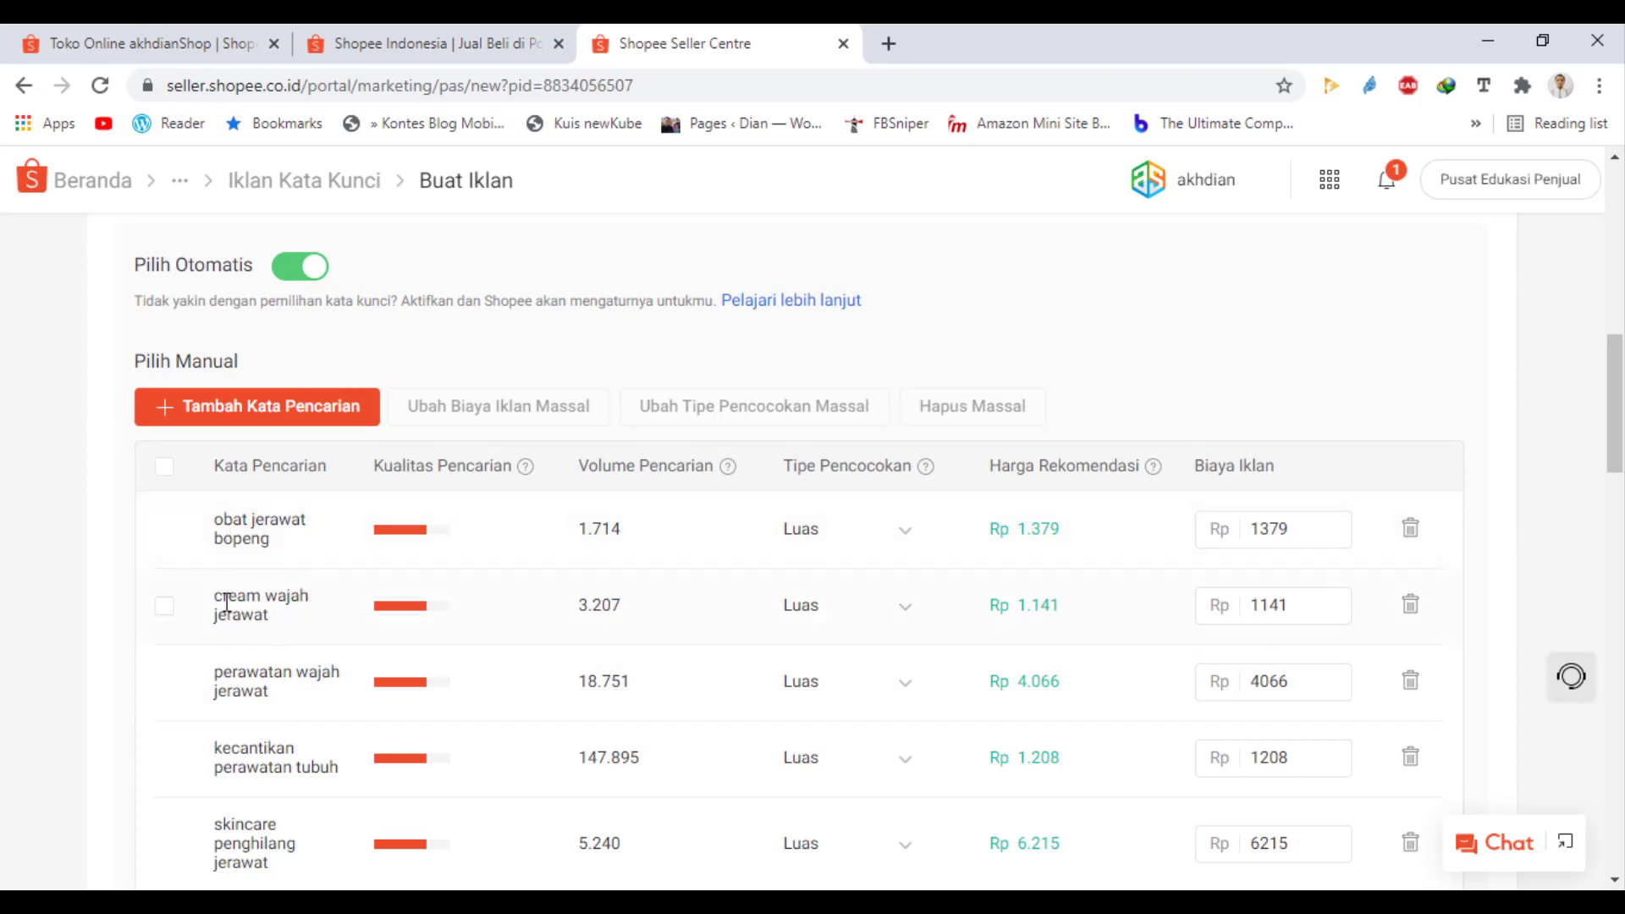
scroll(270, 651, "down", 8)
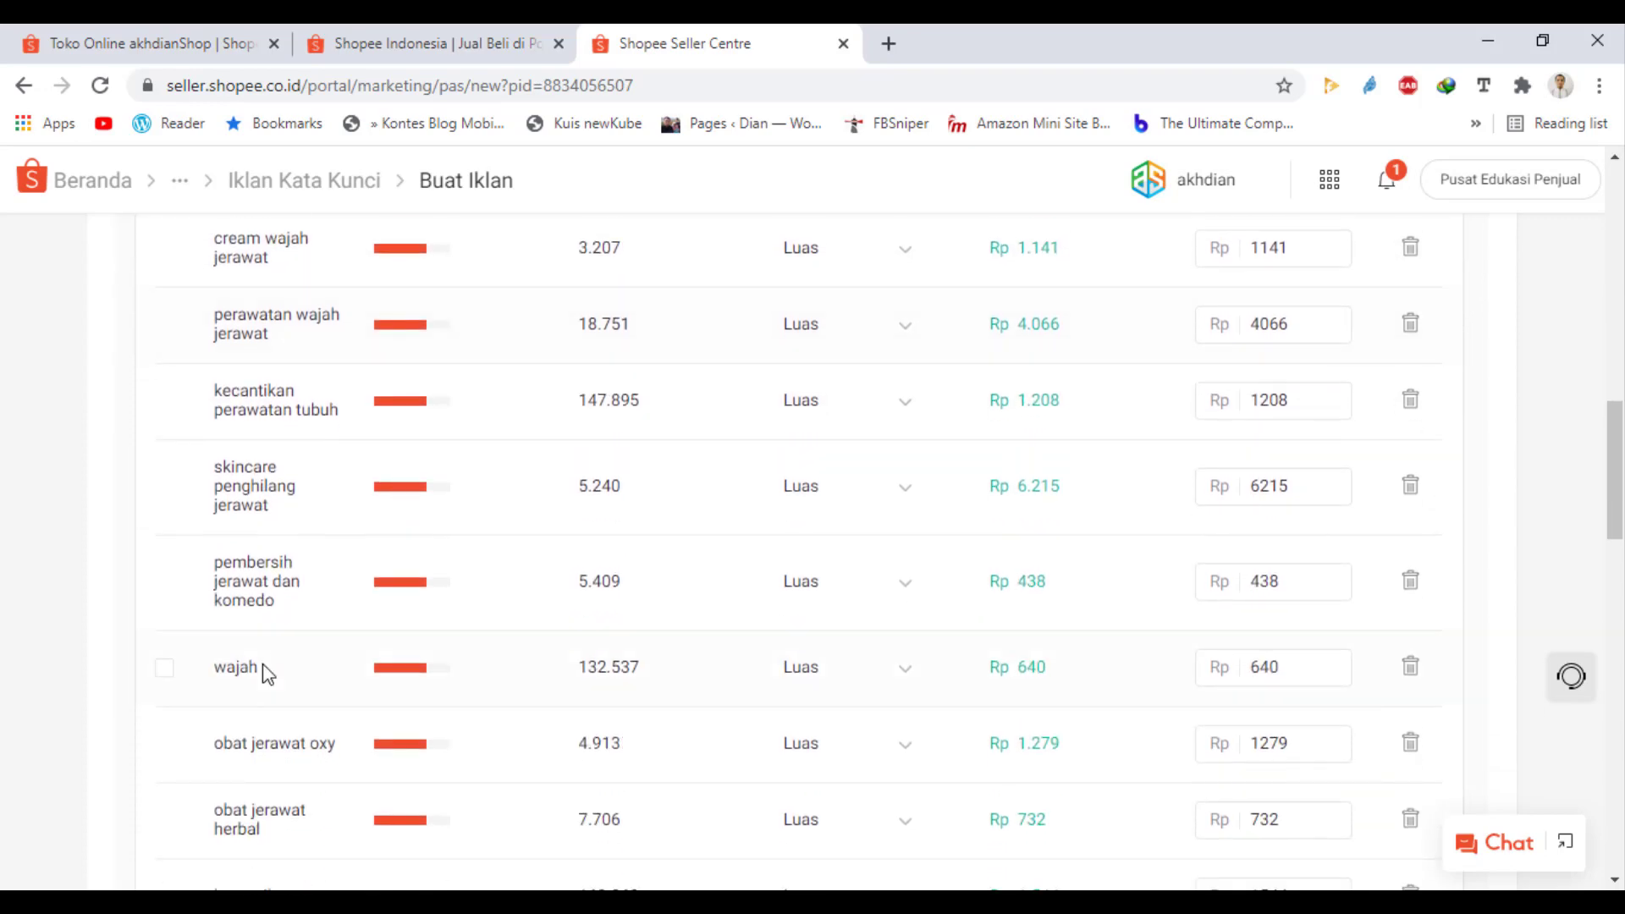
scroll(262, 663, "down", 14)
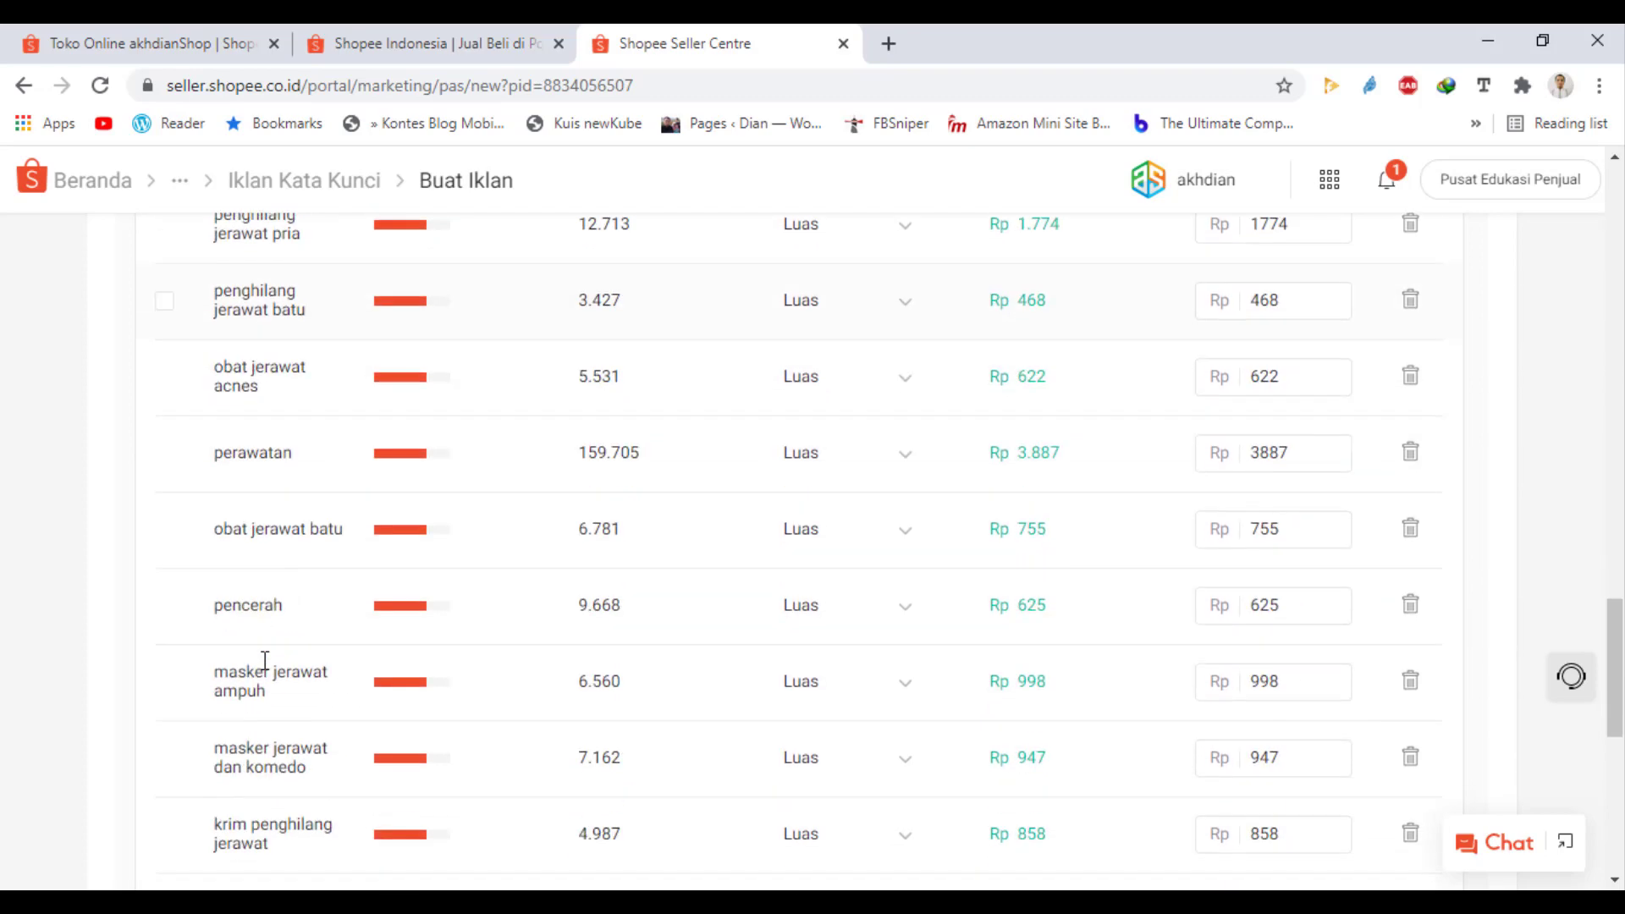
scroll(265, 664, "down", 3)
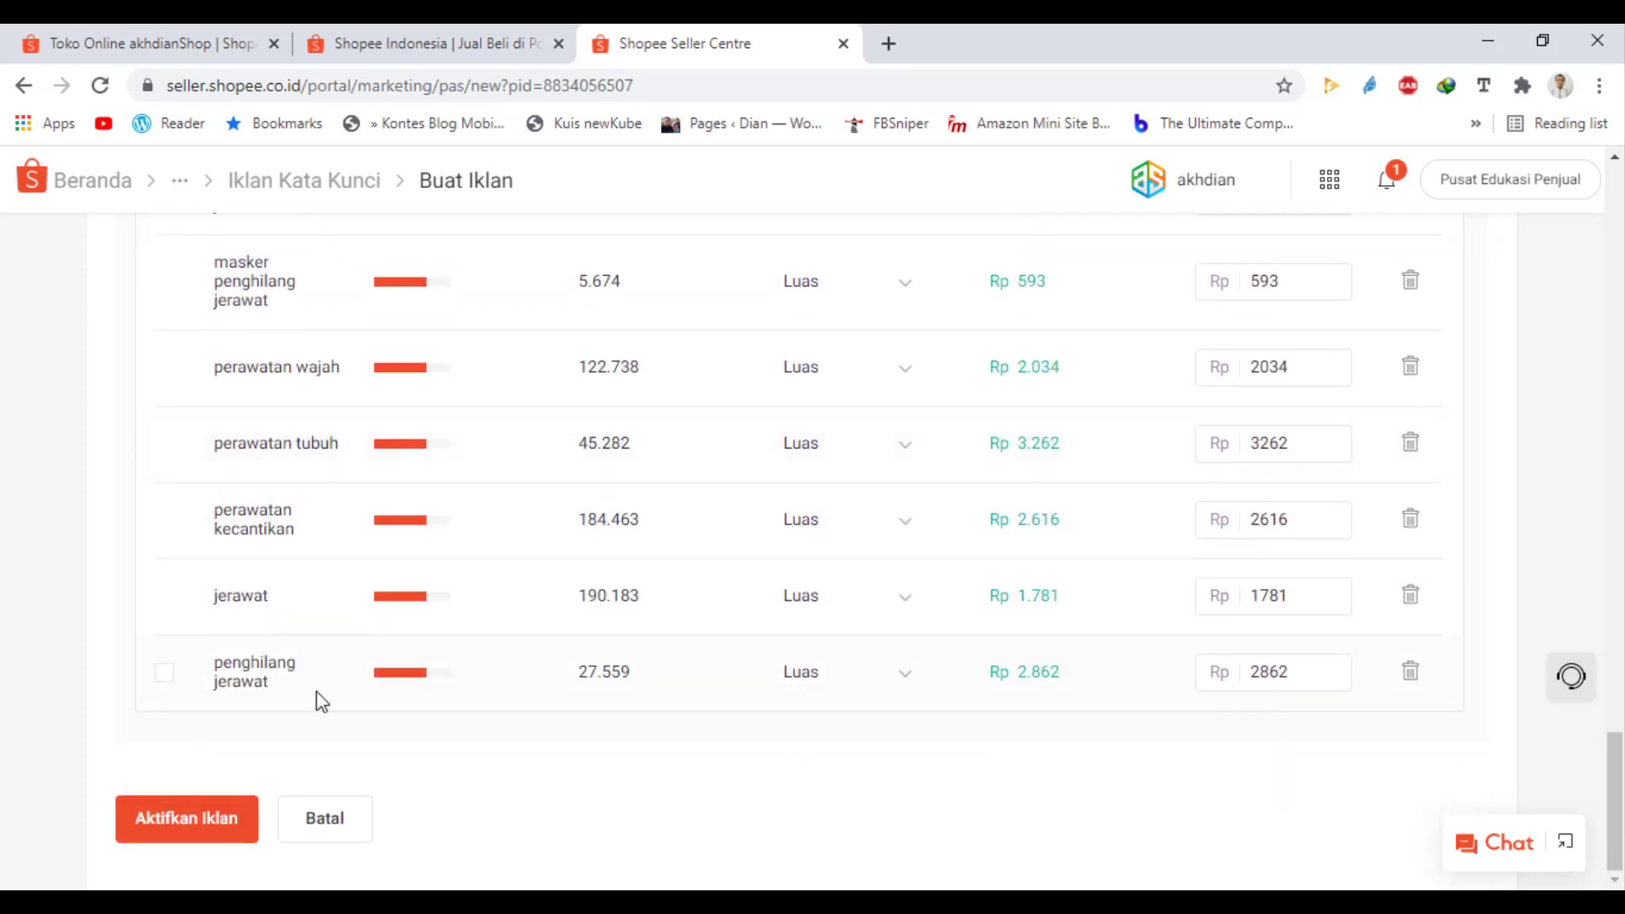
scroll(542, 749, "up", 1)
scroll(542, 745, "up", 15)
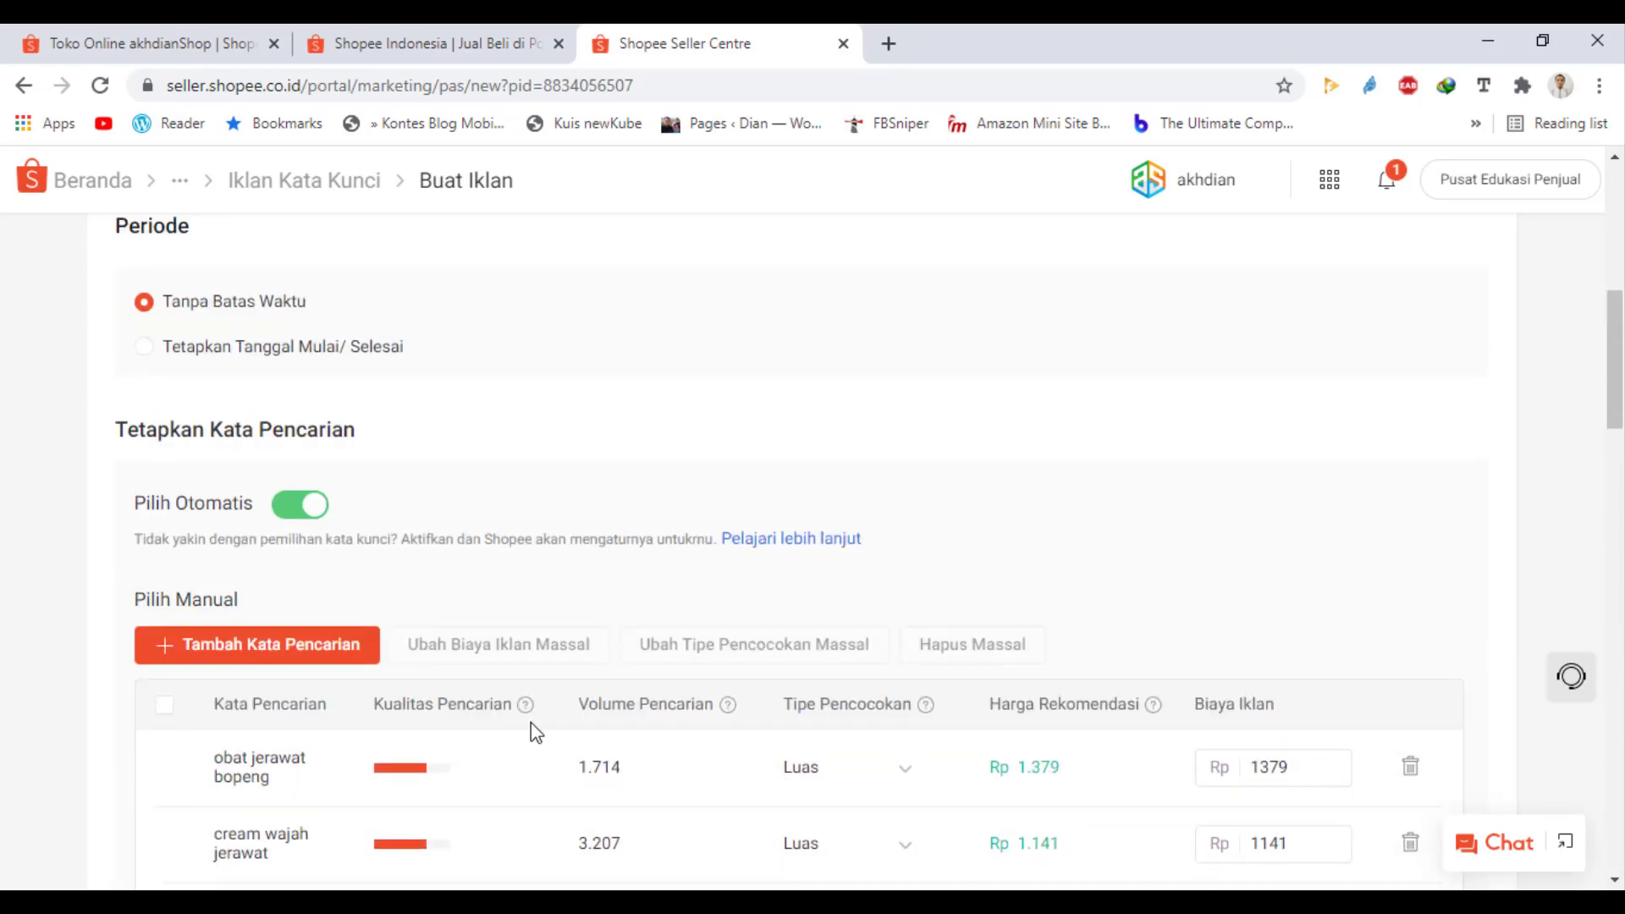
- Open Tambah Kata Pencarian and look up the keyword "the camels" to check its volume and recommended price
left_click(278, 648)
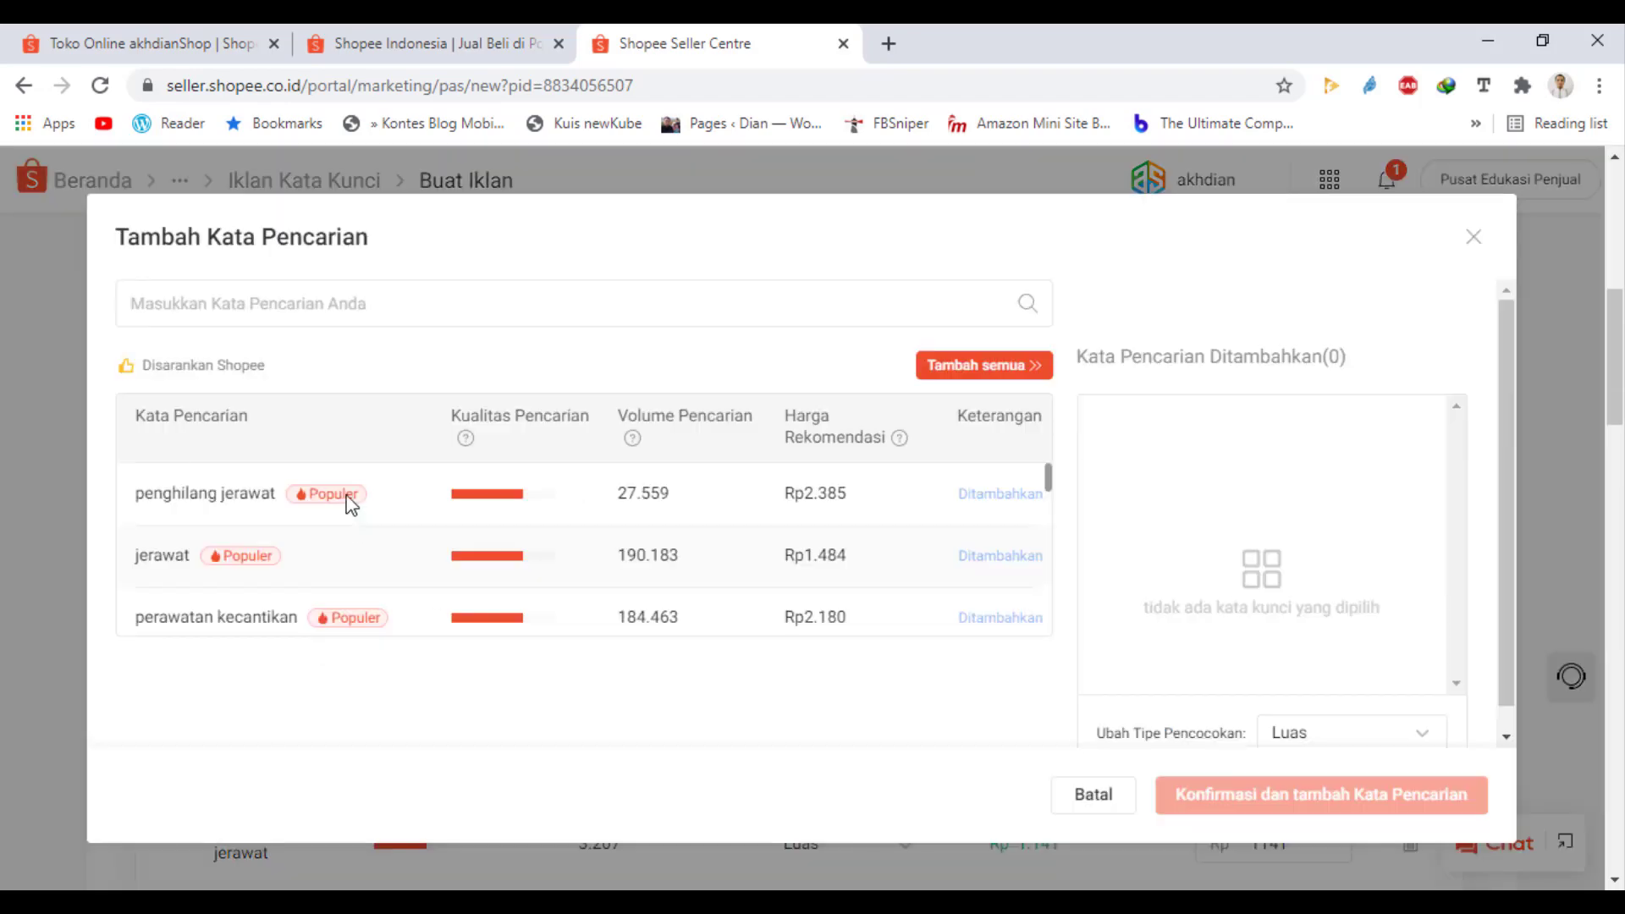
left_click(329, 292)
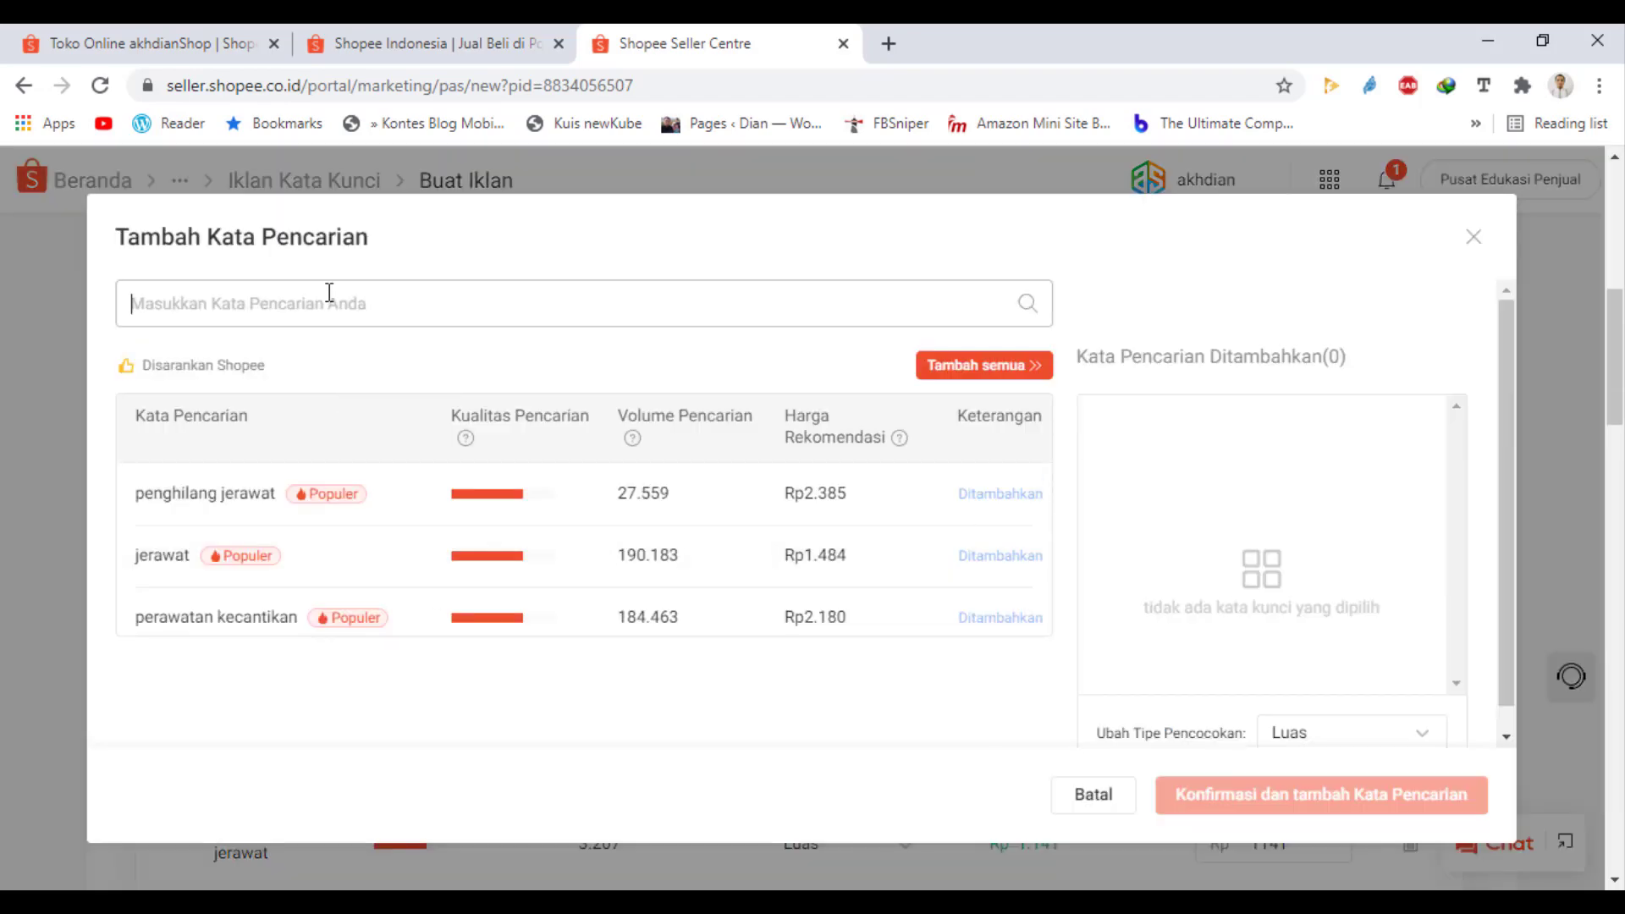
type("the came")
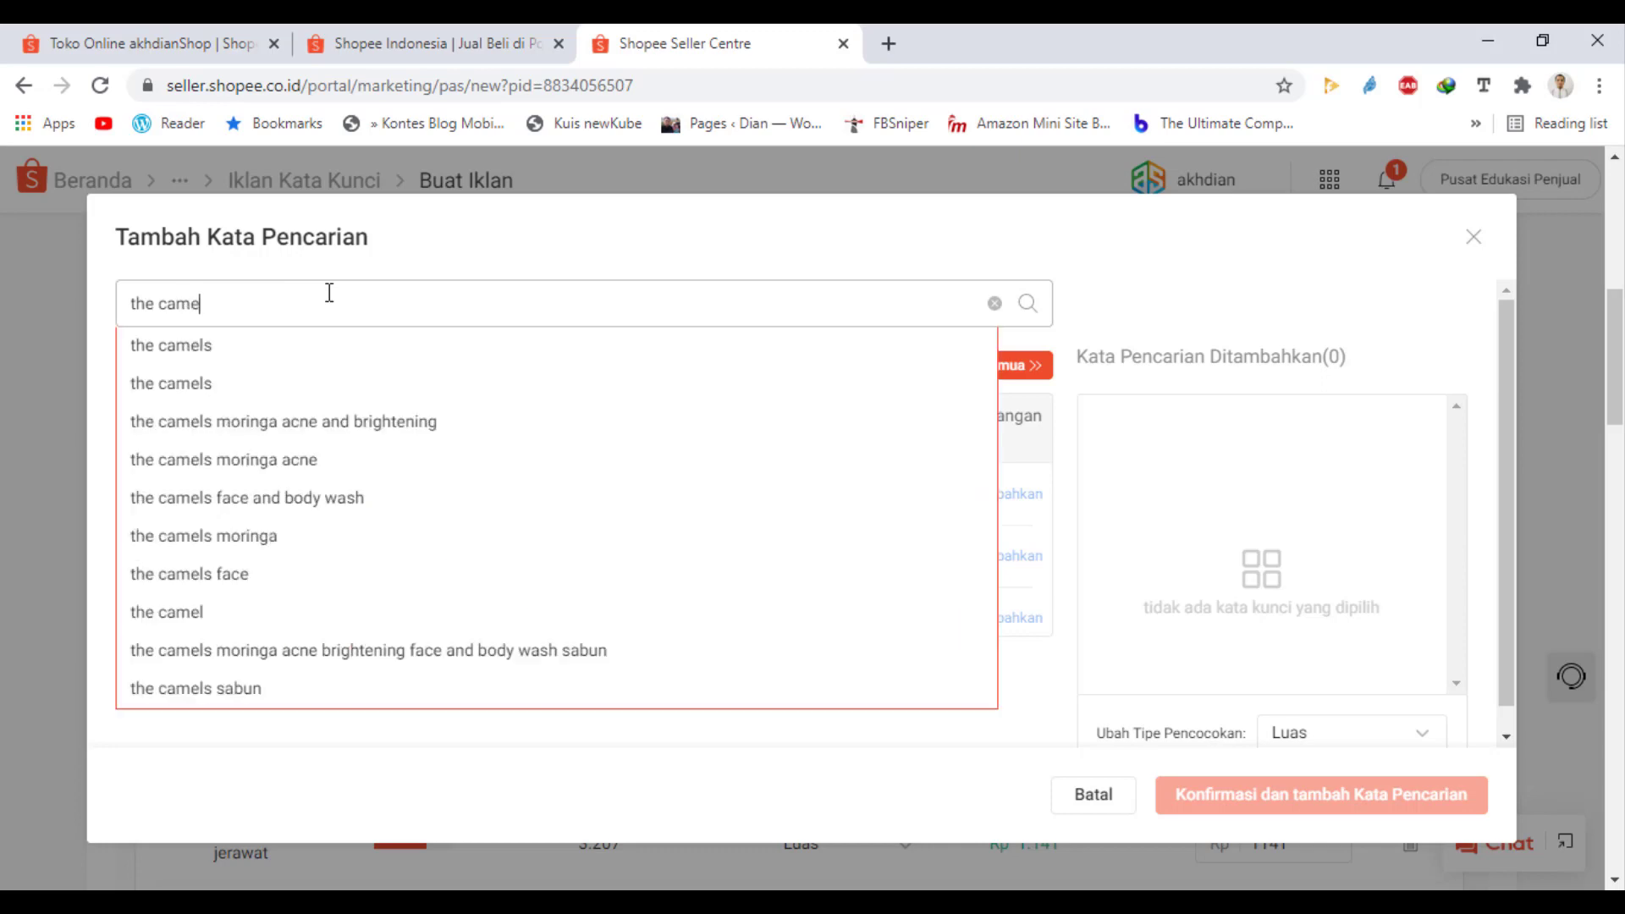
type("ls")
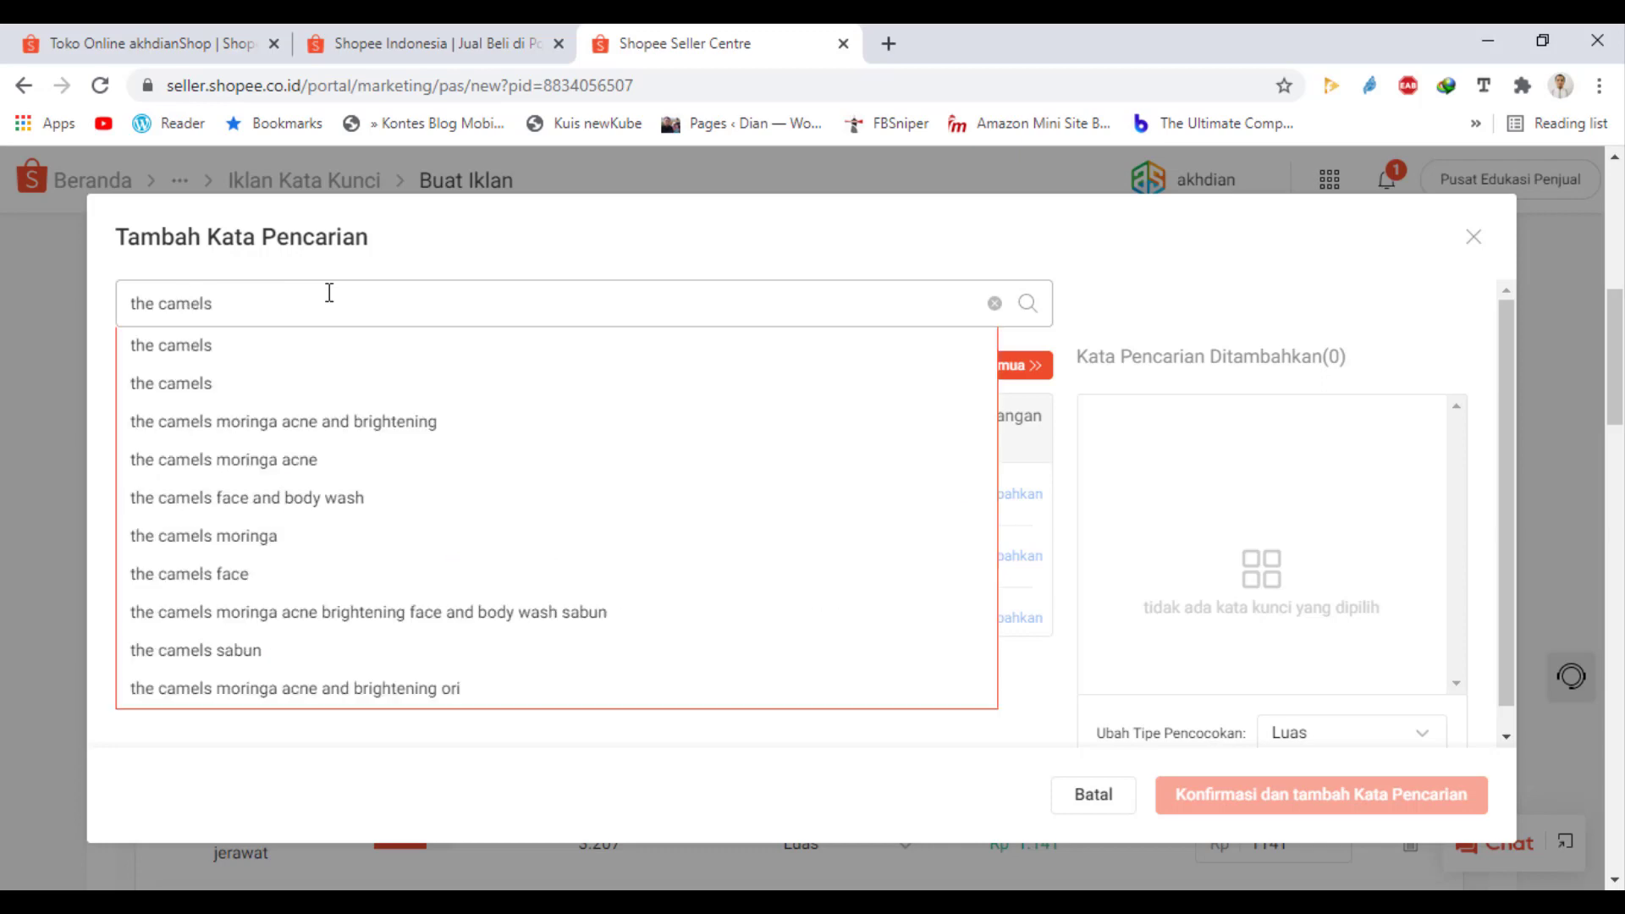
left_click(216, 346)
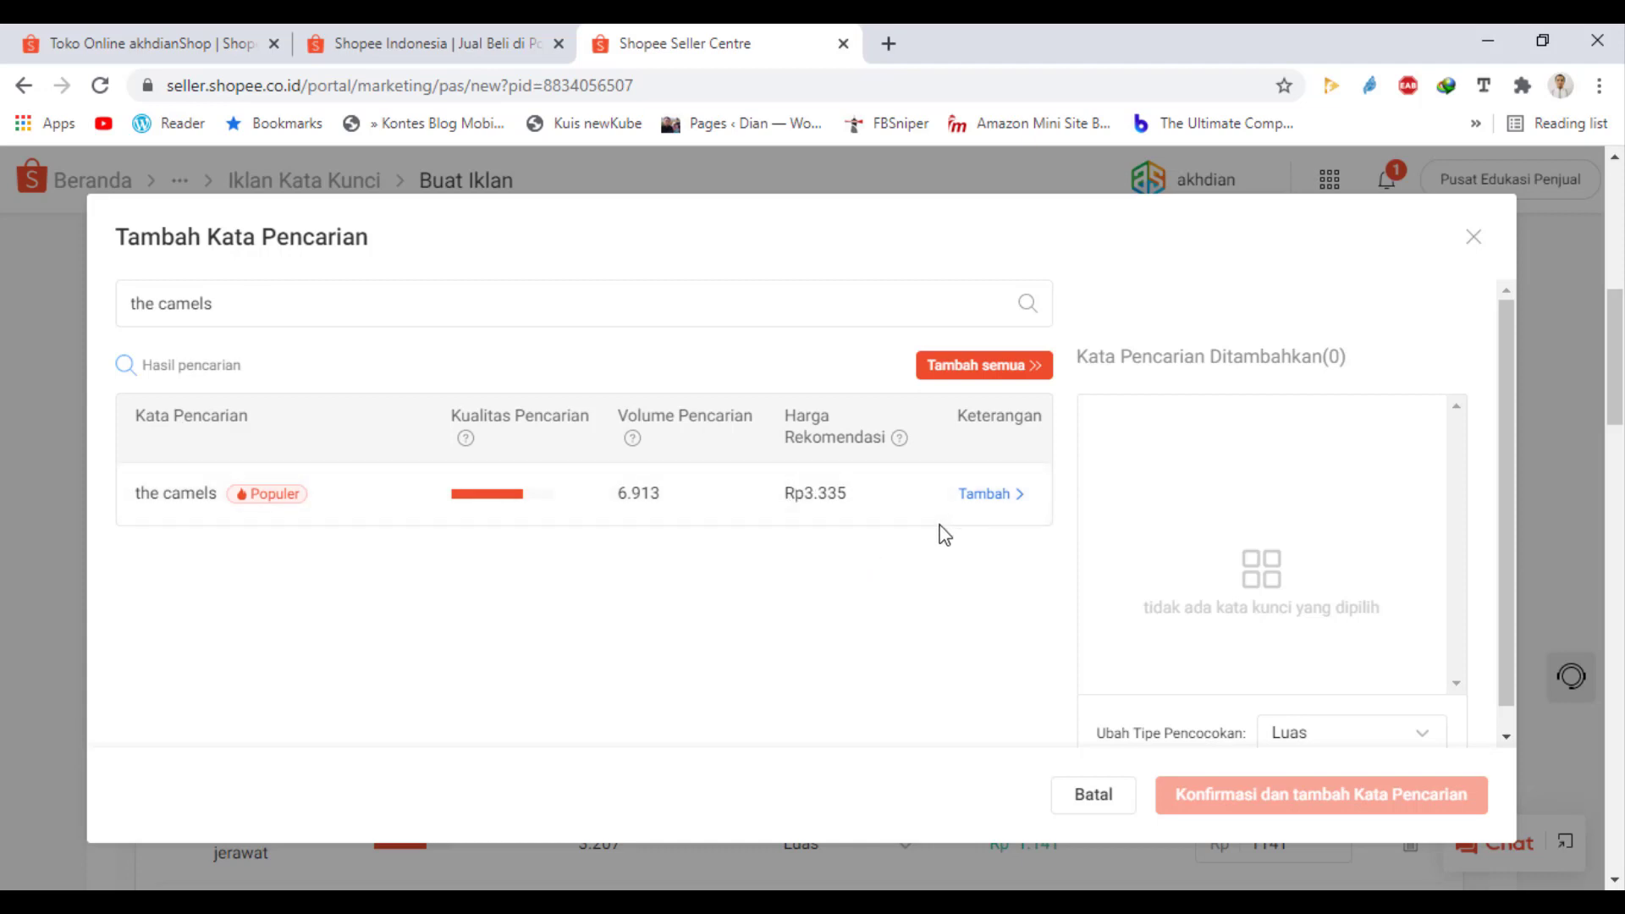
- Search for "the camel" and add that keyword to the ad's manual keyword list
left_click(261, 317)
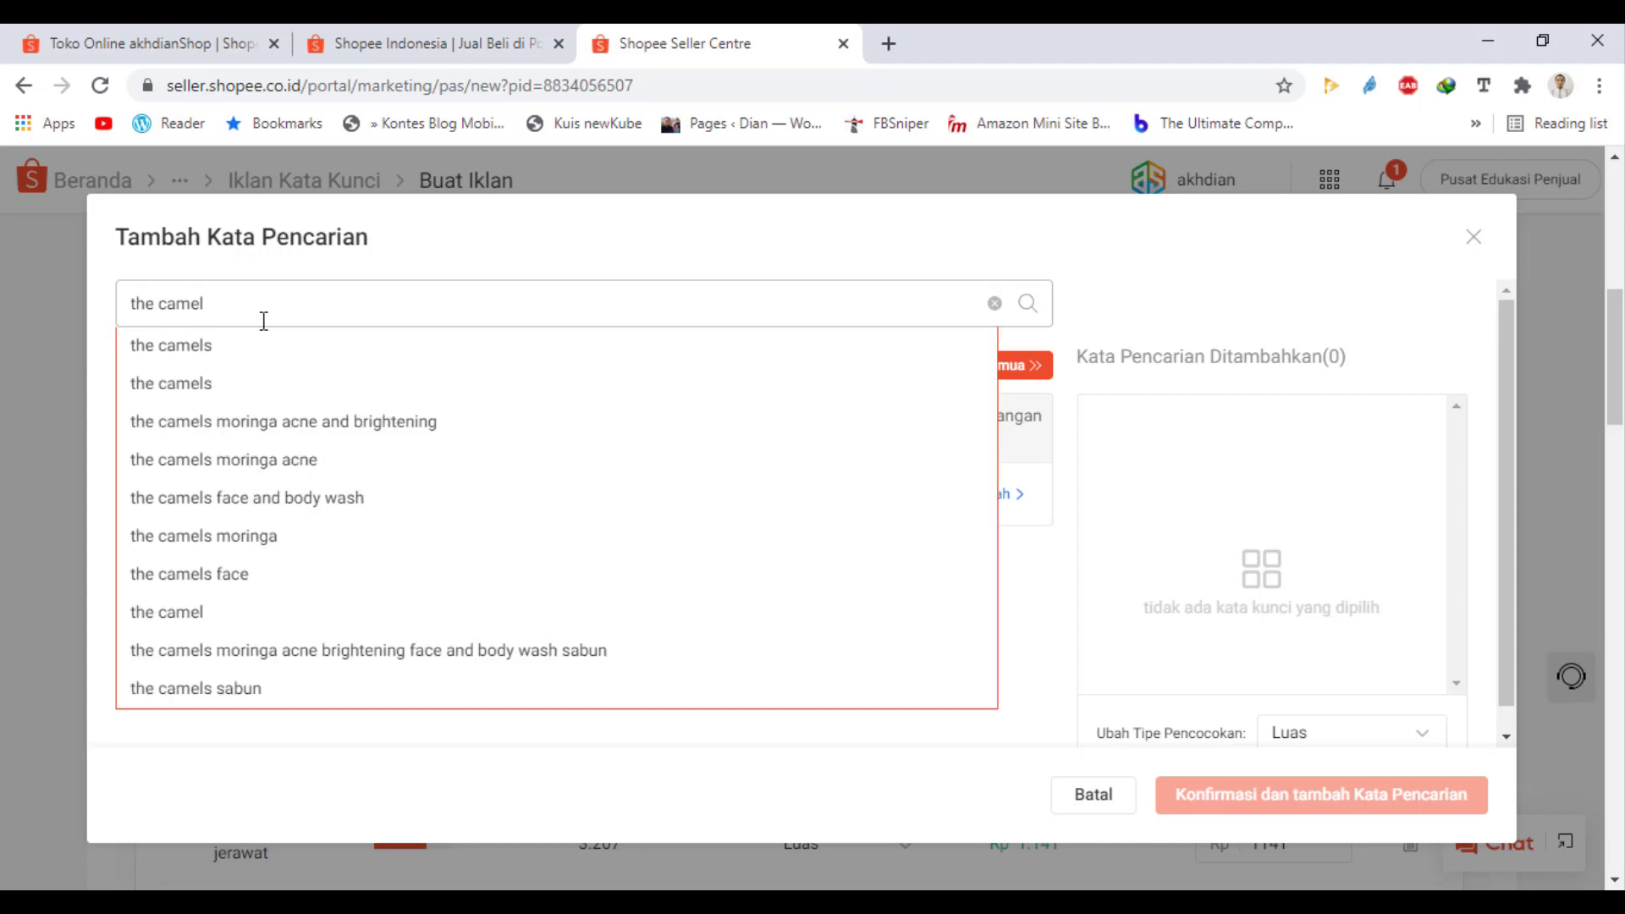
key("Return")
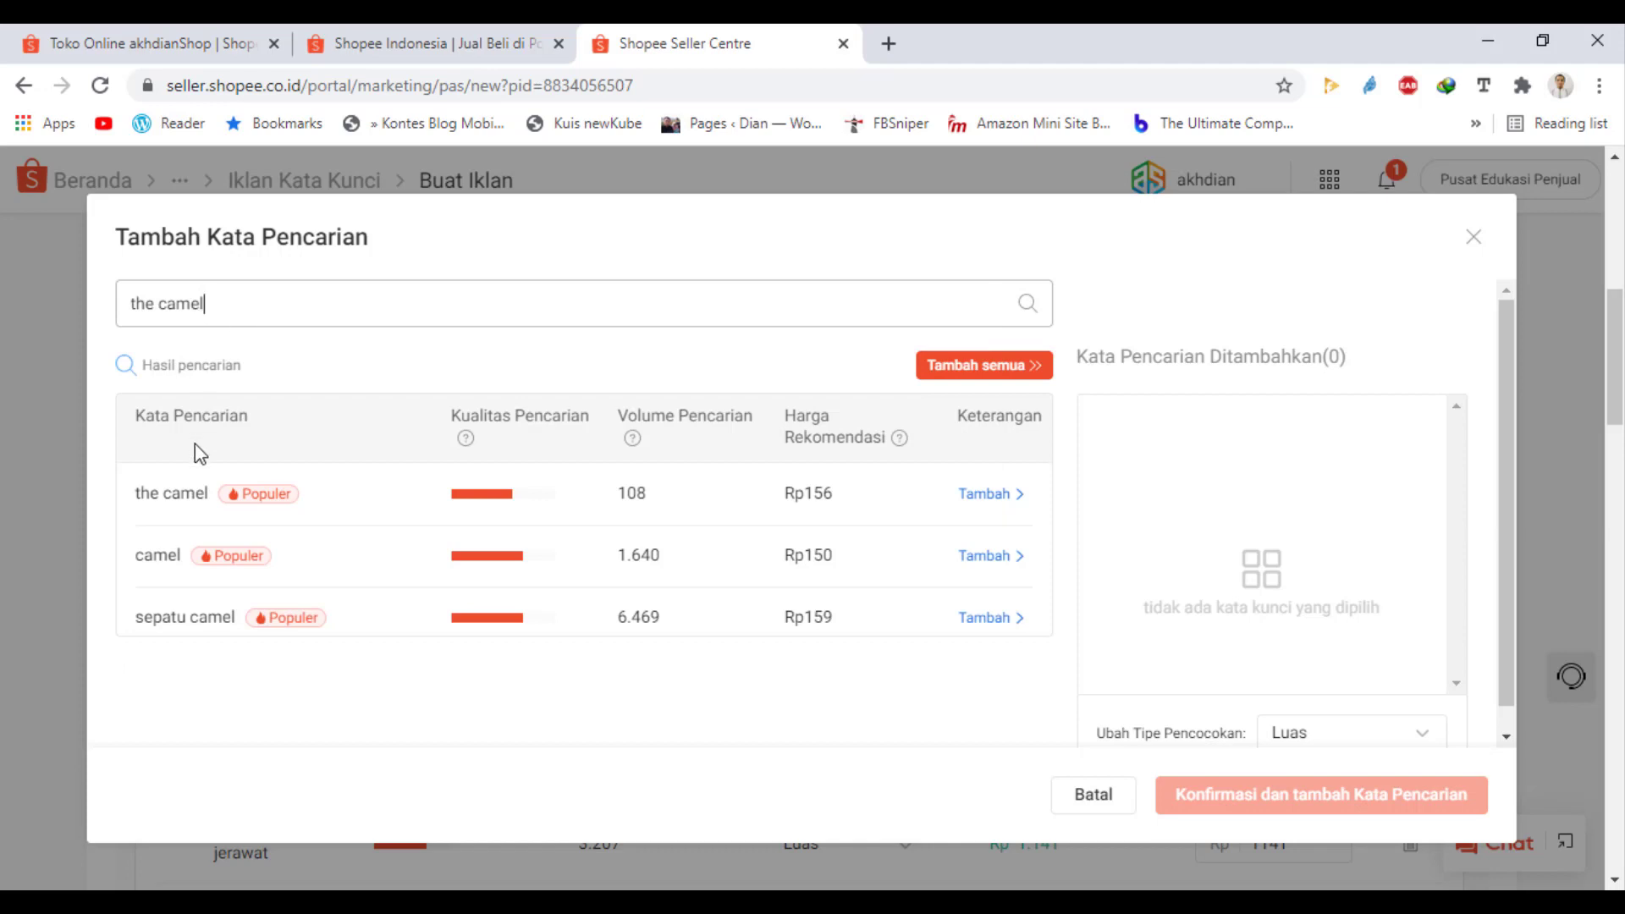
left_click(986, 495)
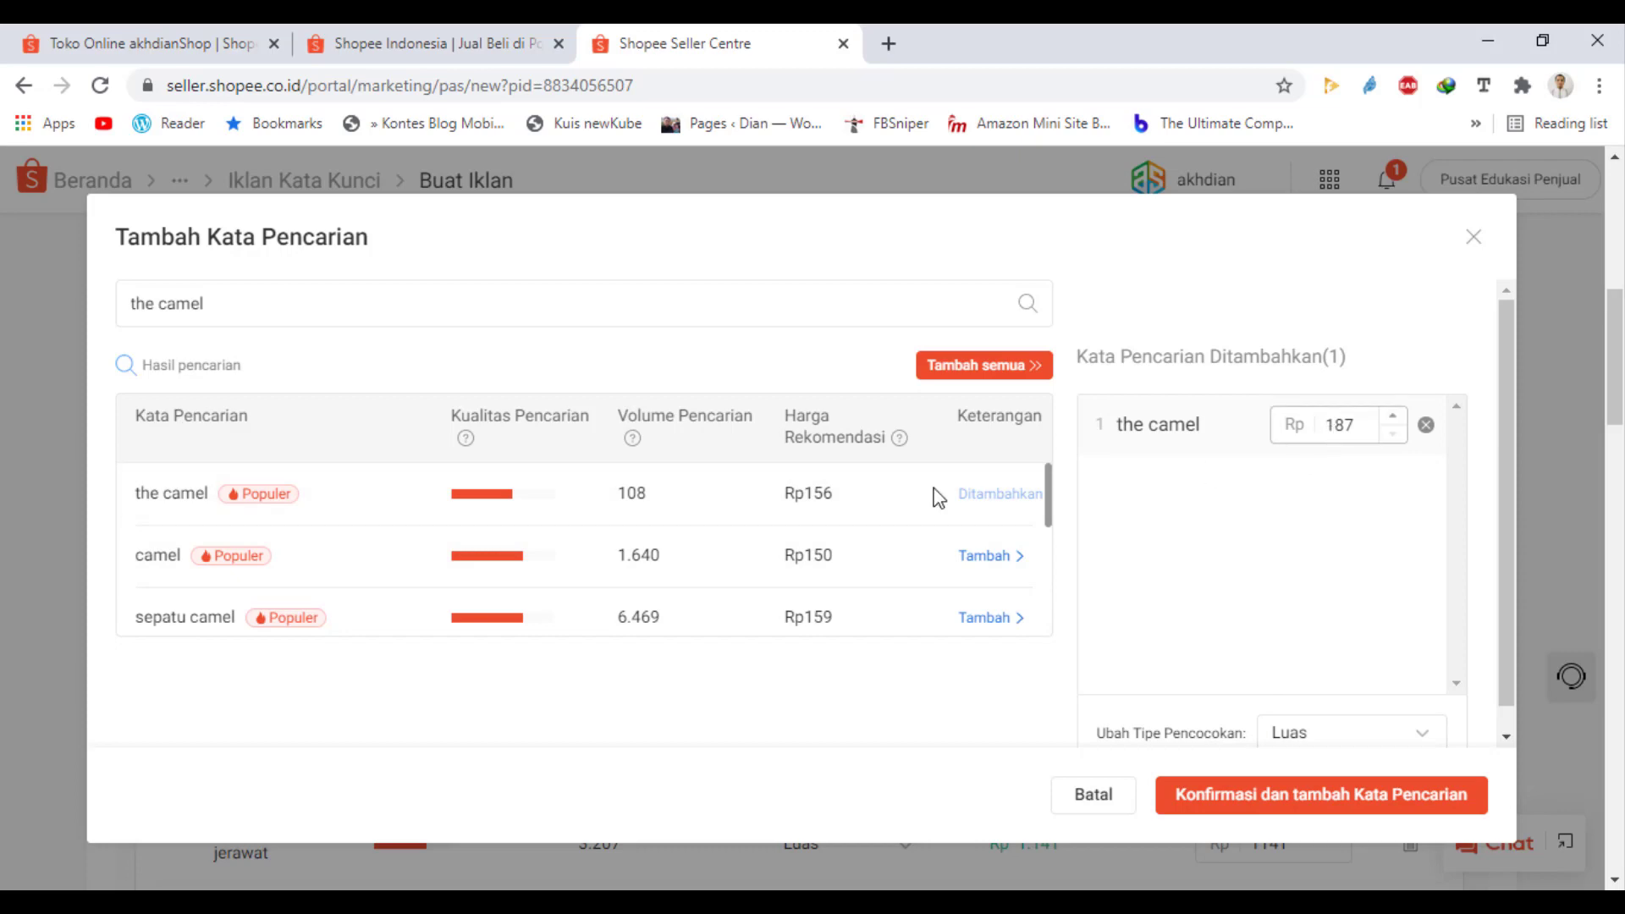
left_click(1224, 814)
- Review the updated manual keyword list and the recommended price of each keyword
scroll(846, 465, "down", 4)
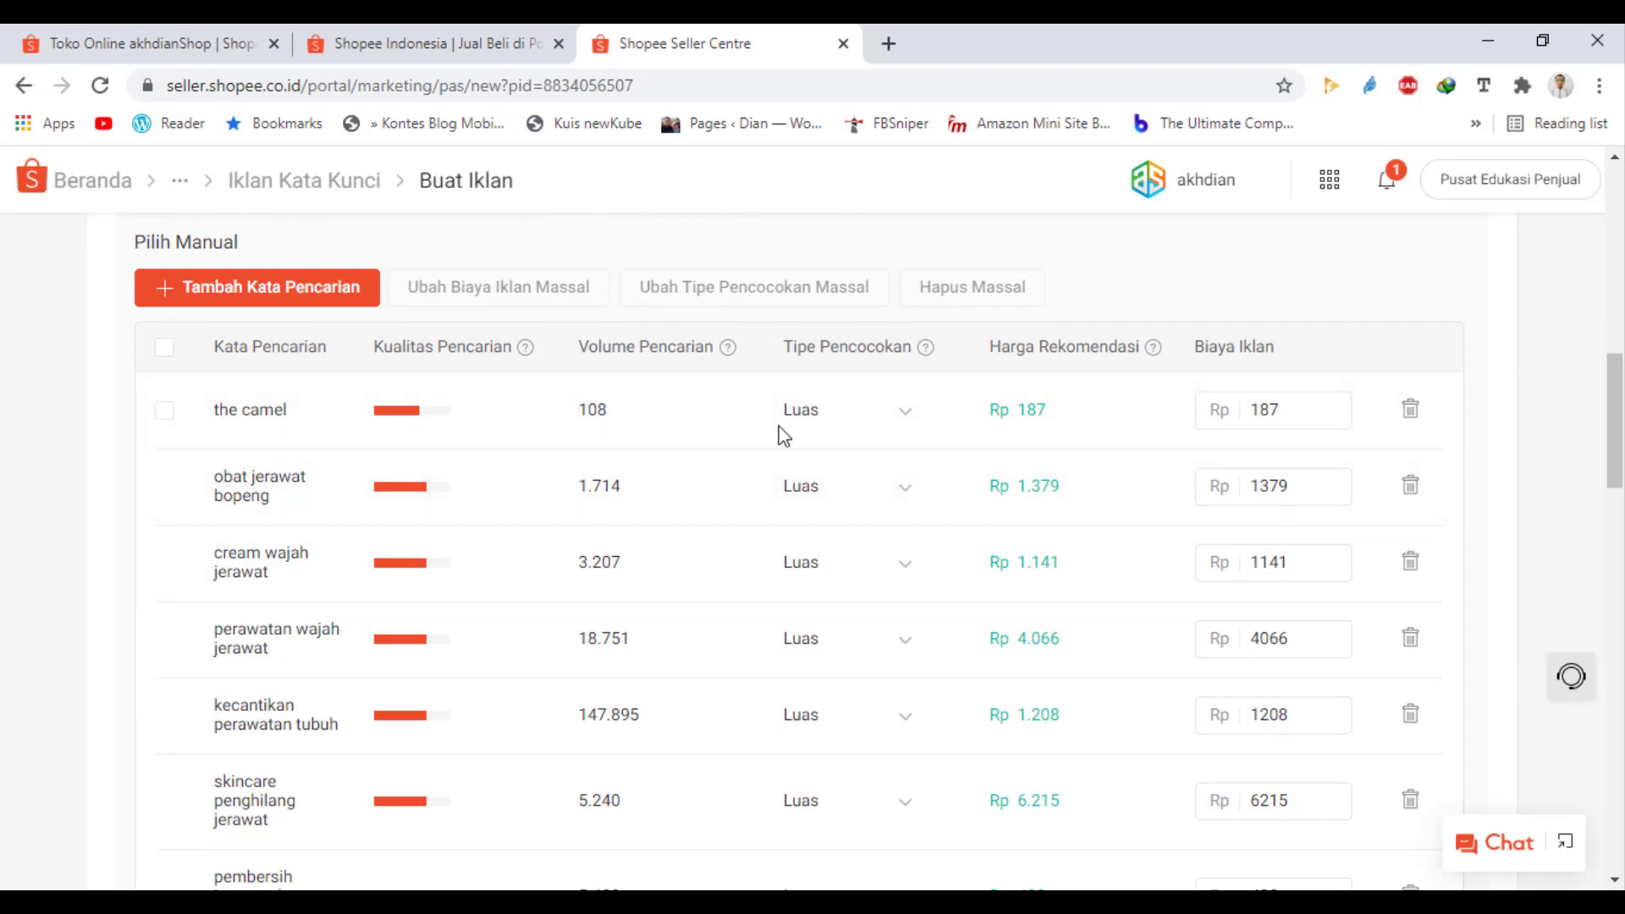
scroll(748, 631, "down", 10)
scroll(749, 632, "down", 10)
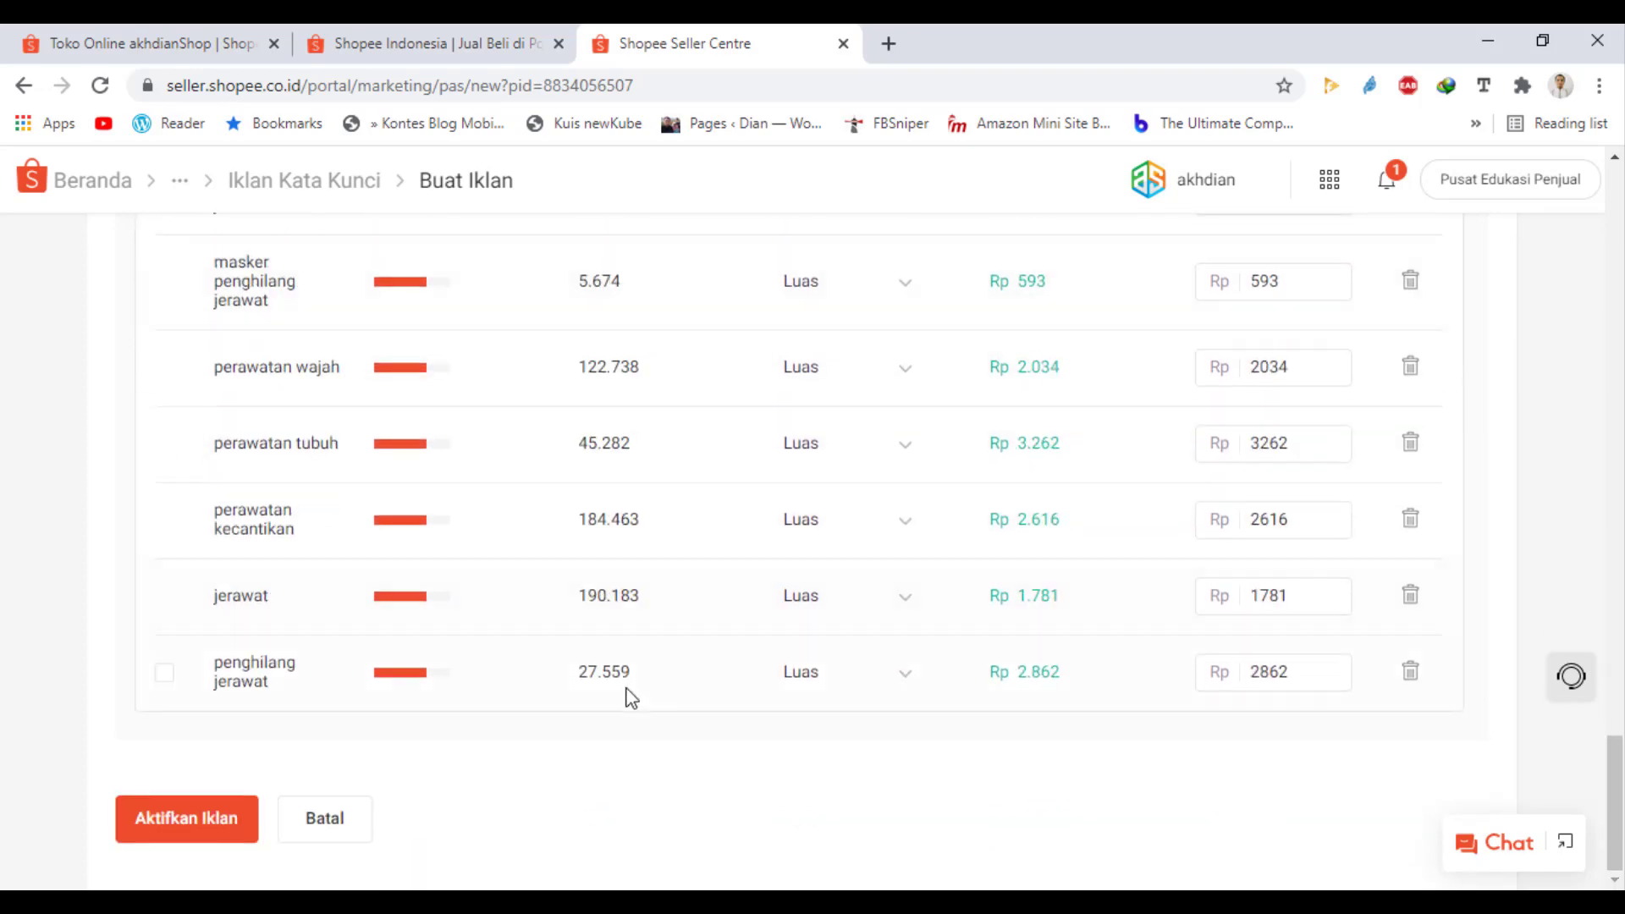
scroll(1126, 681, "up", 4)
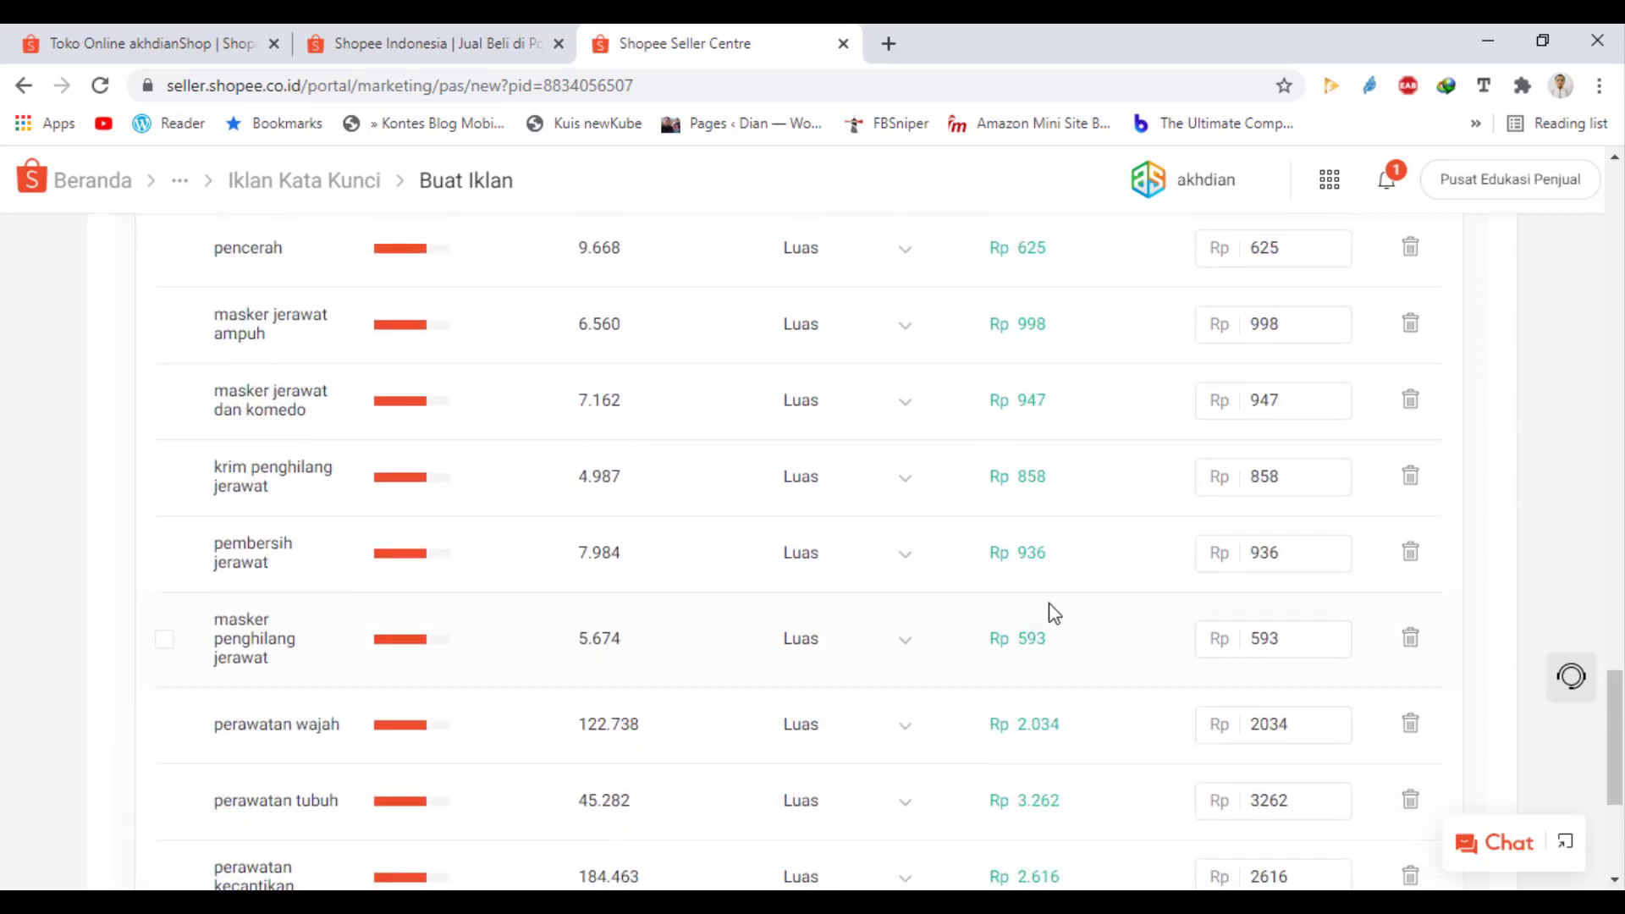
scroll(1041, 584, "up", 2)
scroll(1041, 584, "up", 8)
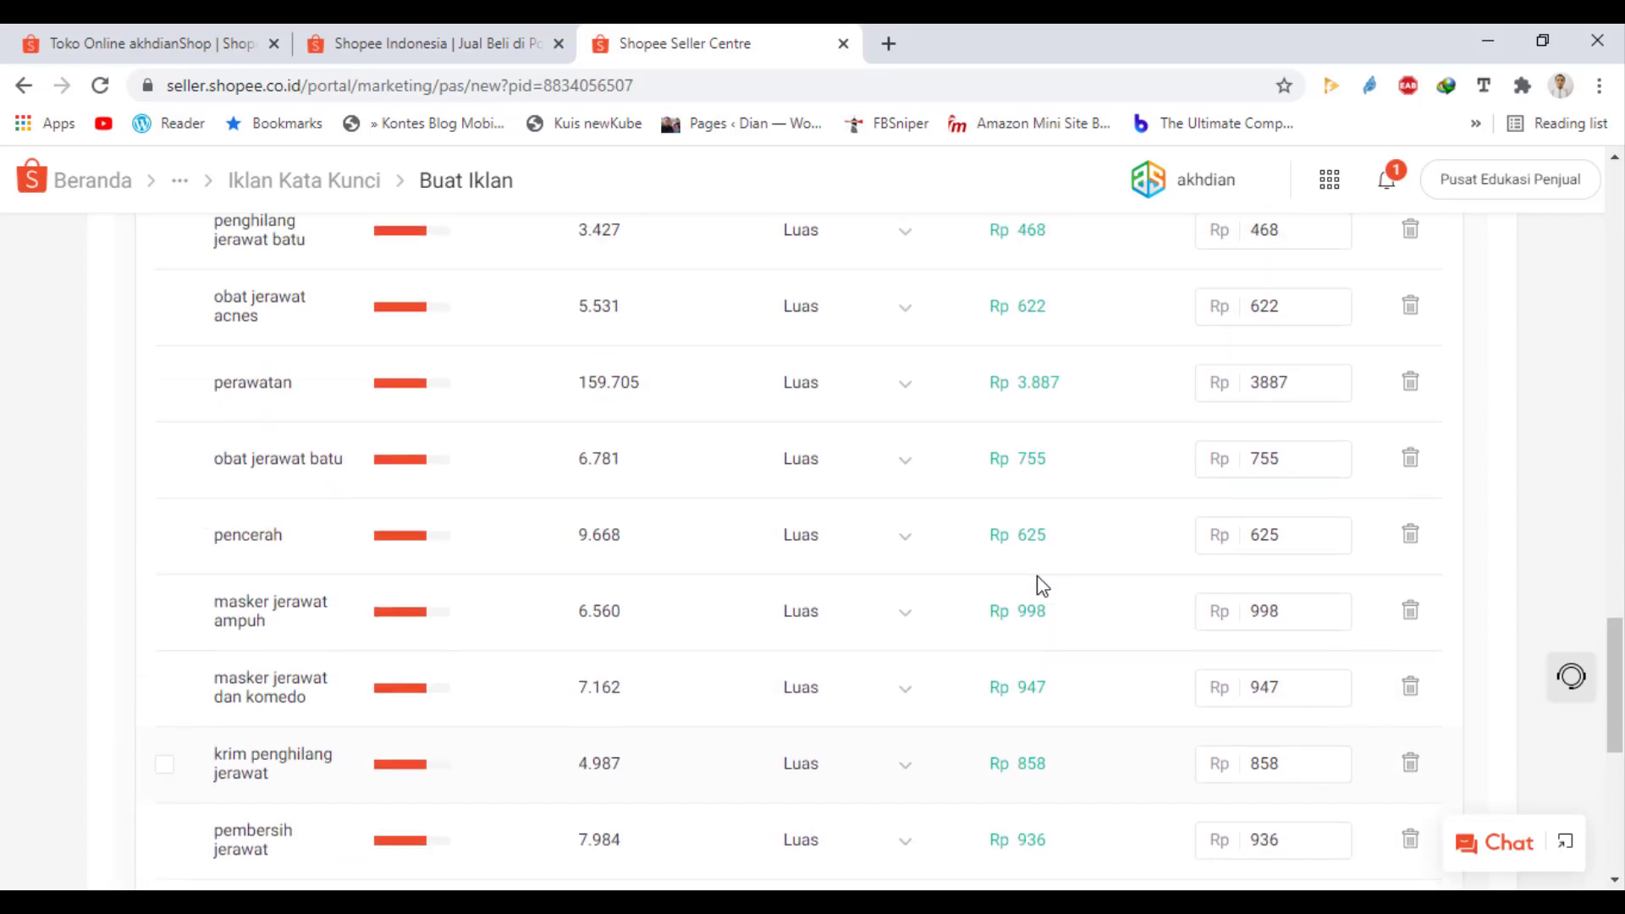
- Bulk delete every keyword in the manual list except "the camel" and confirm the removal
scroll(1038, 576, "up", 6)
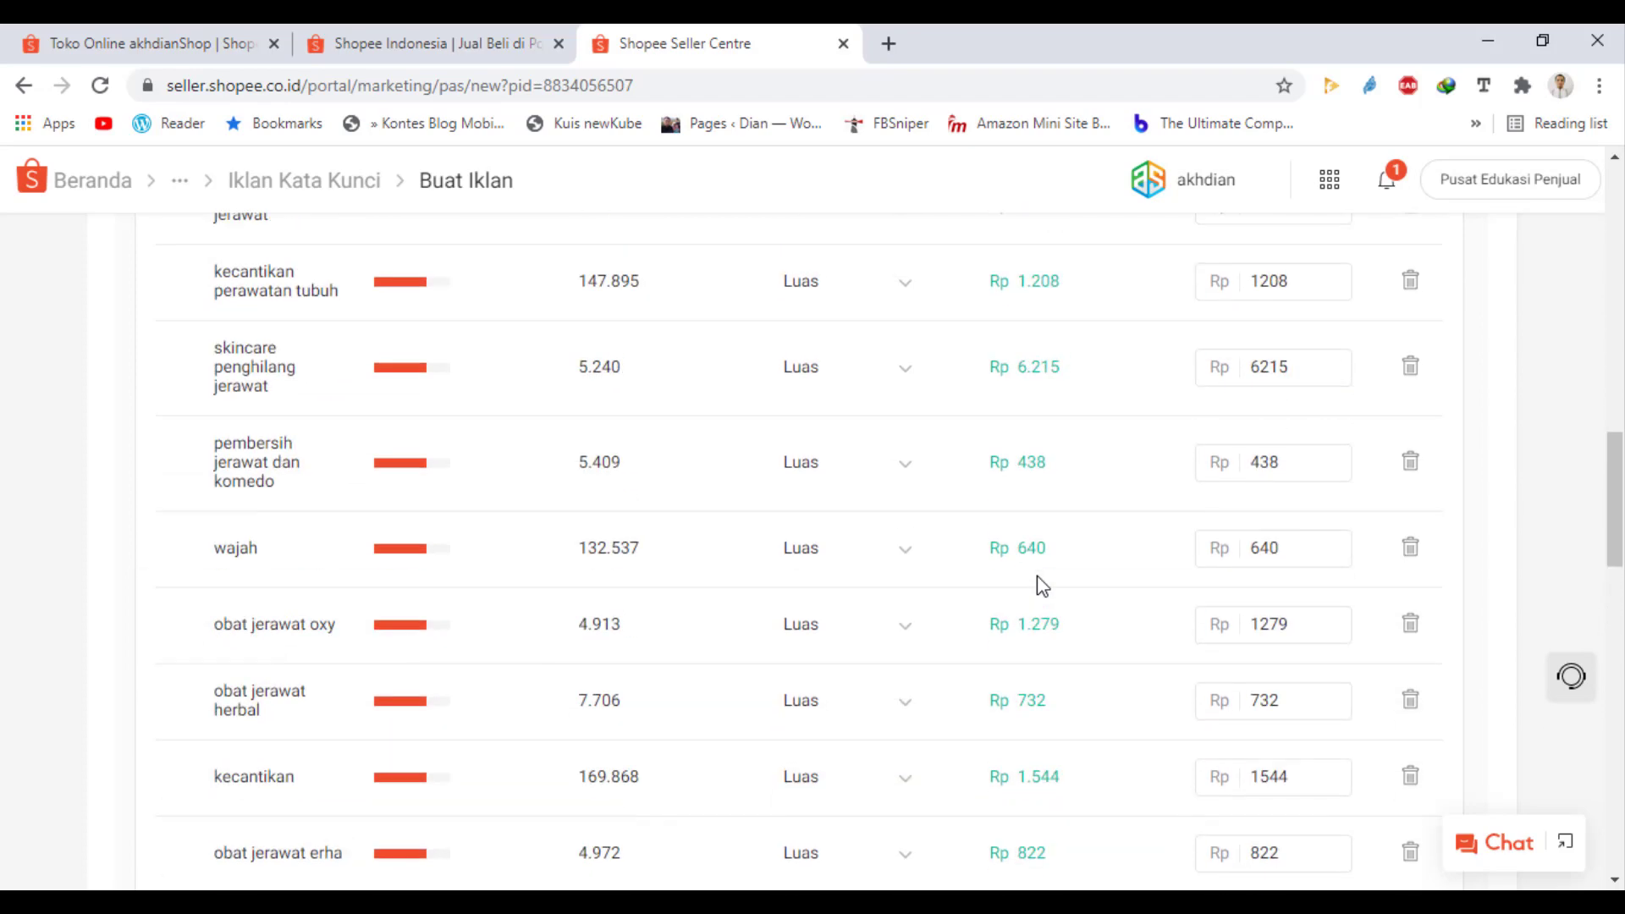
scroll(1038, 575, "up", 6)
scroll(1038, 576, "down", 6)
scroll(889, 584, "up", 7)
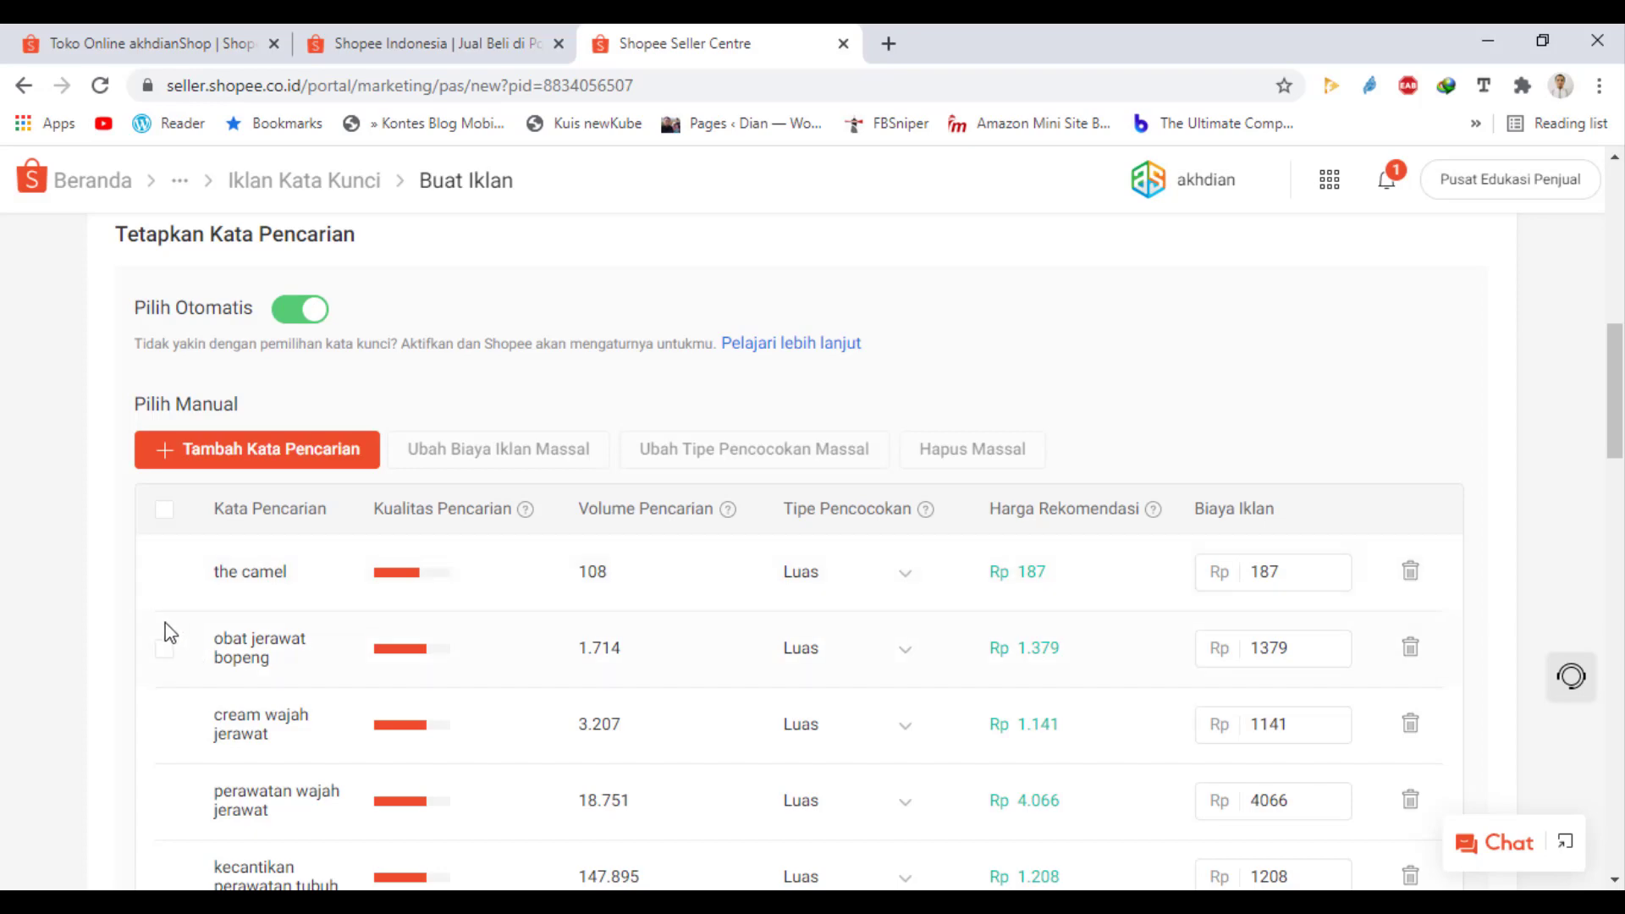
left_click(165, 510)
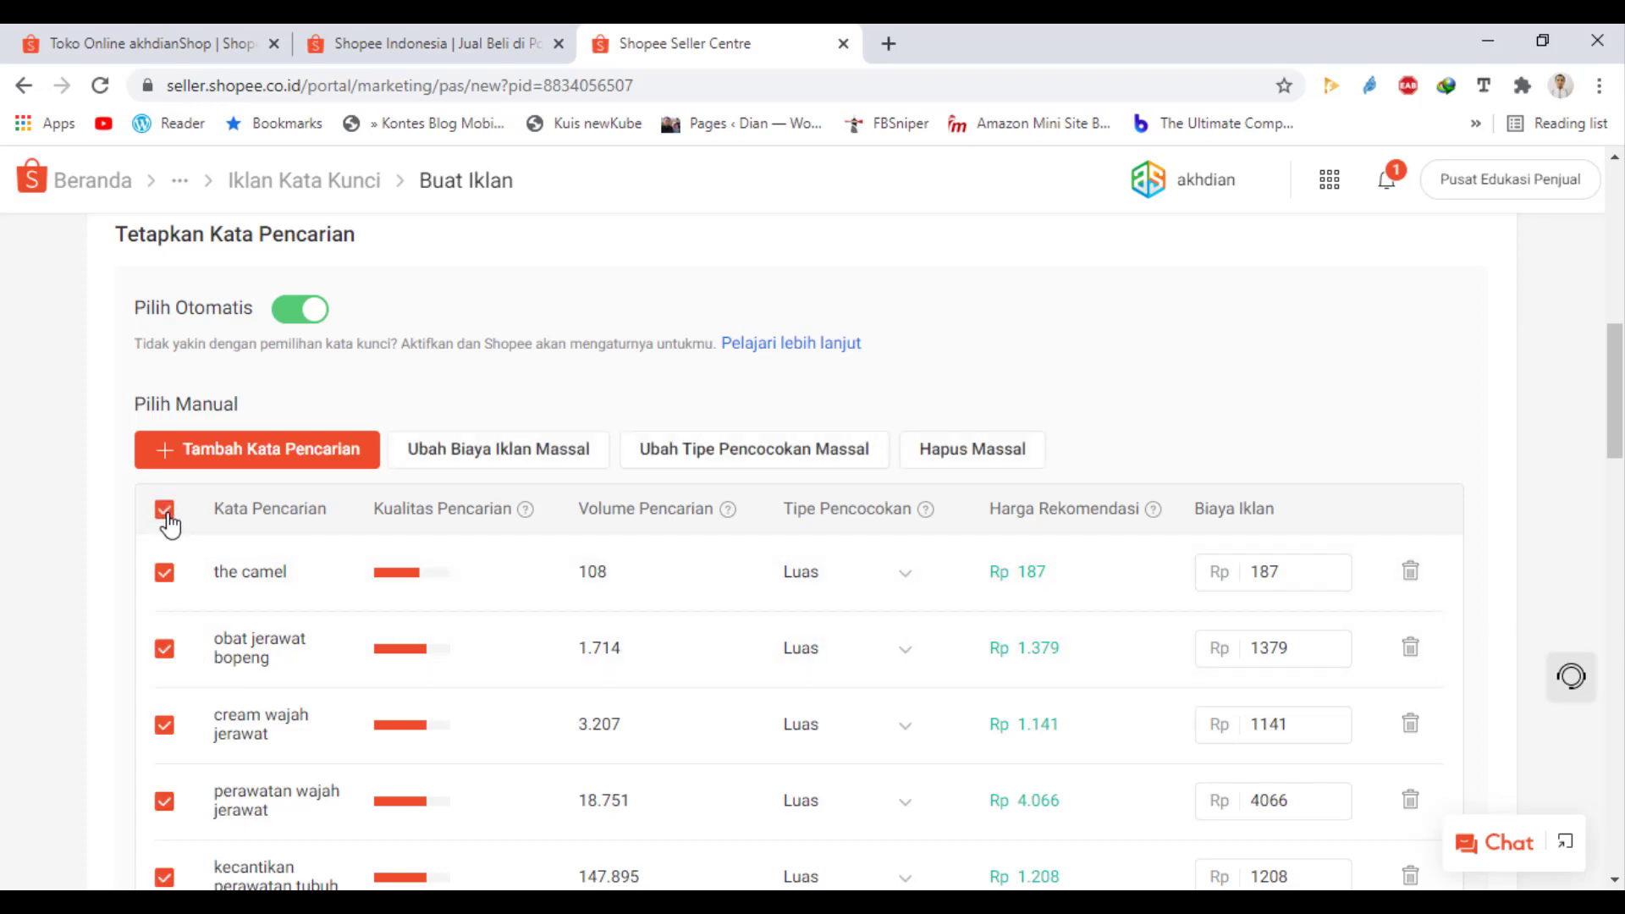
left_click(164, 575)
left_click(955, 457)
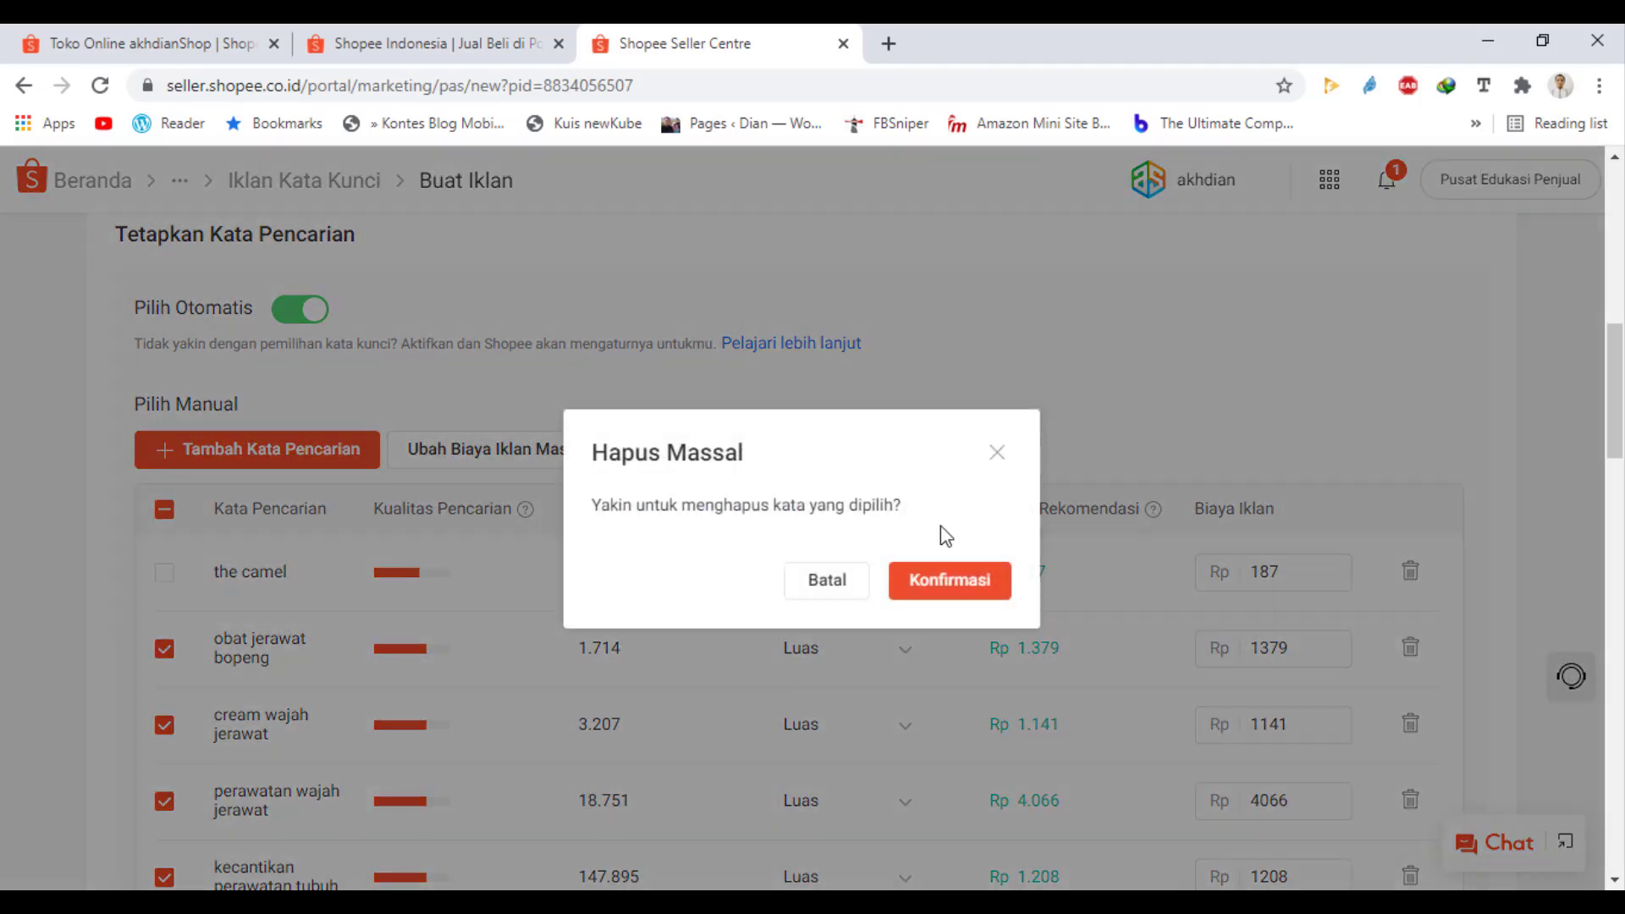
left_click(936, 597)
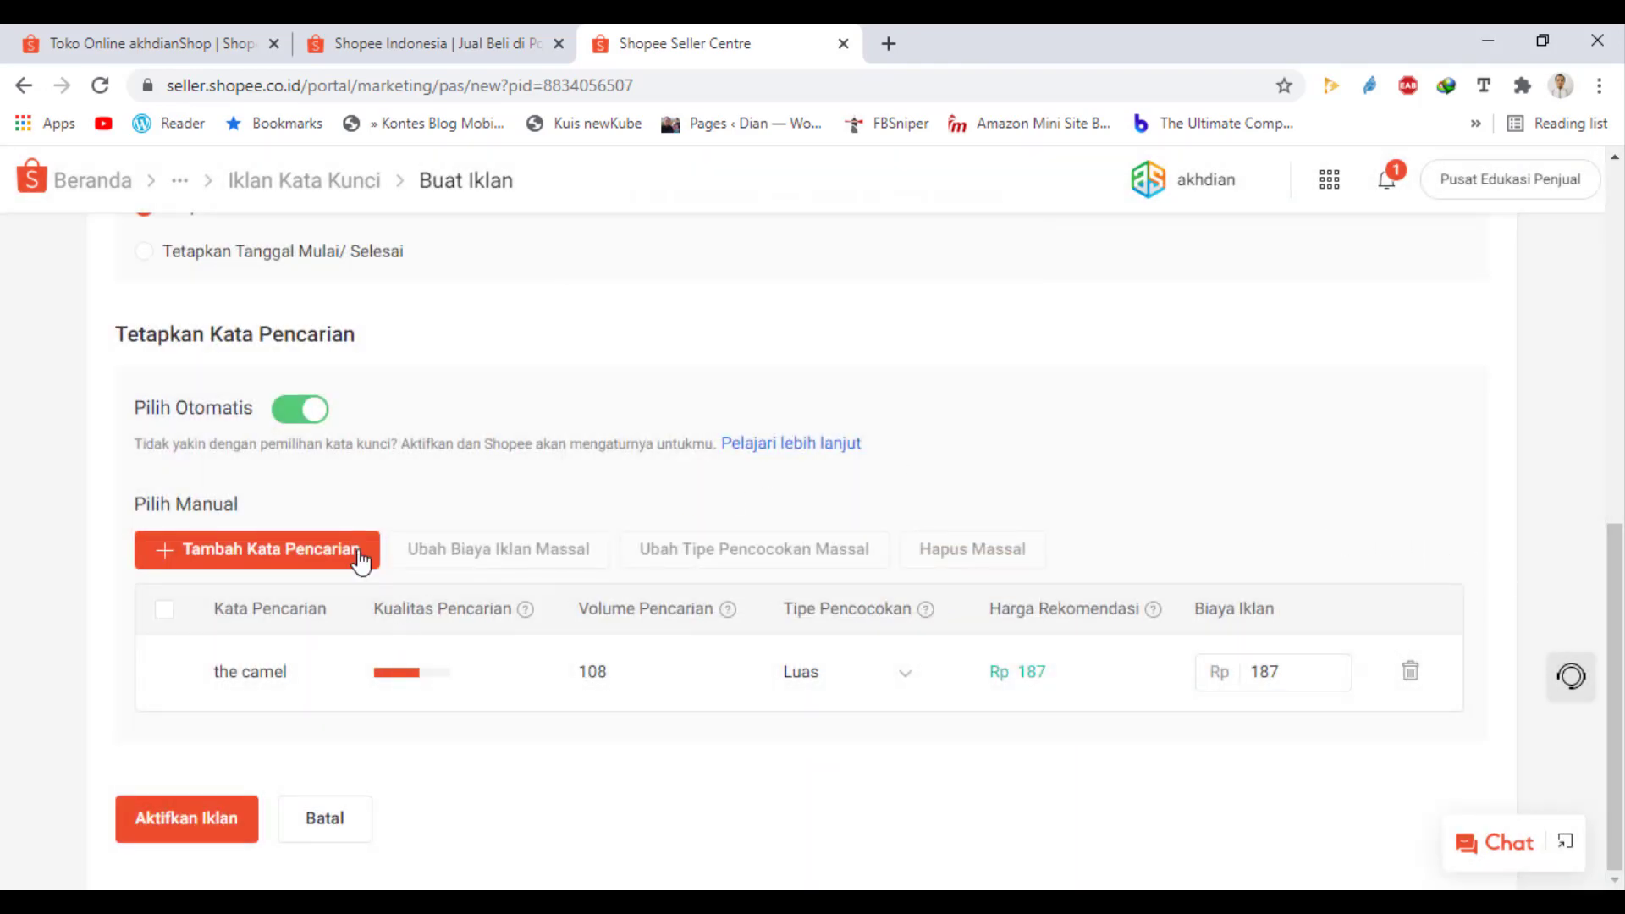
- Open Tambah Kata Pencarian and look up the keyword "the camels moringa" to check its volume and recommended price
left_click(243, 560)
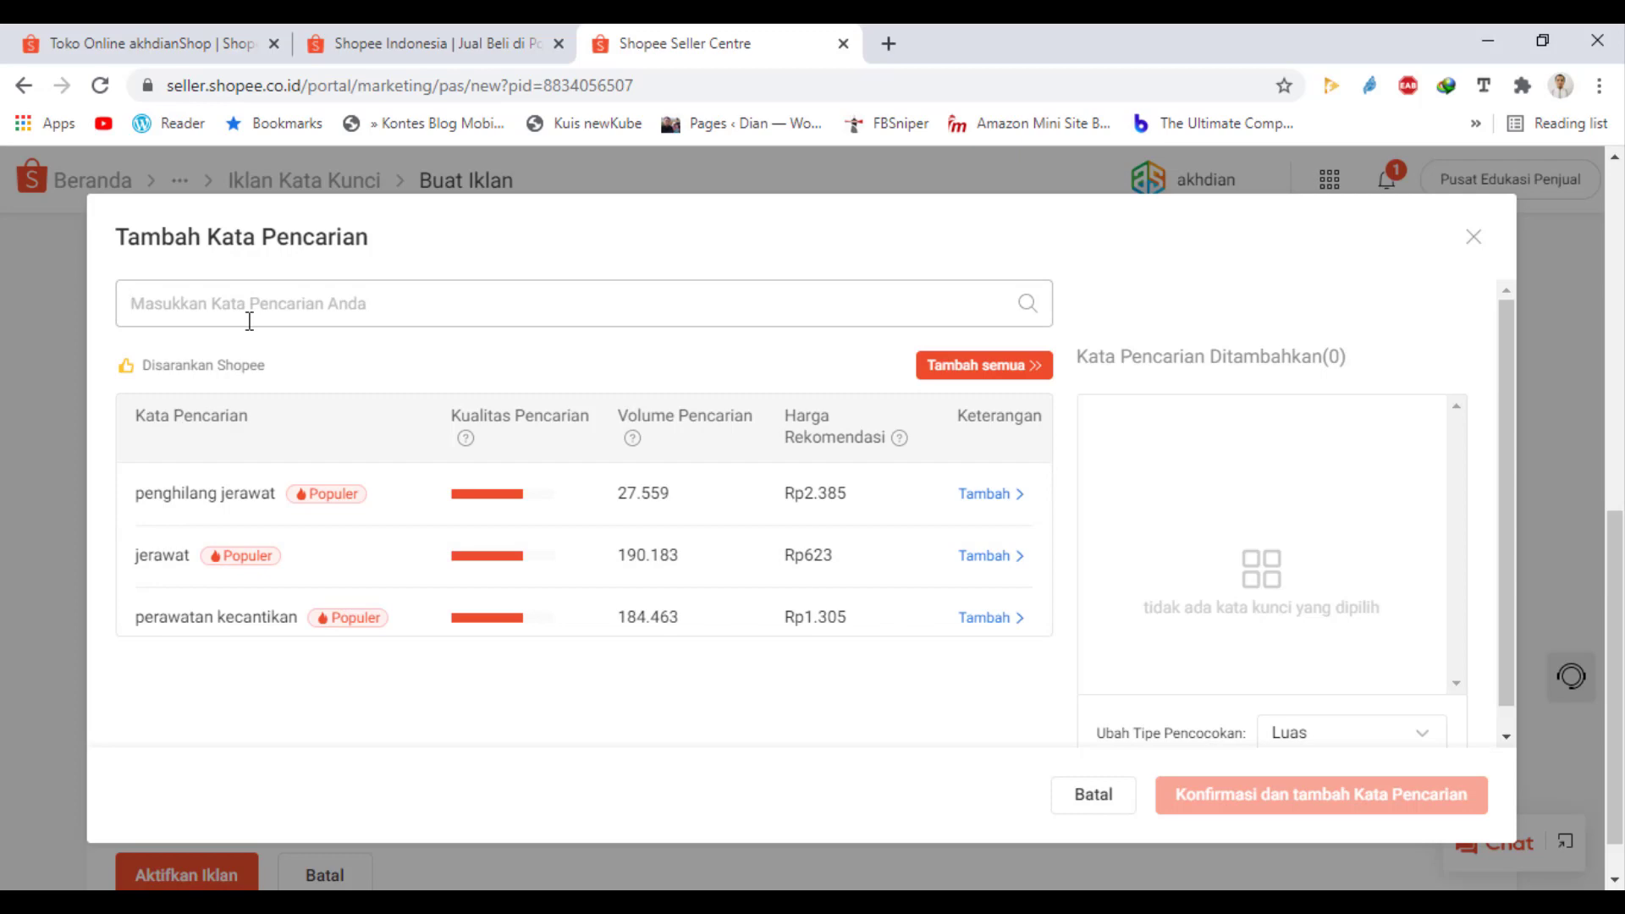
type("the")
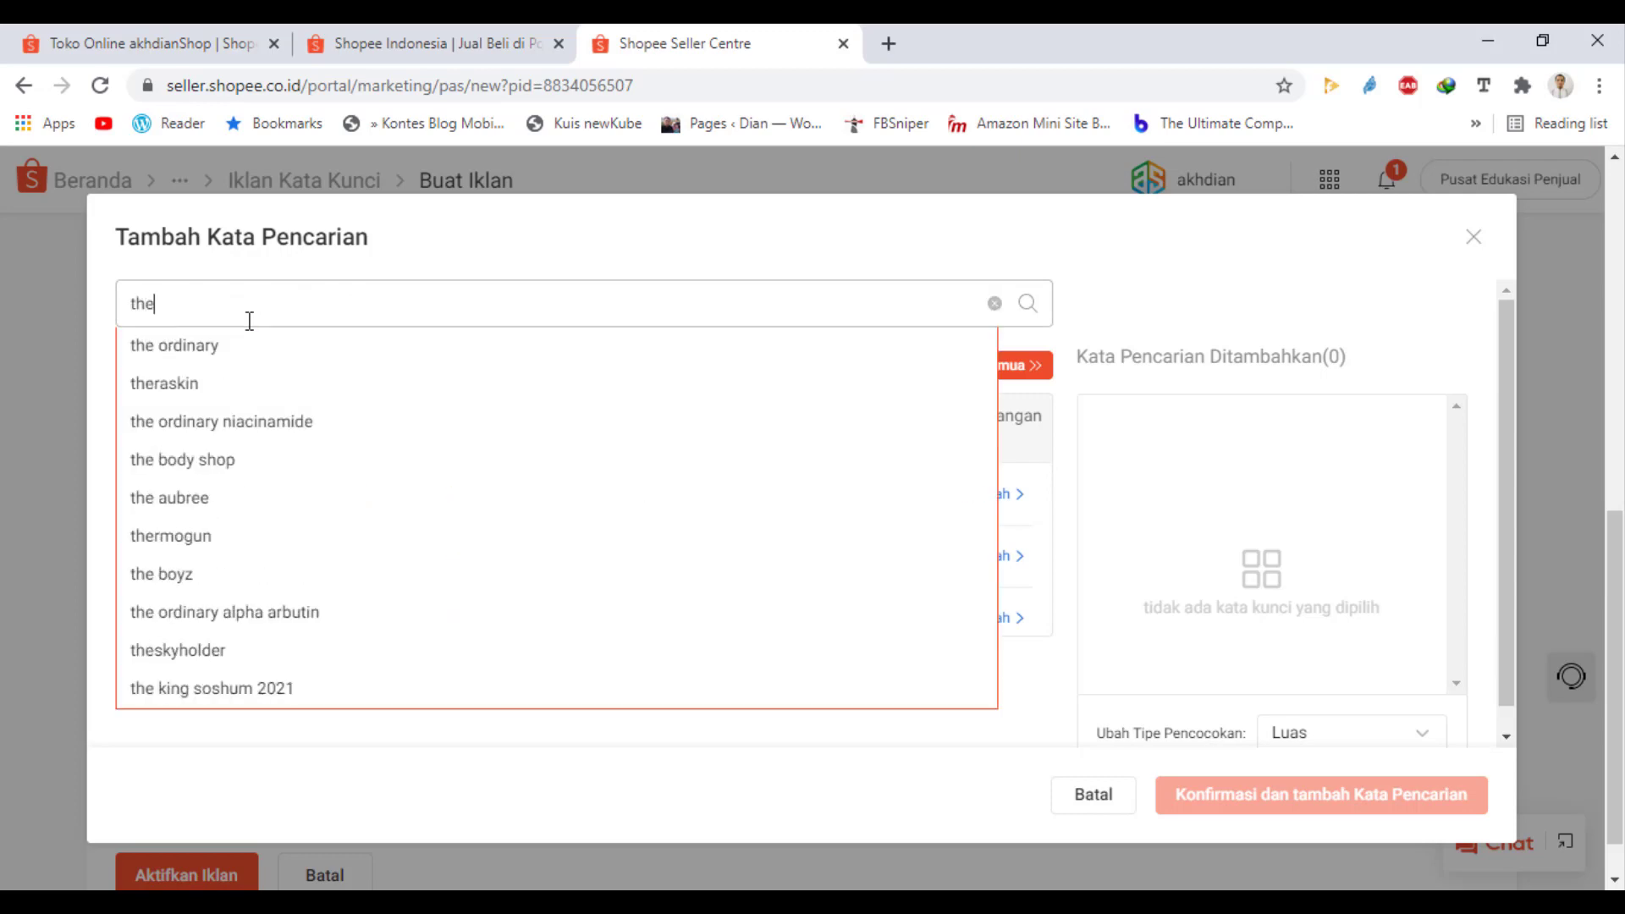
type(" camels")
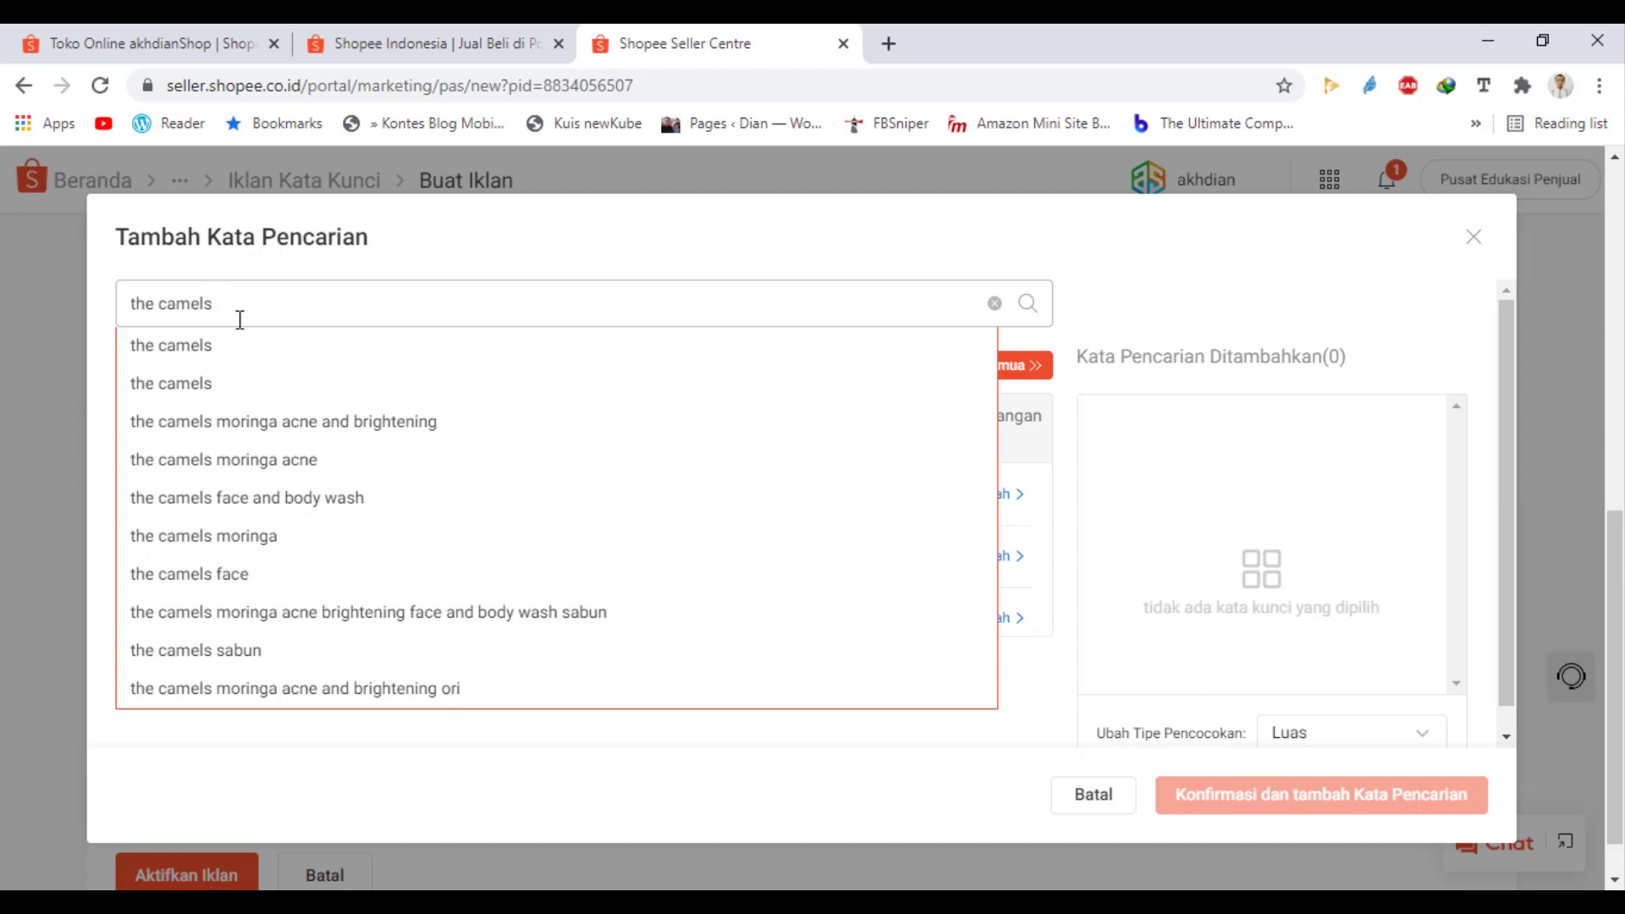
left_click(269, 533)
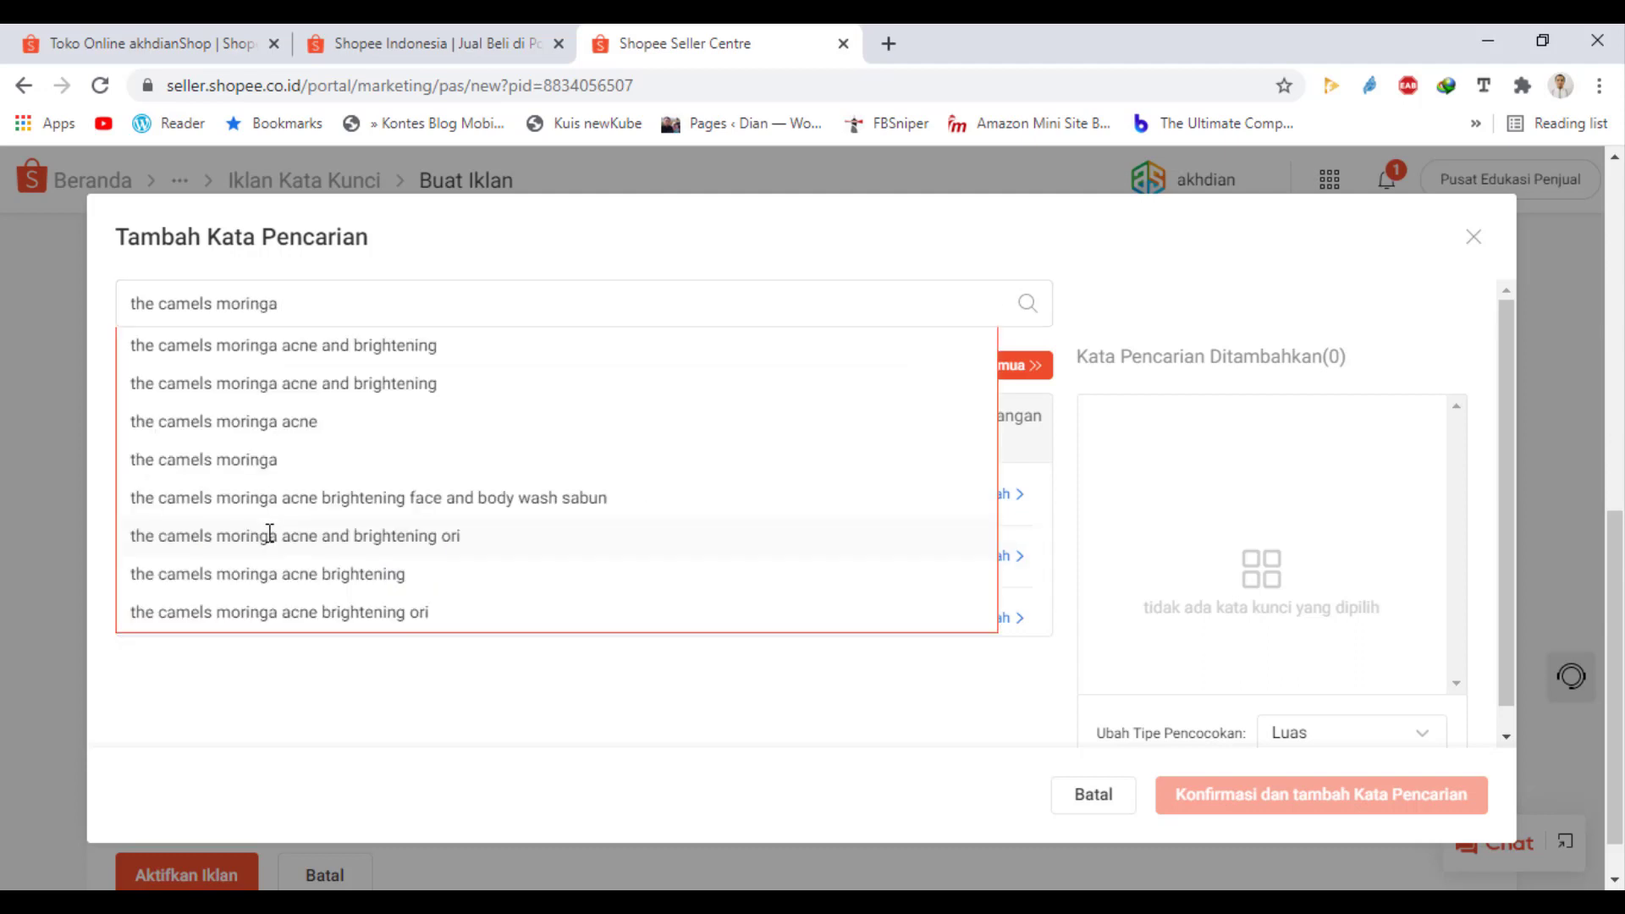
left_click(315, 313)
key("Return")
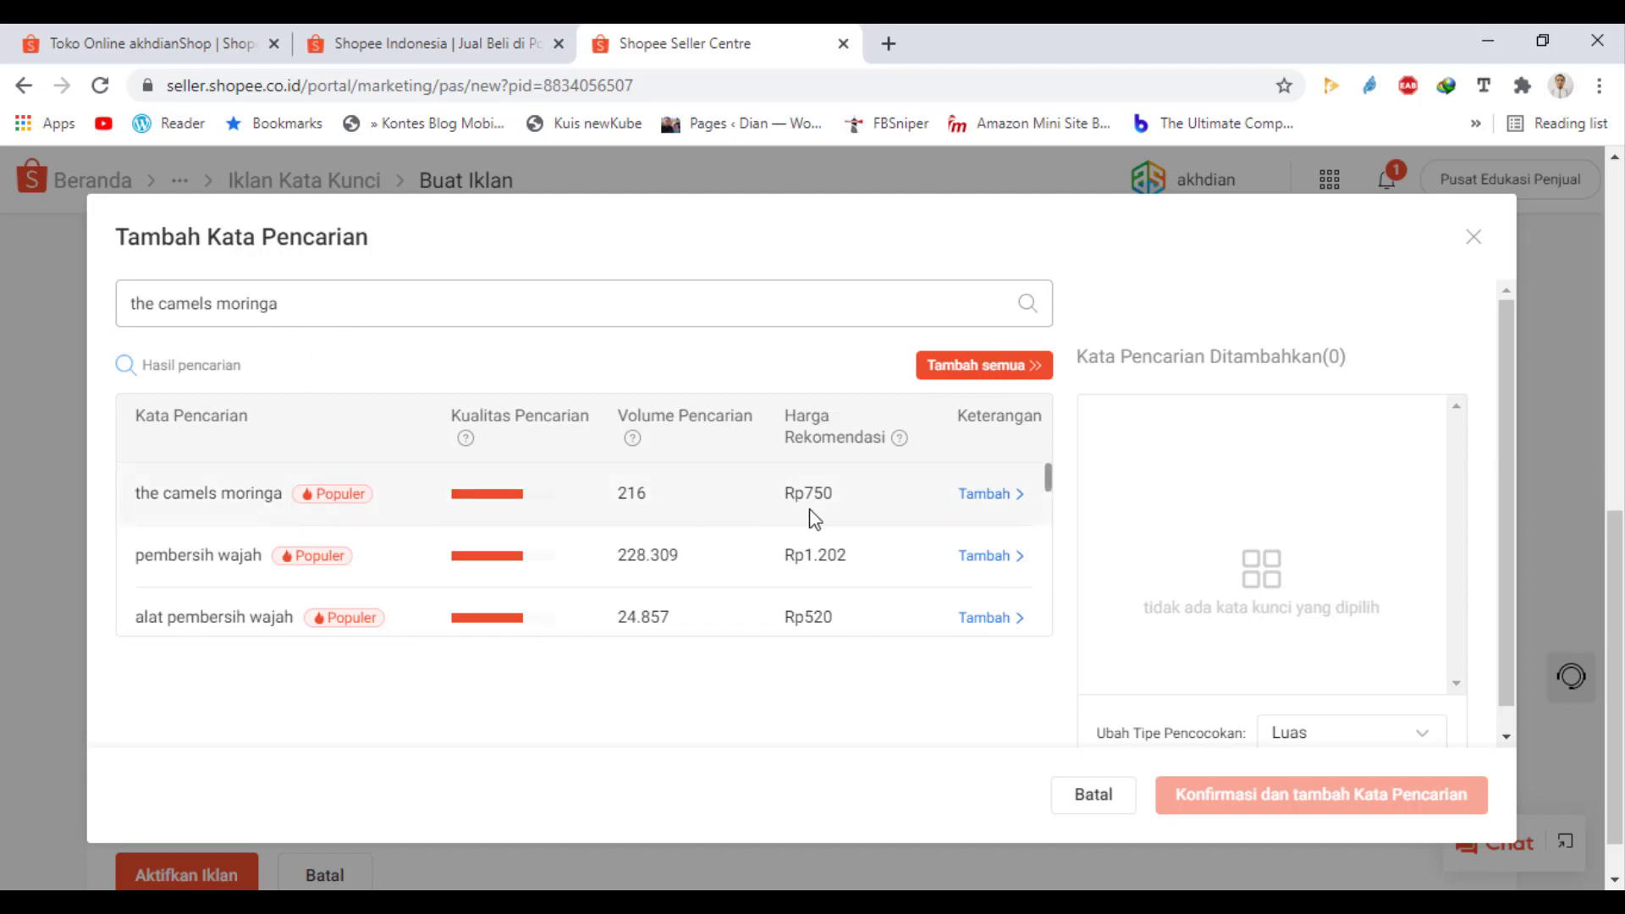
- Search for "the camel moringa" instead and add that keyword to the ad's manual keyword list
left_click(211, 304)
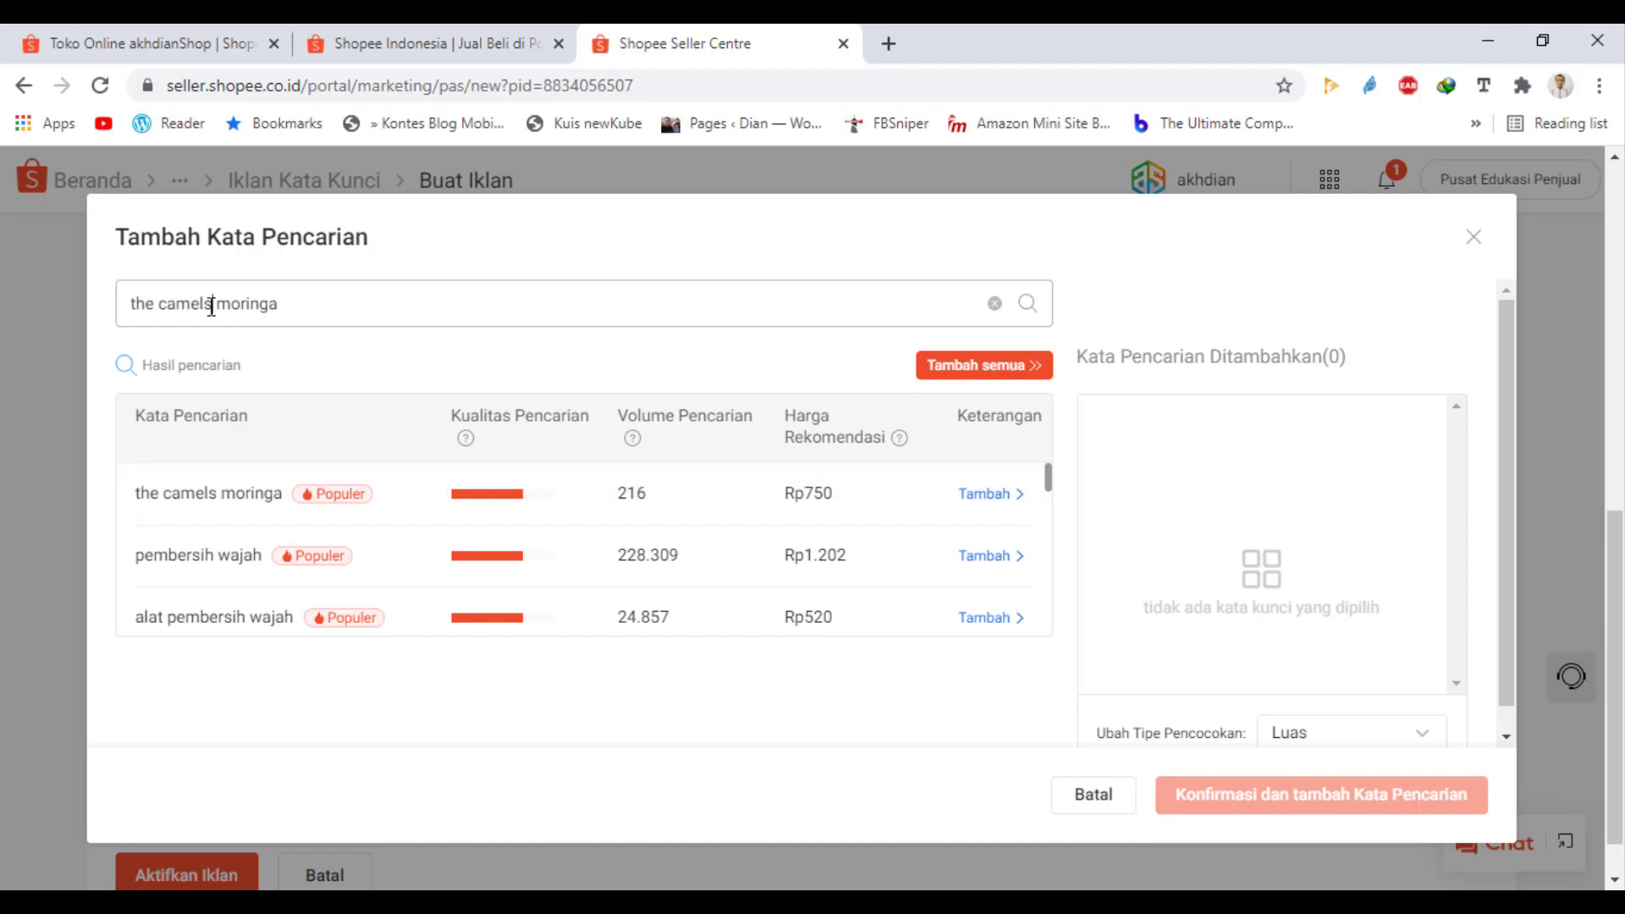
key("BackSpace")
left_click(312, 303)
left_click(1030, 304)
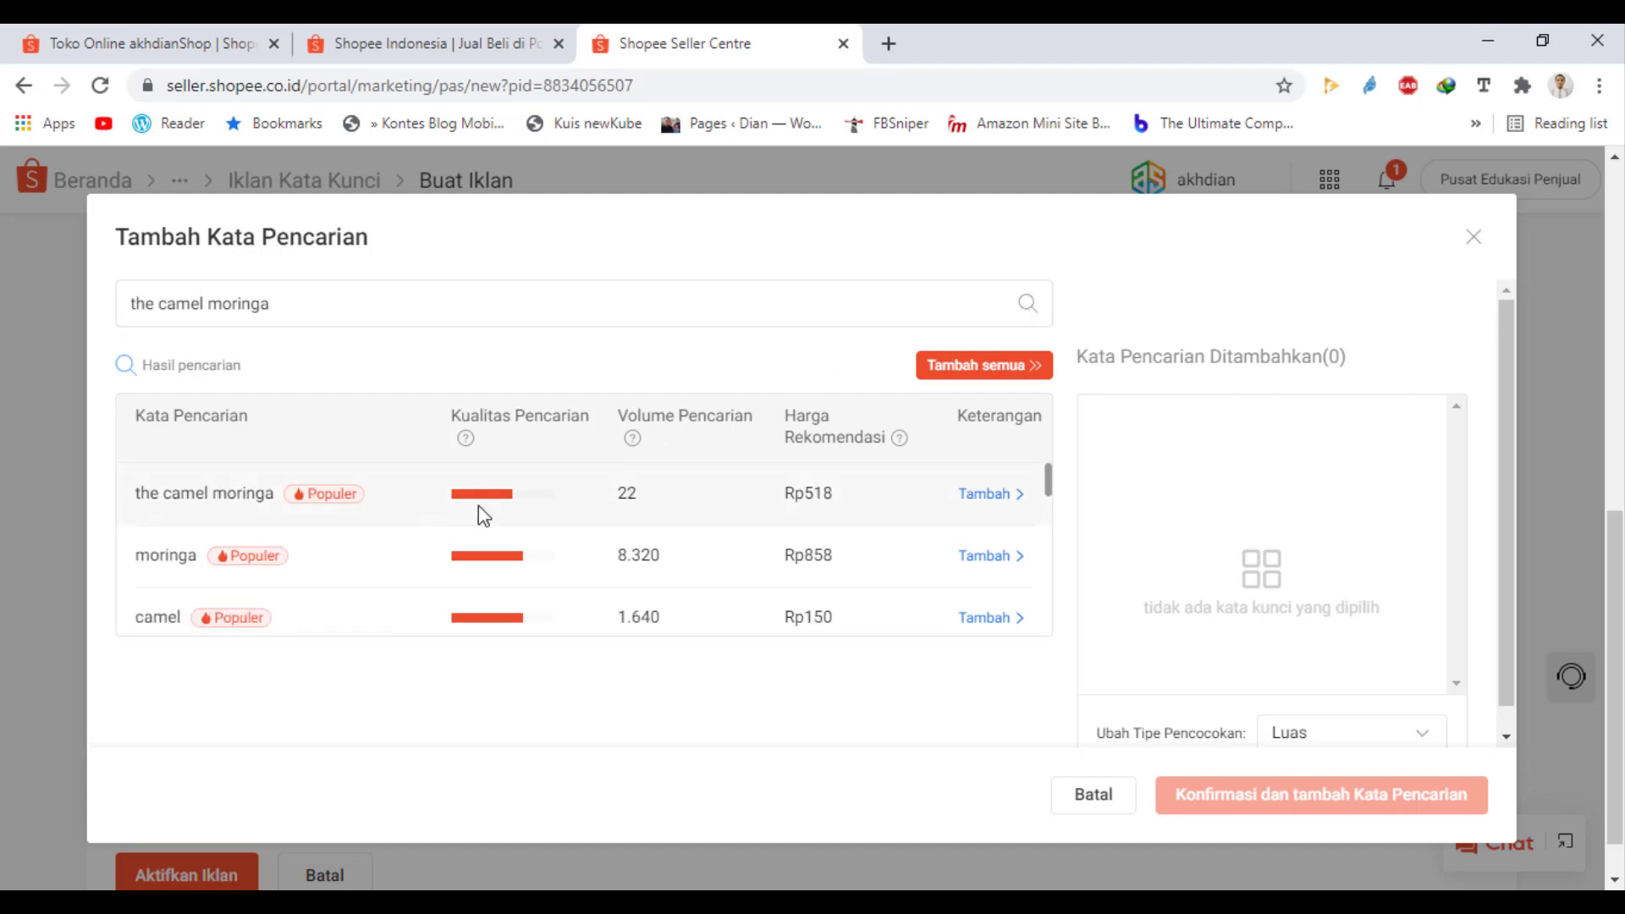
left_click(981, 500)
left_click(1332, 808)
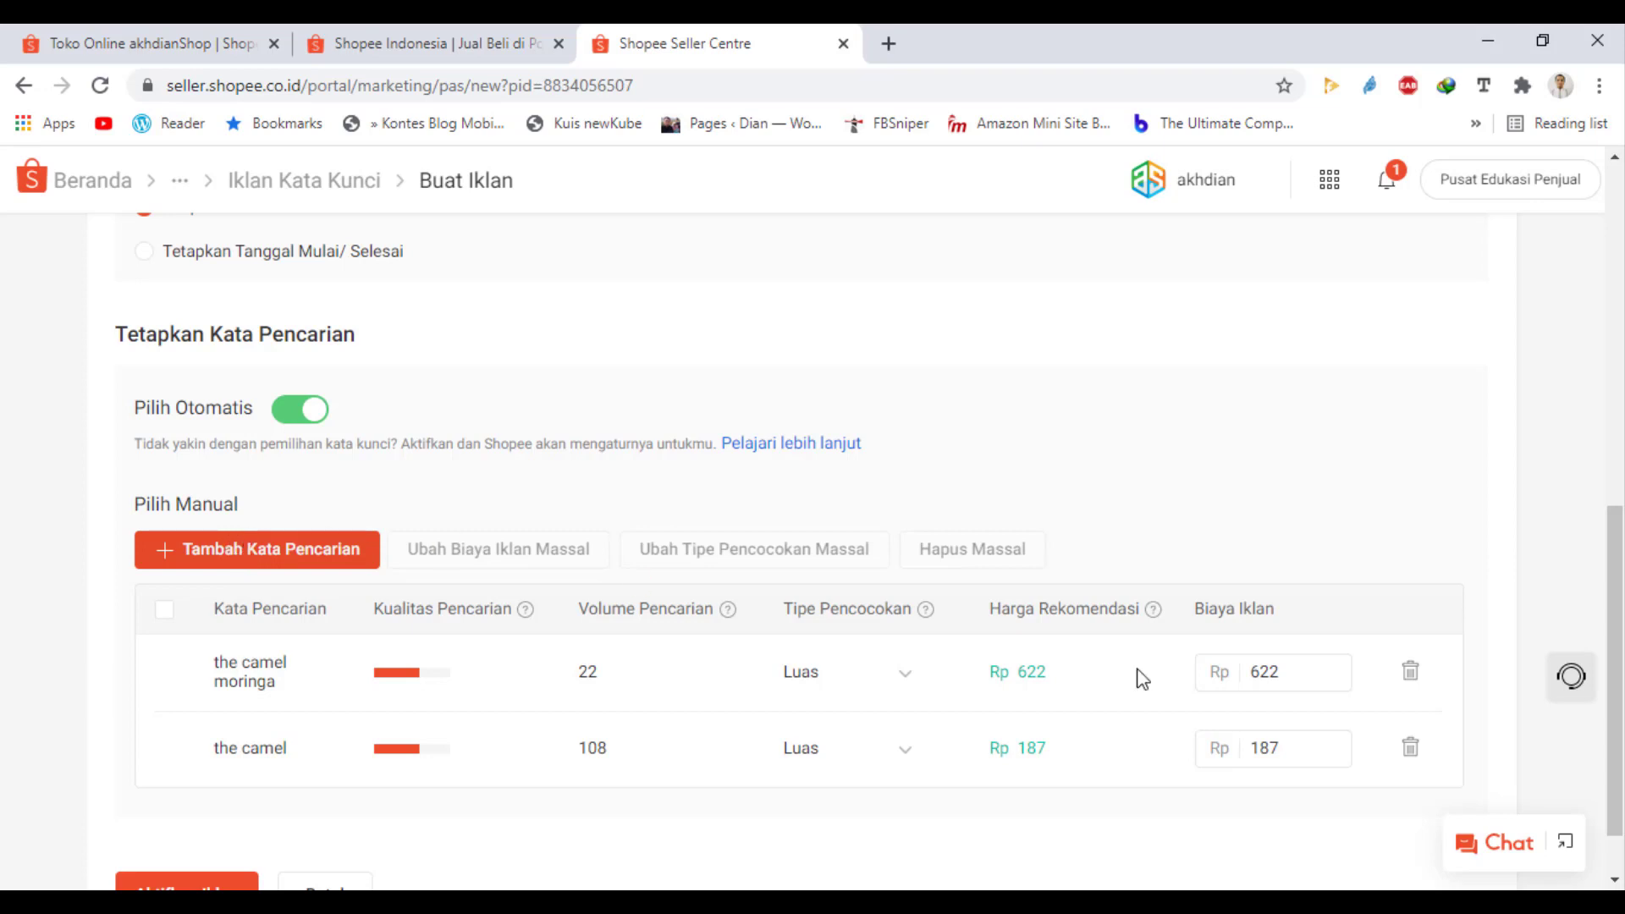
- Set the ad cost of the keyword "the camel moringa" to Rp 222
left_click_drag(1207, 674, 1171, 684)
left_click_drag(1262, 677, 1249, 682)
left_click(1271, 473)
- Turn off automatic keyword selection (Pilih Otomatis) and activate the keyword ad
scroll(1276, 481, "down", 1)
scroll(1274, 479, "up", 5)
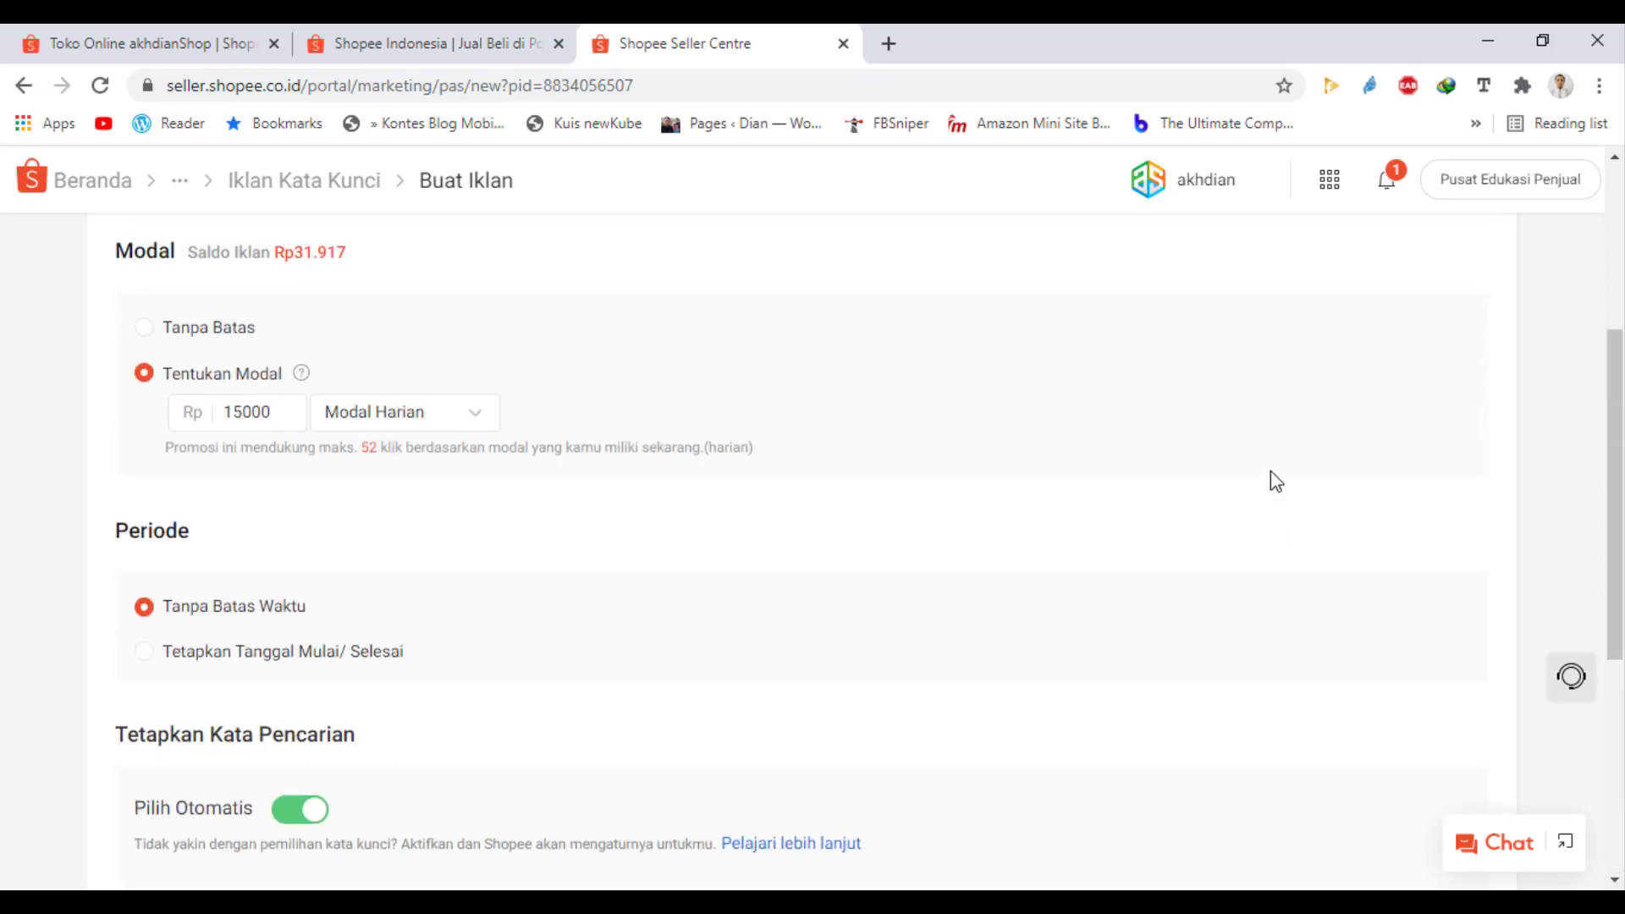
scroll(1274, 479, "down", 5)
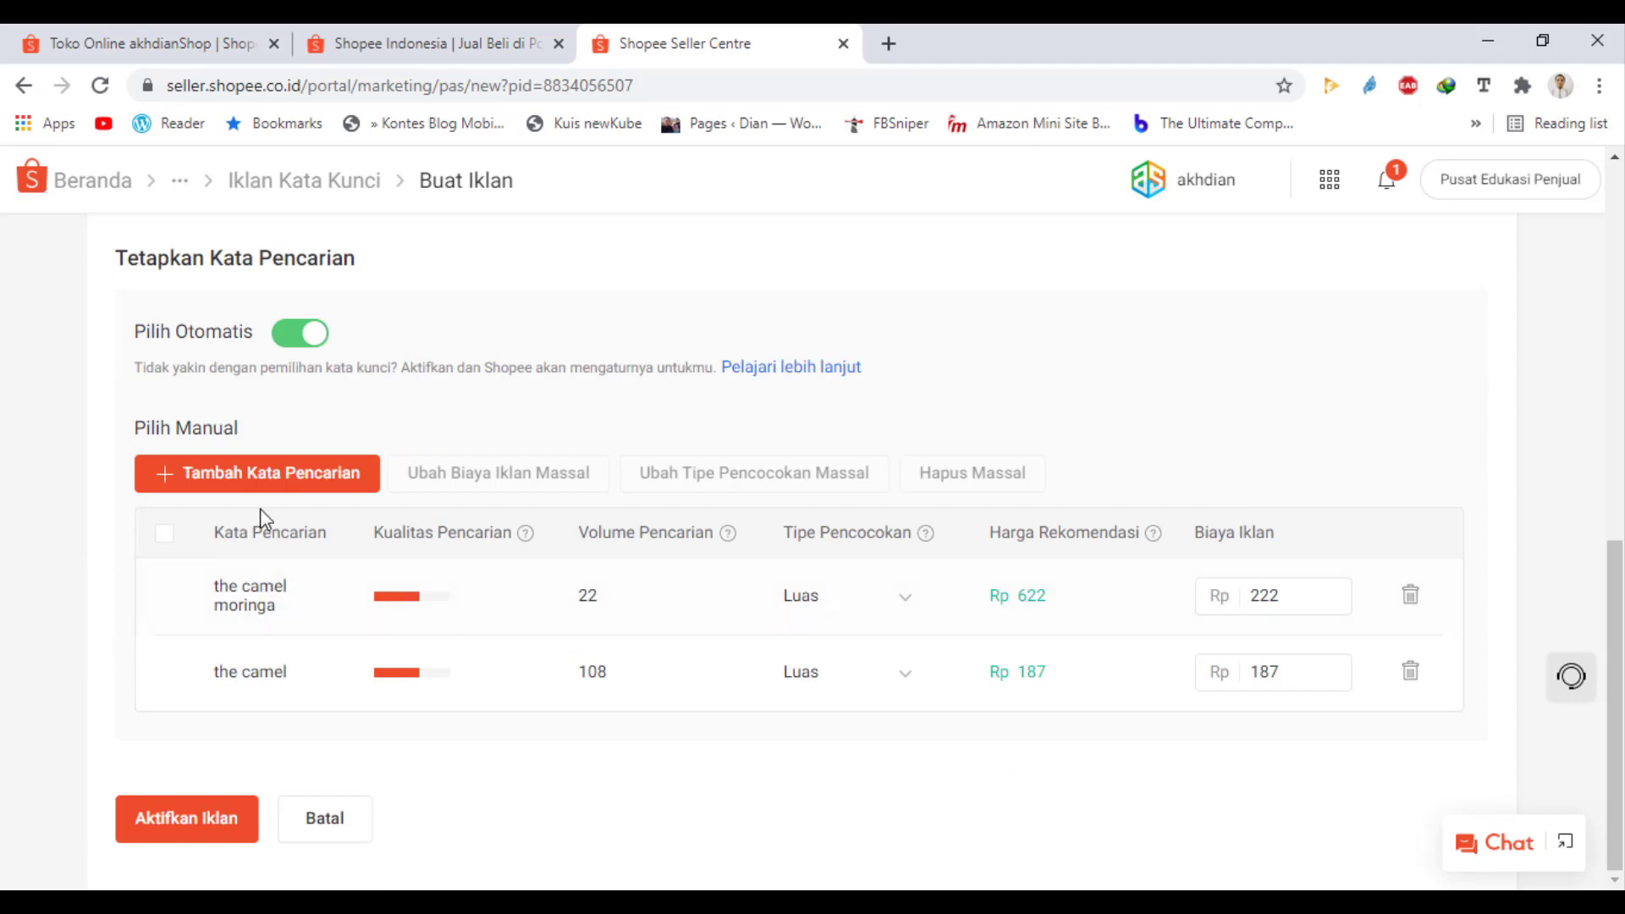
left_click(280, 336)
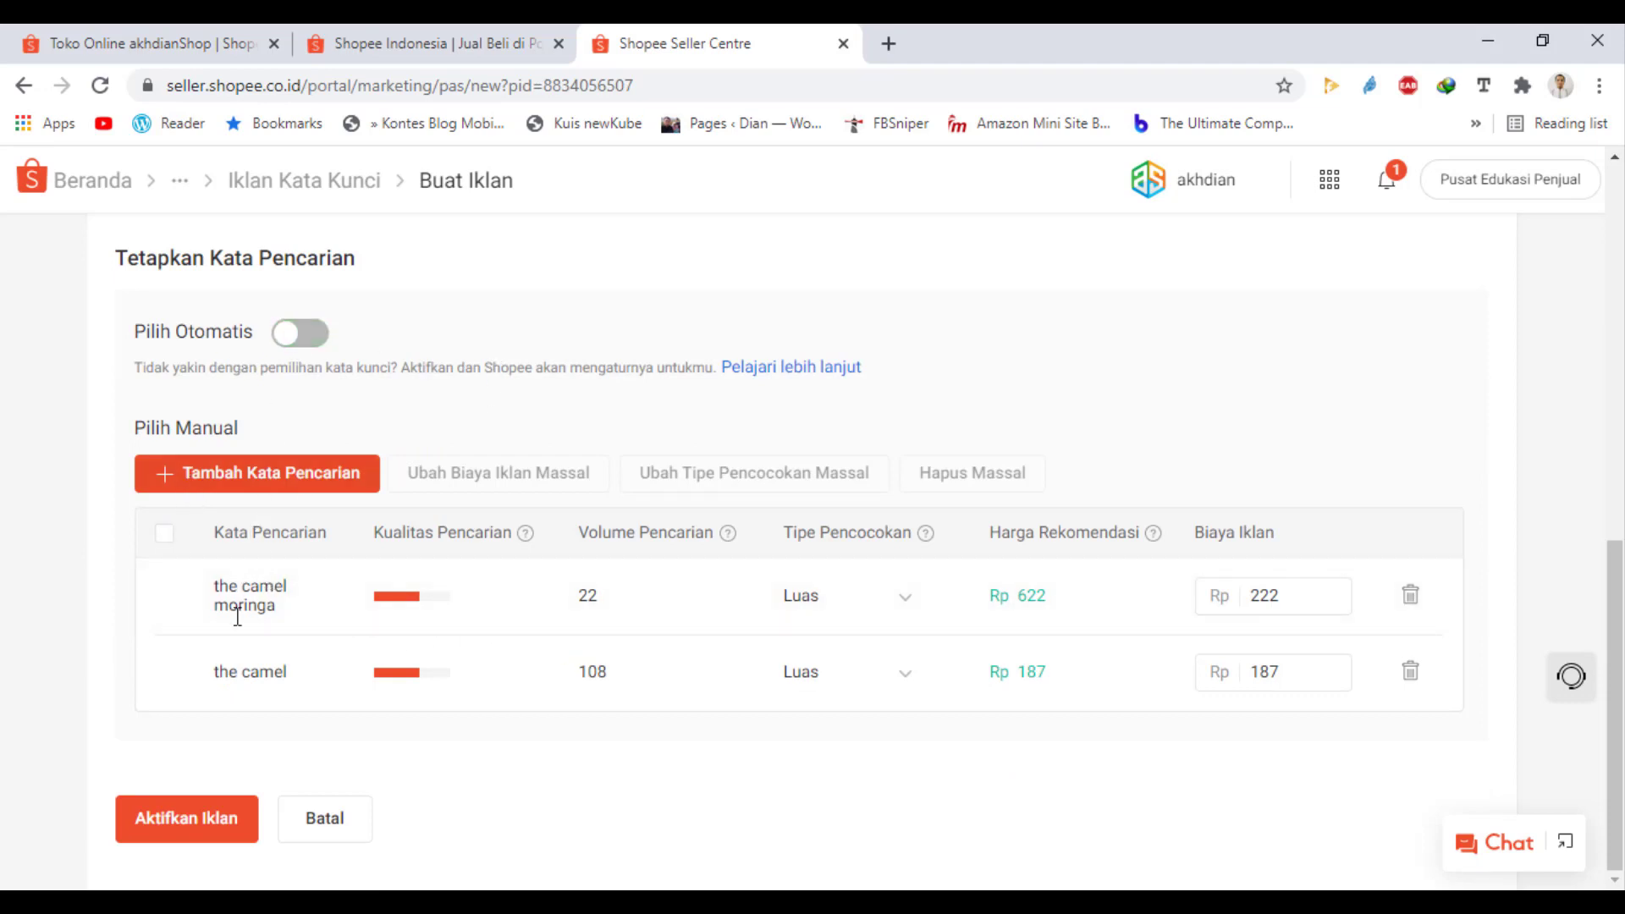
left_click(191, 826)
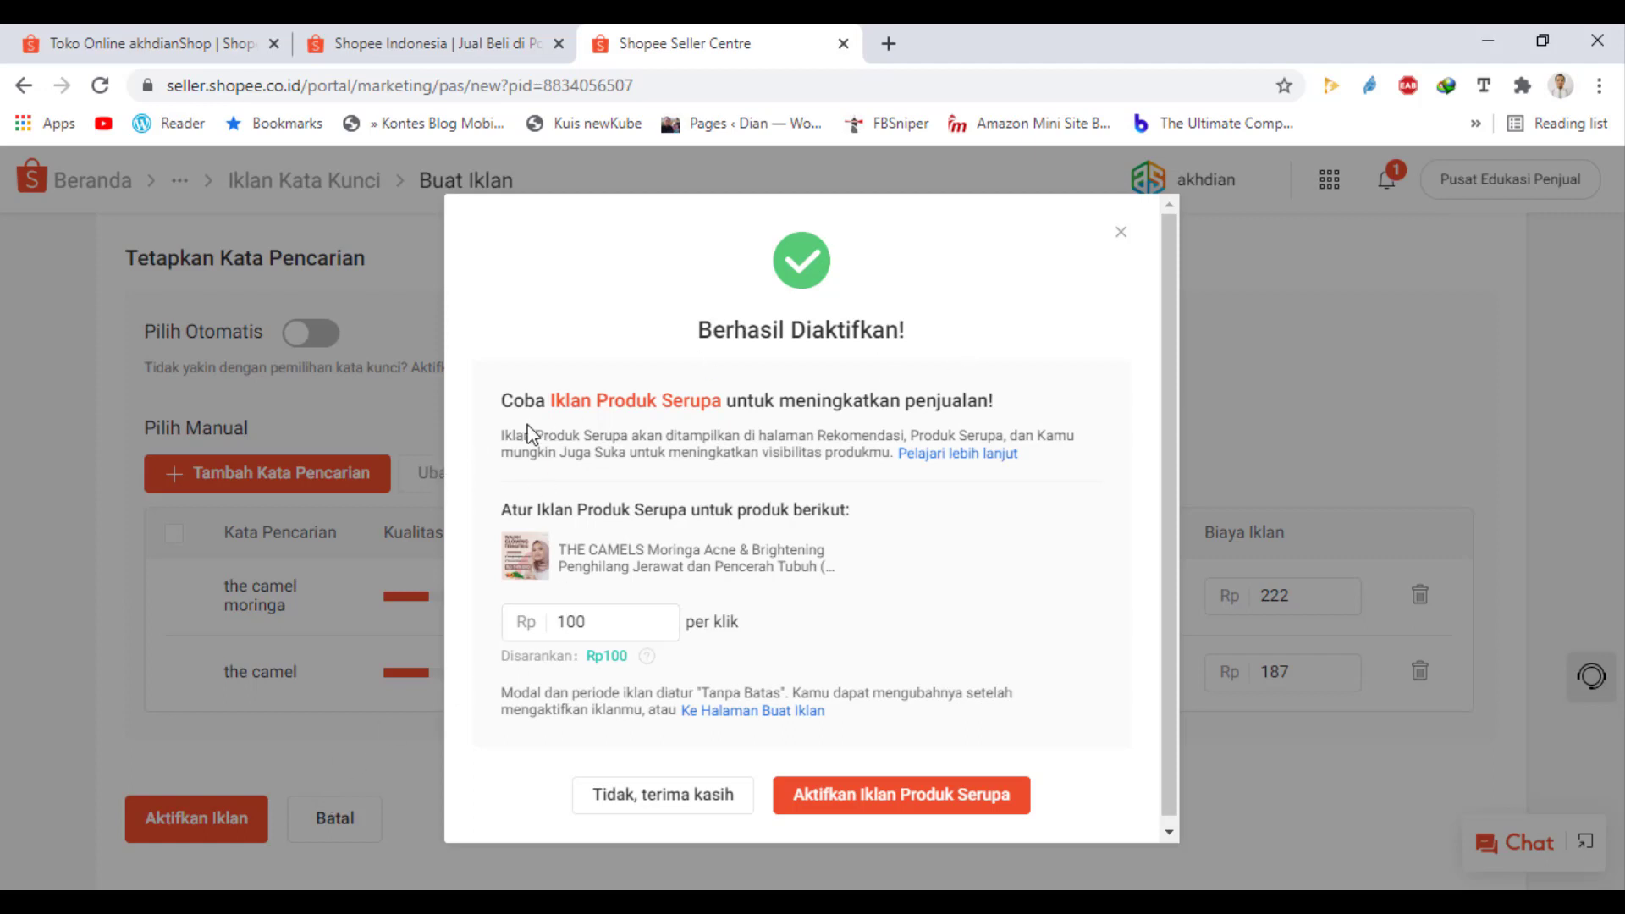
- Activate the offered Iklan Produk Serupa for the THE CAMELS product at Rp 100 per click
left_click(580, 625)
left_click(880, 800)
left_click(797, 597)
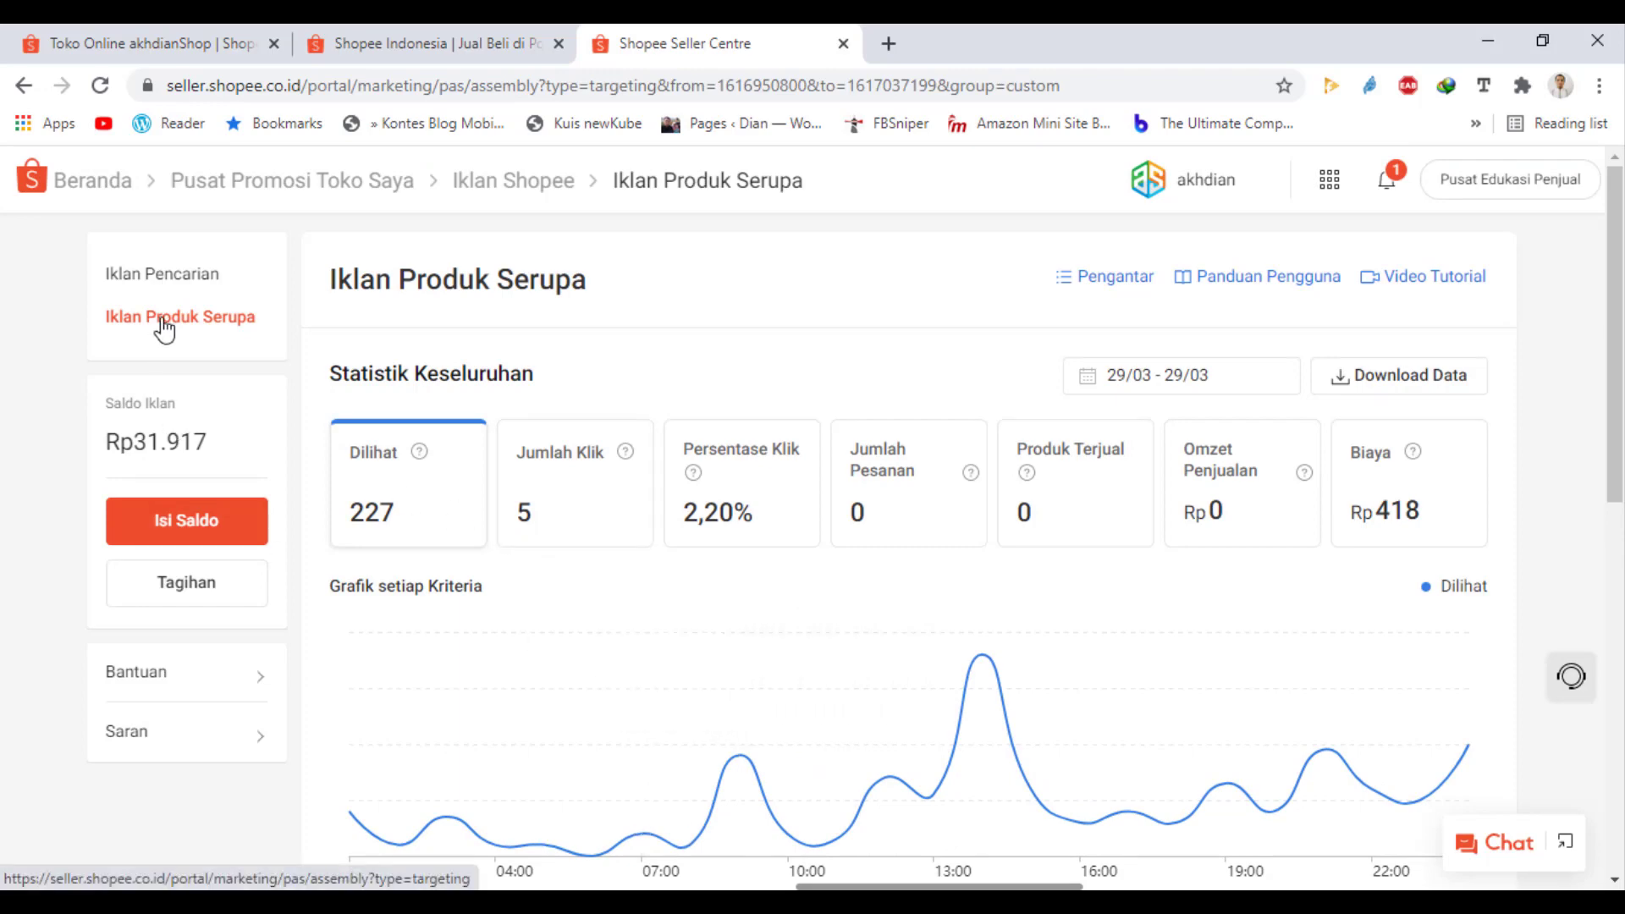
- Check the THE CAMELS product's entries in the Iklan Produk Serupa and Iklan Pencarian ad lists
scroll(648, 515, "down", 10)
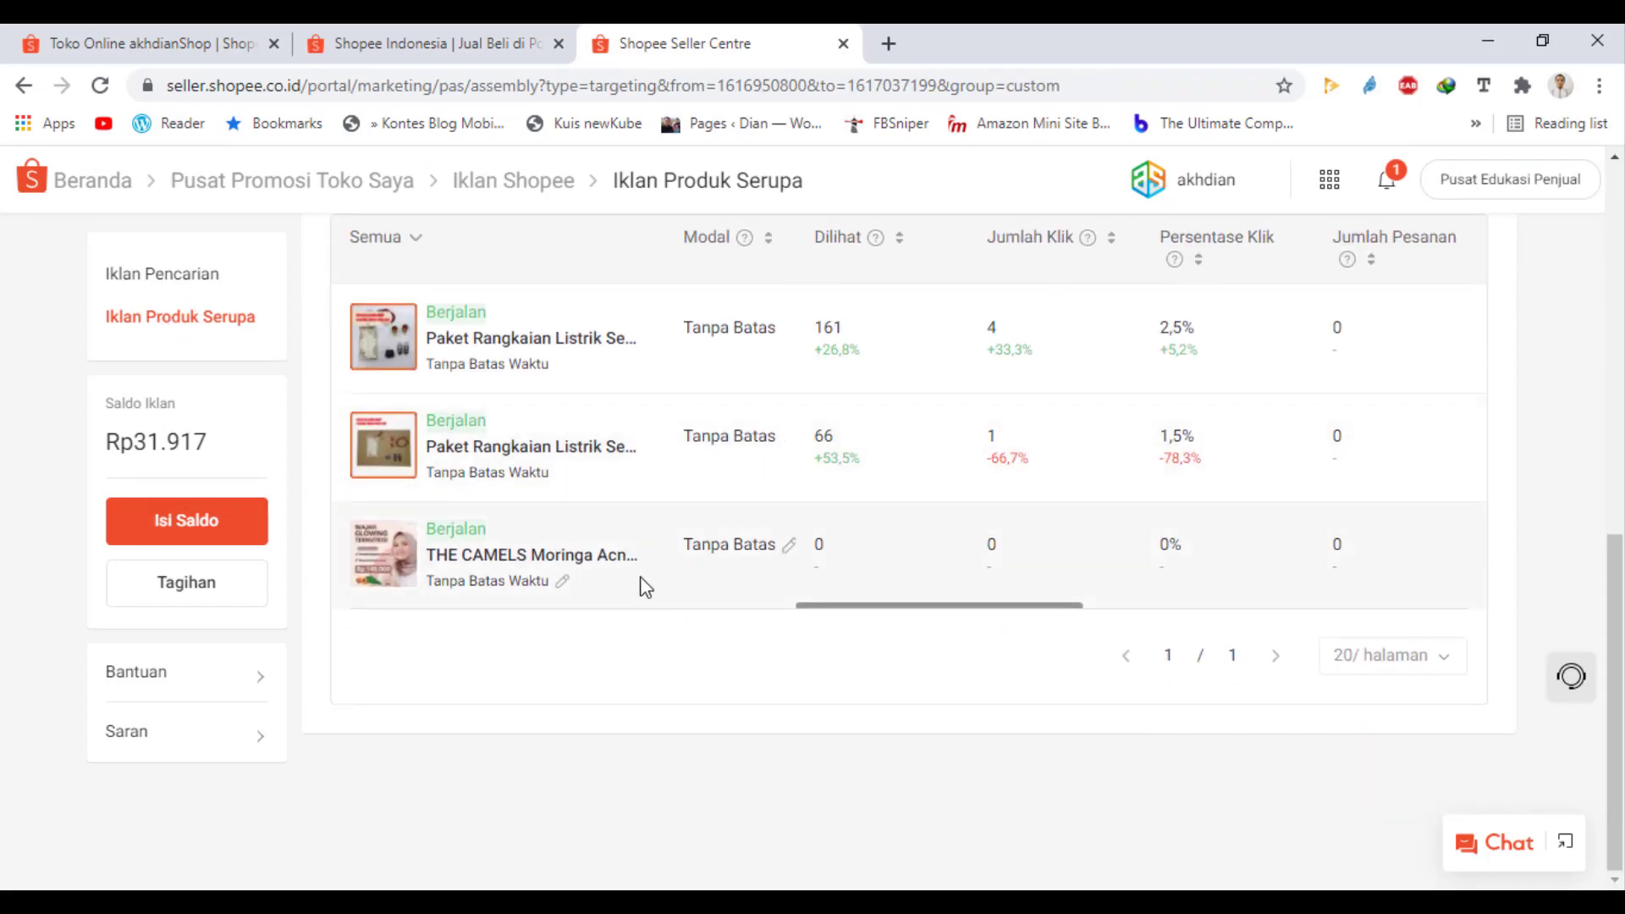
scroll(693, 597, "up", 10)
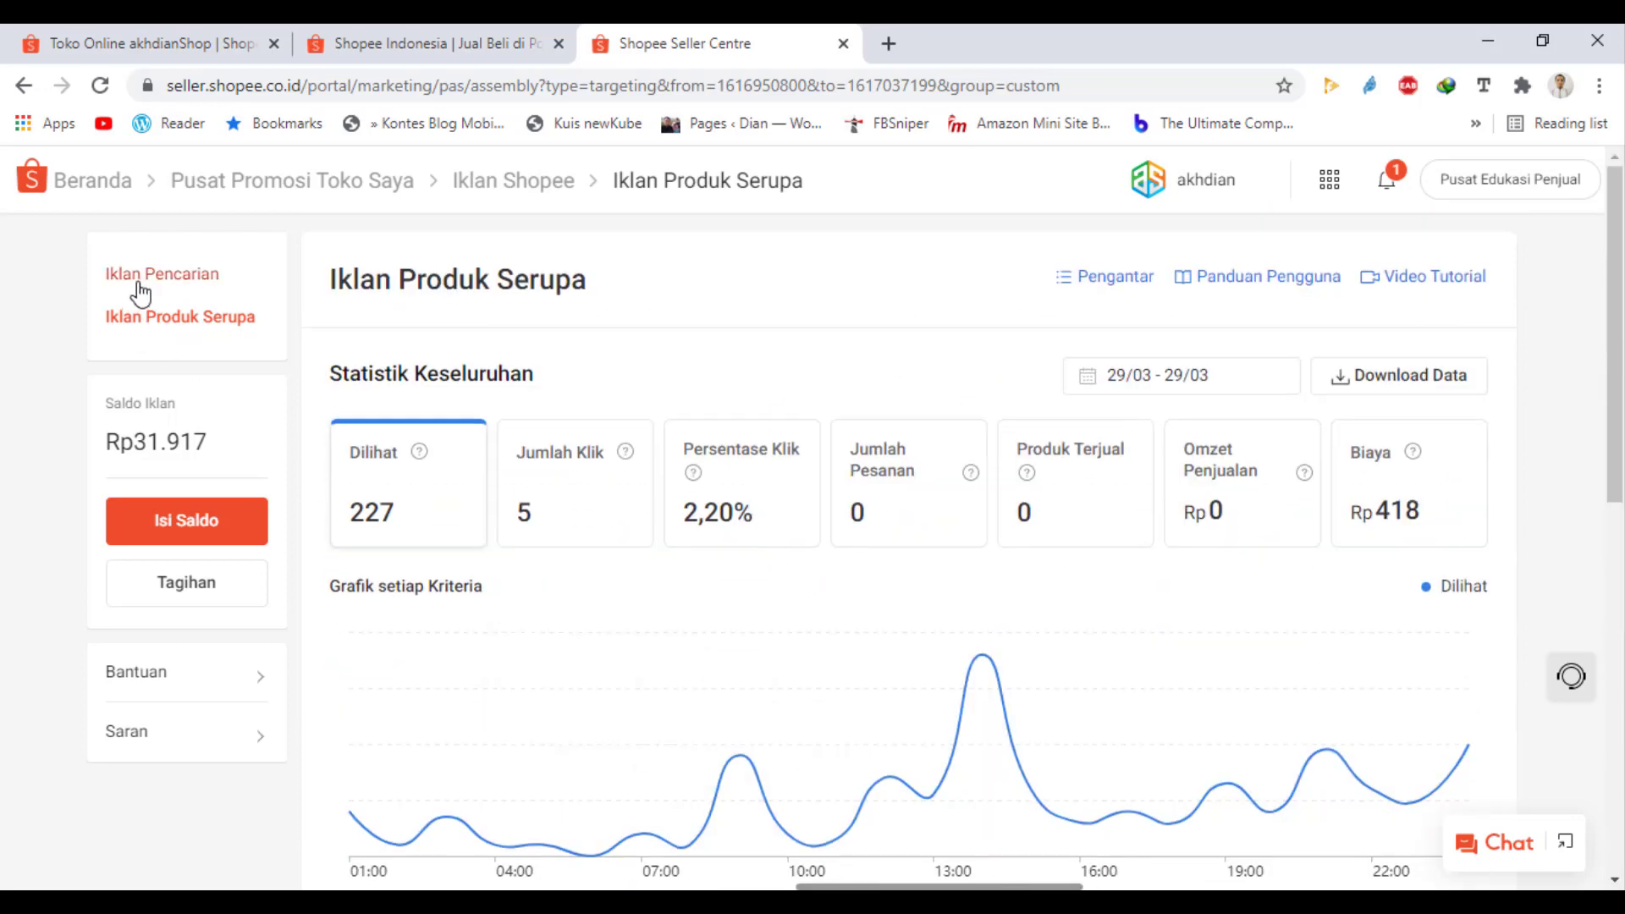
left_click(140, 292)
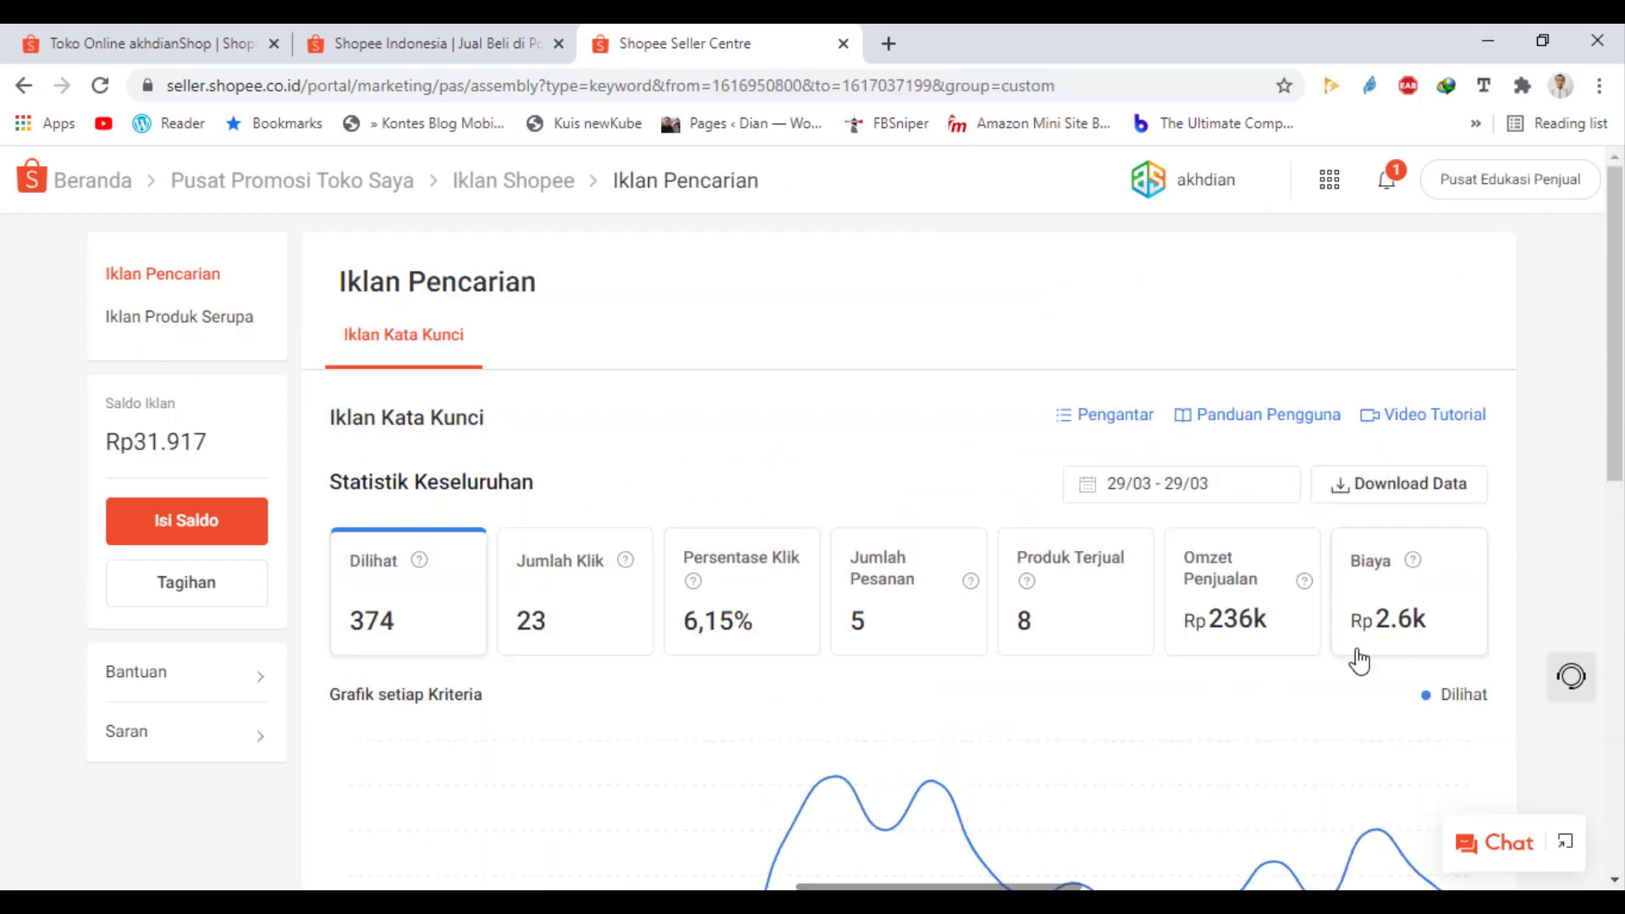
scroll(844, 656, "down", 7)
scroll(598, 591, "down", 4)
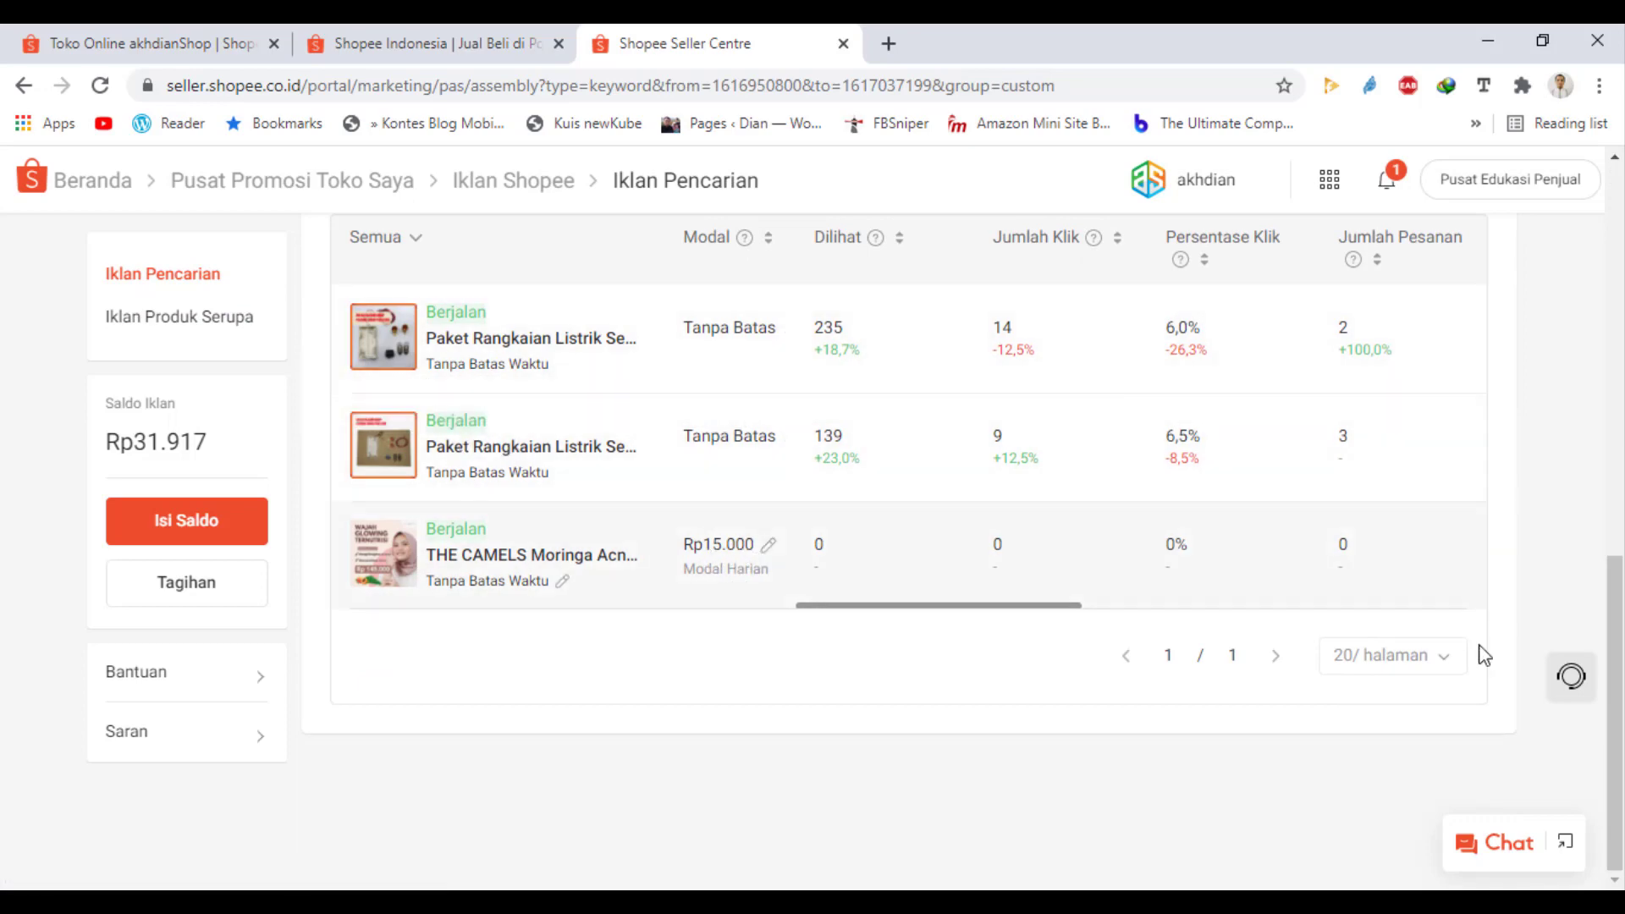
left_click_drag(1619, 720, 1618, 328)
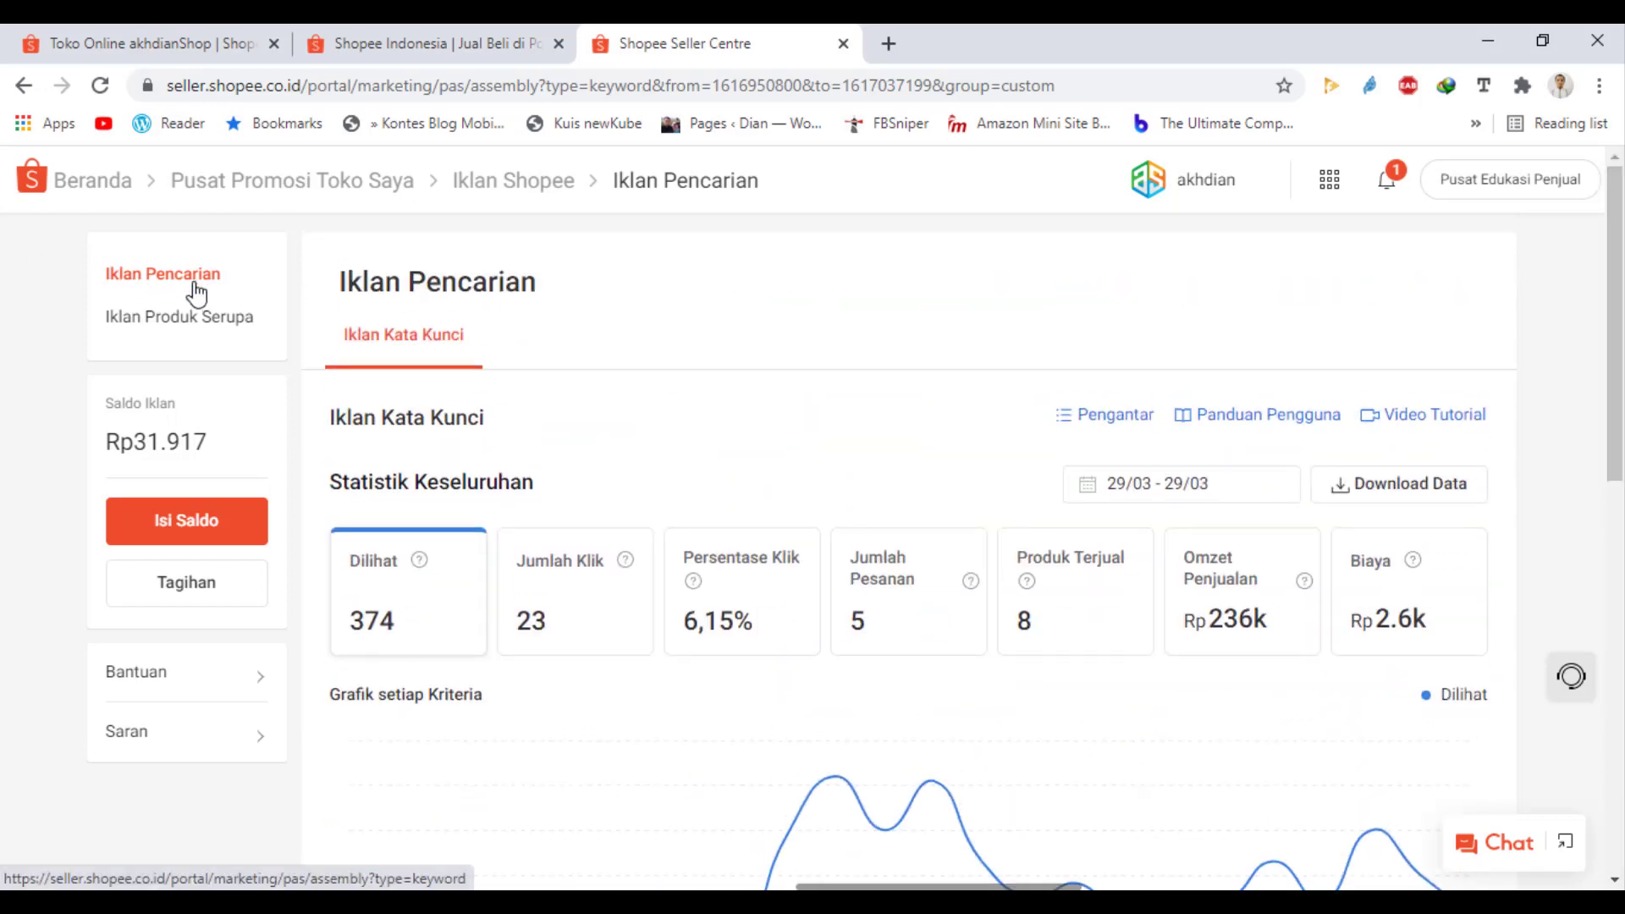
- Examine the status, period and daily budget of the THE CAMELS keyword ad under Statistik Produk
scroll(220, 301, "down", 6)
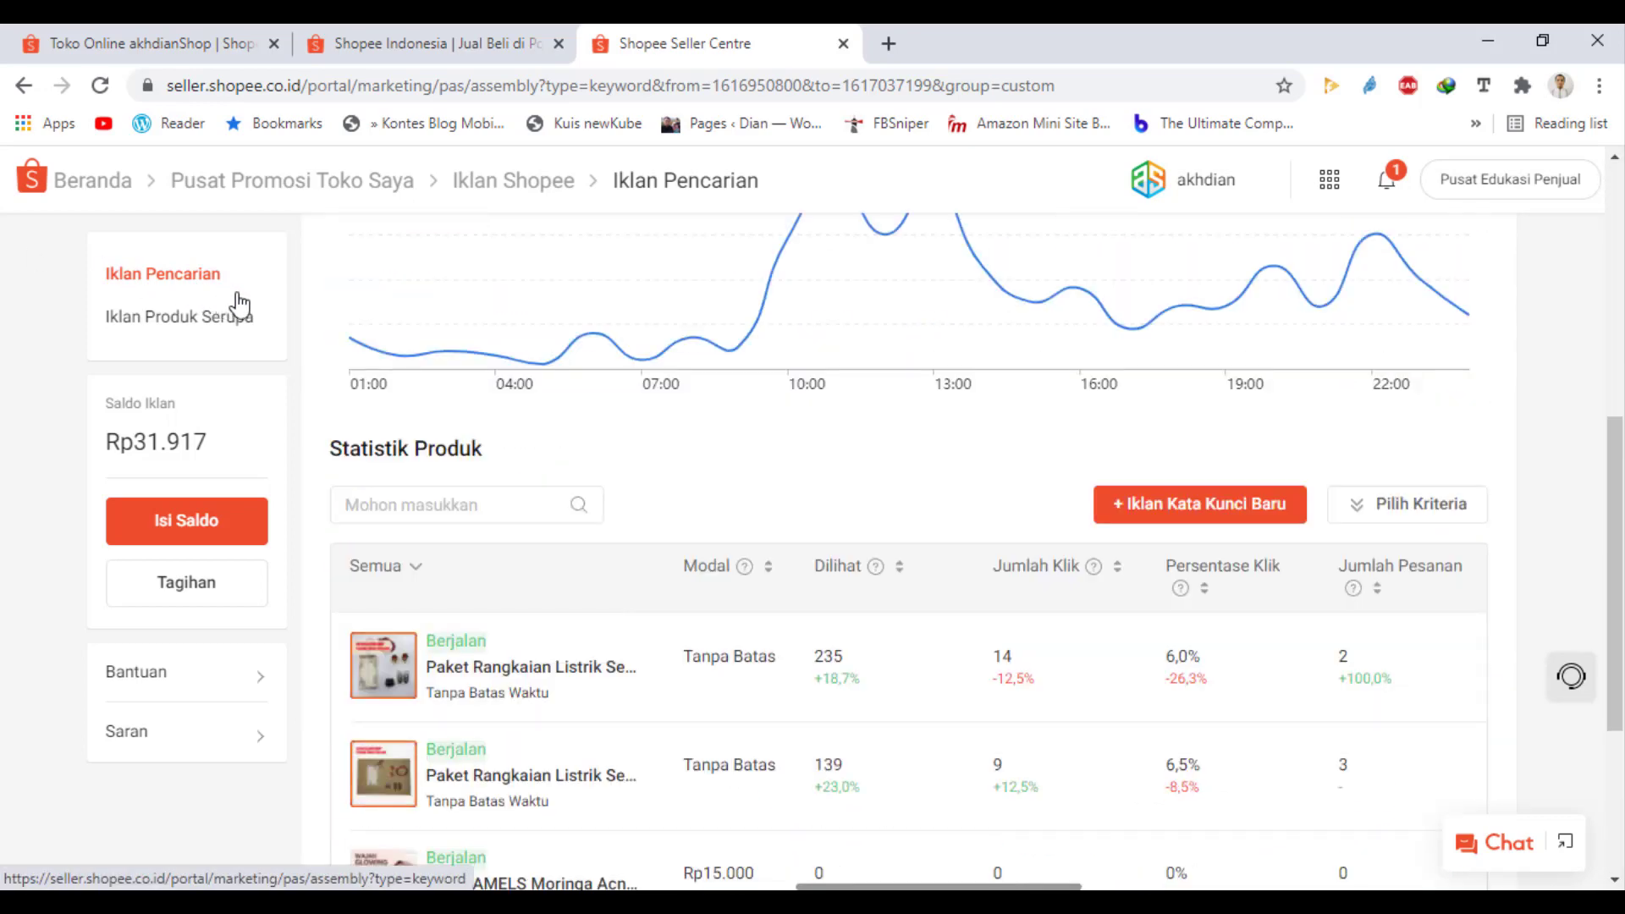
scroll(242, 306, "down", 4)
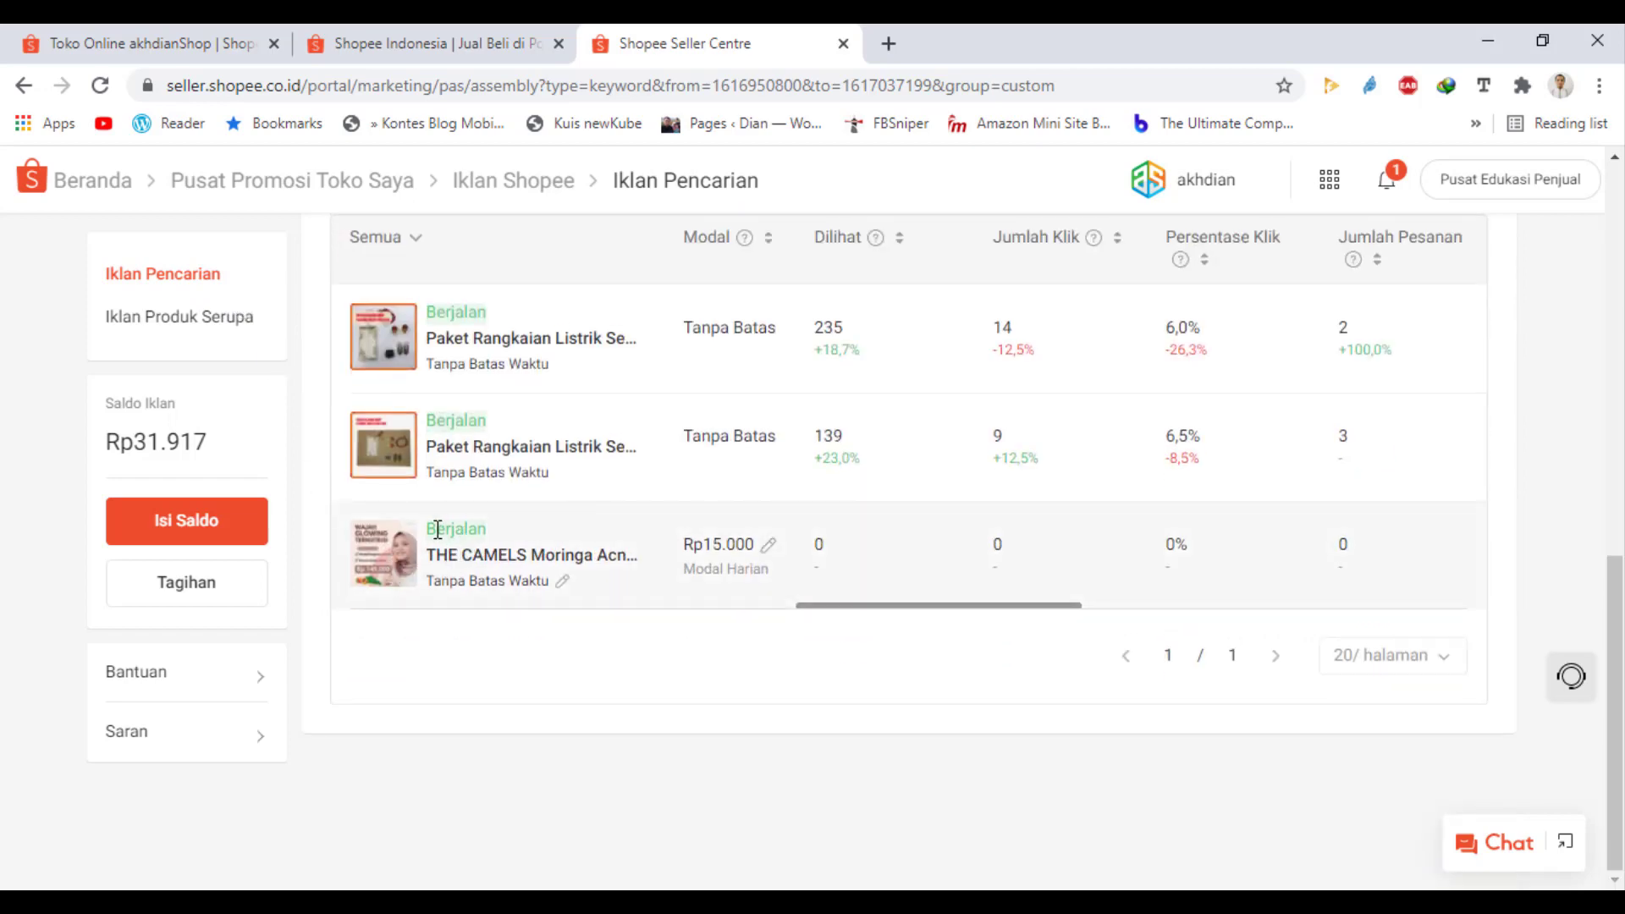
left_click_drag(428, 529, 491, 532)
left_click(493, 616)
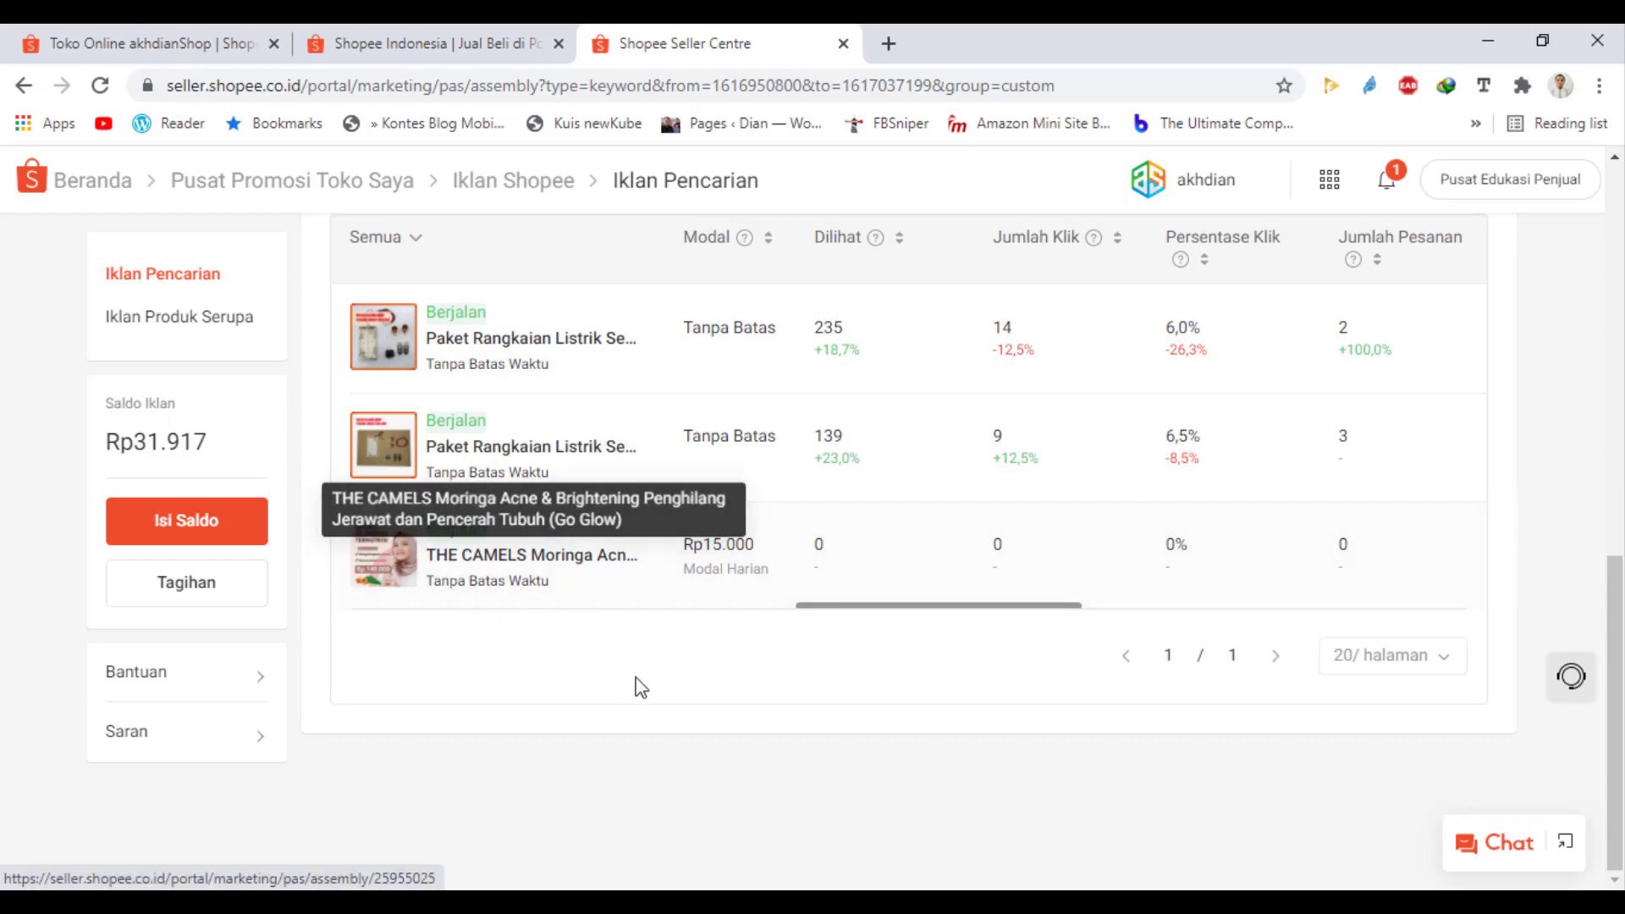
scroll(709, 685, "up", 6)
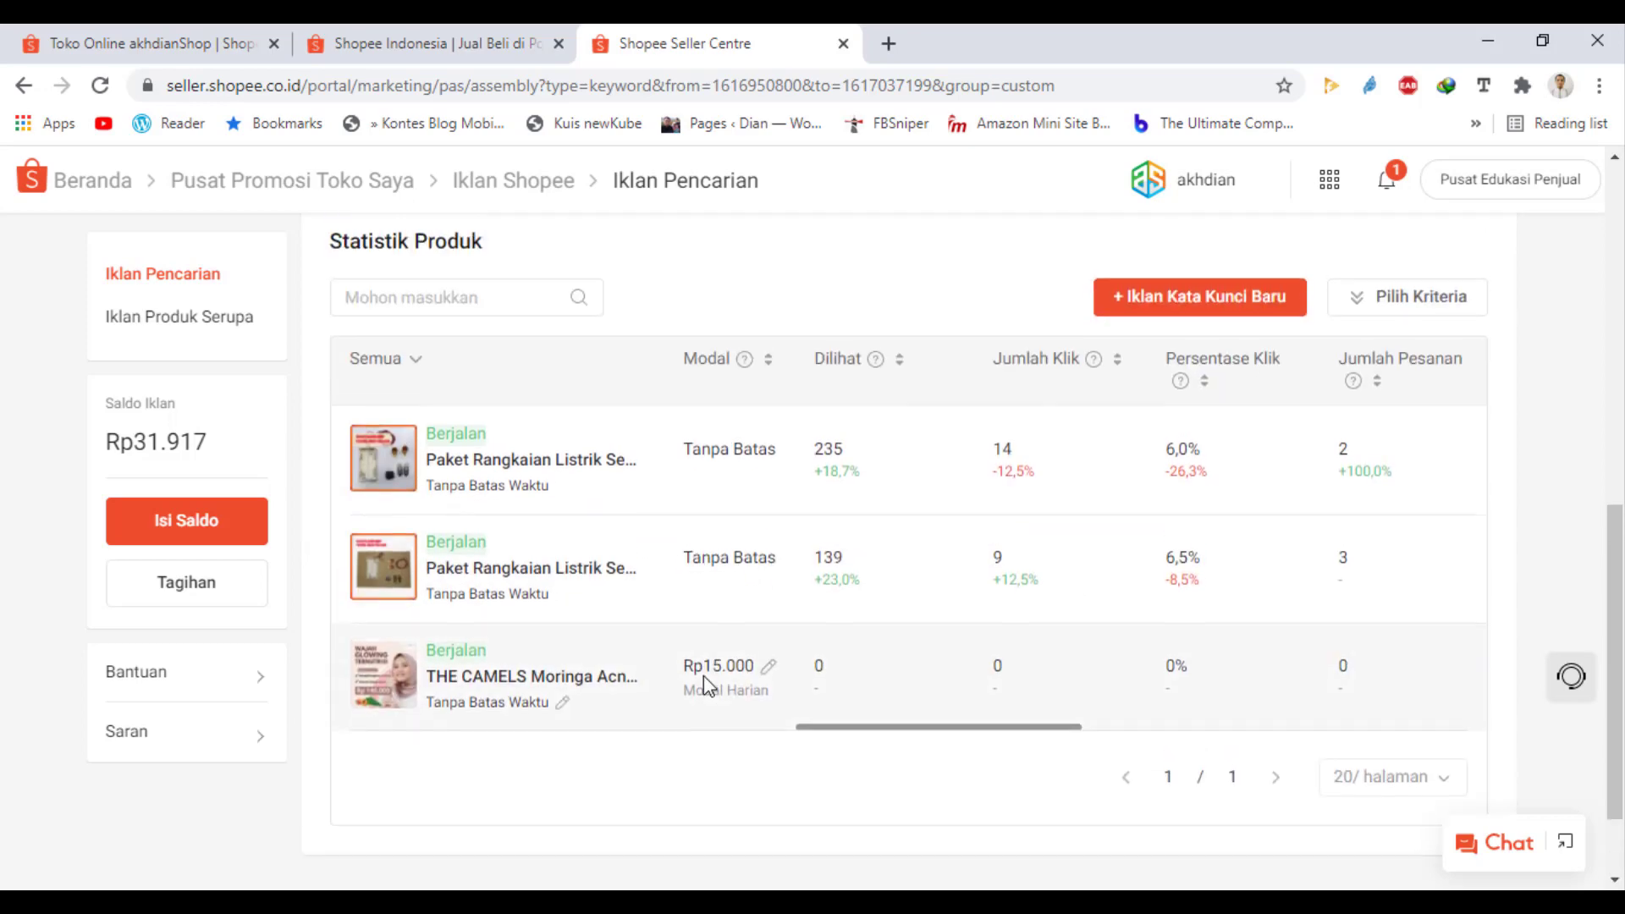
scroll(703, 674, "up", 5)
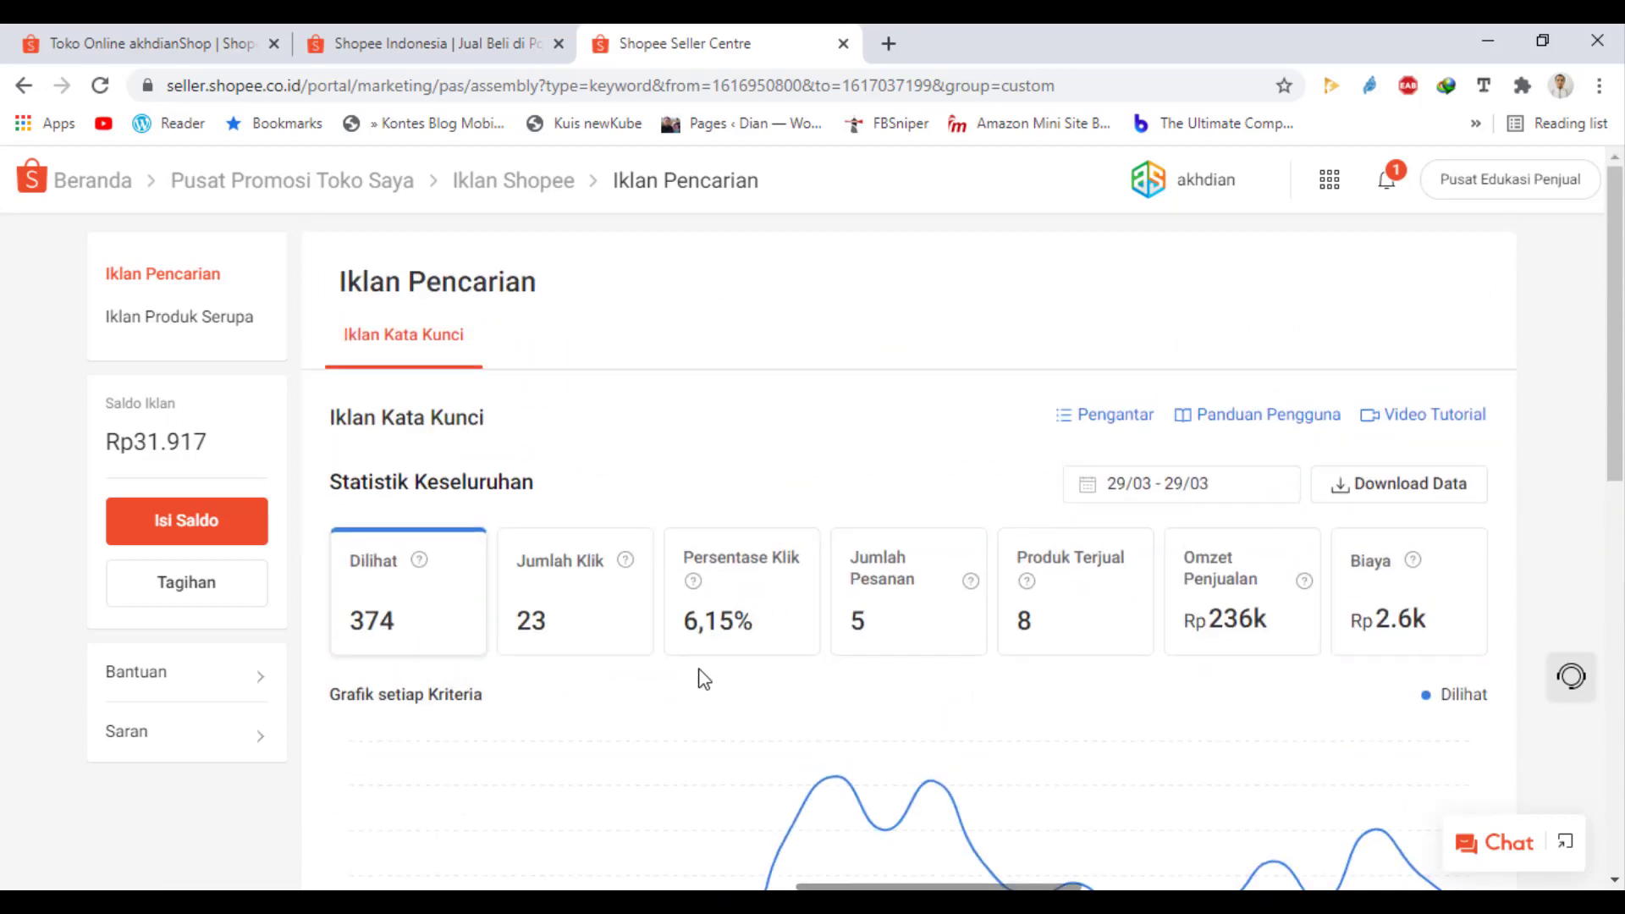
- Show the keyword ad statistics for the last month (1 bulan terakhir) and review the totals and graph
left_click(1187, 501)
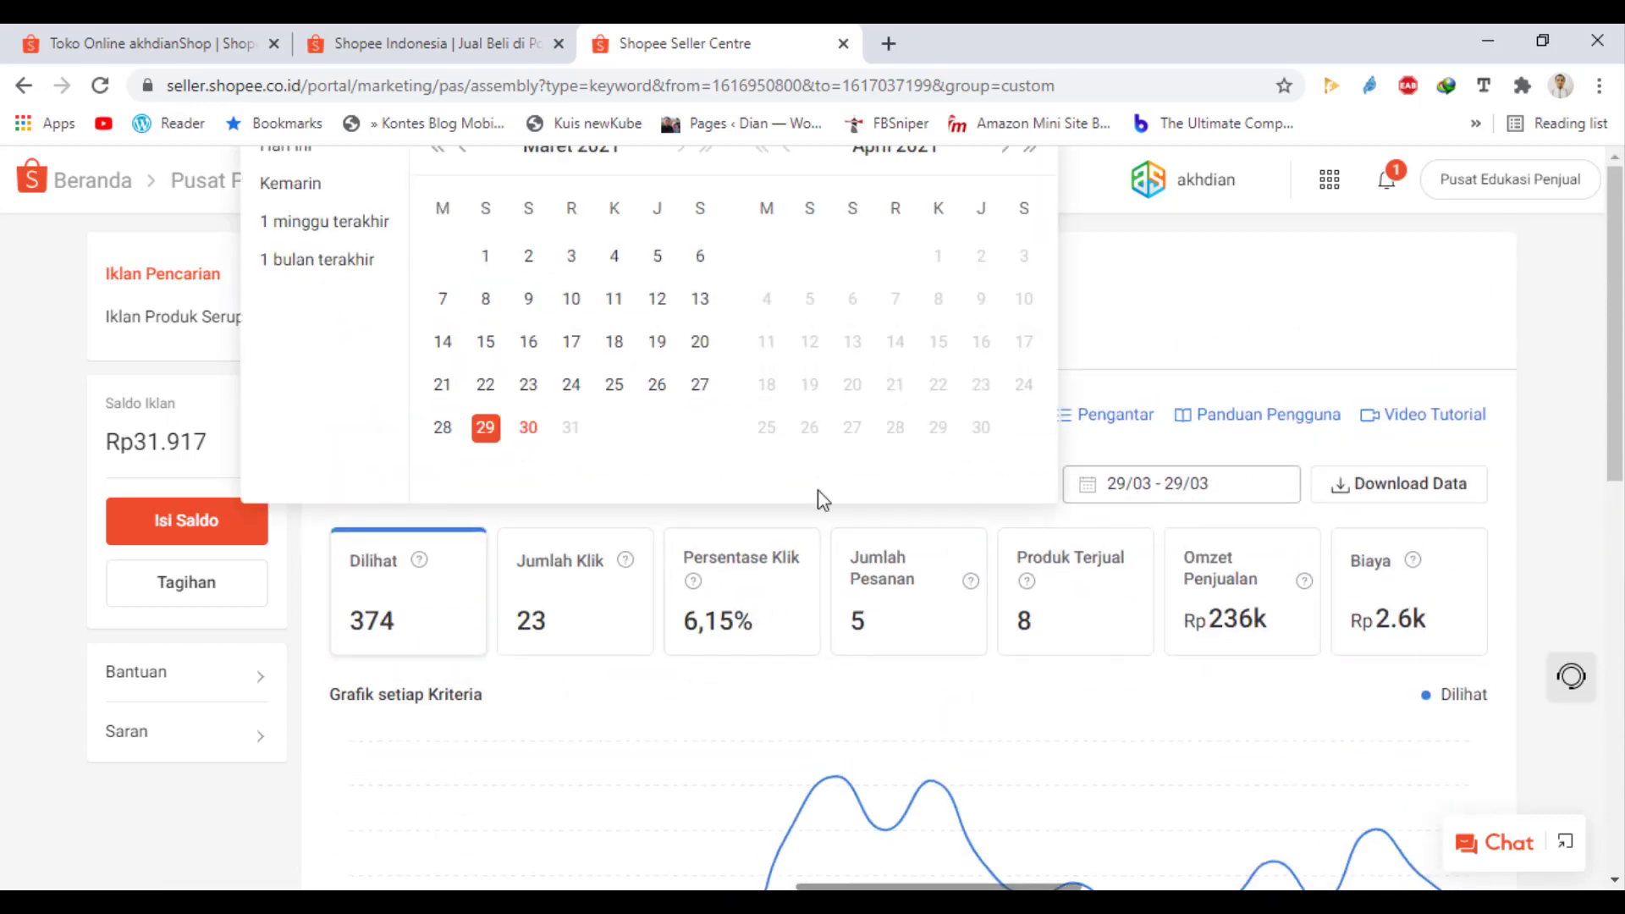
left_click(316, 264)
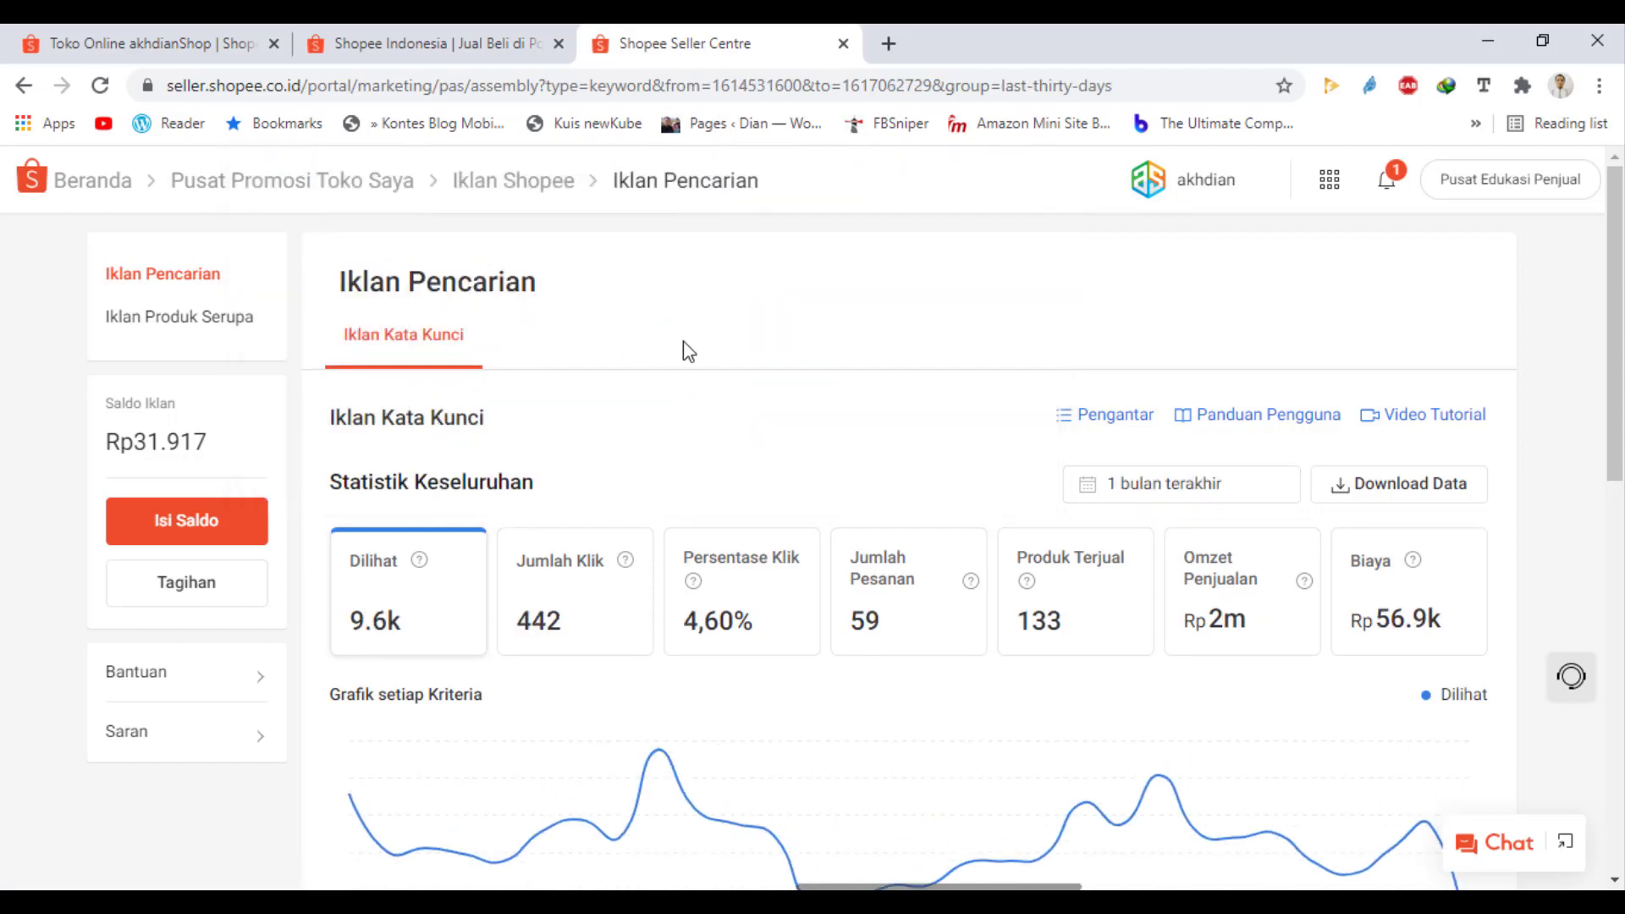
scroll(706, 342, "down", 5)
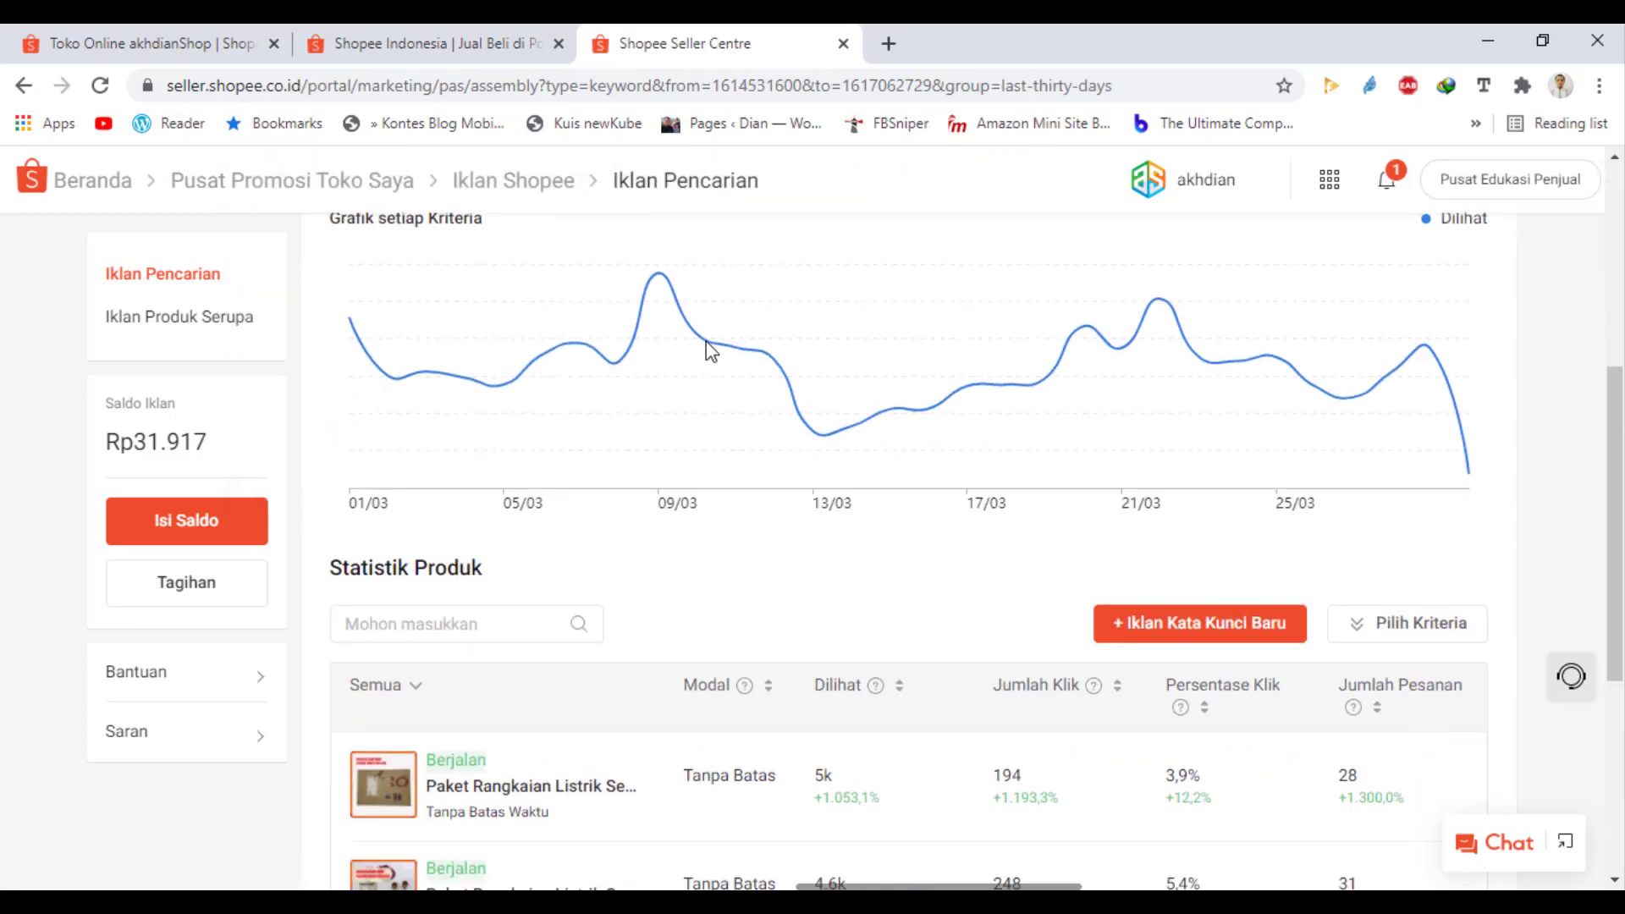
scroll(709, 350, "up", 5)
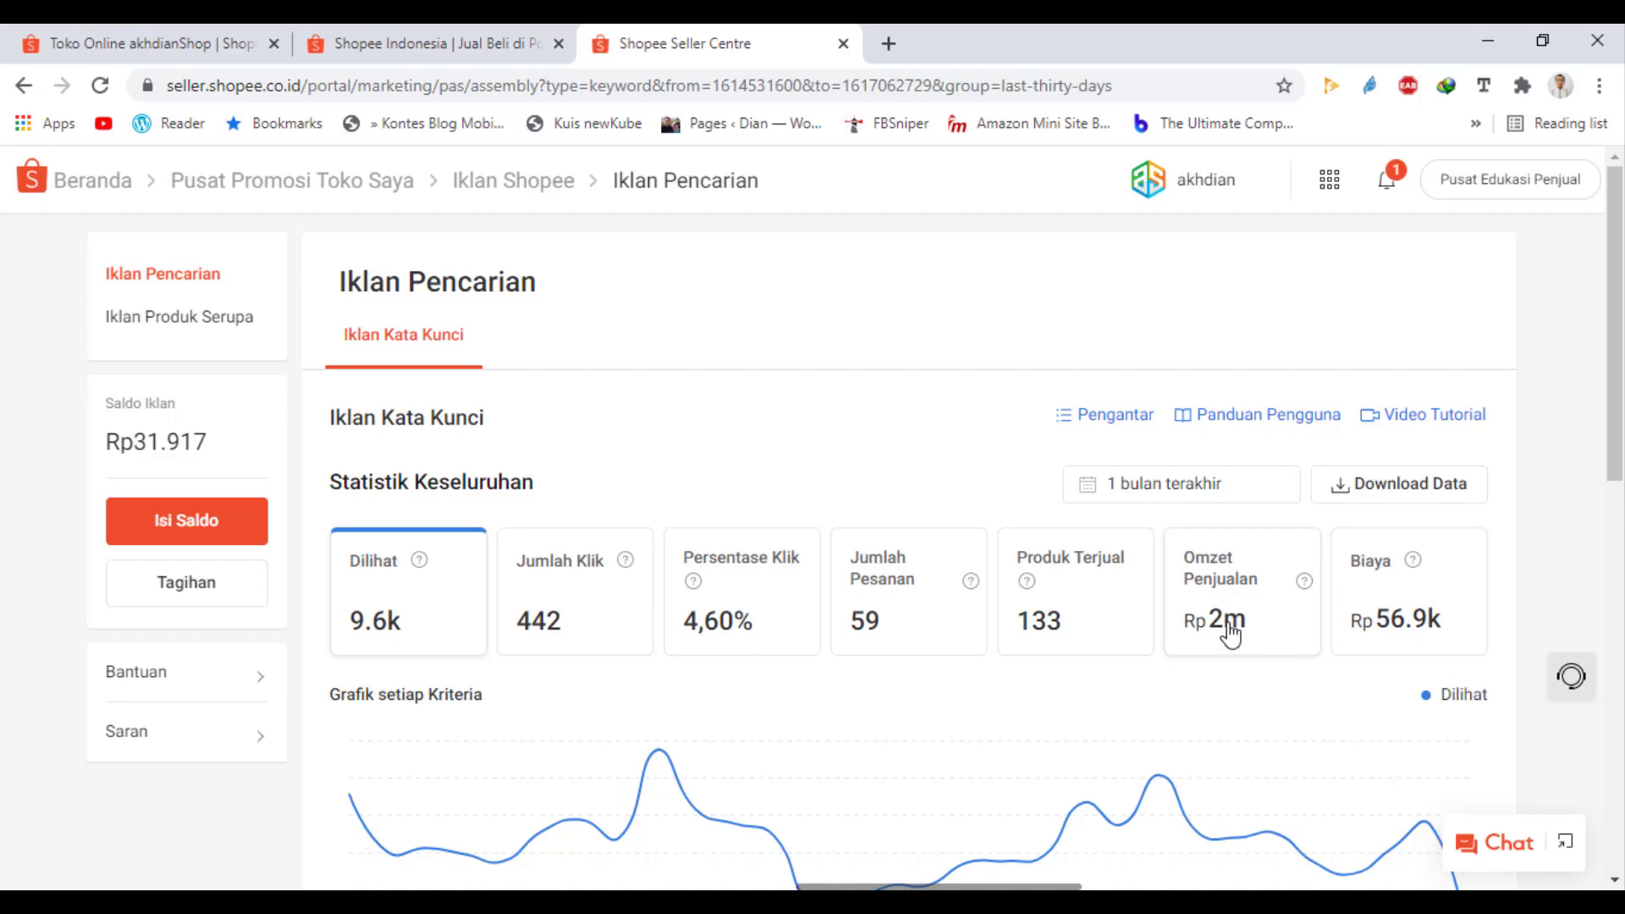
scroll(1124, 617, "down", 4)
scroll(1124, 611, "up", 3)
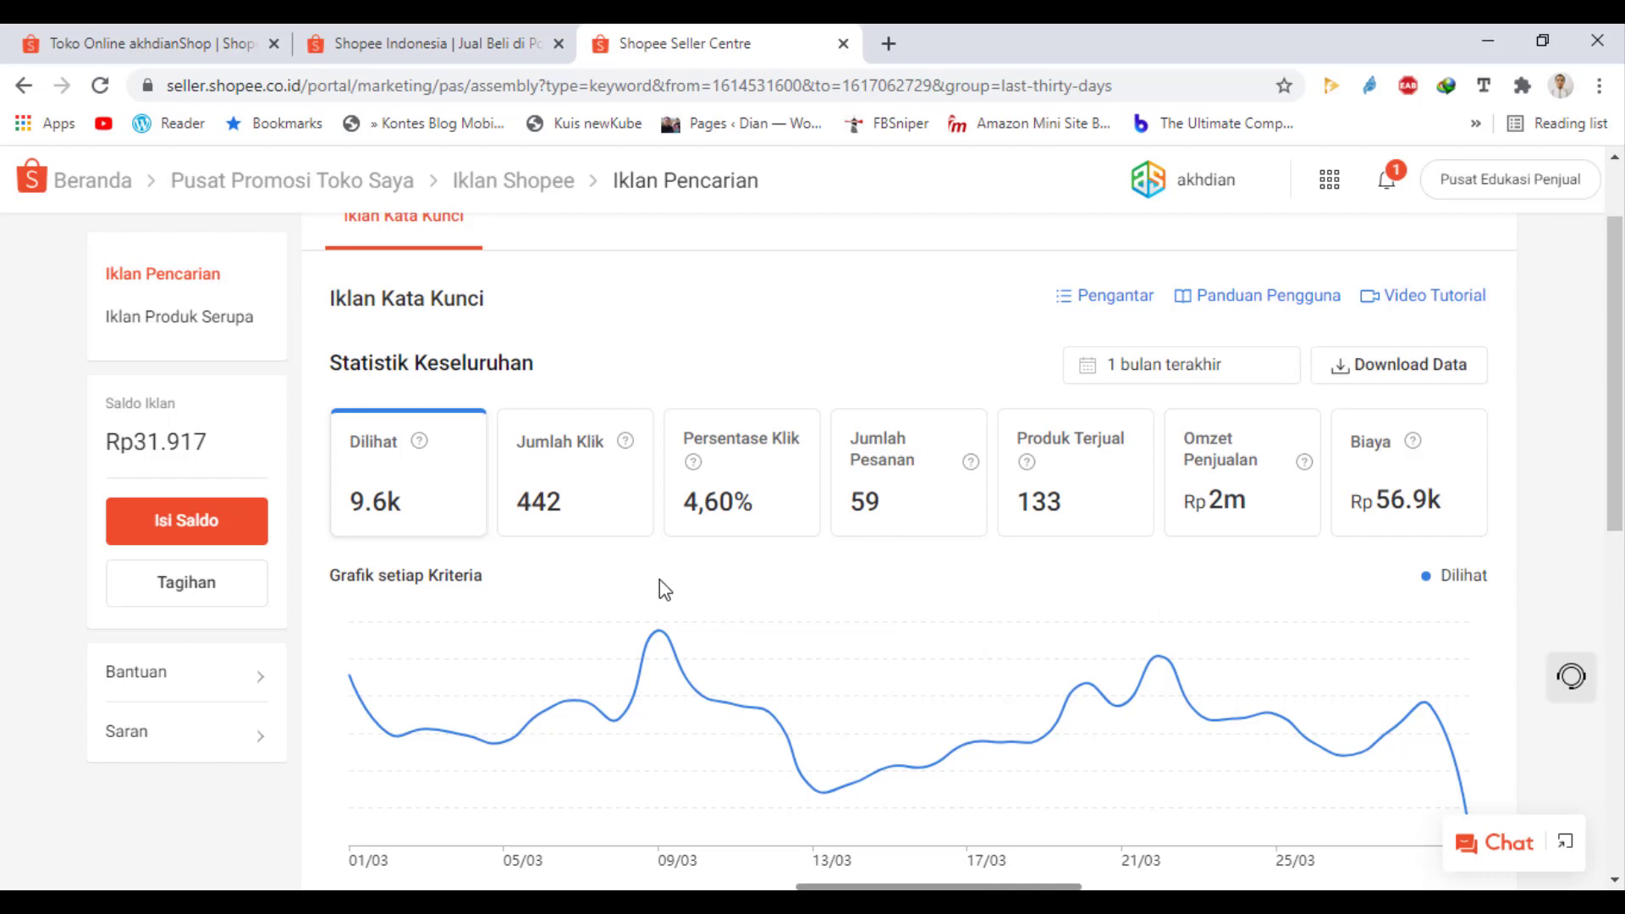
scroll(659, 581, "up", 2)
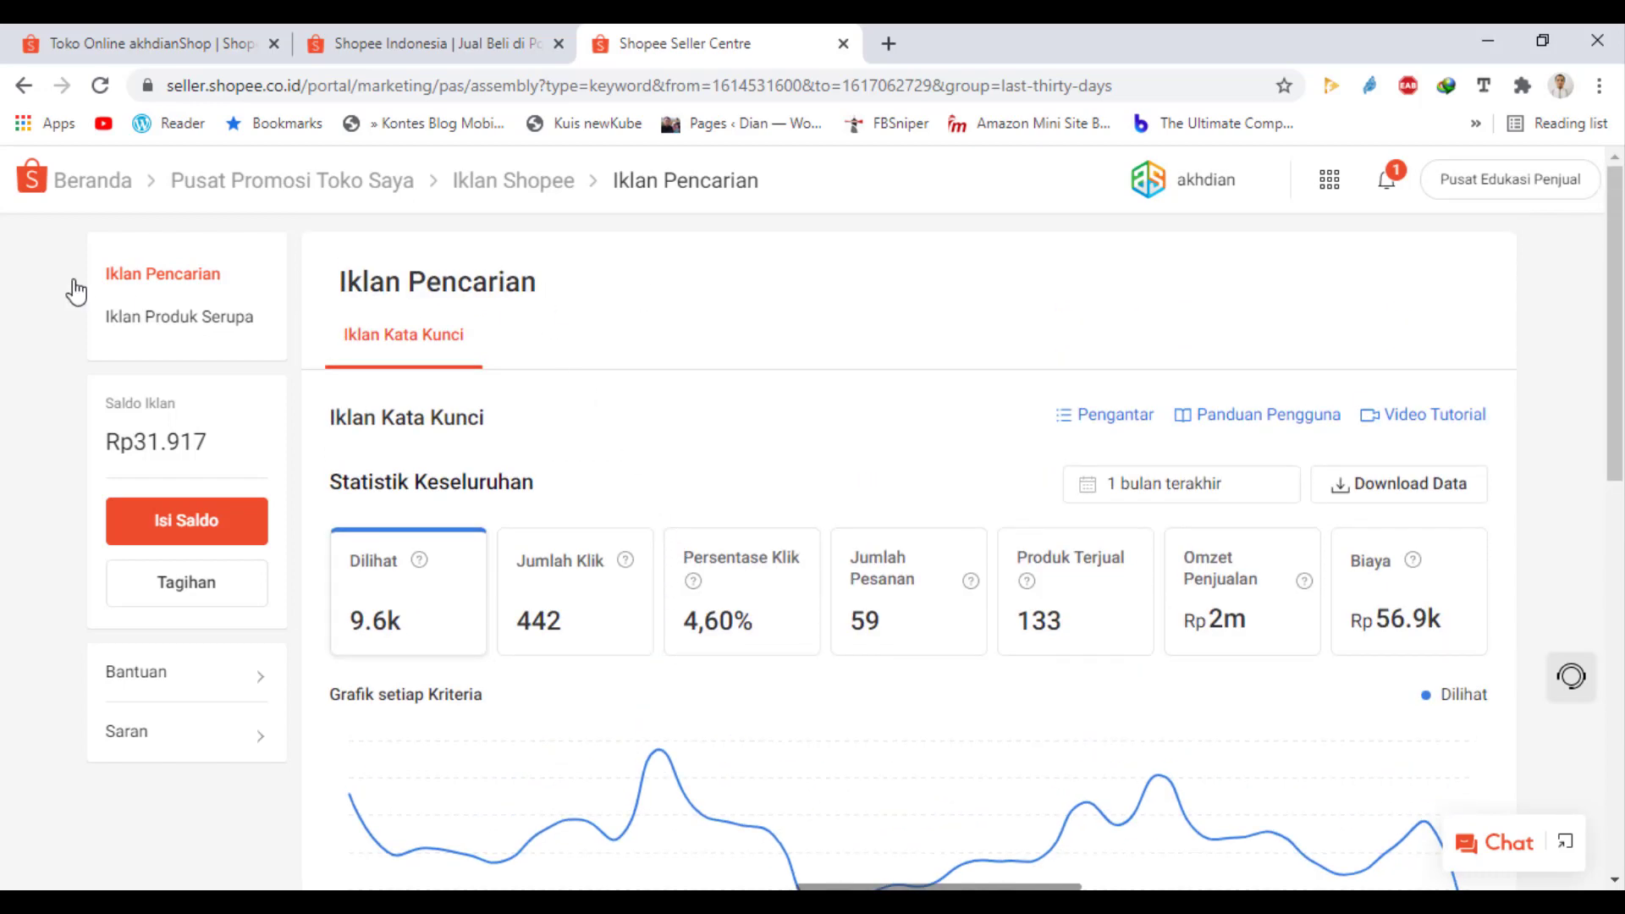
- Open the details of the first Paket Rangkaian Listrik keyword ad in Iklan Pencarian and review its one-month statistics and graph
left_click(486, 205)
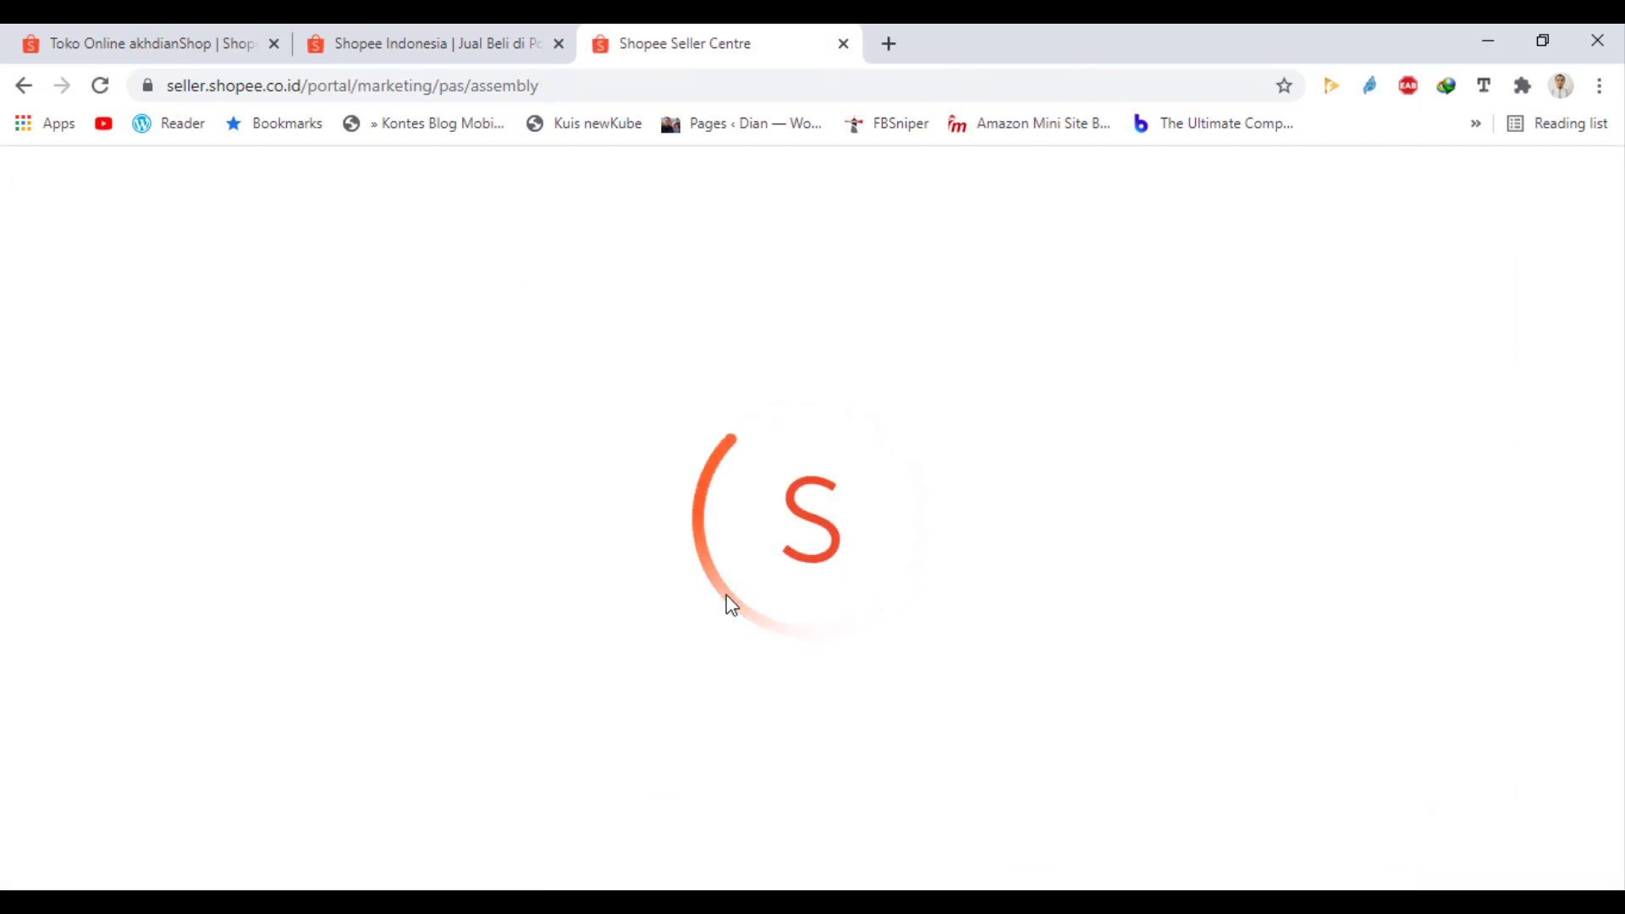
scroll(728, 610, "down", 4)
scroll(728, 618, "down", 5)
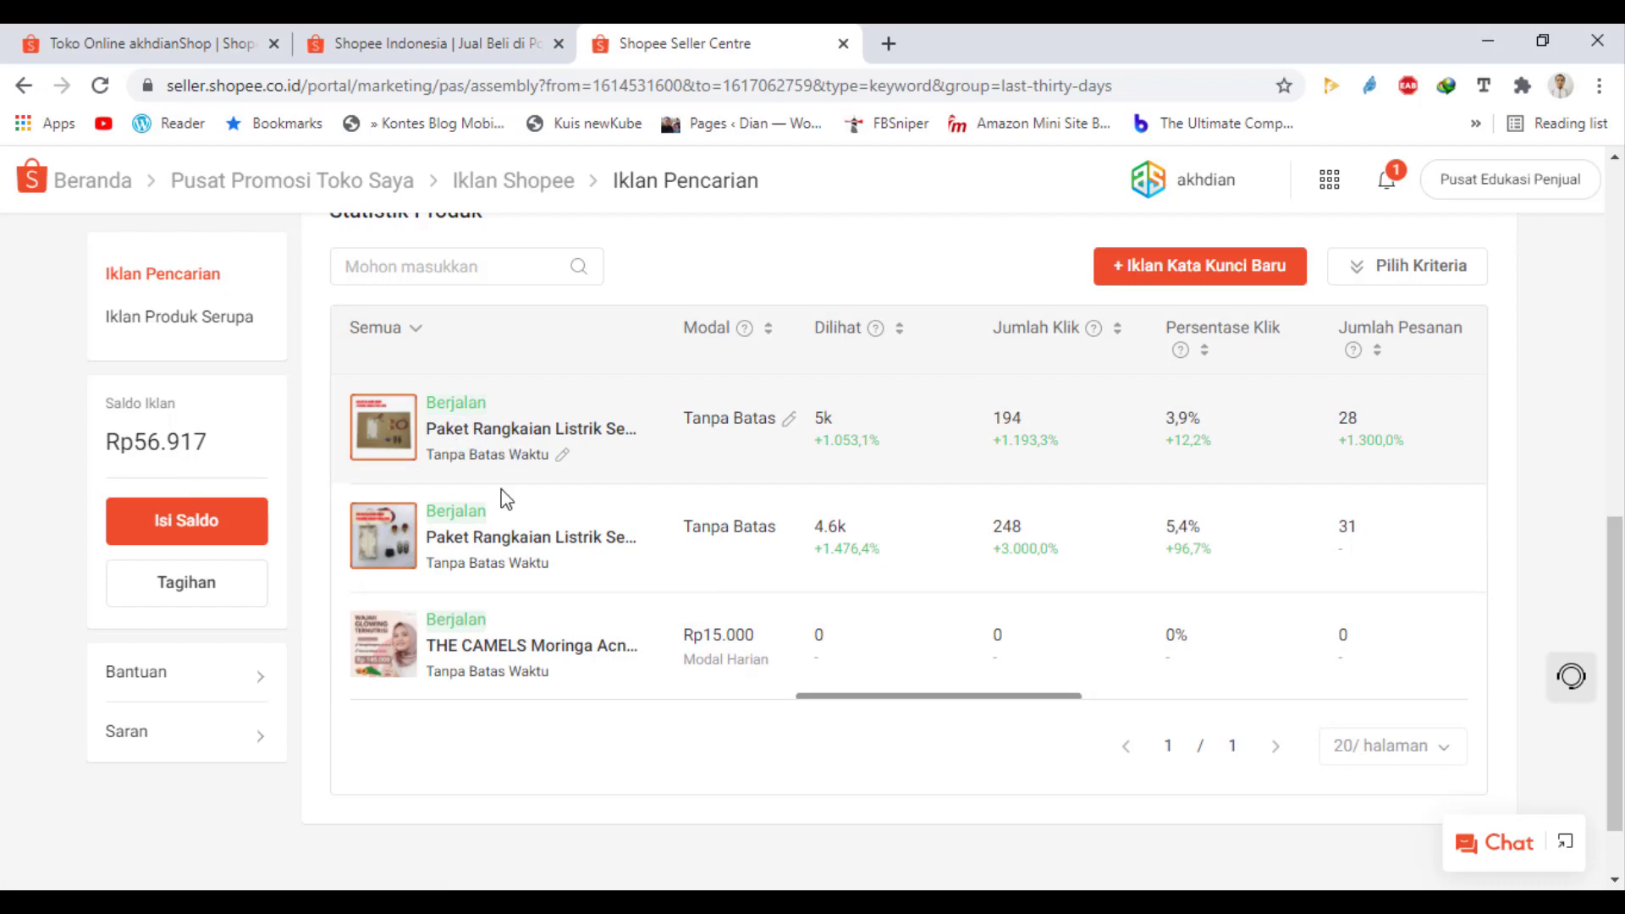
left_click(439, 487)
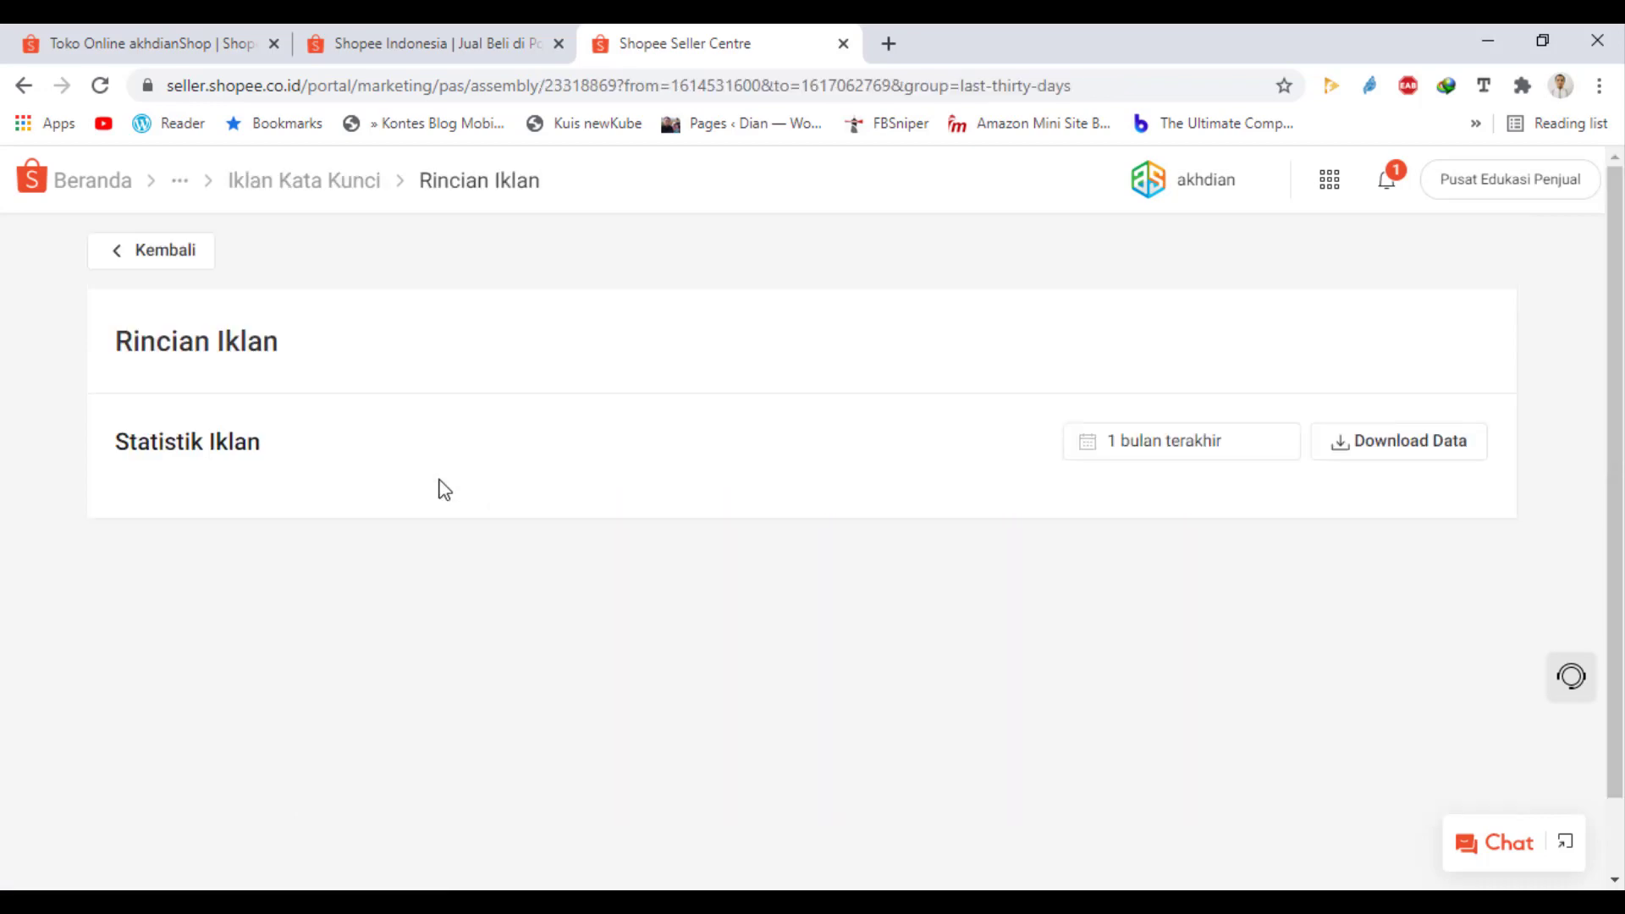
scroll(465, 781, "down", 3)
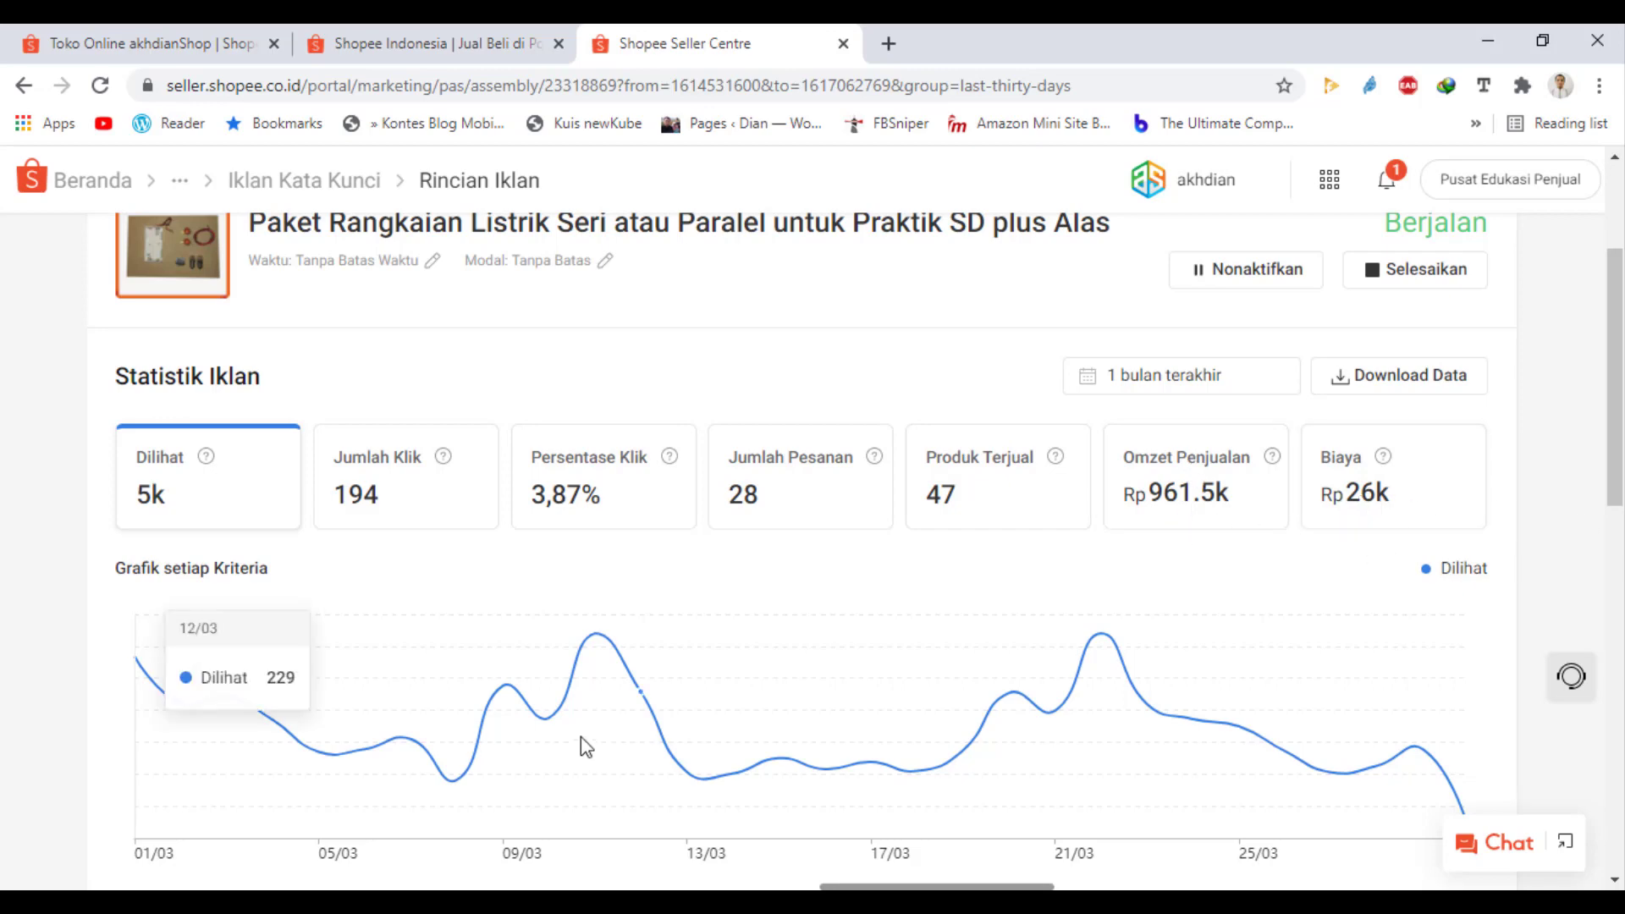
scroll(581, 739, "down", 7)
scroll(217, 580, "up", 4)
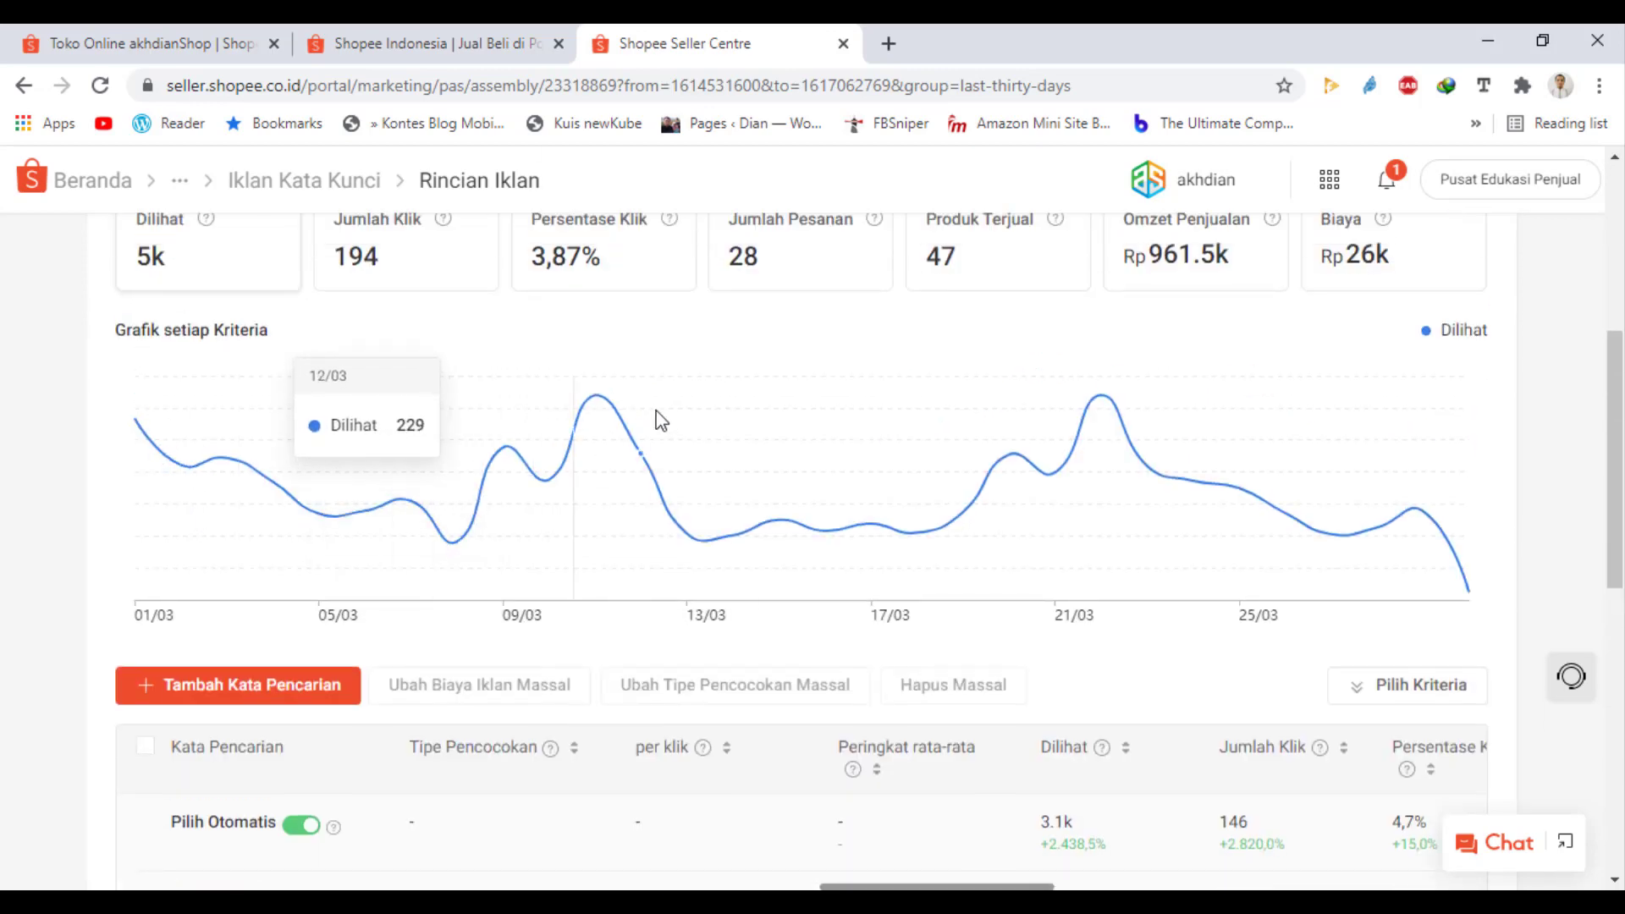
- Examine the match type, cost per click, average rank and views of each keyword in the Paket Rangkaian Listrik ad
scroll(246, 658, "down", 5)
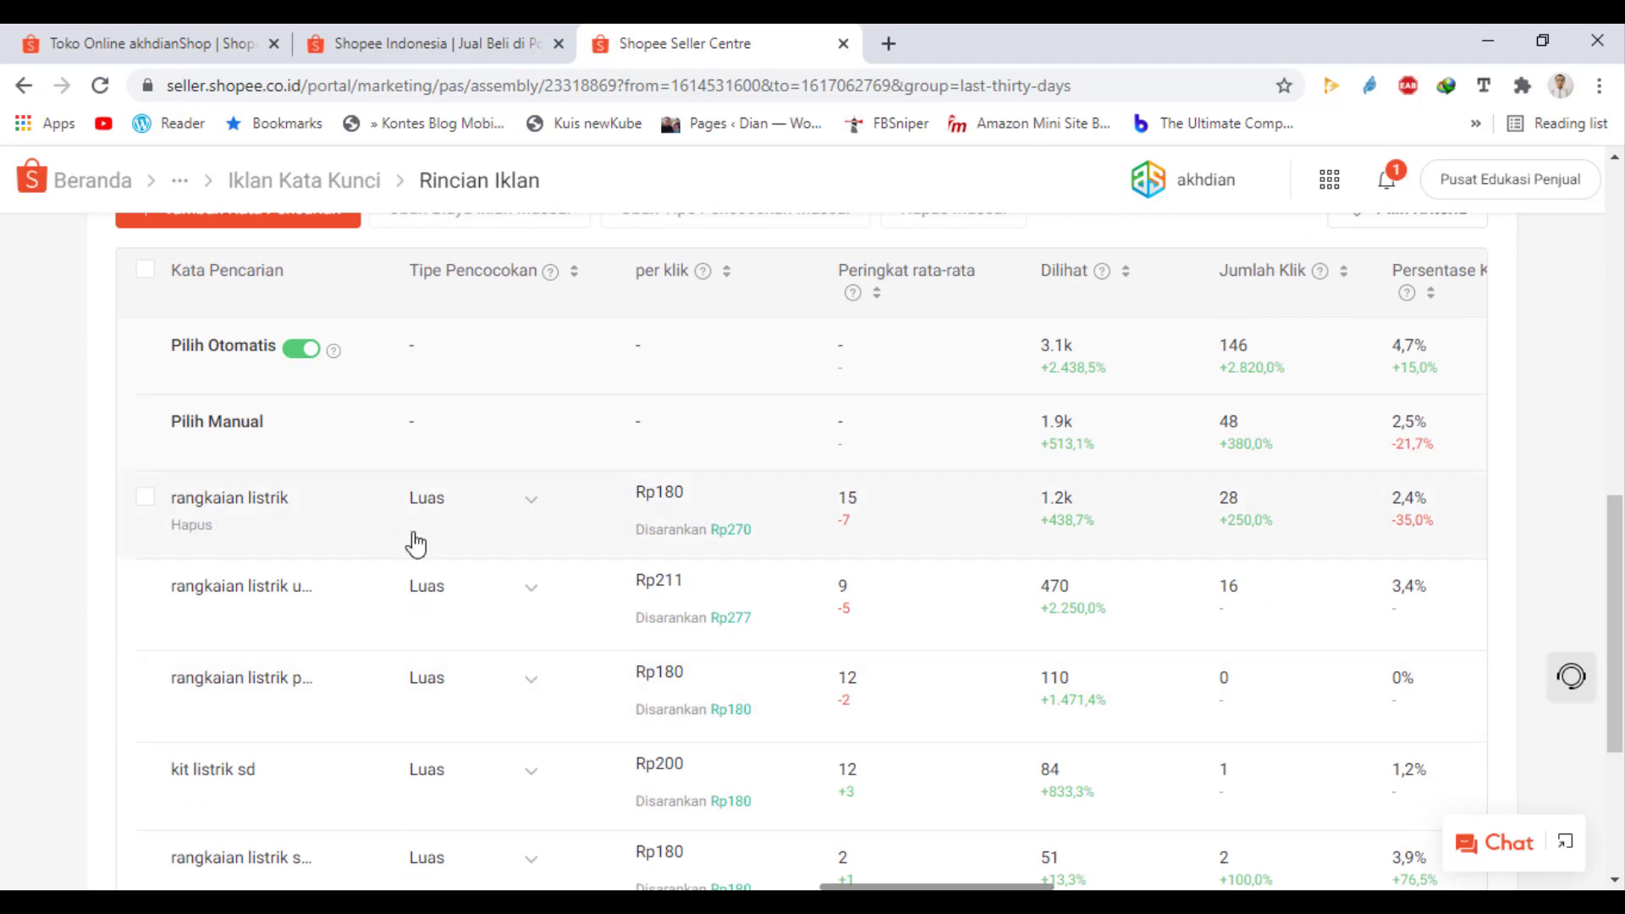
scroll(338, 550, "down", 2)
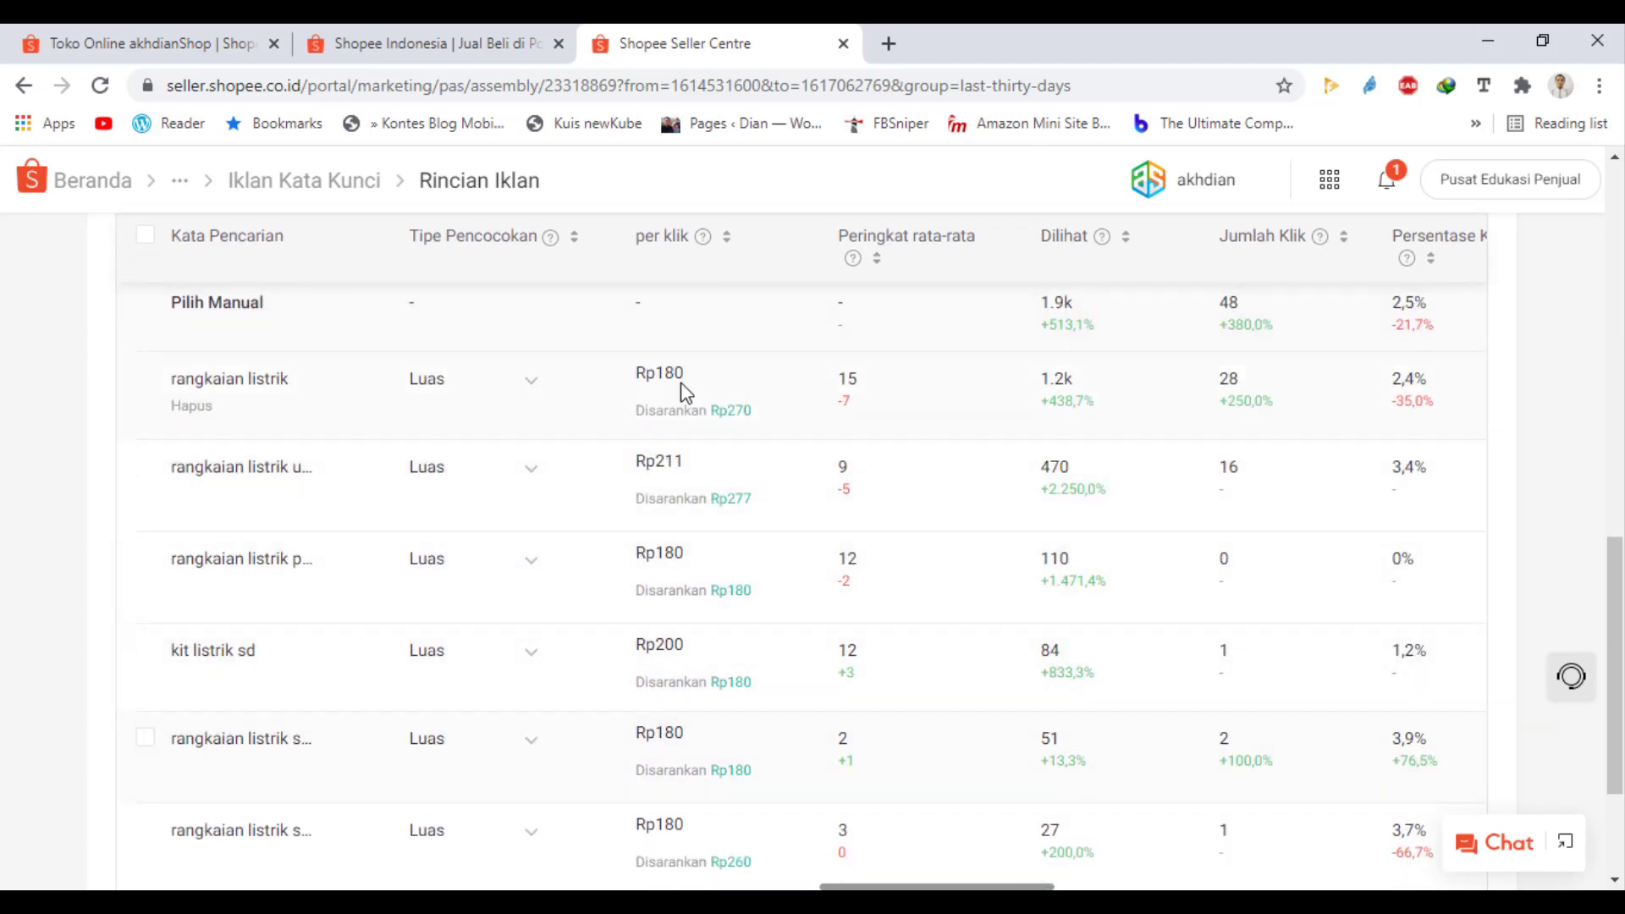
scroll(707, 617, "down", 2)
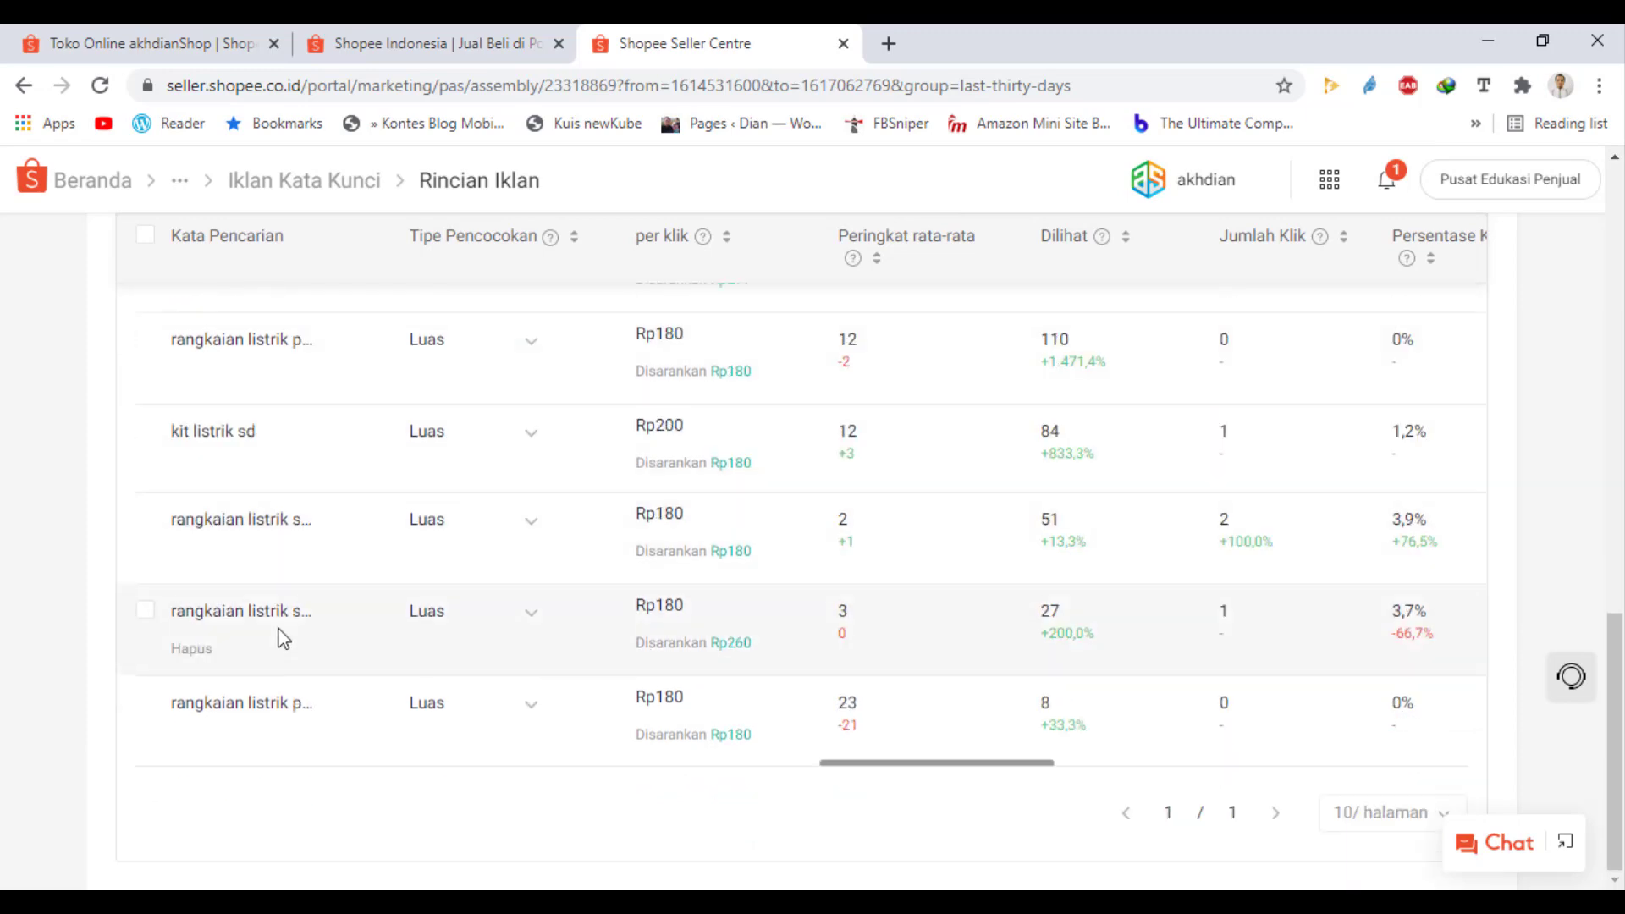
scroll(392, 639, "up", 7)
scroll(392, 639, "up", 7)
- Return to the keyword ad list, open the THE CAMELS ad details and review its statistics, keywords and costs per click
left_click(150, 251)
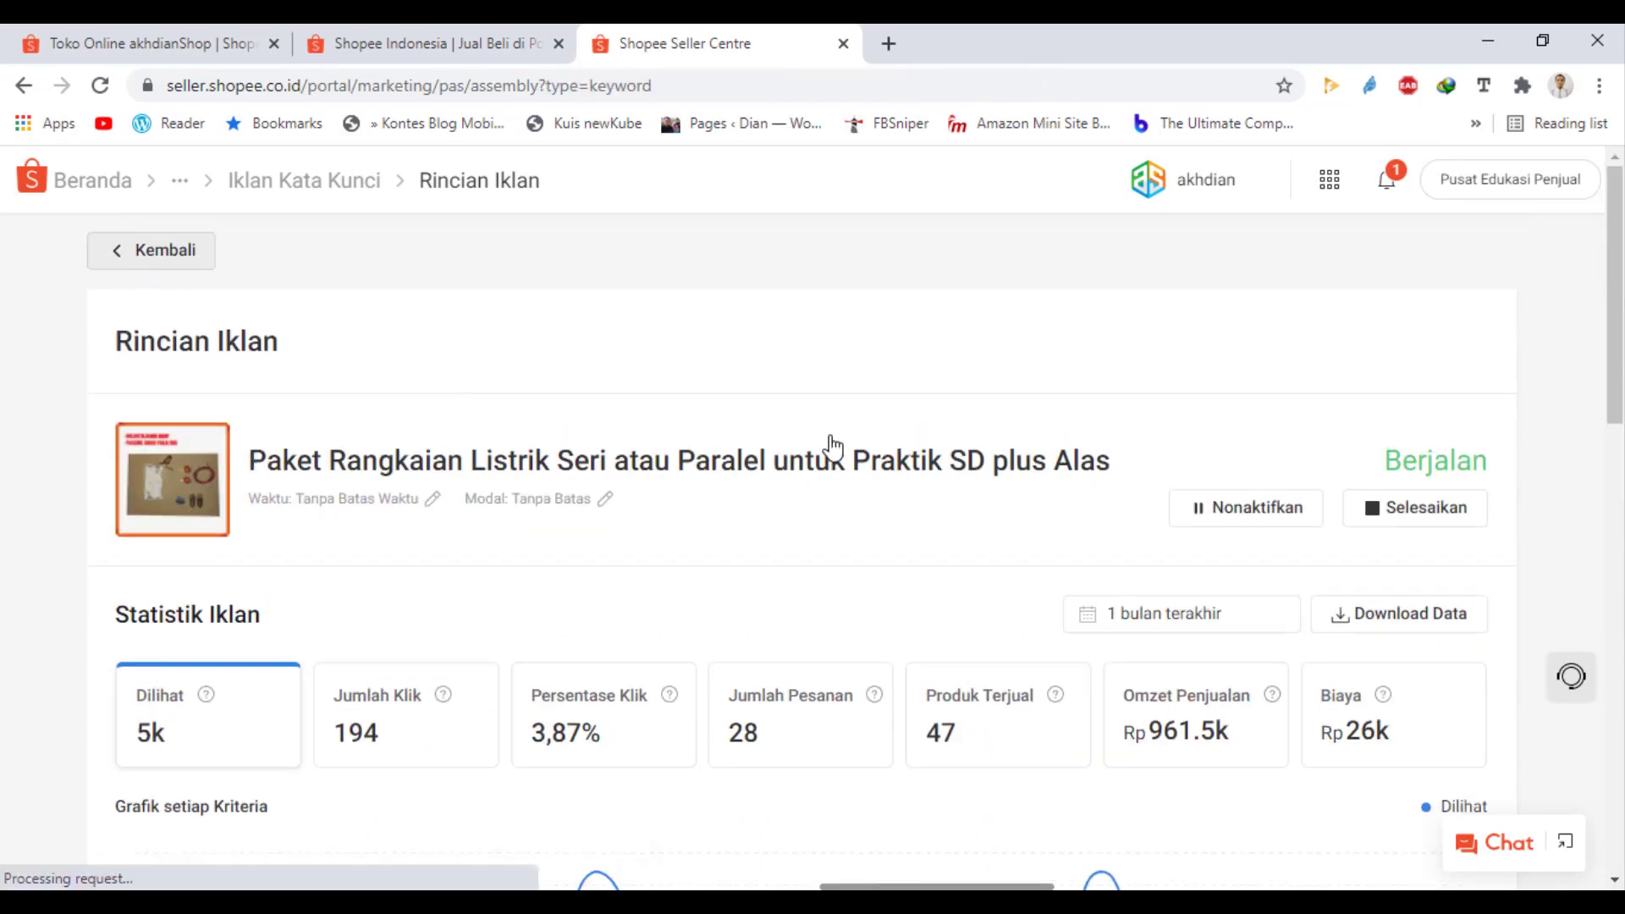
scroll(855, 432, "down", 6)
scroll(856, 432, "down", 4)
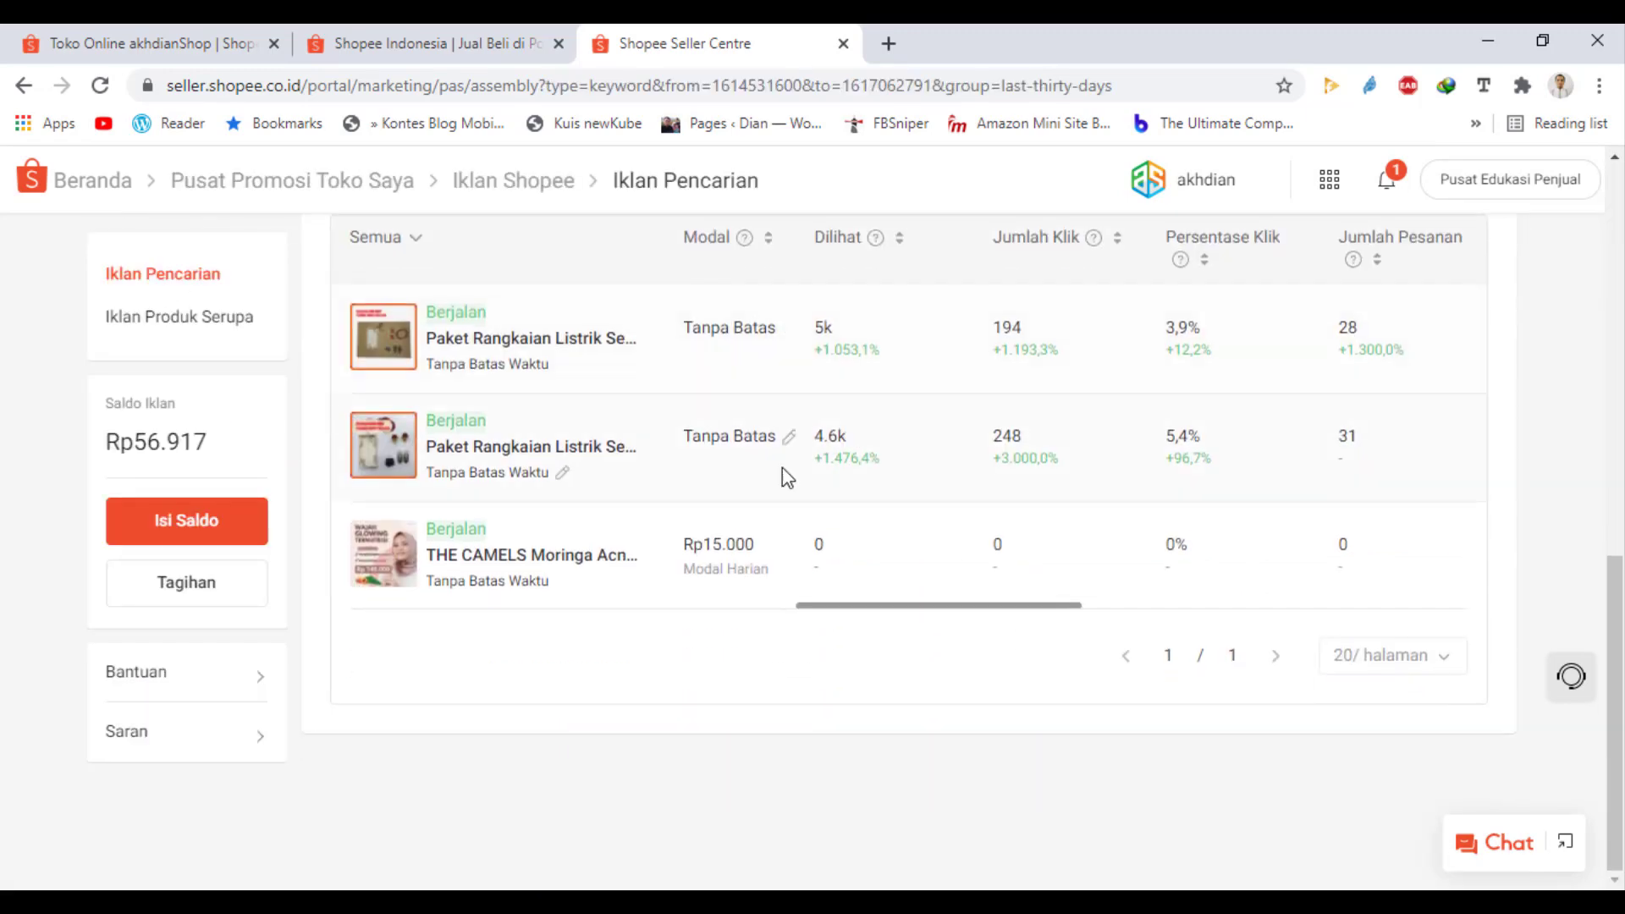
left_click(539, 557)
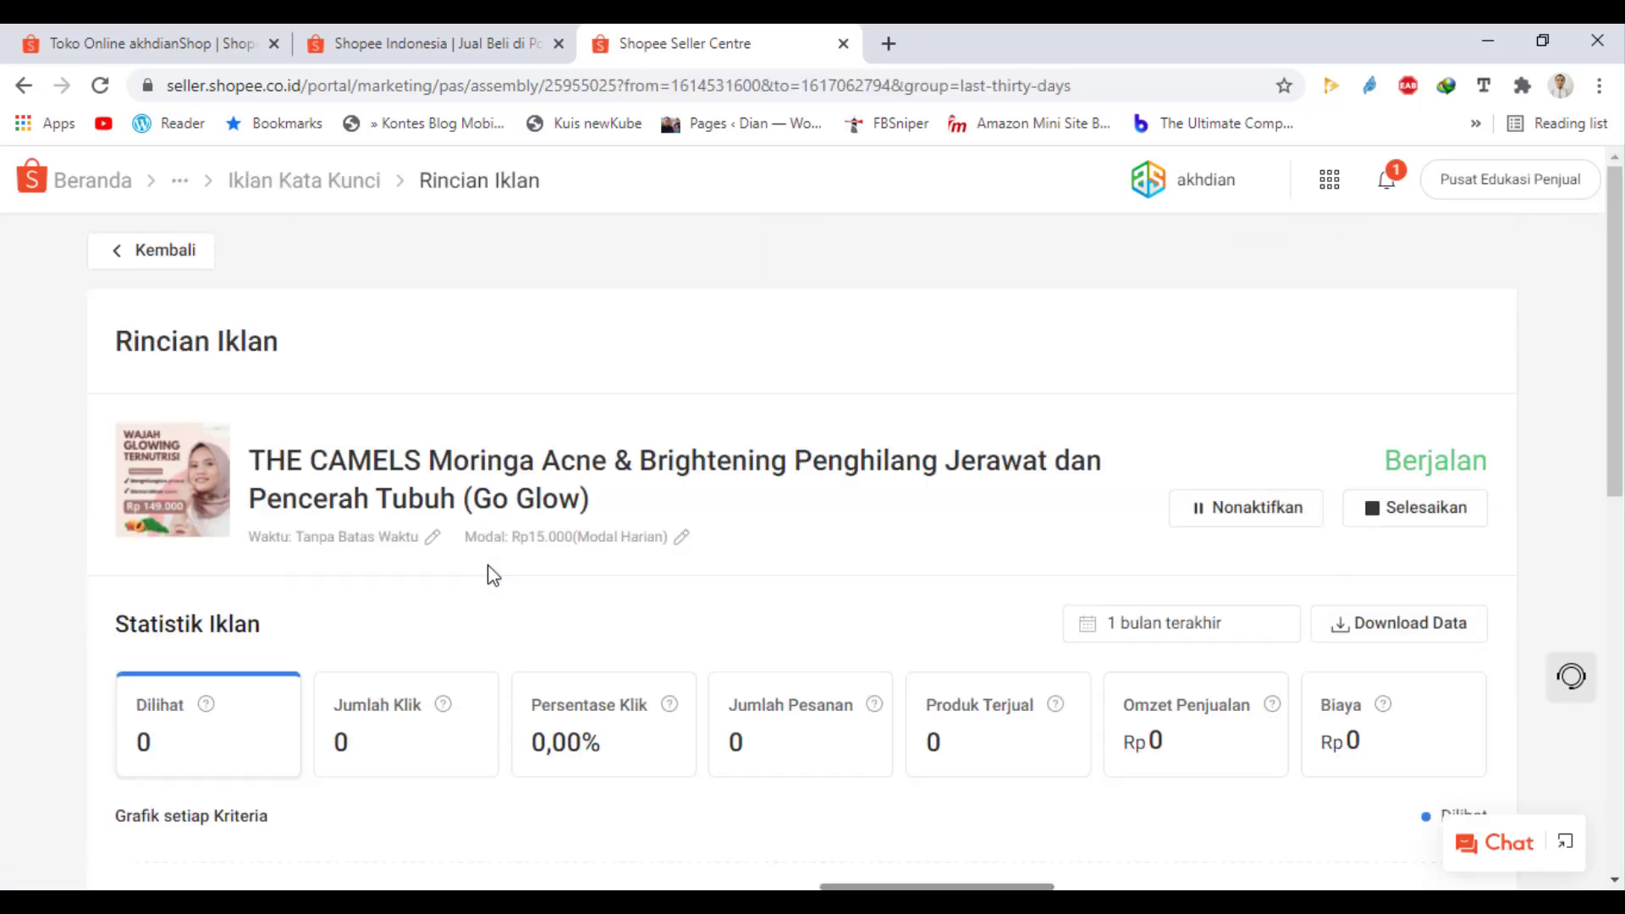
scroll(490, 573, "down", 5)
scroll(297, 667, "down", 4)
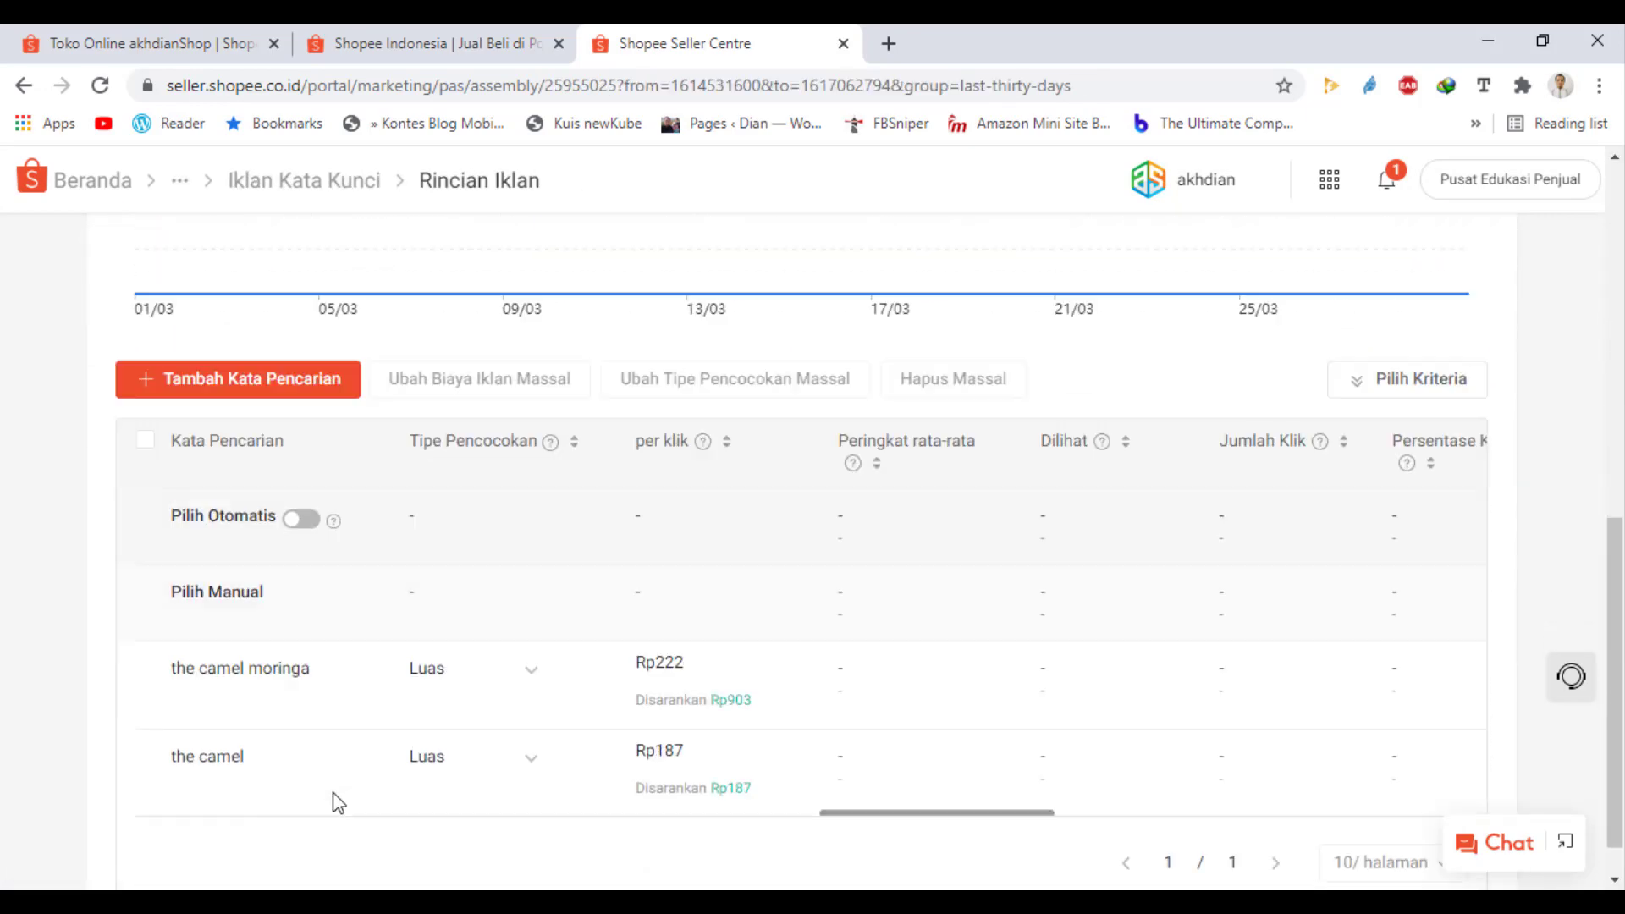
scroll(389, 728, "up", 5)
scroll(1116, 432, "up", 5)
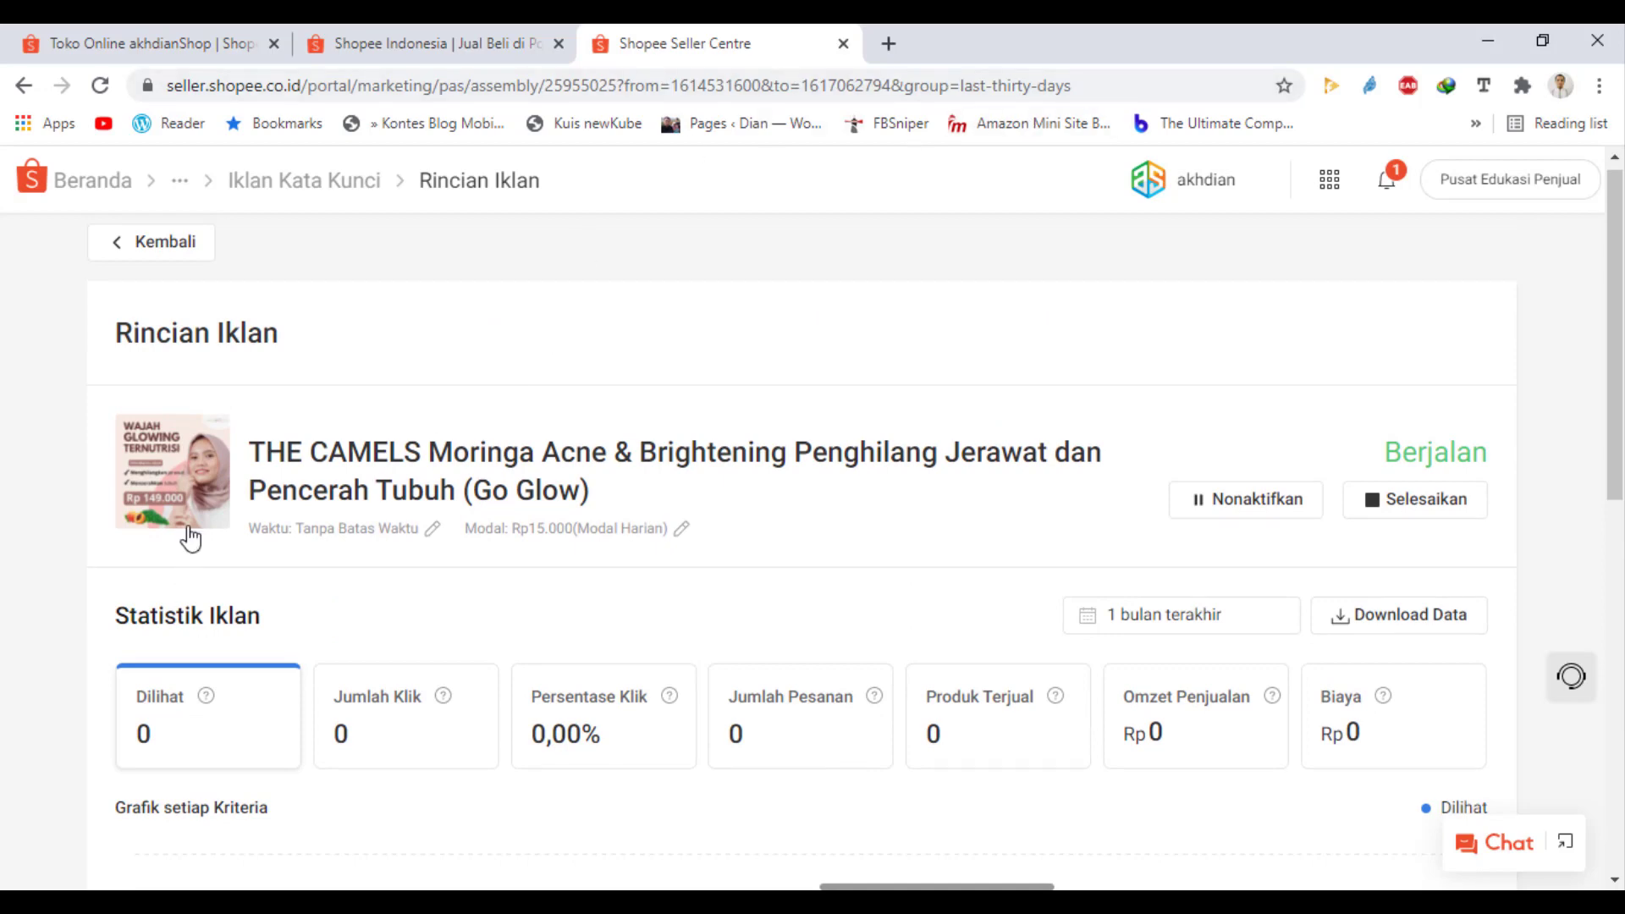
- Open the seller's own Shopee store page in a new browser tab and search within the store for "the camel"
left_click(888, 43)
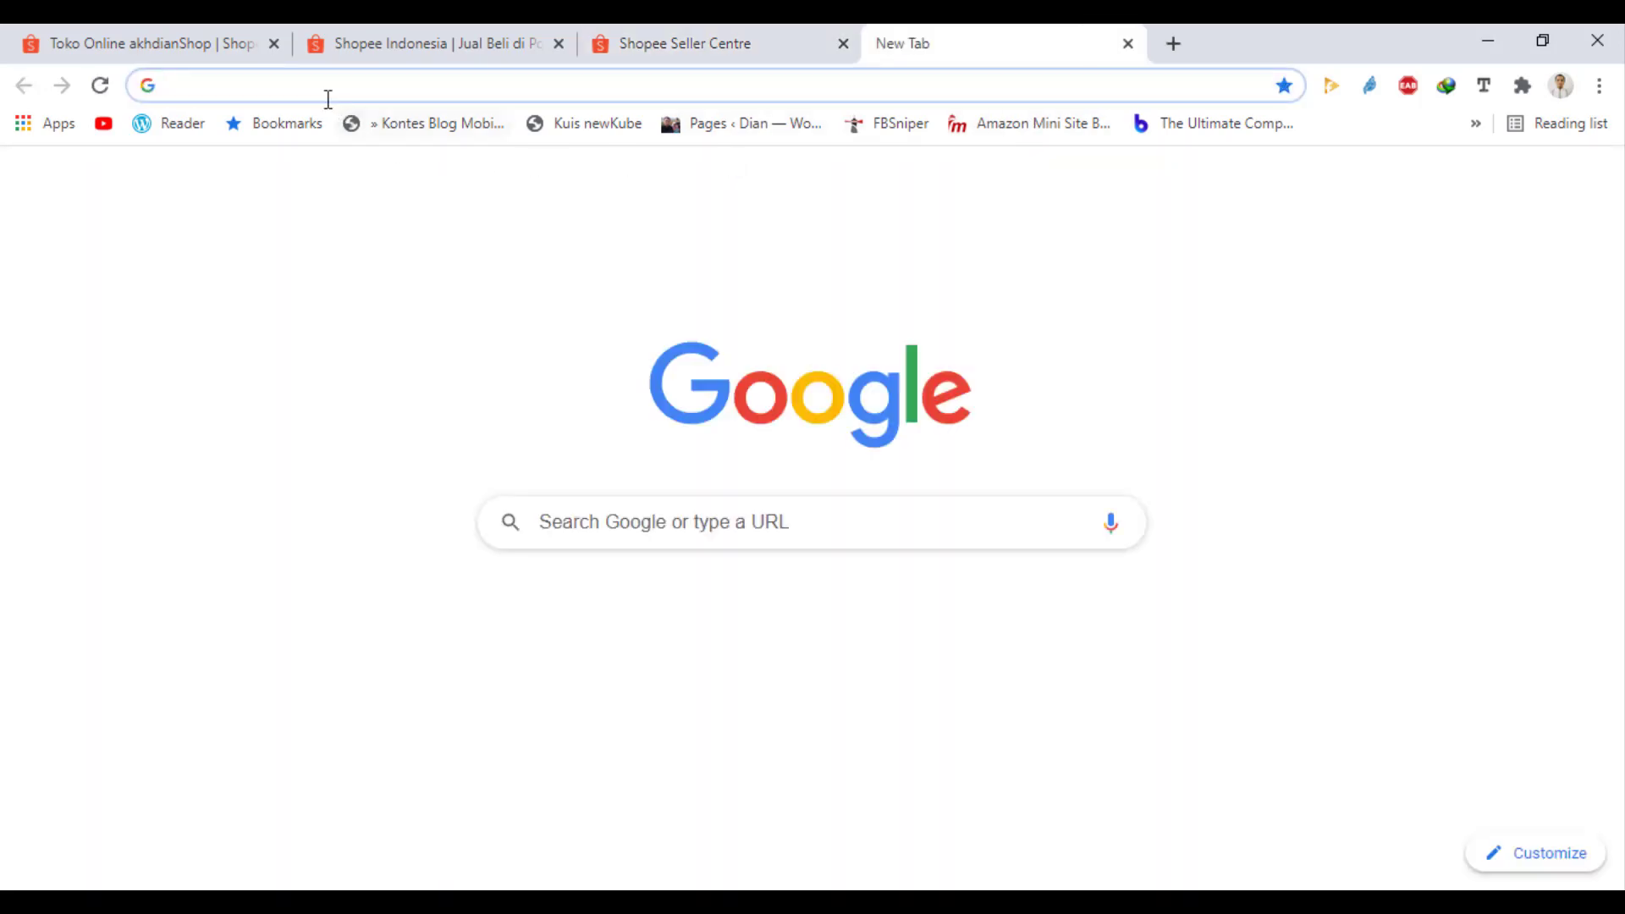
left_click(1068, 645)
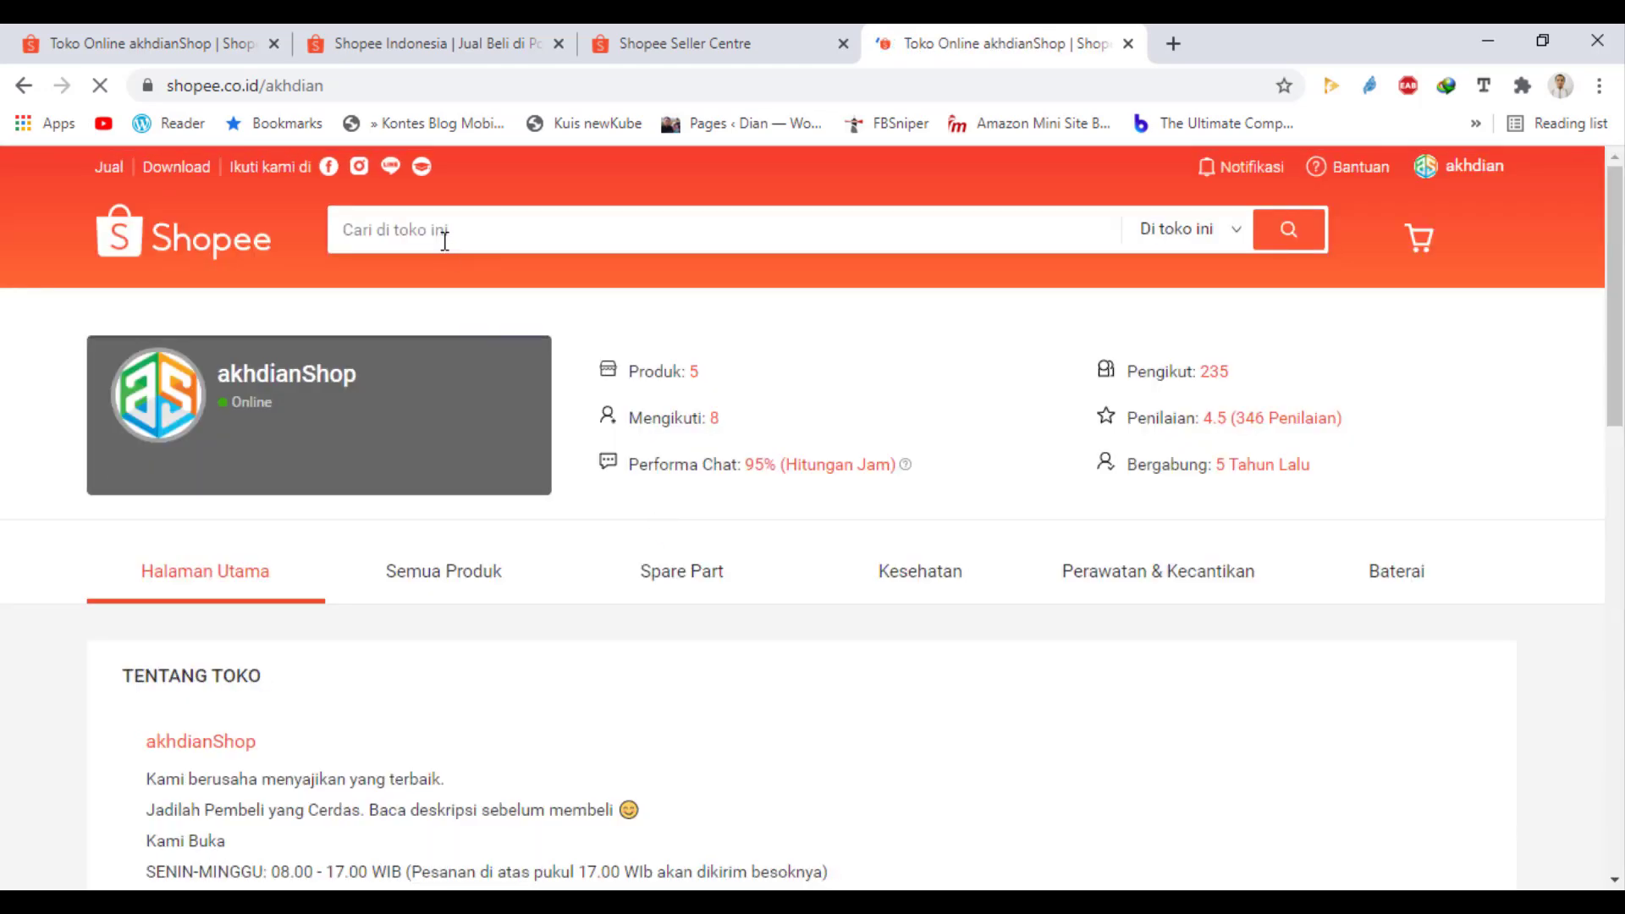
left_click(444, 241)
type("th")
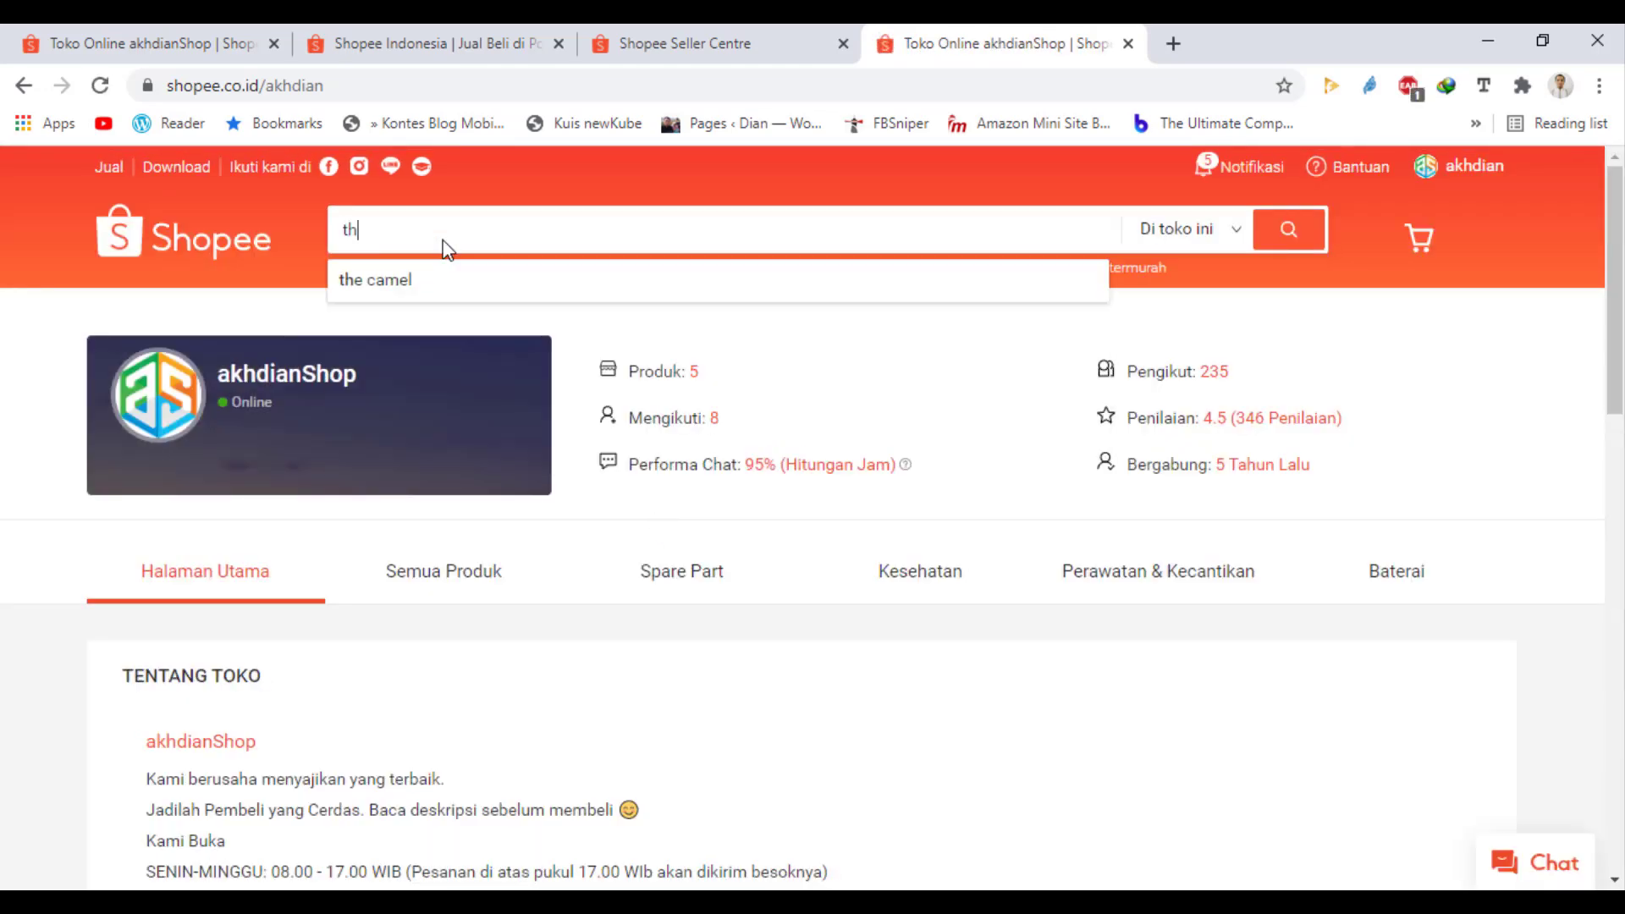
type("e c")
left_click(391, 279)
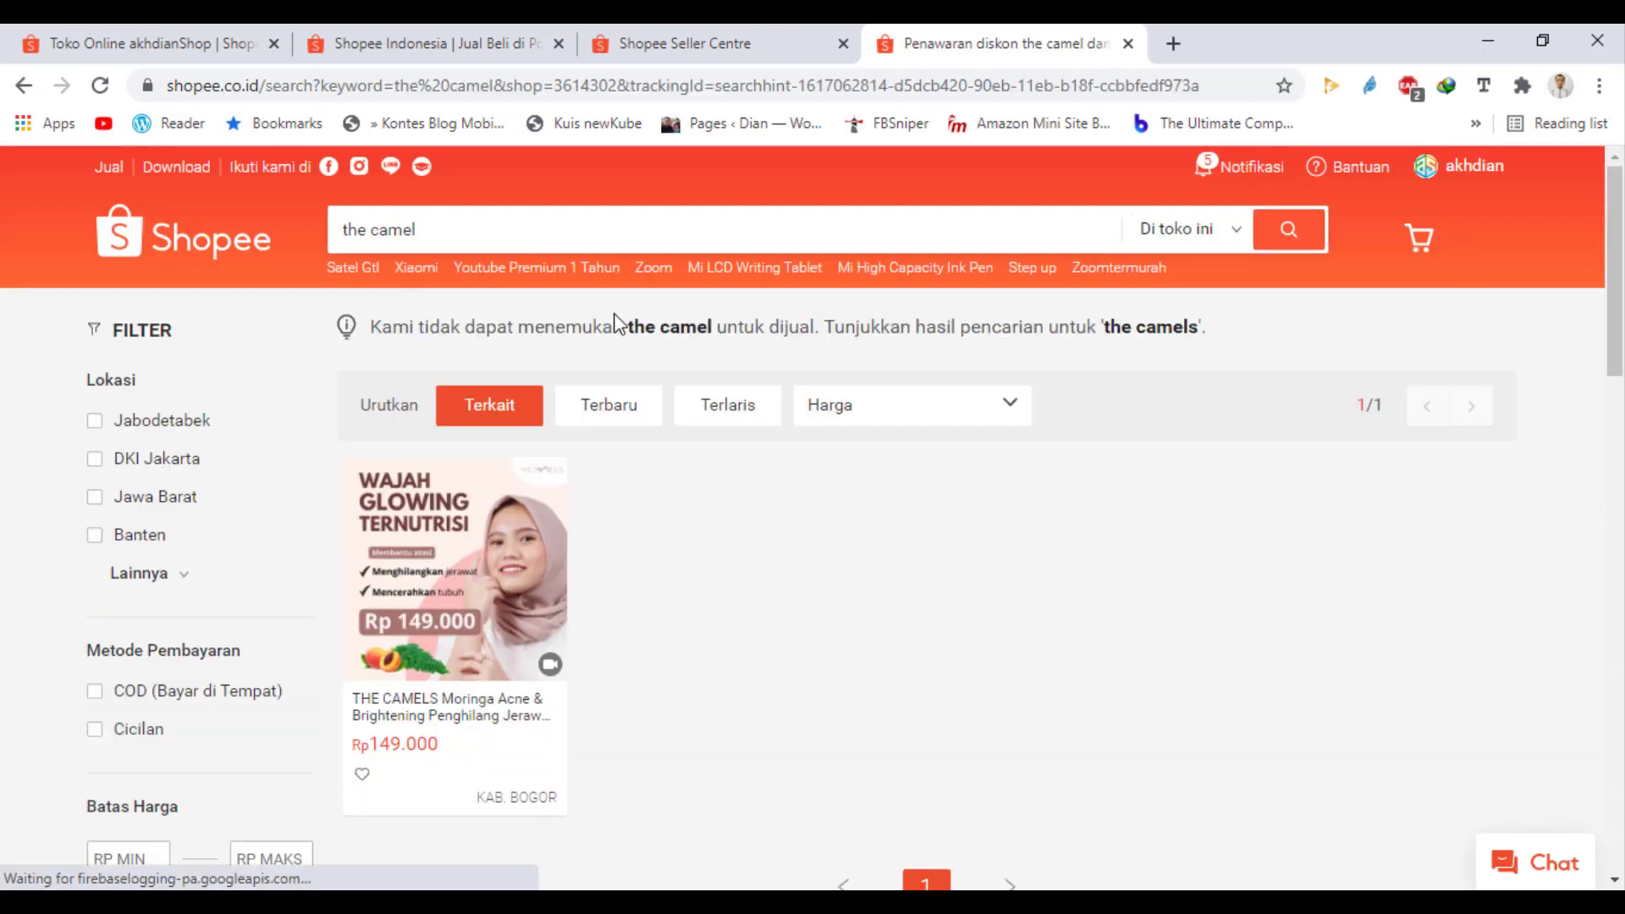
- Extend the "the camel" search to all of Shopee and look through the first results page for the THE CAMELS ad
left_click(1235, 230)
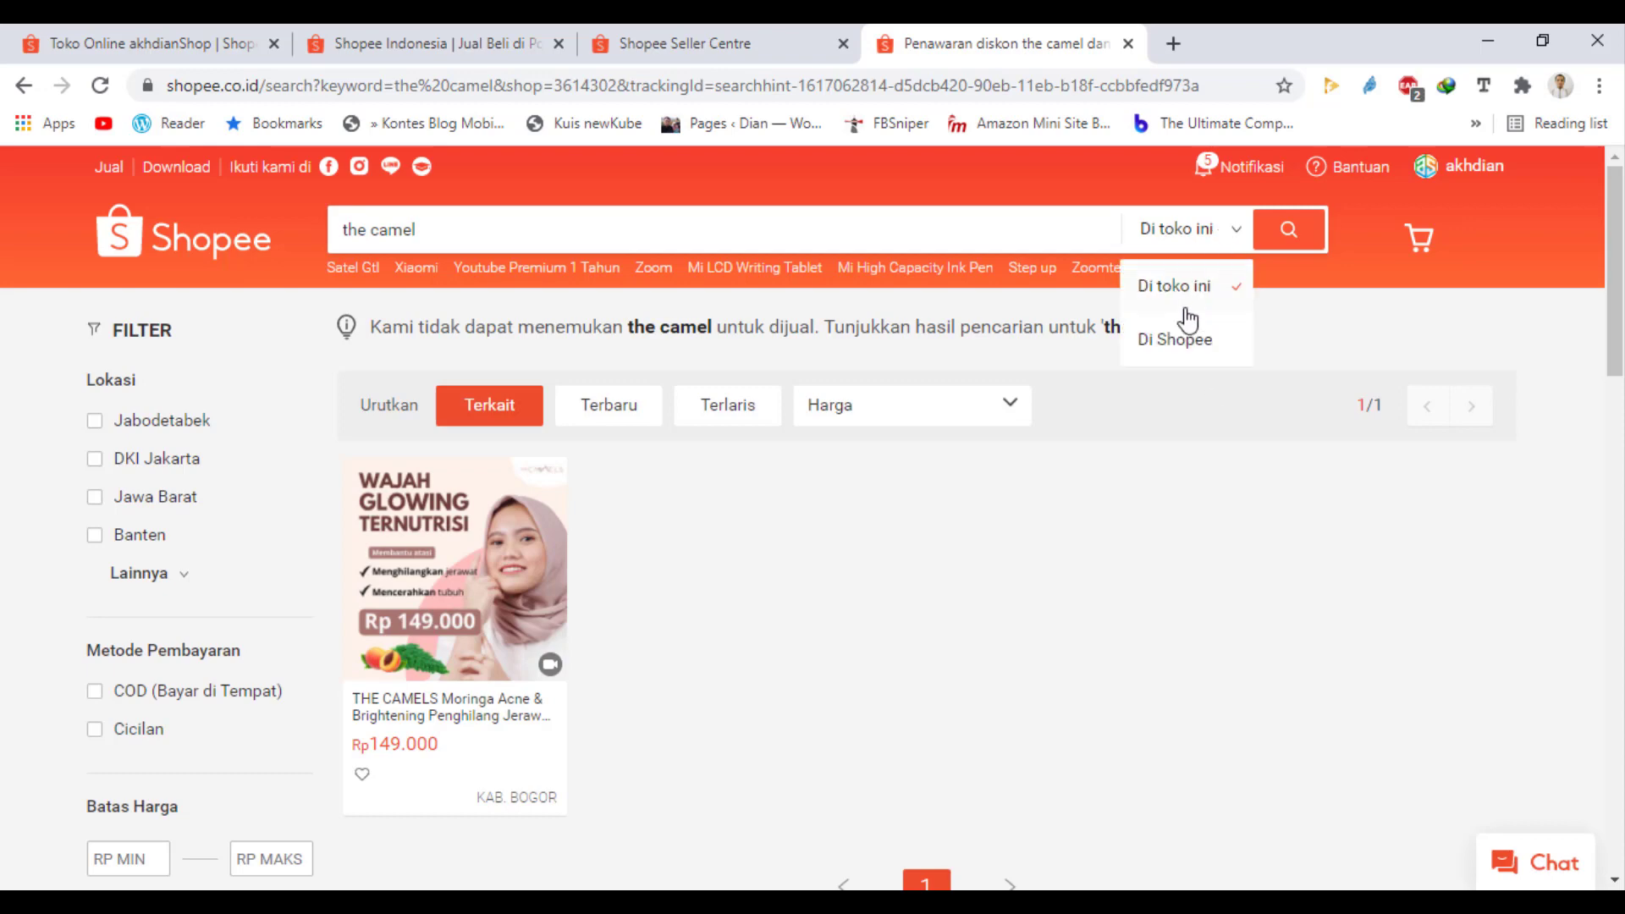
left_click(1179, 342)
left_click(1288, 247)
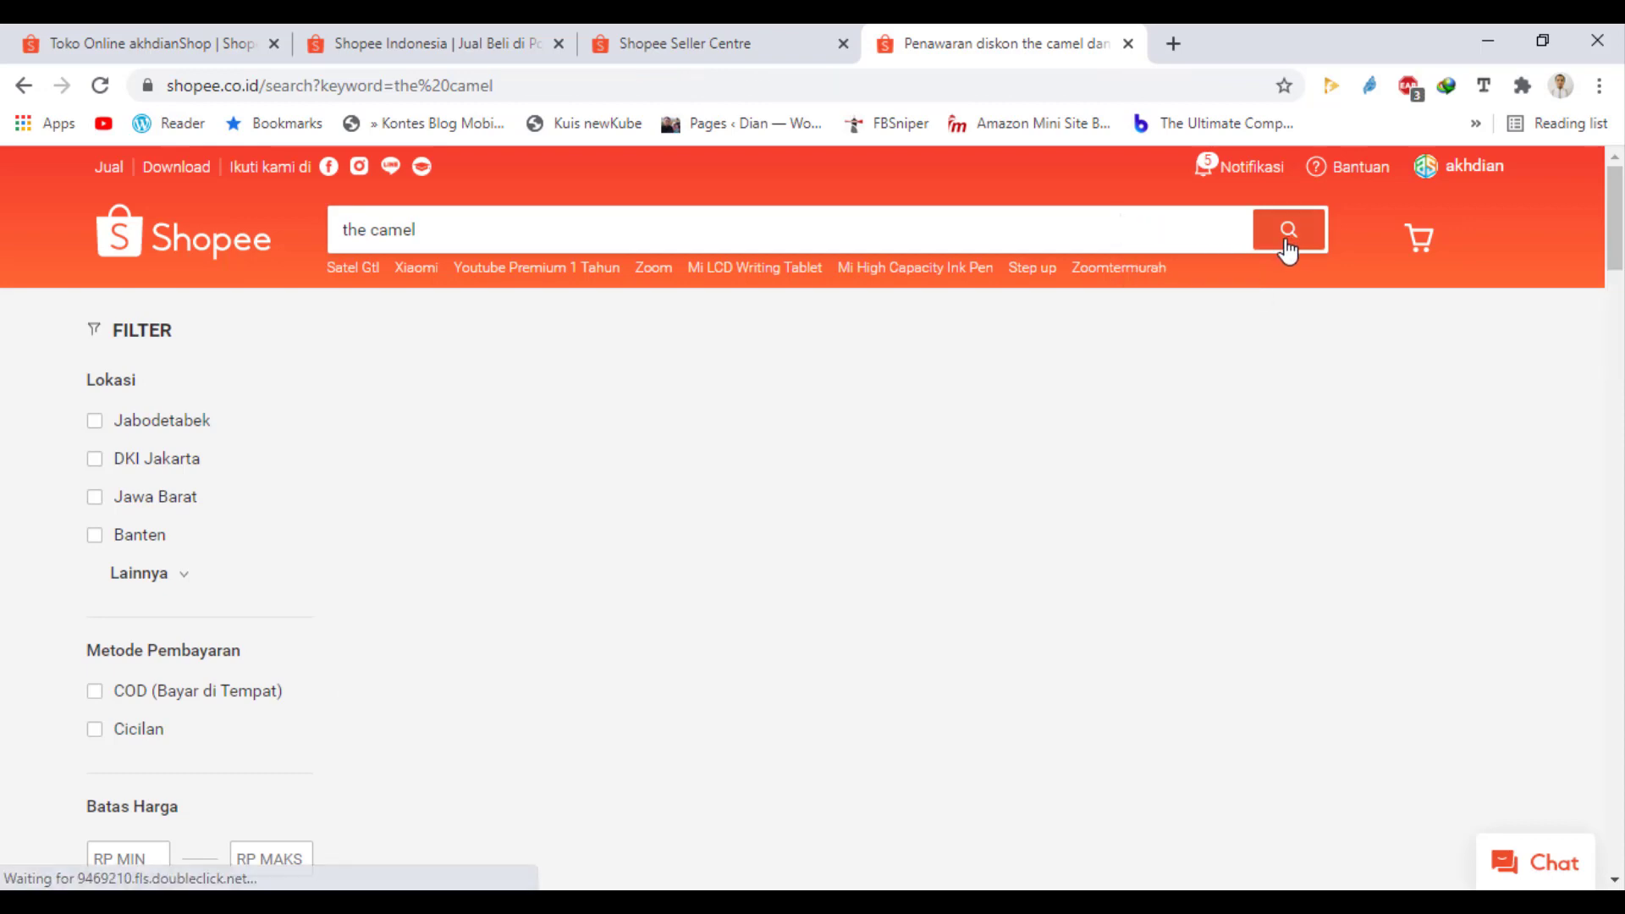
scroll(1595, 631, "down", 7)
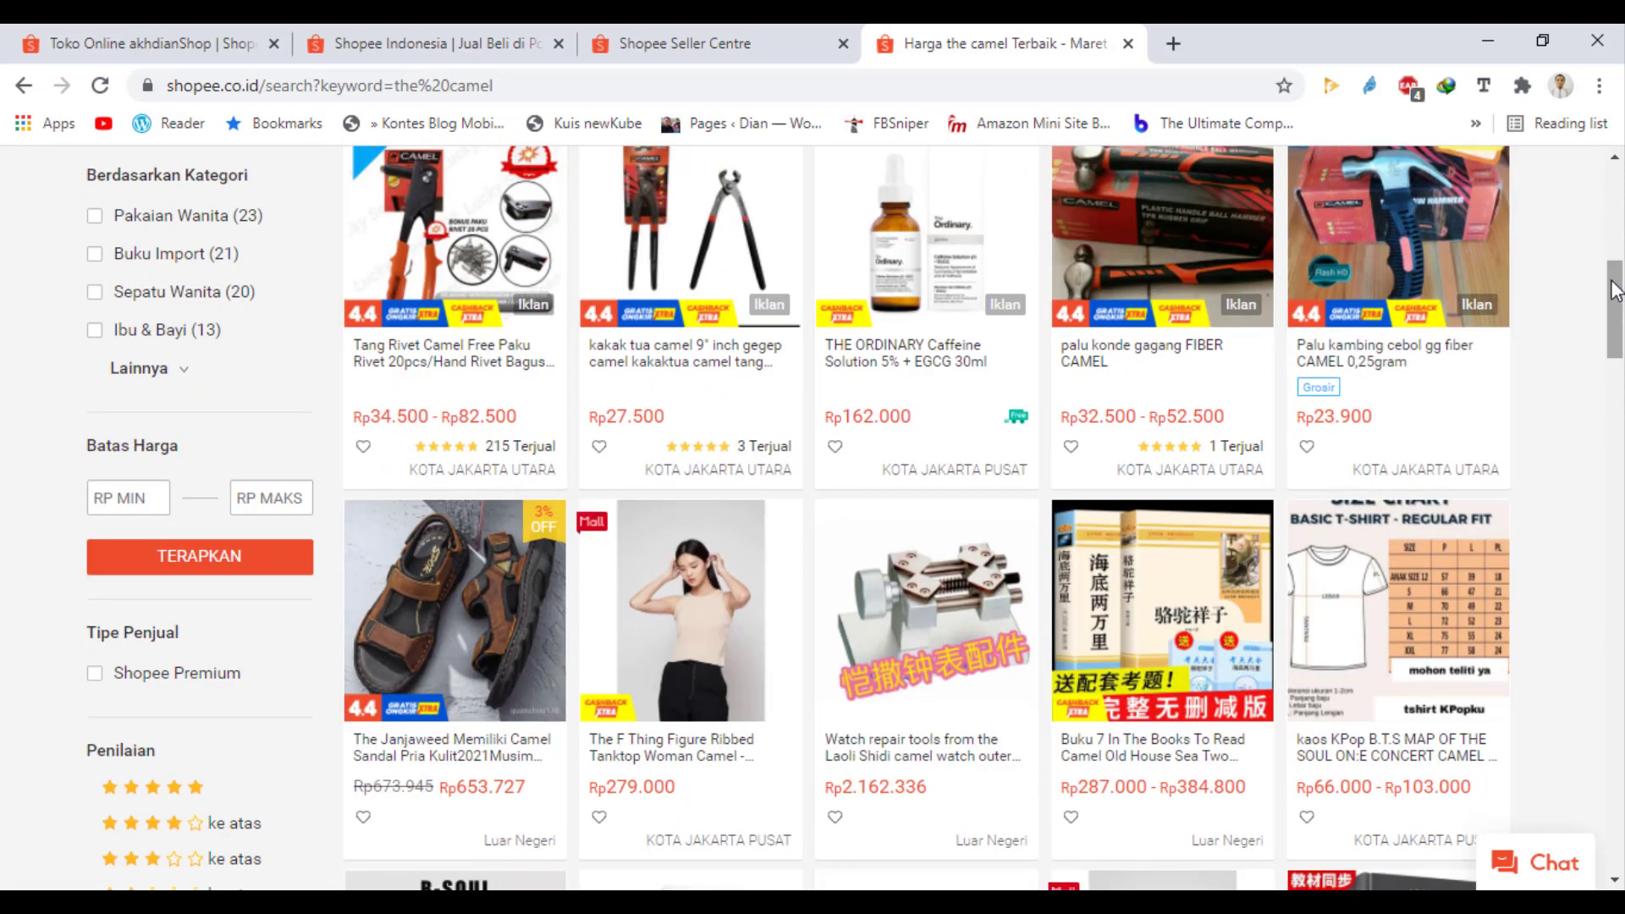
scroll(1397, 424, "down", 3)
left_click_drag(1621, 342, 1622, 669)
mouse_move(1617, 772)
left_mouse_down()
mouse_move(1617, 799)
mouse_move(1611, 743)
left_mouse_up()
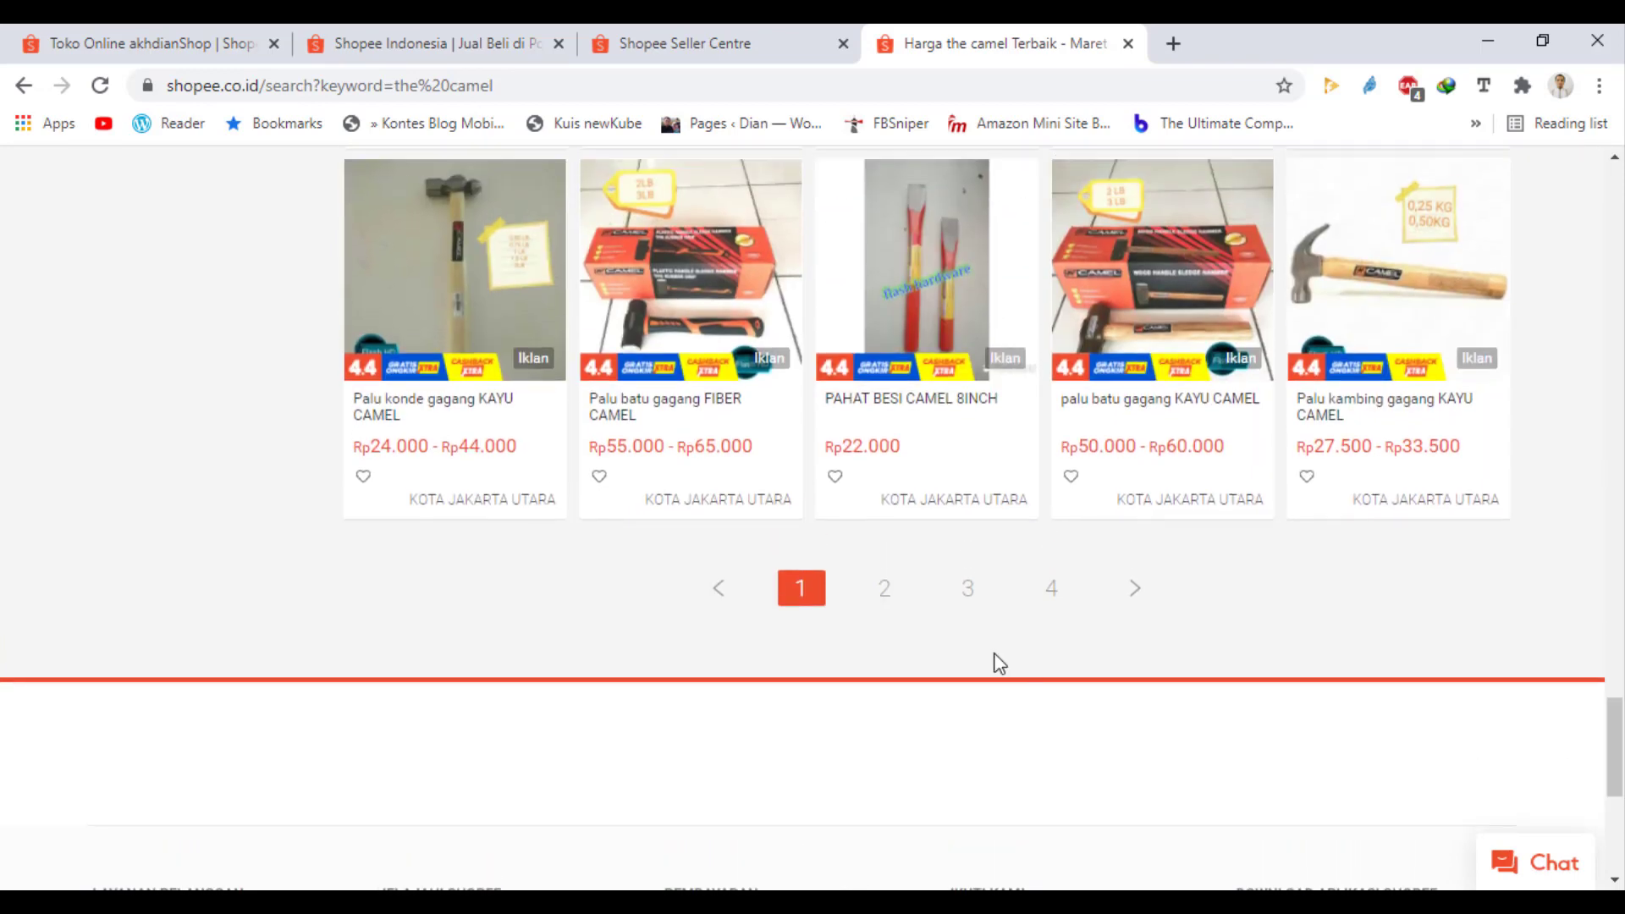
- Open page 2 of the "the camel" results and examine where the THE CAMELS product ad is placed
left_click(895, 605)
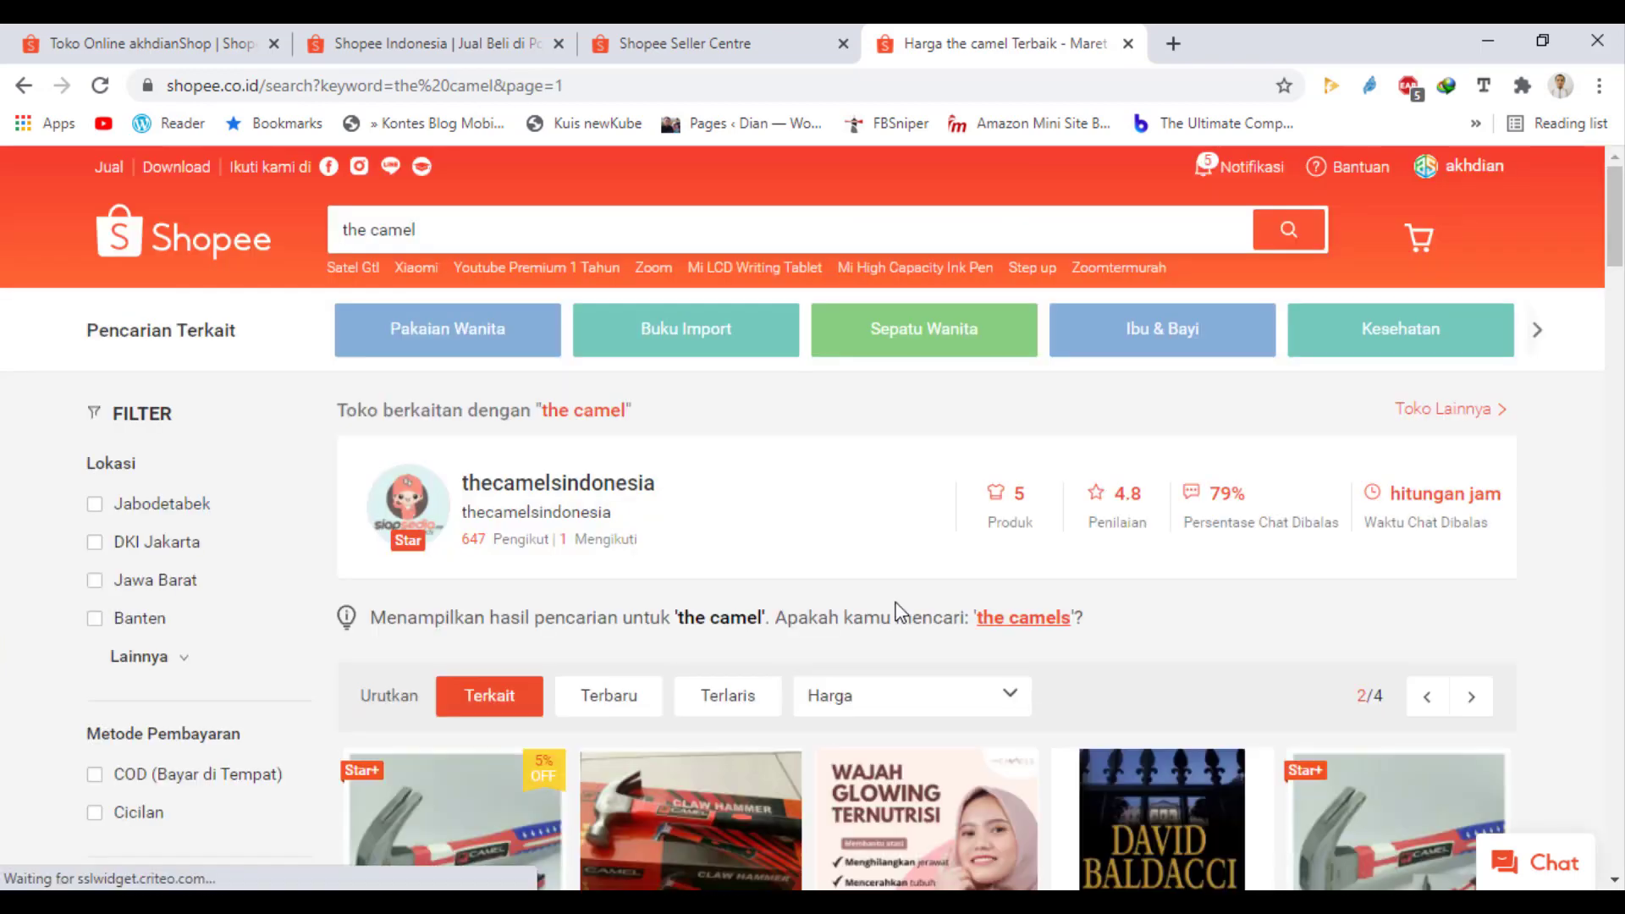
scroll(895, 604, "down", 5)
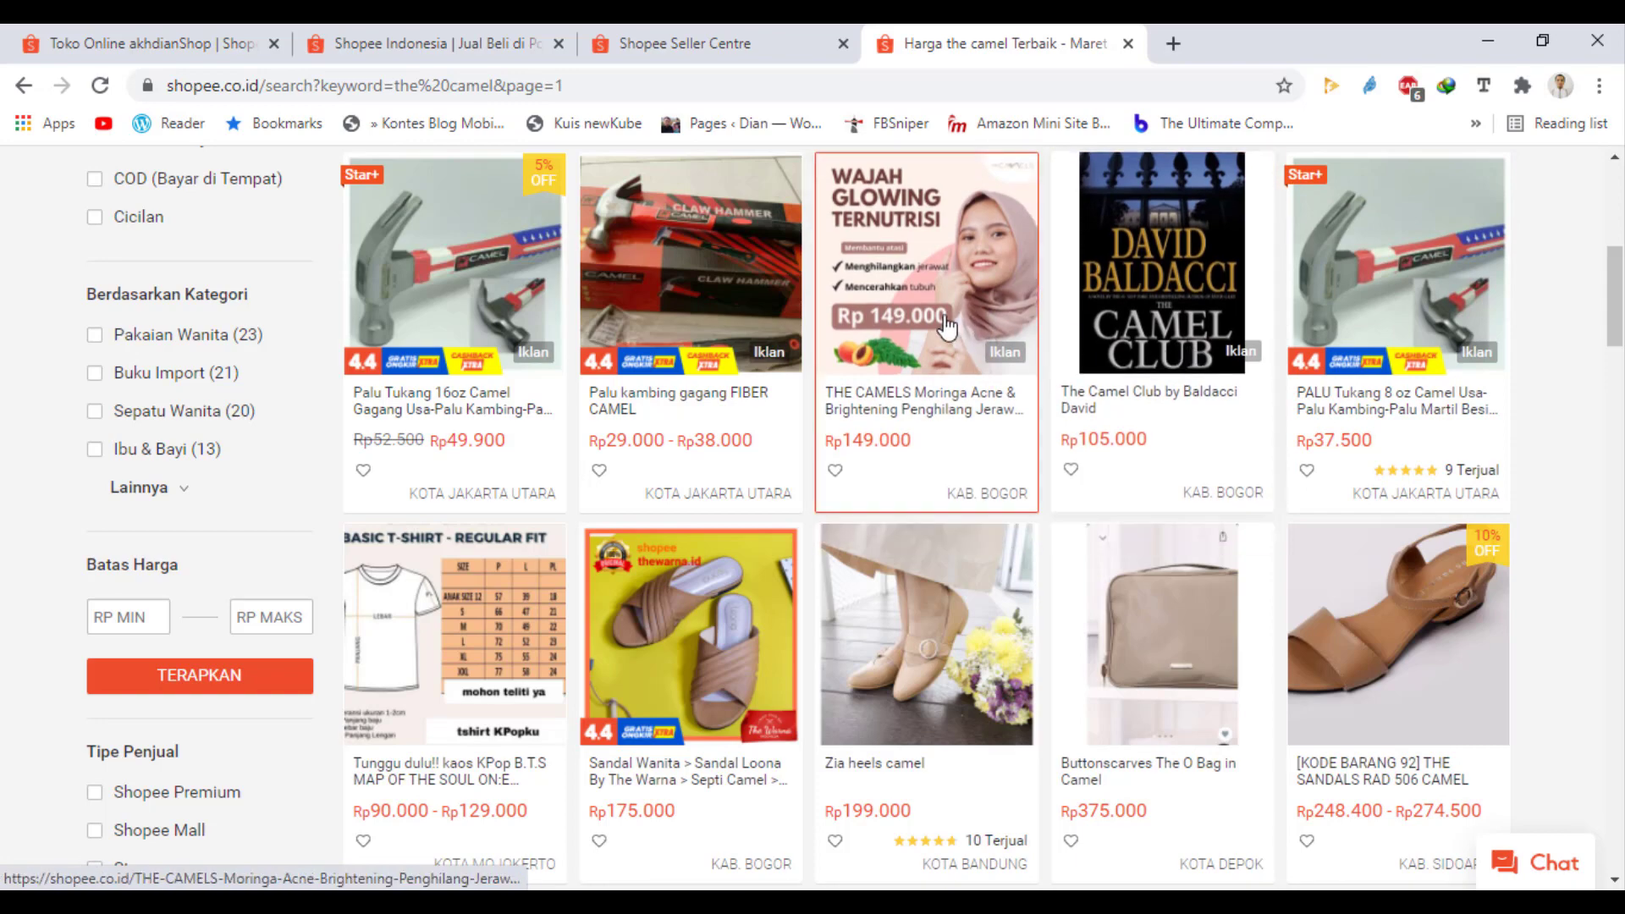
scroll(949, 327, "up", 4)
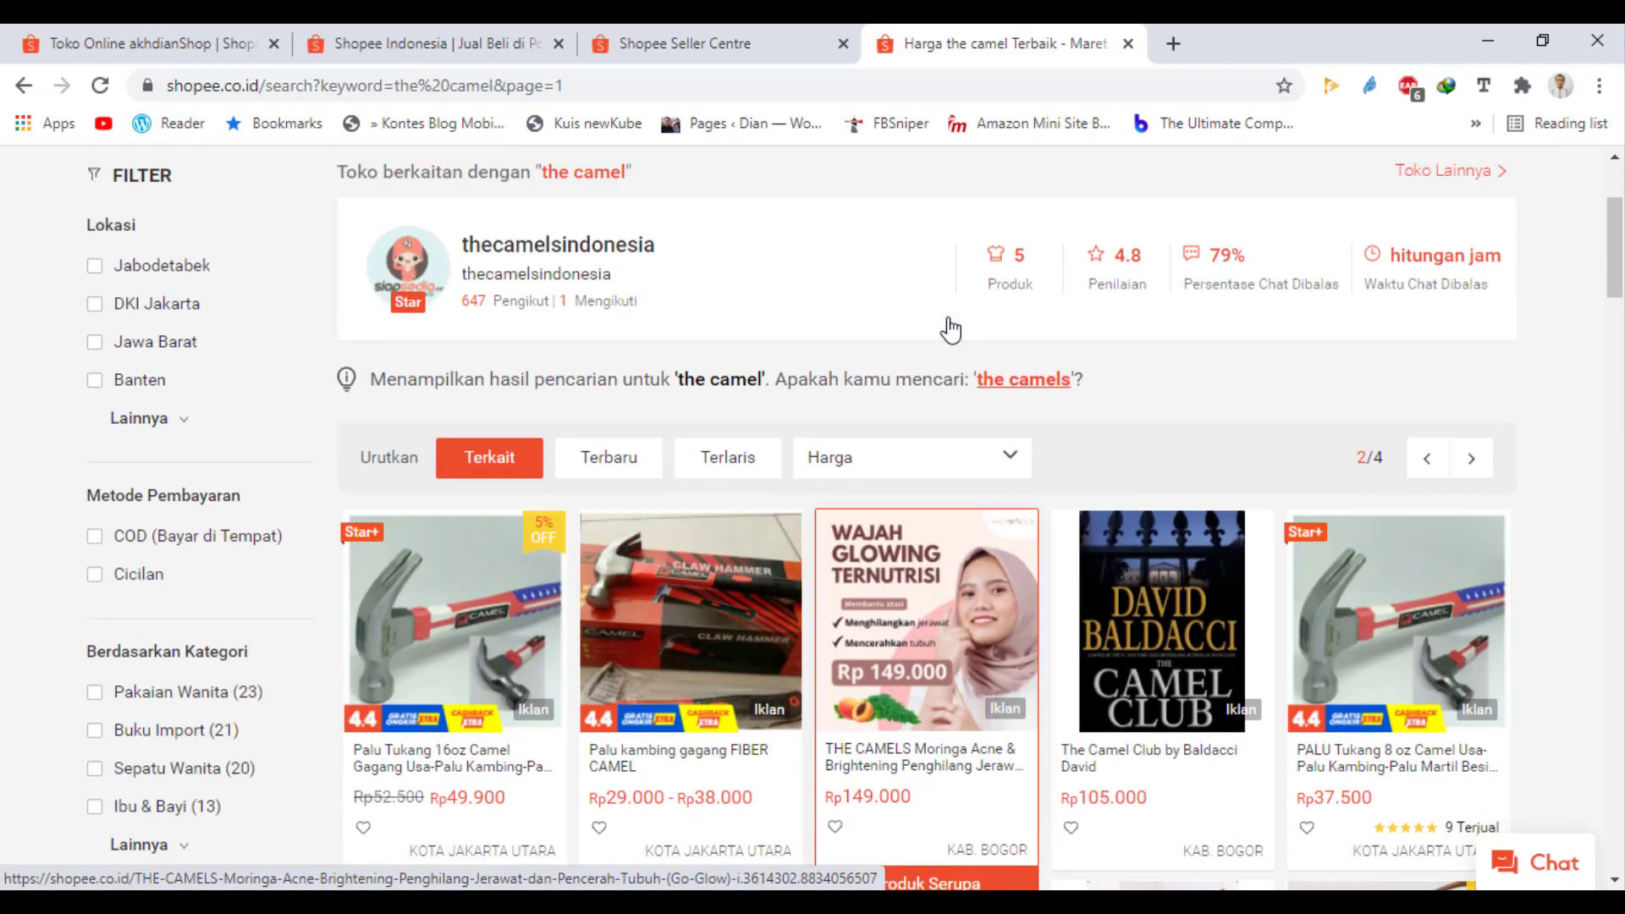
scroll(951, 326, "down", 1)
scroll(952, 327, "up", 1)
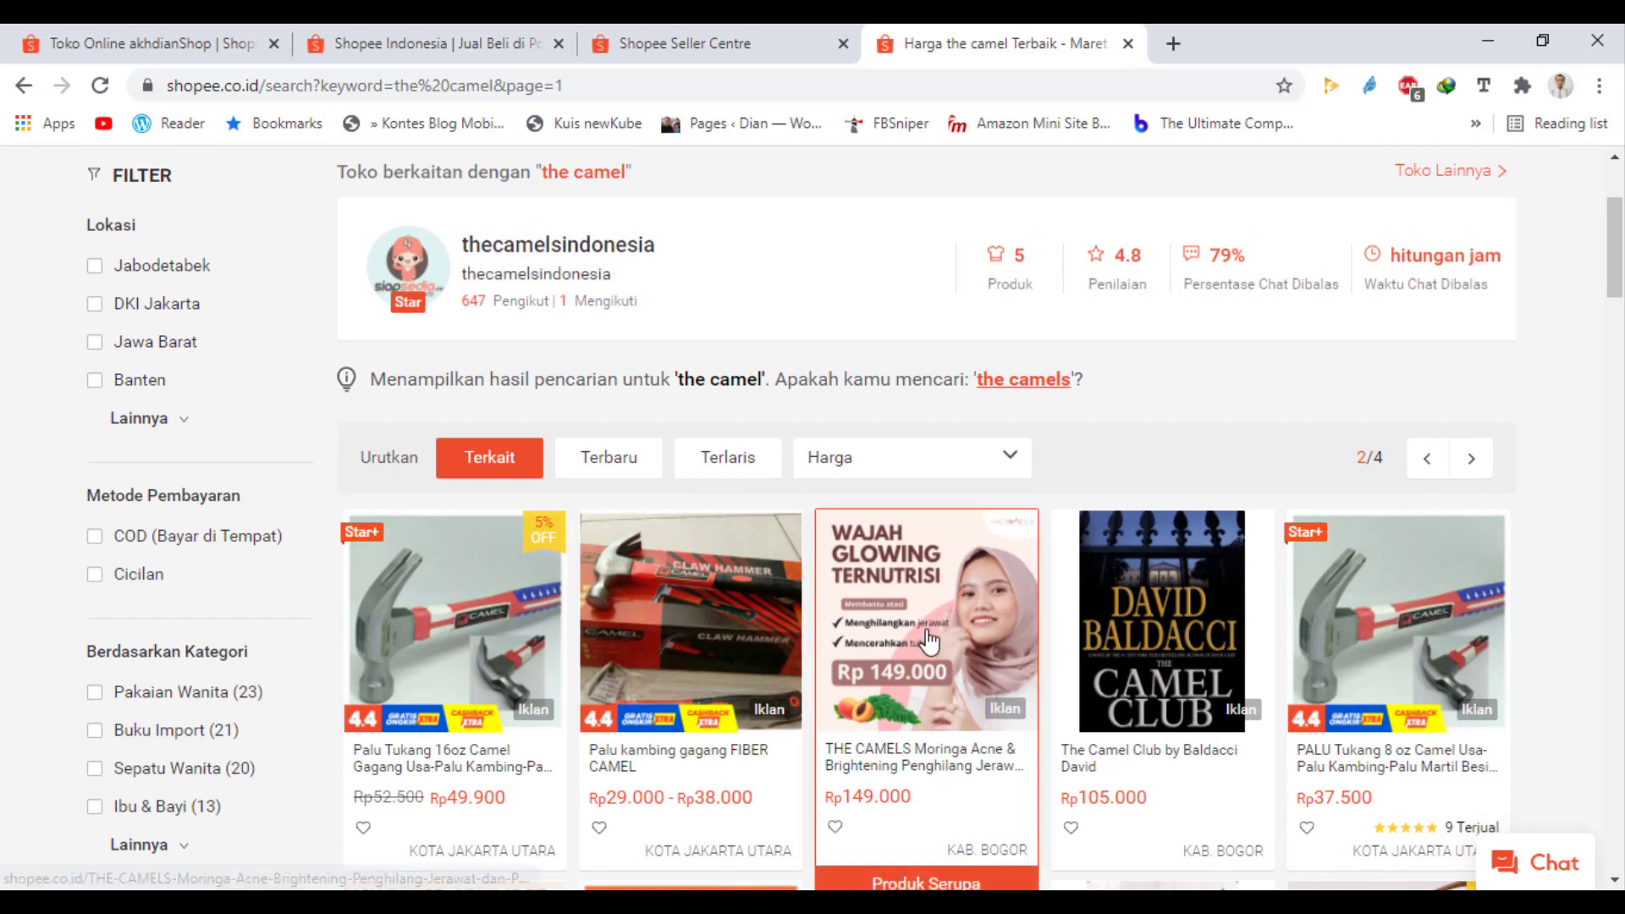
scroll(931, 643, "down", 5)
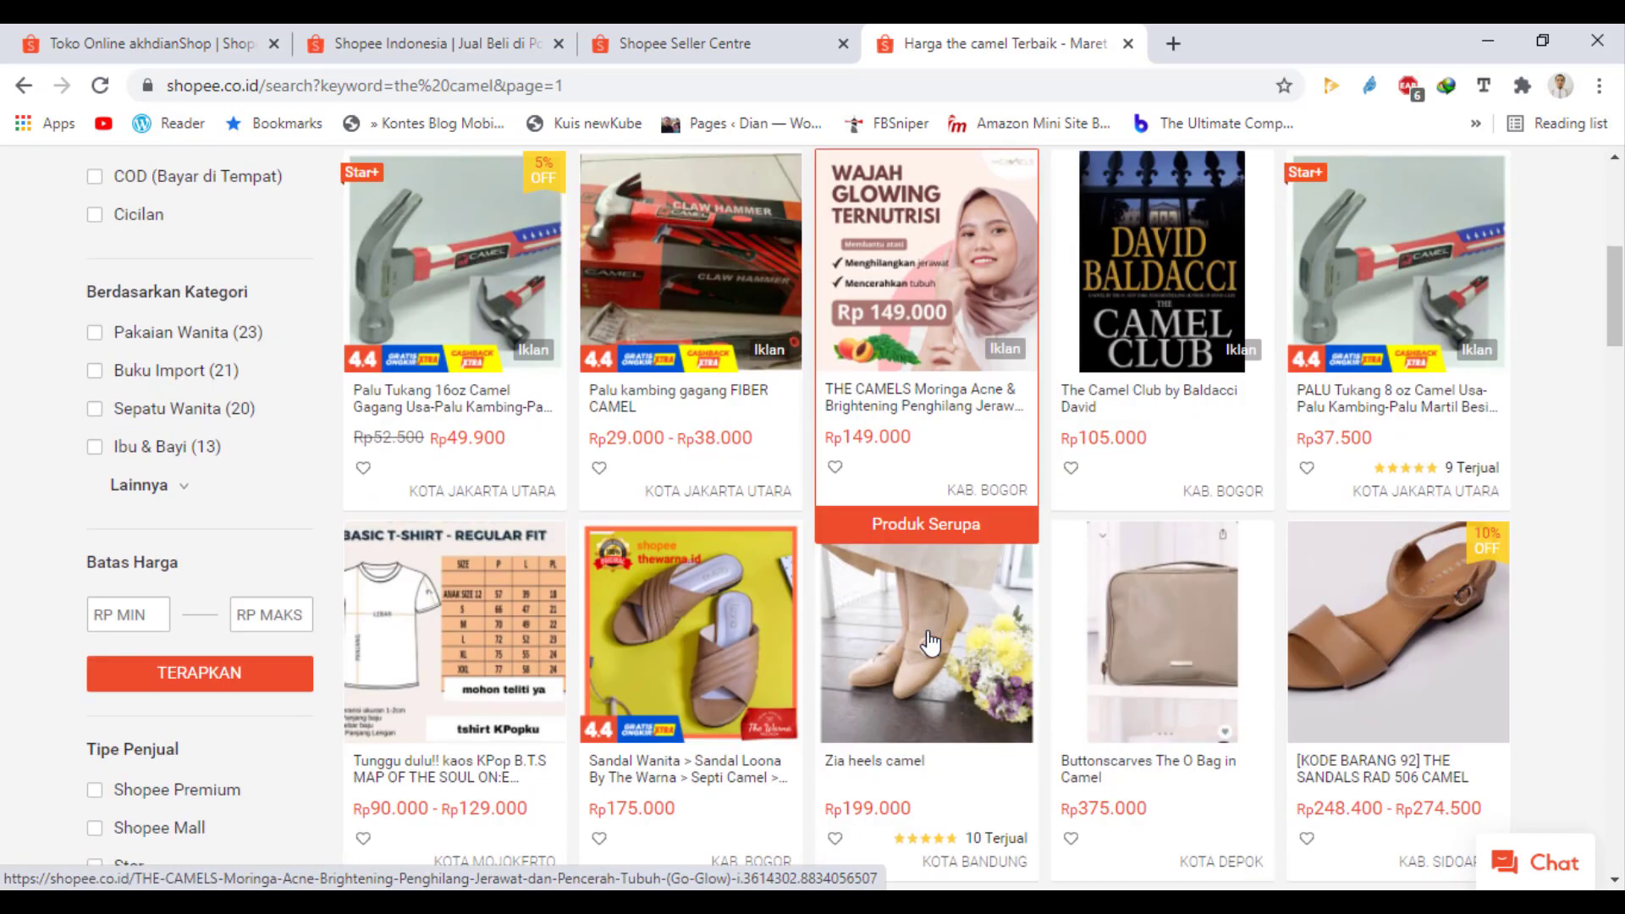
scroll(923, 635, "up", 4)
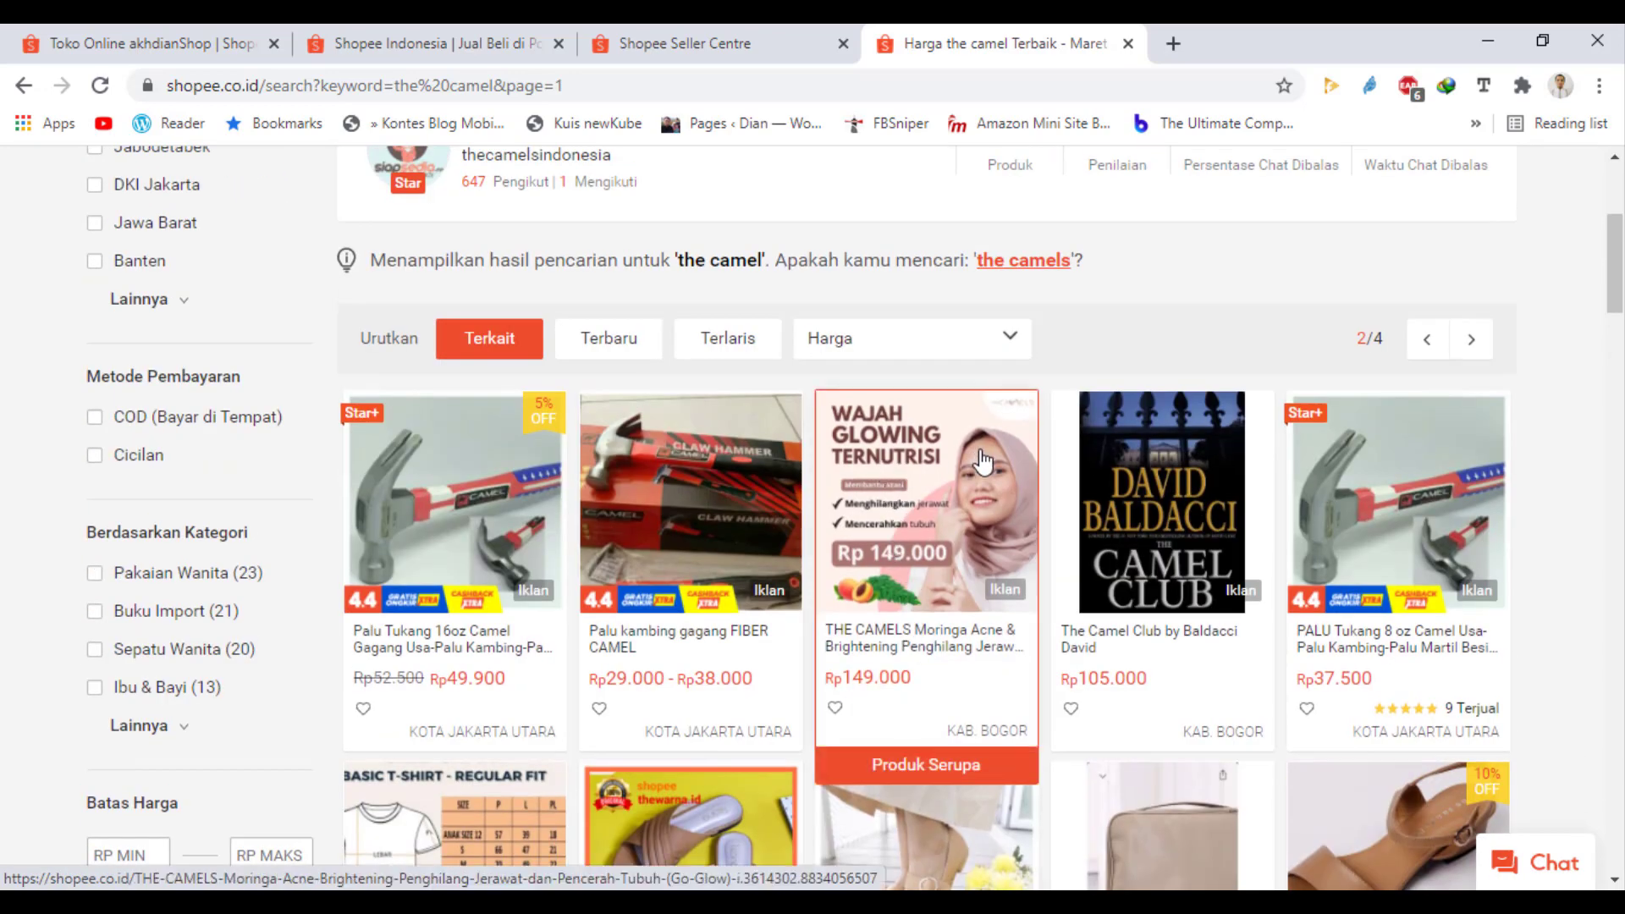
- Back in the THE CAMELS ad details in Seller Centre, set the cost per click of the keyword "the camel" to Rp 587
left_click(673, 42)
left_click(416, 44)
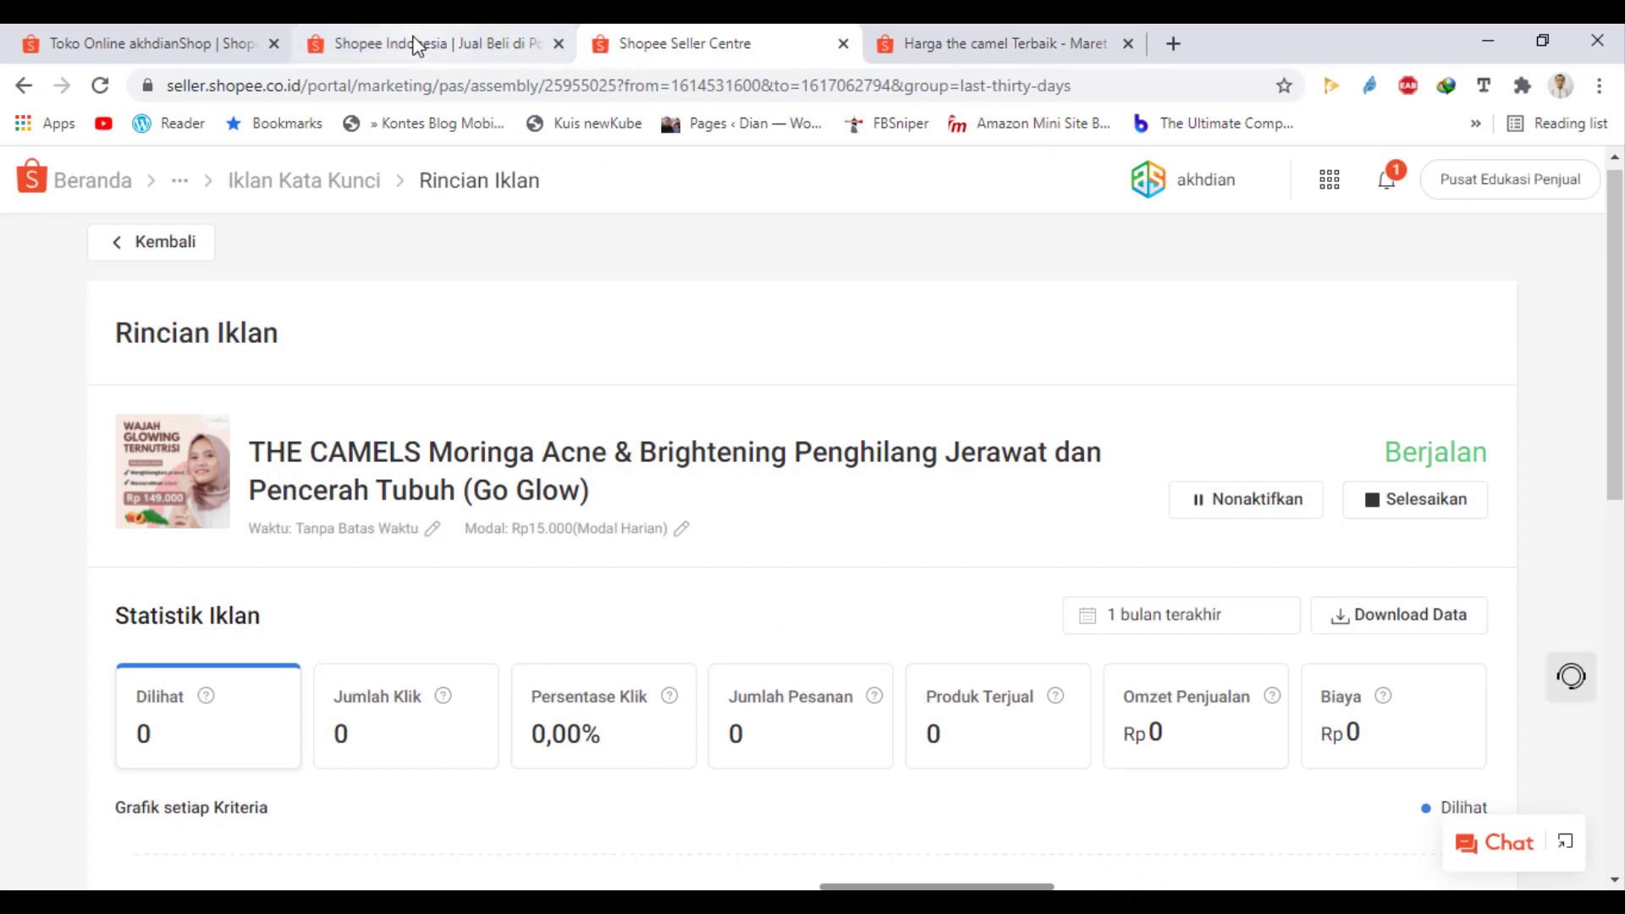
left_click(712, 43)
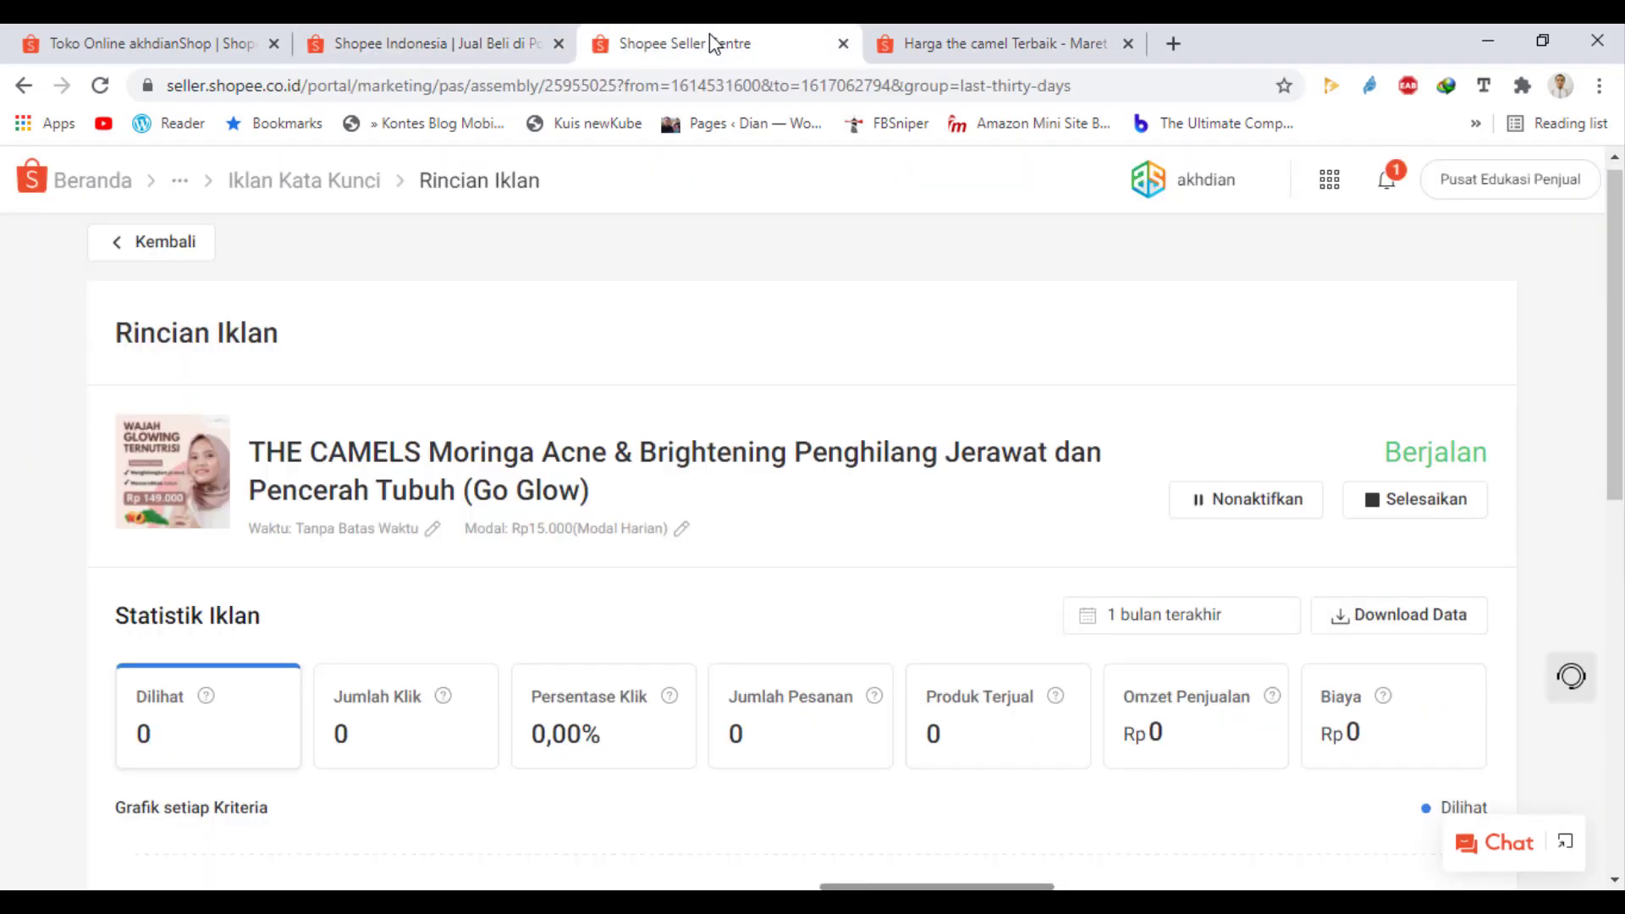
scroll(296, 322, "down", 10)
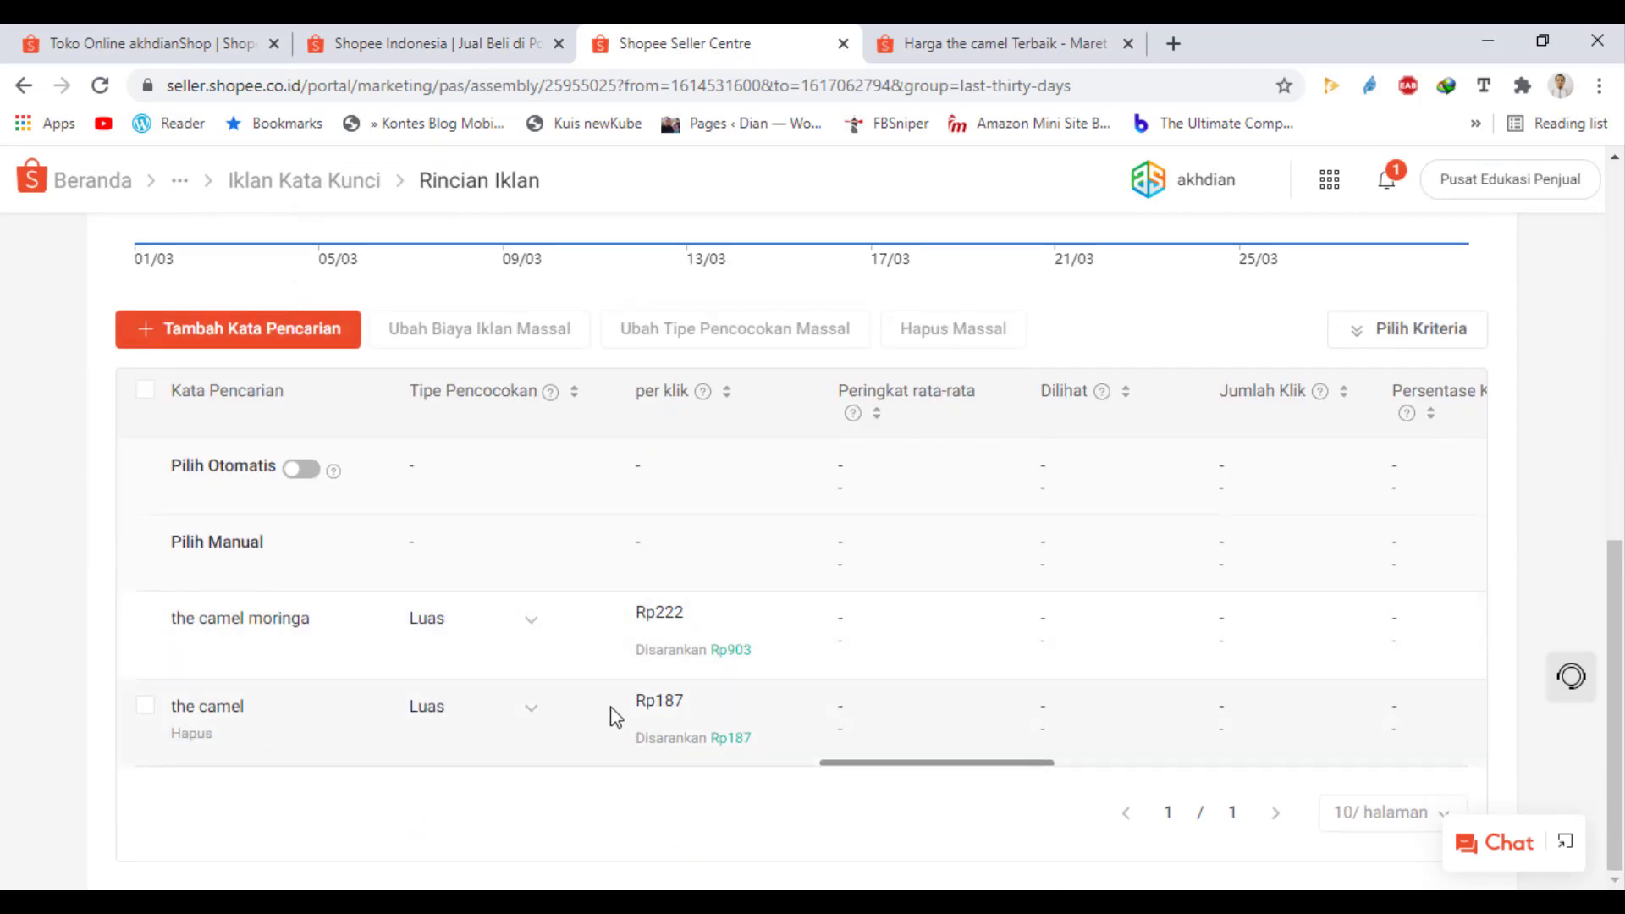
left_click(698, 707)
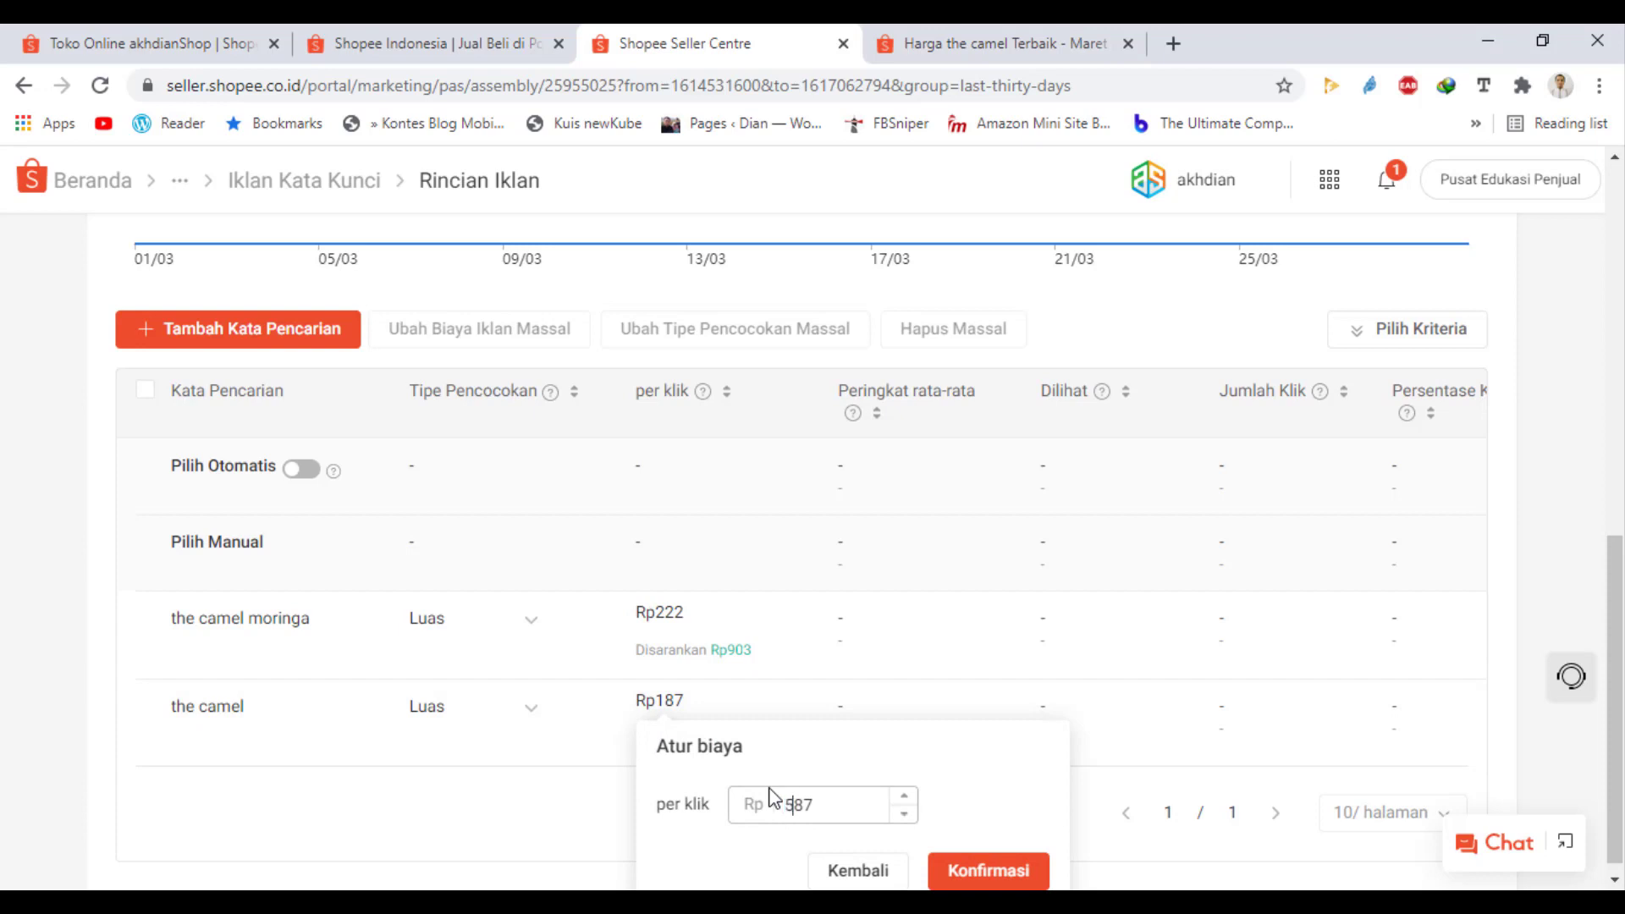
left_click(995, 871)
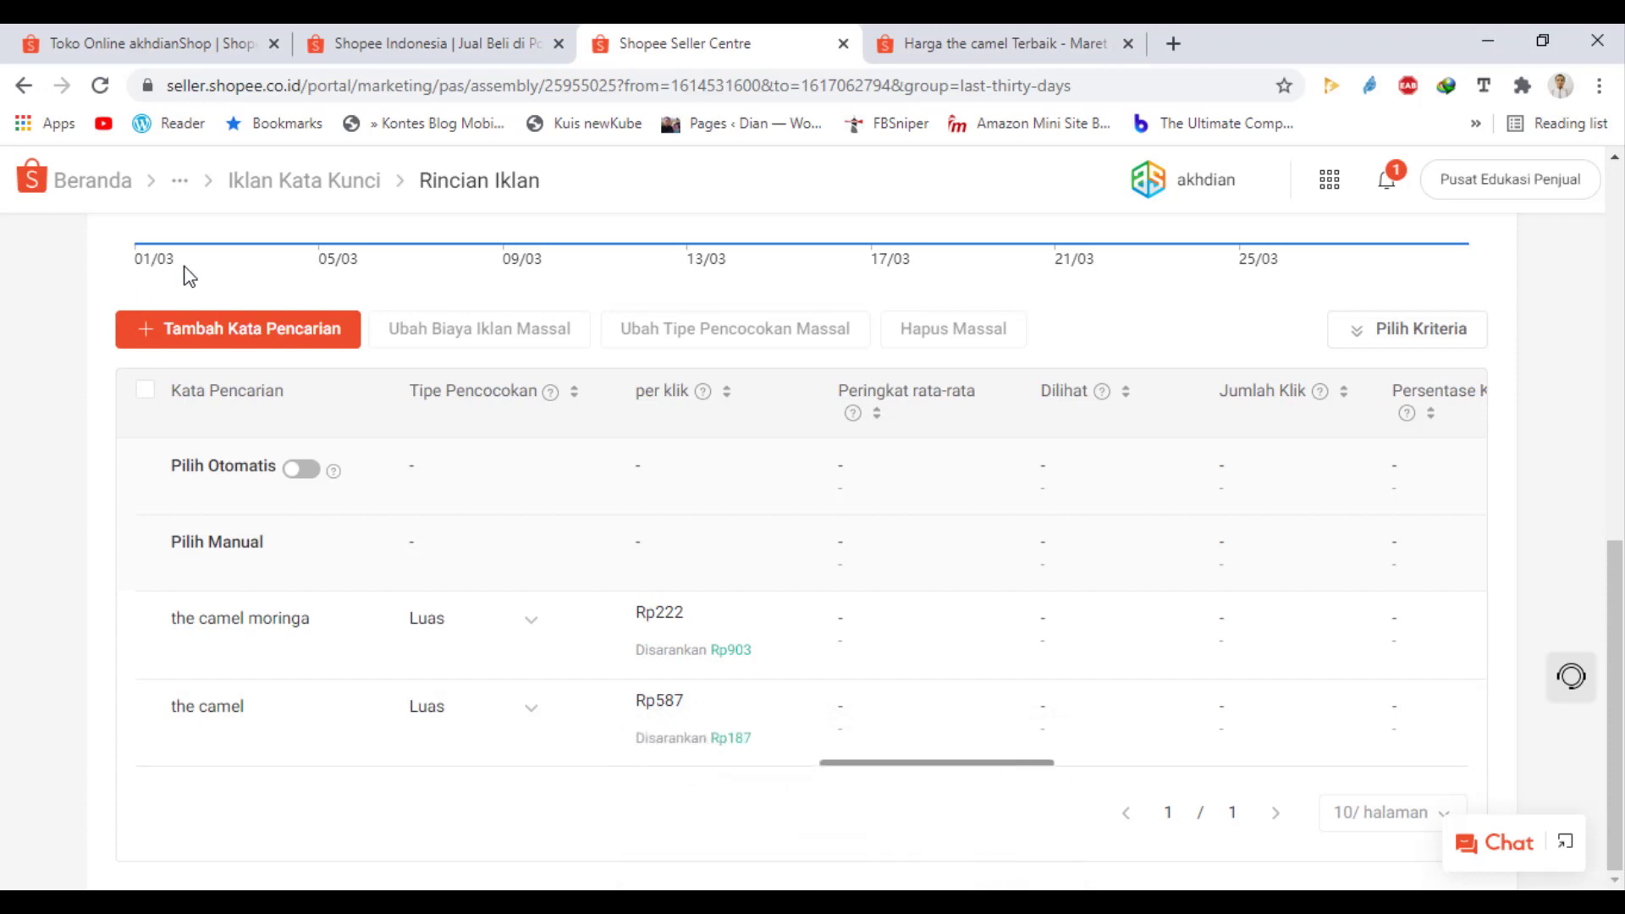
- Refresh the ad details and page 2 of the "the camel" search results, and check the THE CAMELS ad's placement again
left_click(100, 86)
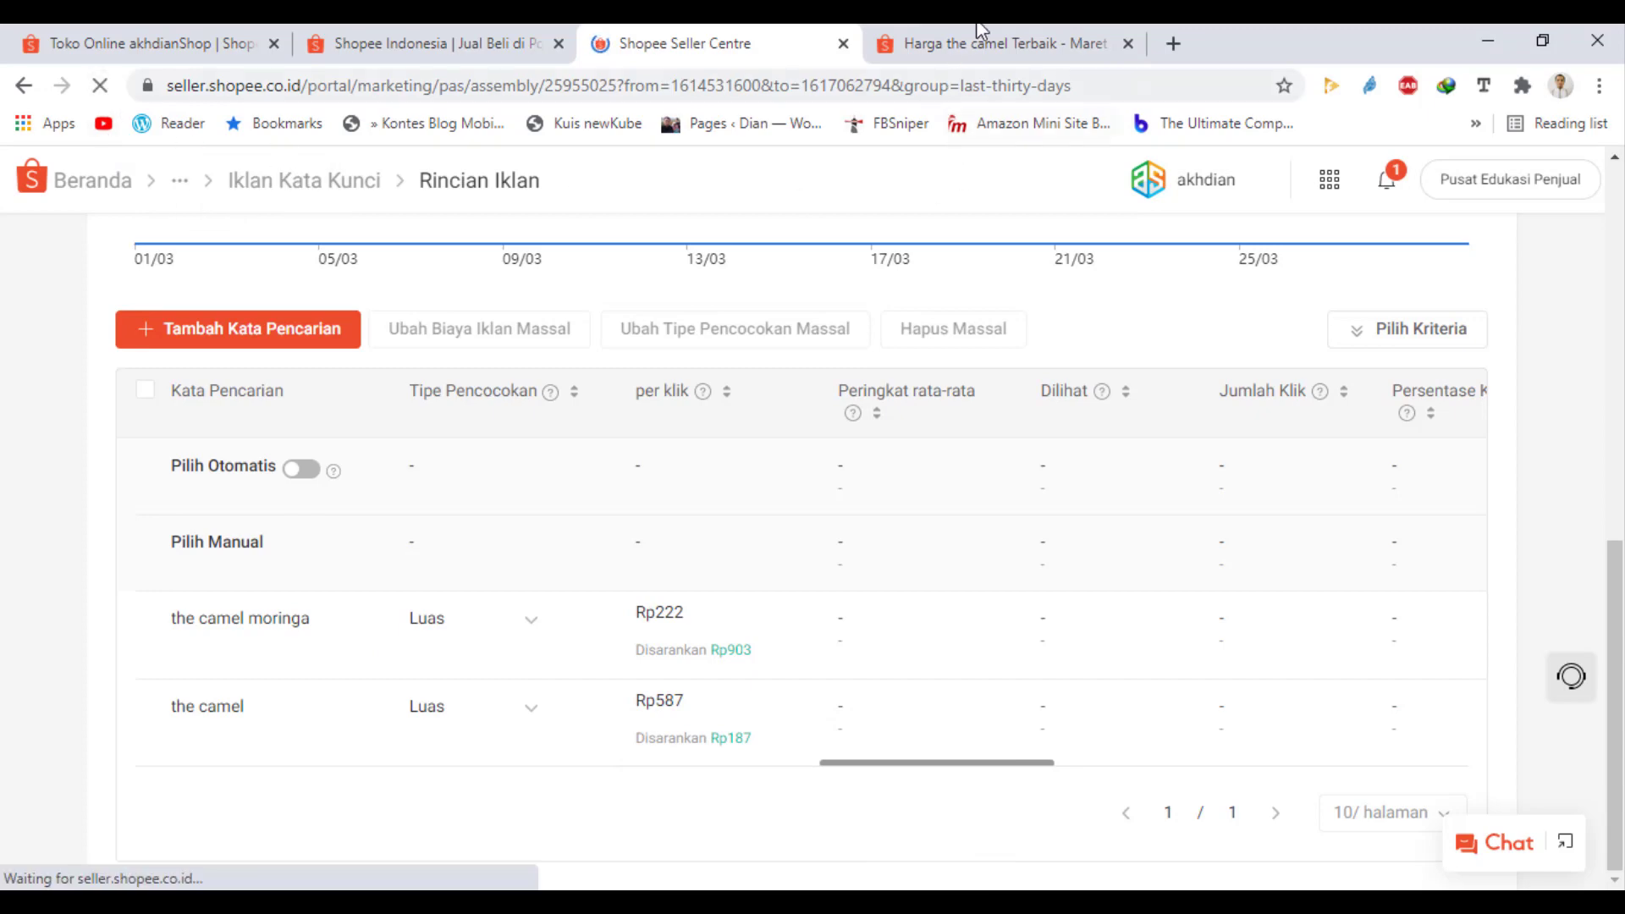
left_click(981, 40)
left_click(100, 86)
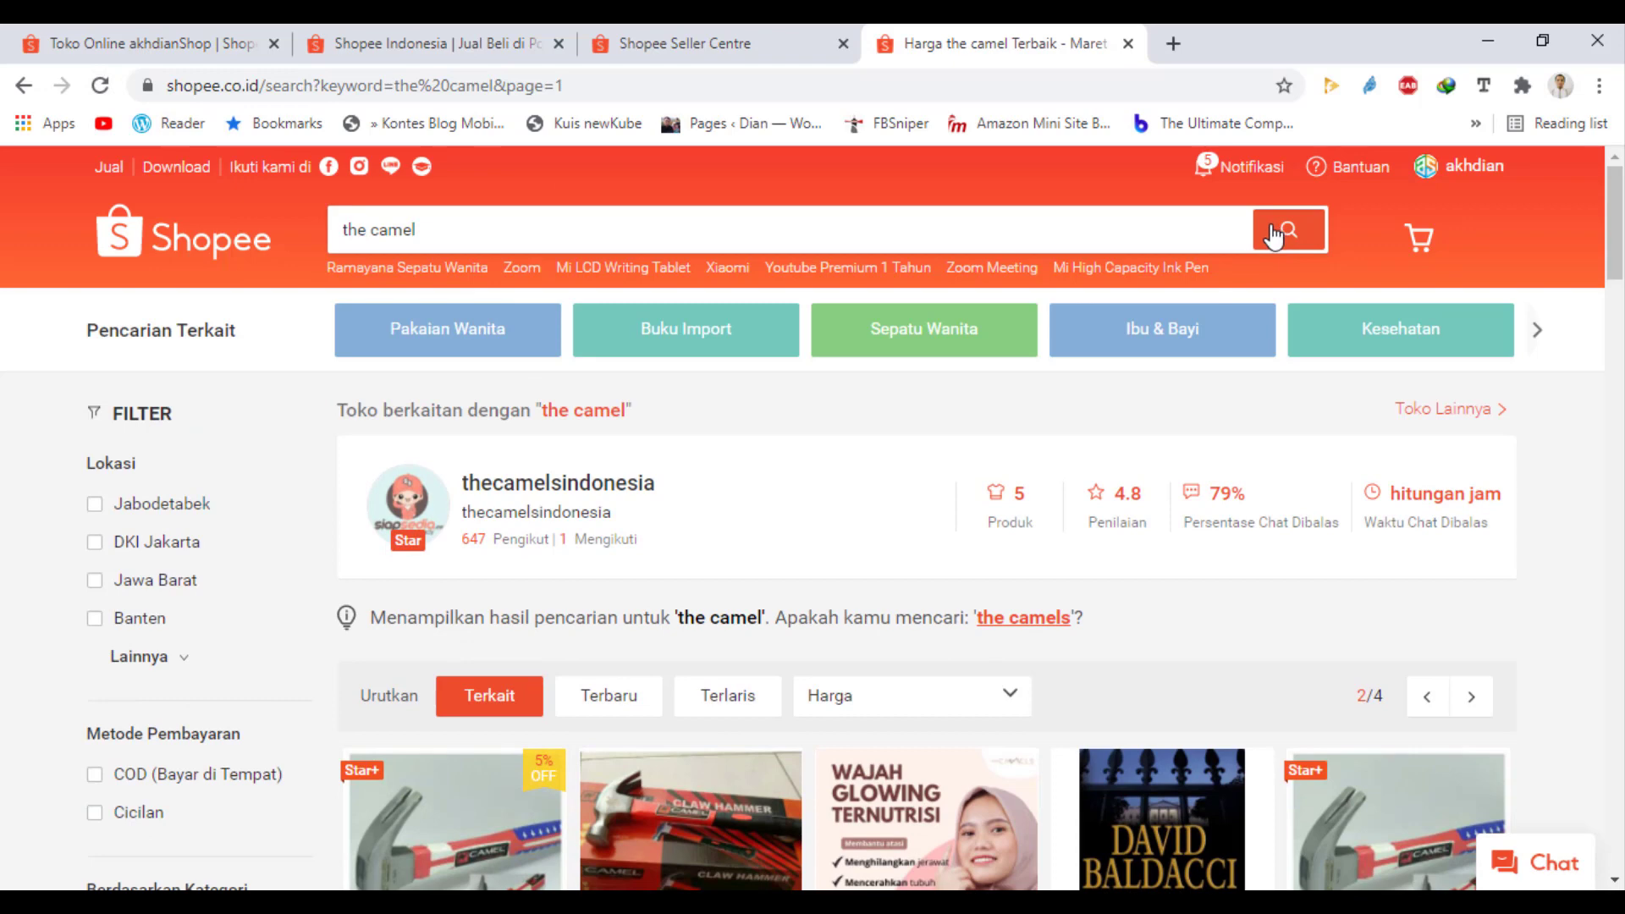
scroll(1050, 495, "down", 5)
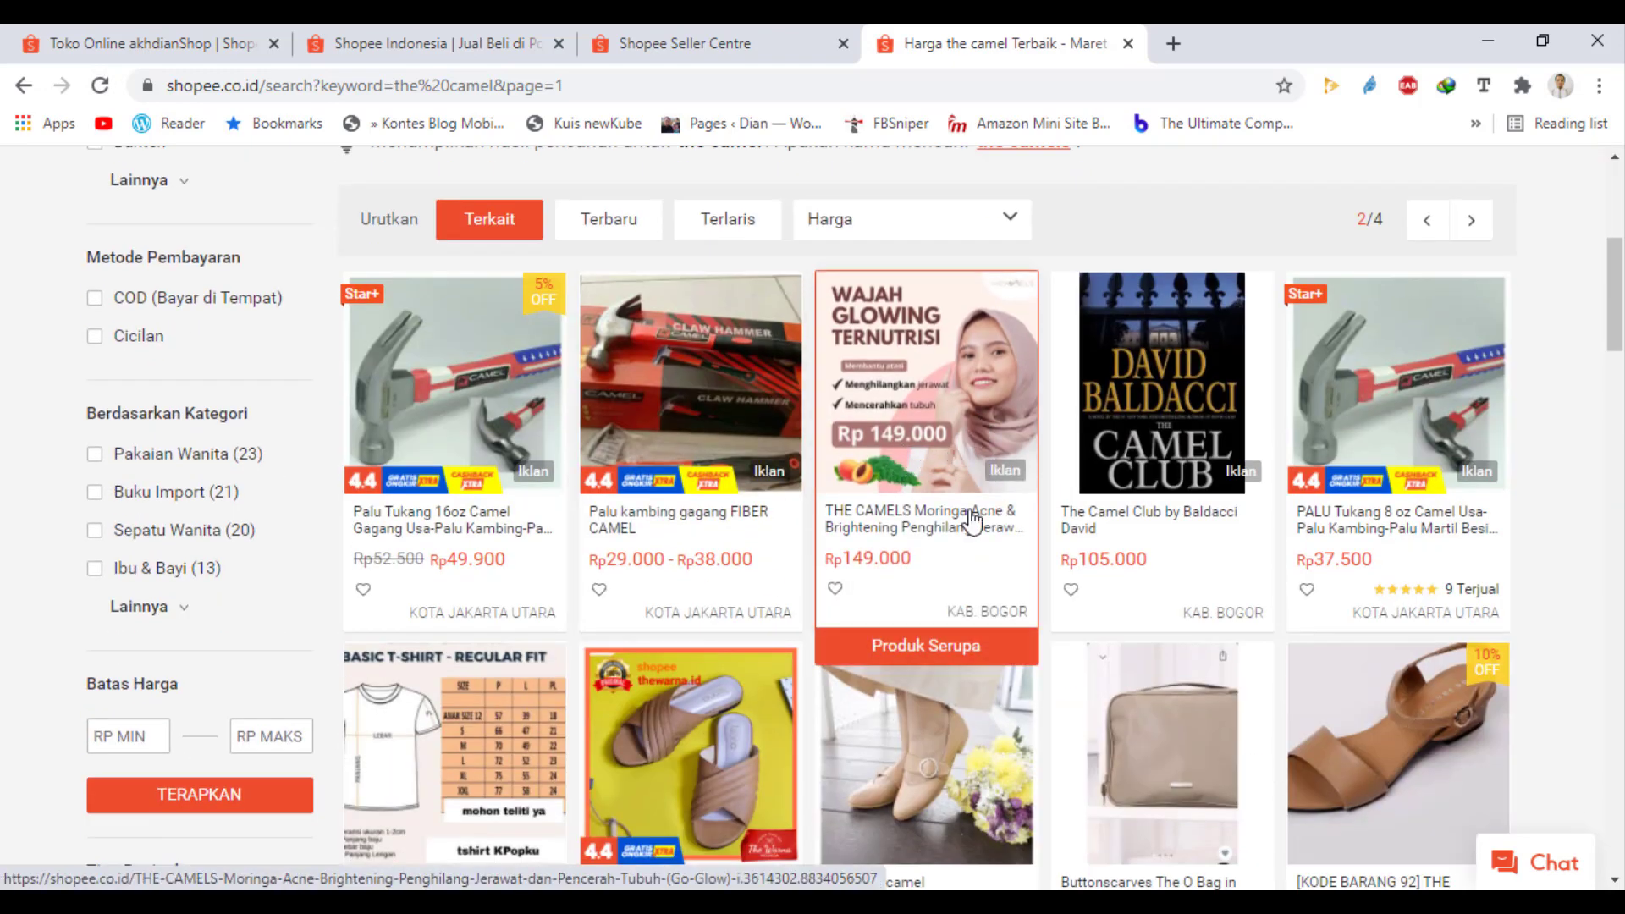
- Reload page 1 of the "the camel" results and look through it, and reopen page 2 to recheck the THE CAMELS ad's placement
left_click(1427, 221)
scroll(1422, 524, "down", 10)
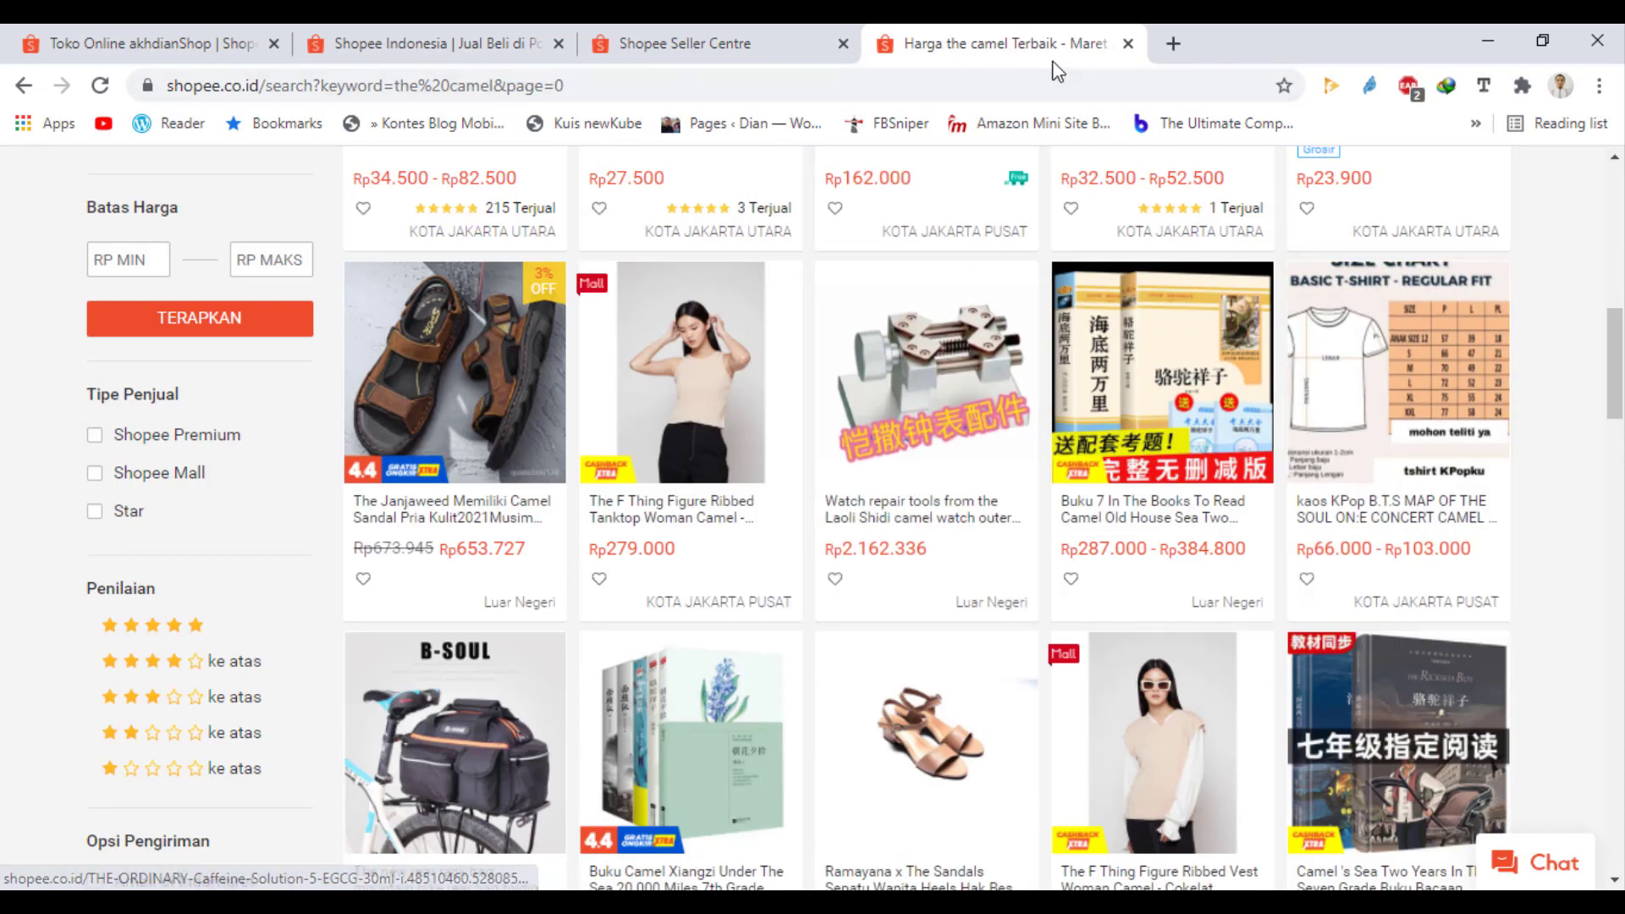
left_click(104, 101)
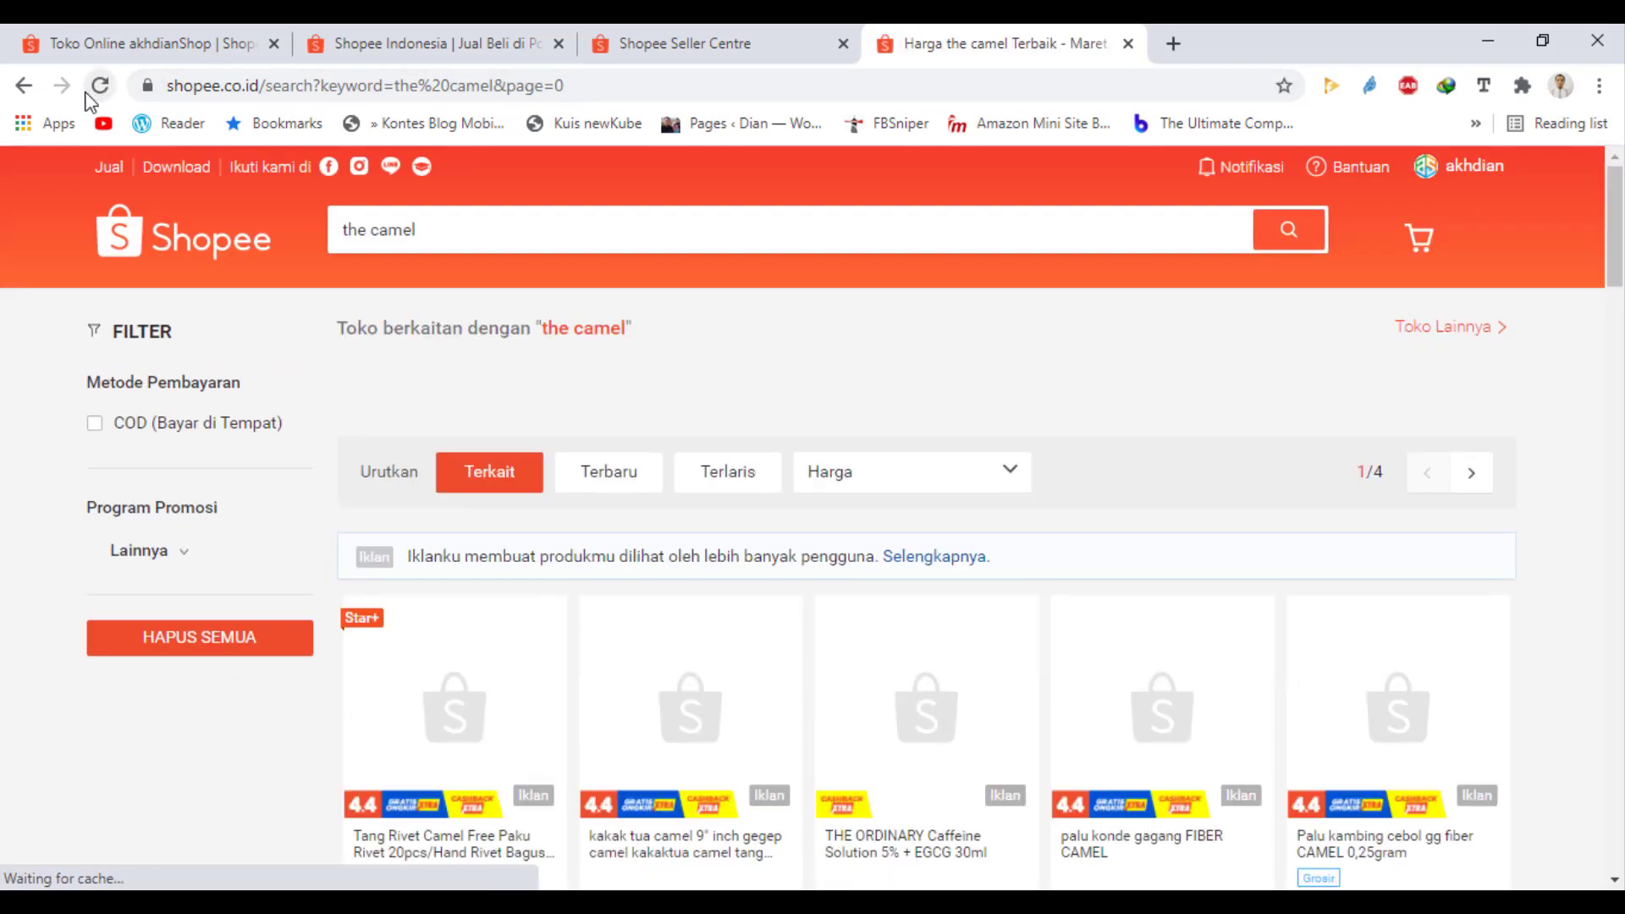
scroll(1604, 495, "down", 7)
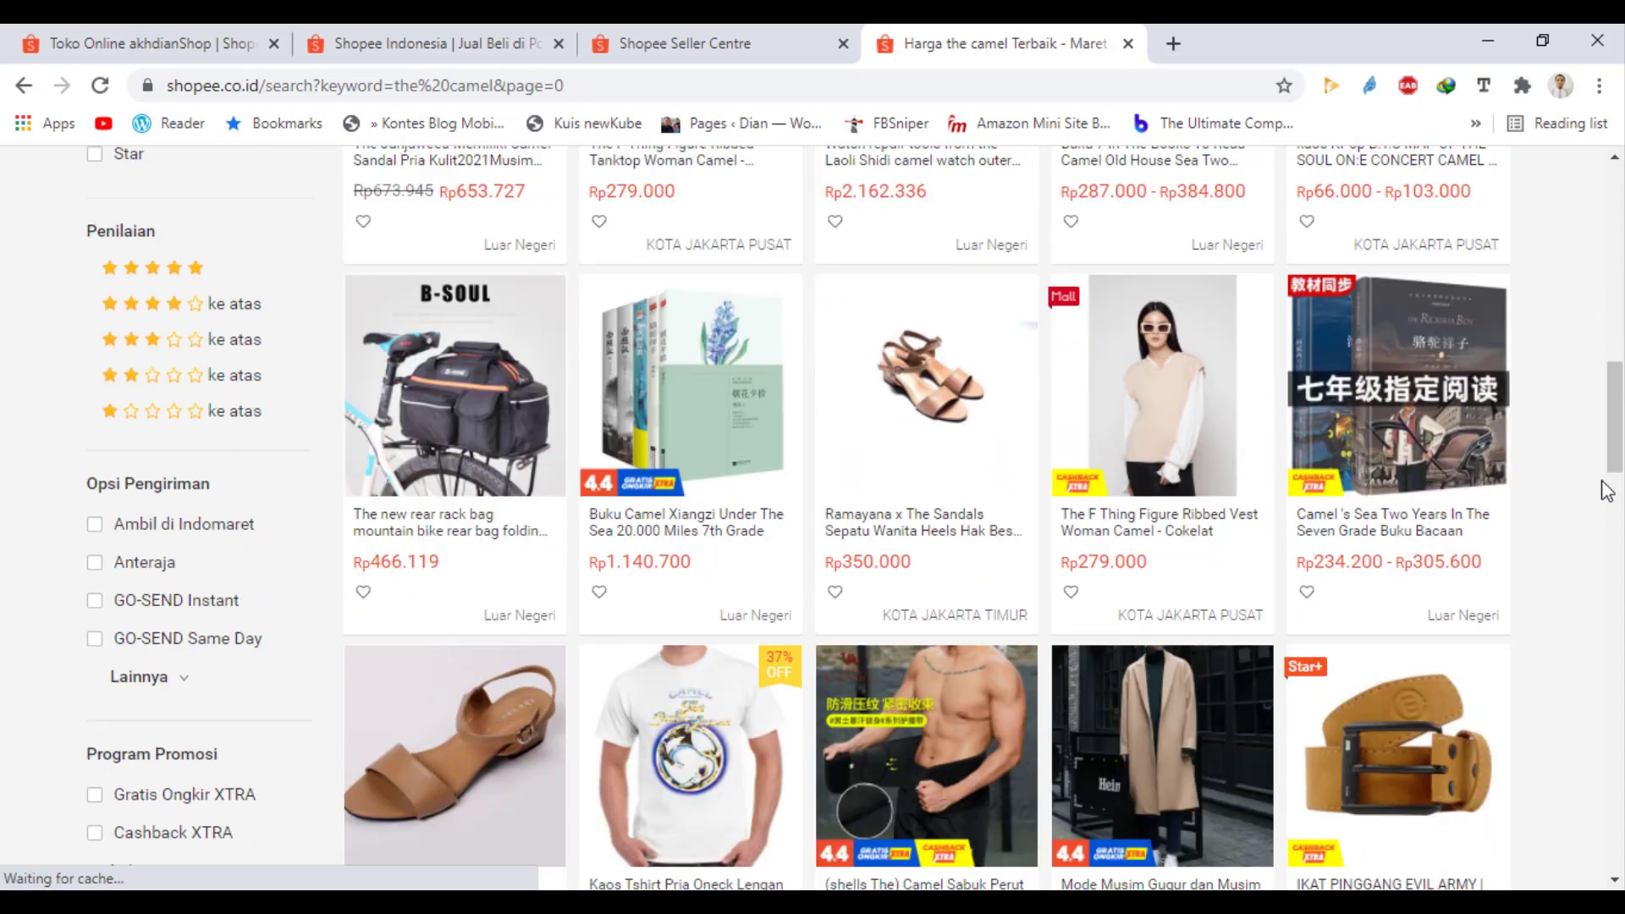
left_click_drag(1615, 420, 1623, 819)
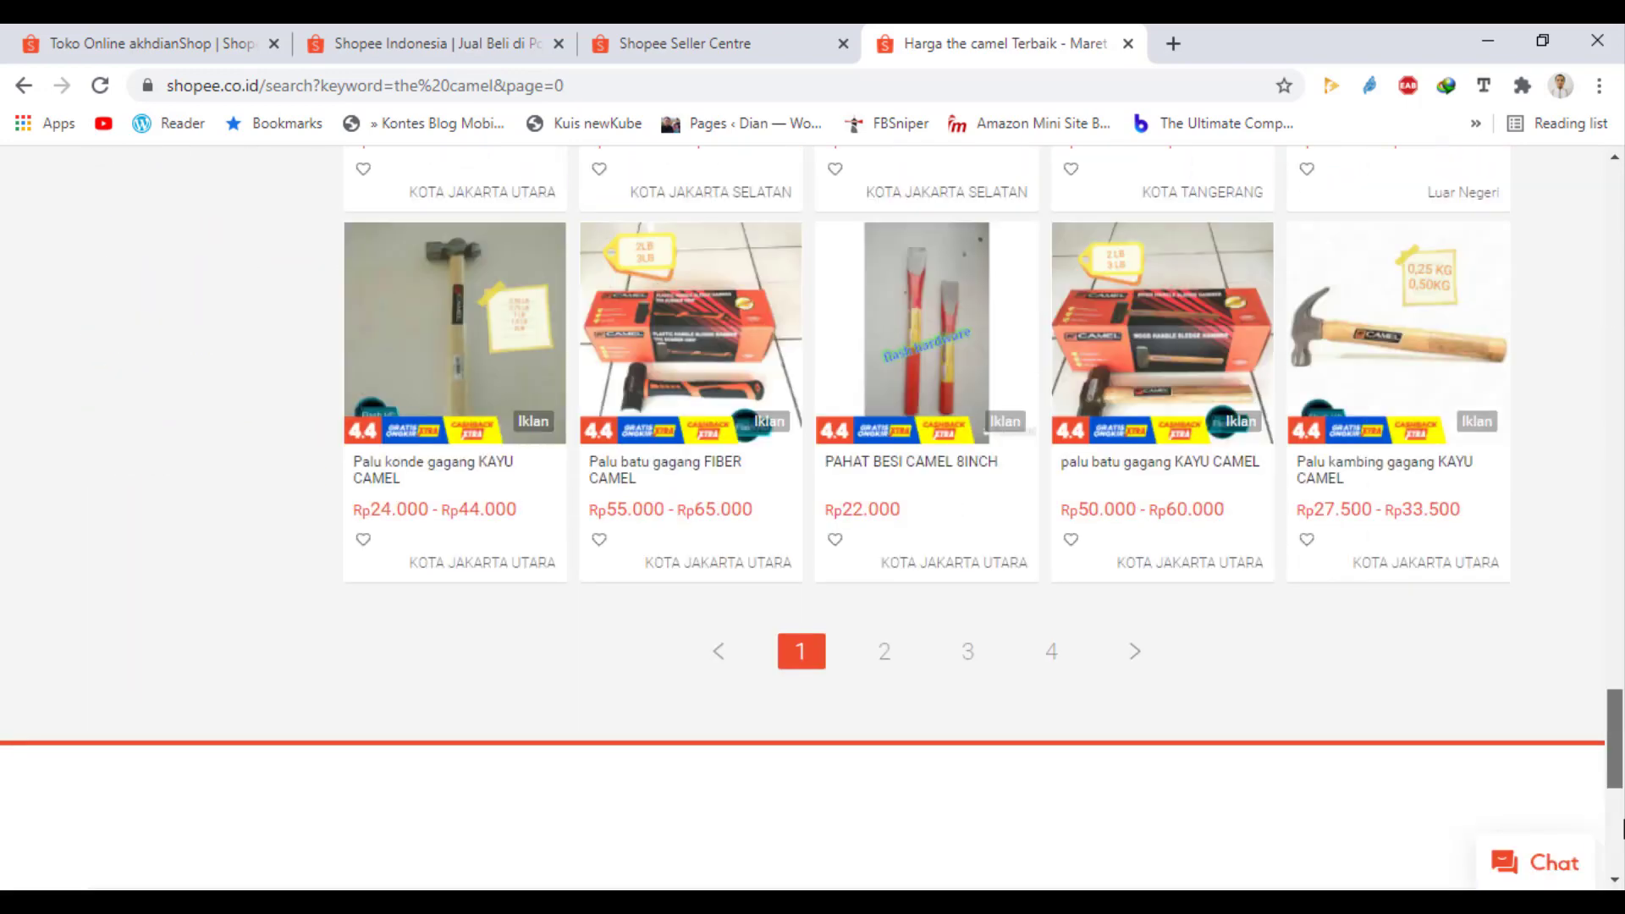
left_click(882, 654)
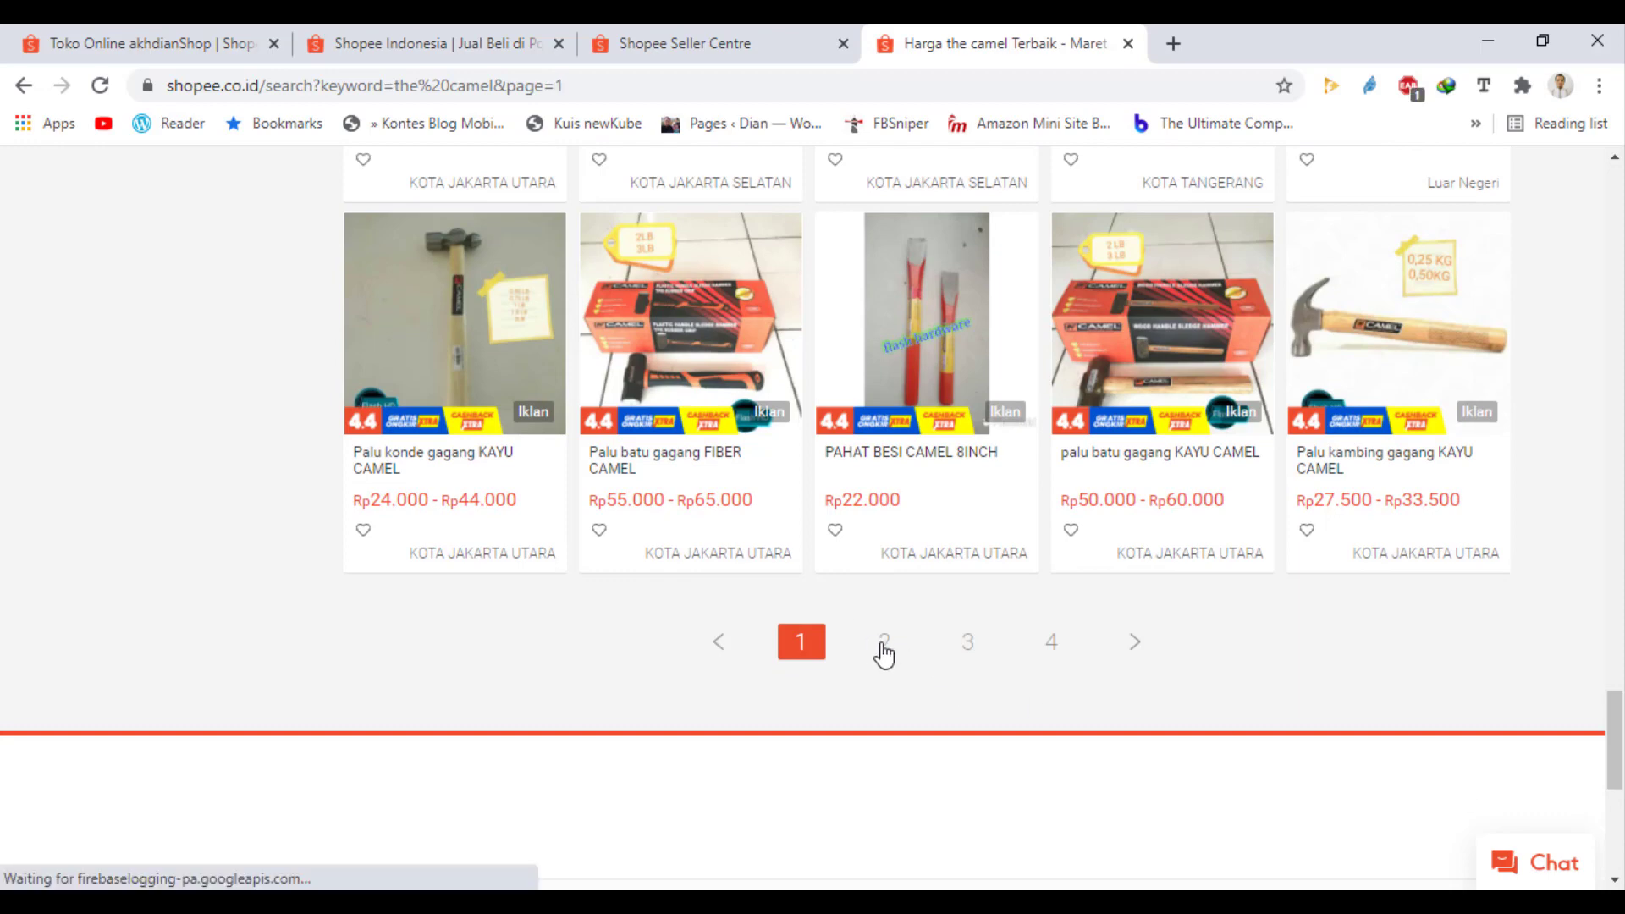
scroll(885, 643, "down", 5)
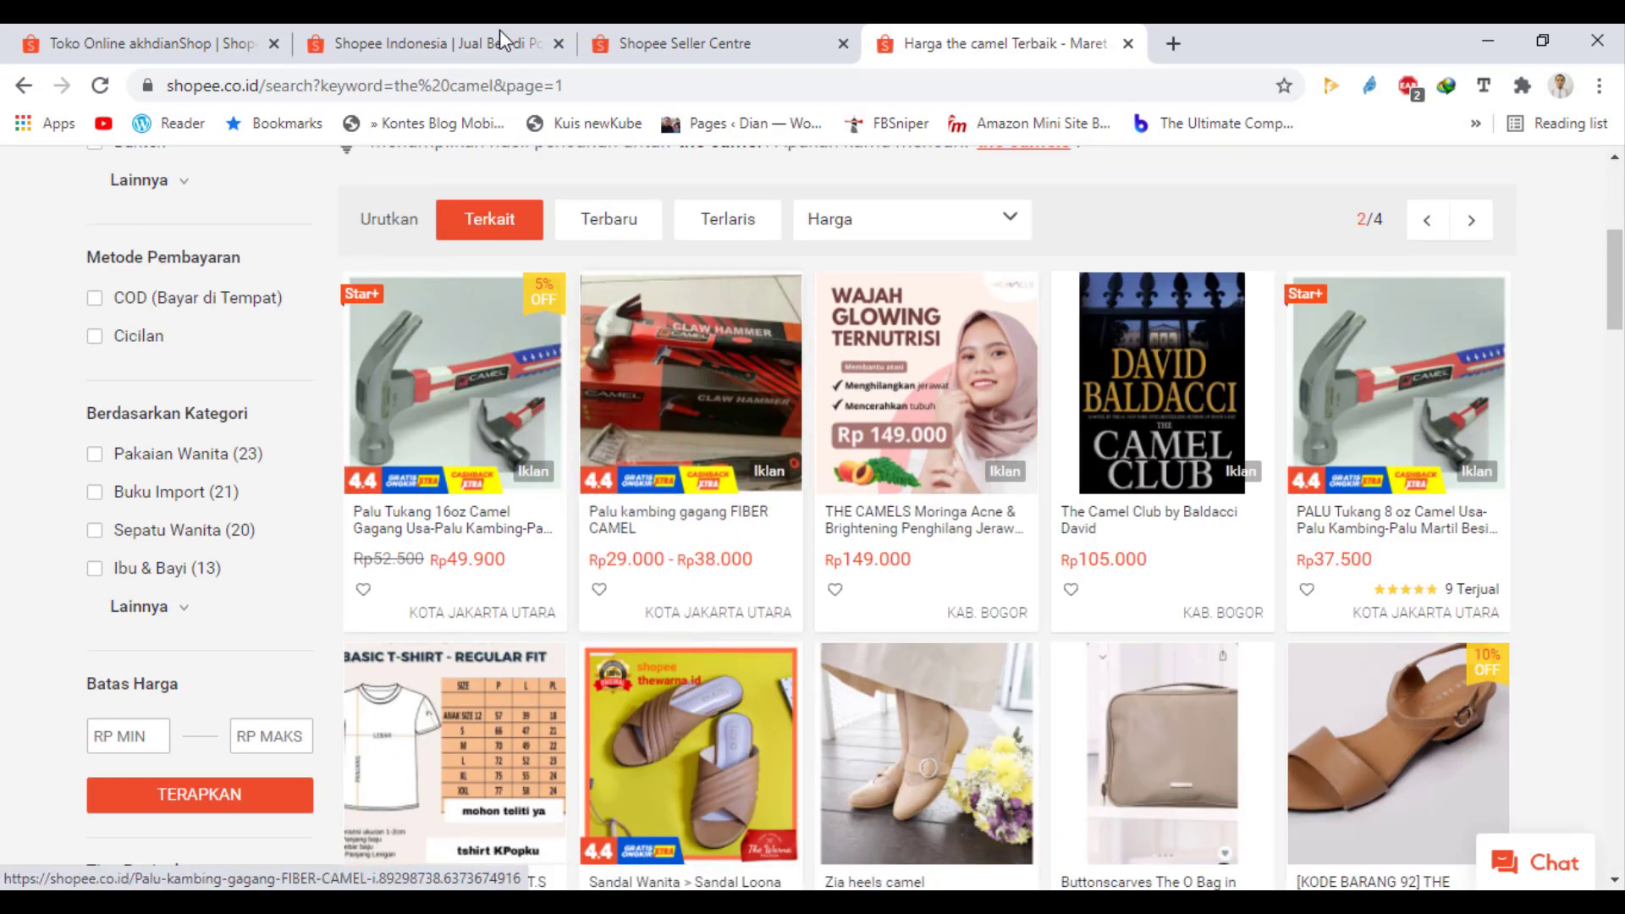
- From the shop's storefront page, open Seller Centre in a new tab and go to its Shopee ads page (Iklan Shopee)
left_click(719, 40)
left_click(446, 40)
left_click(203, 41)
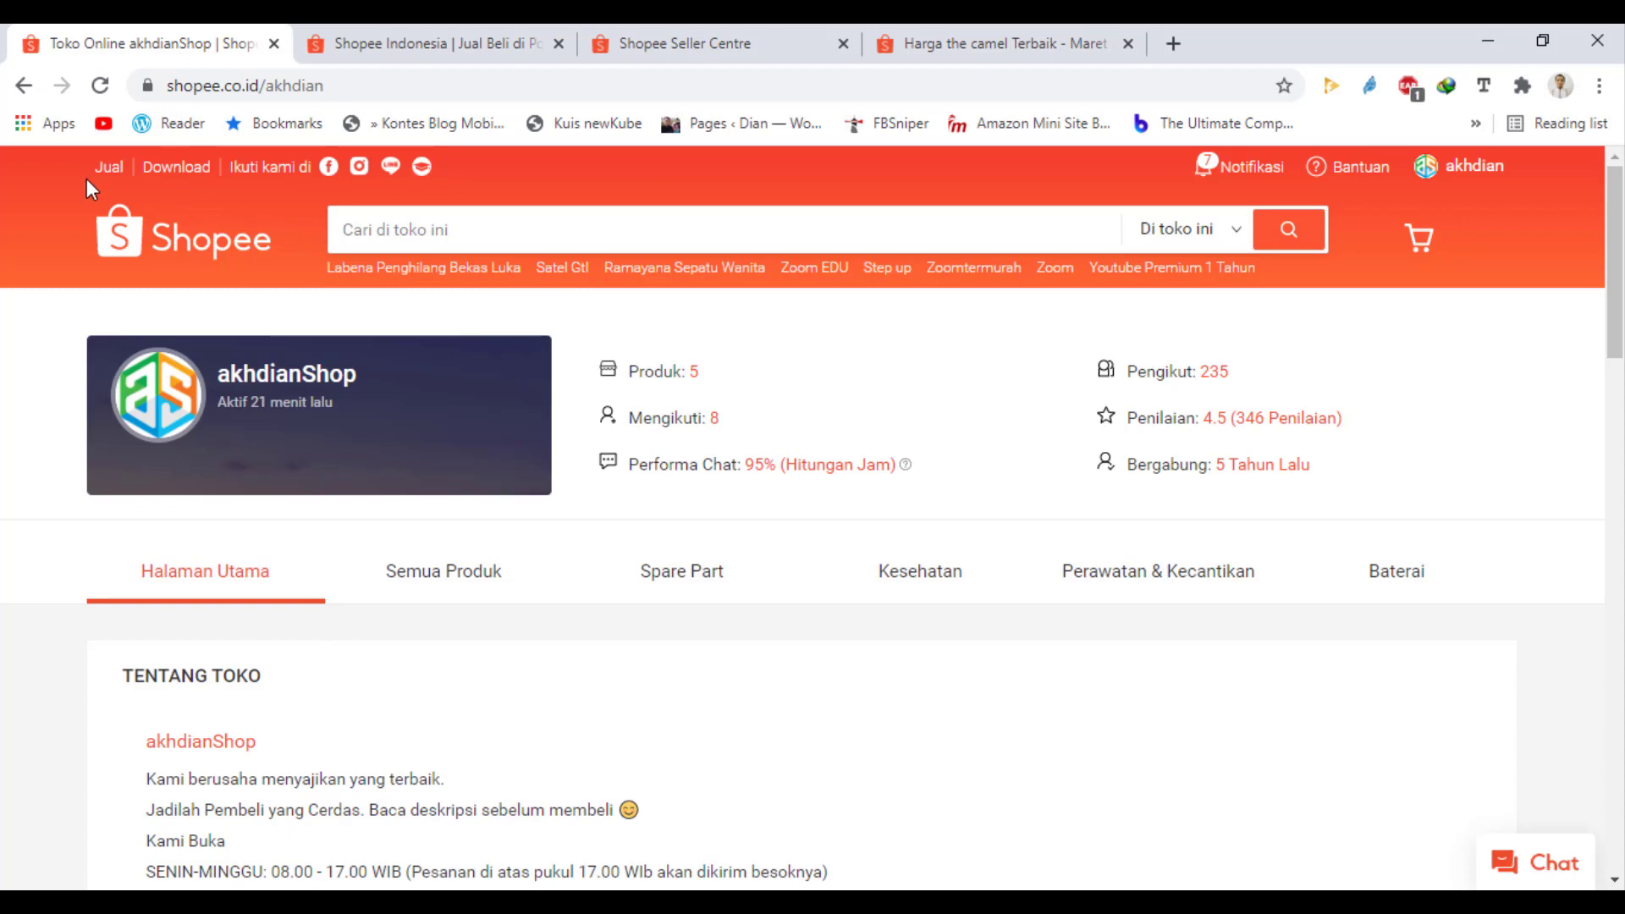
left_click(108, 166)
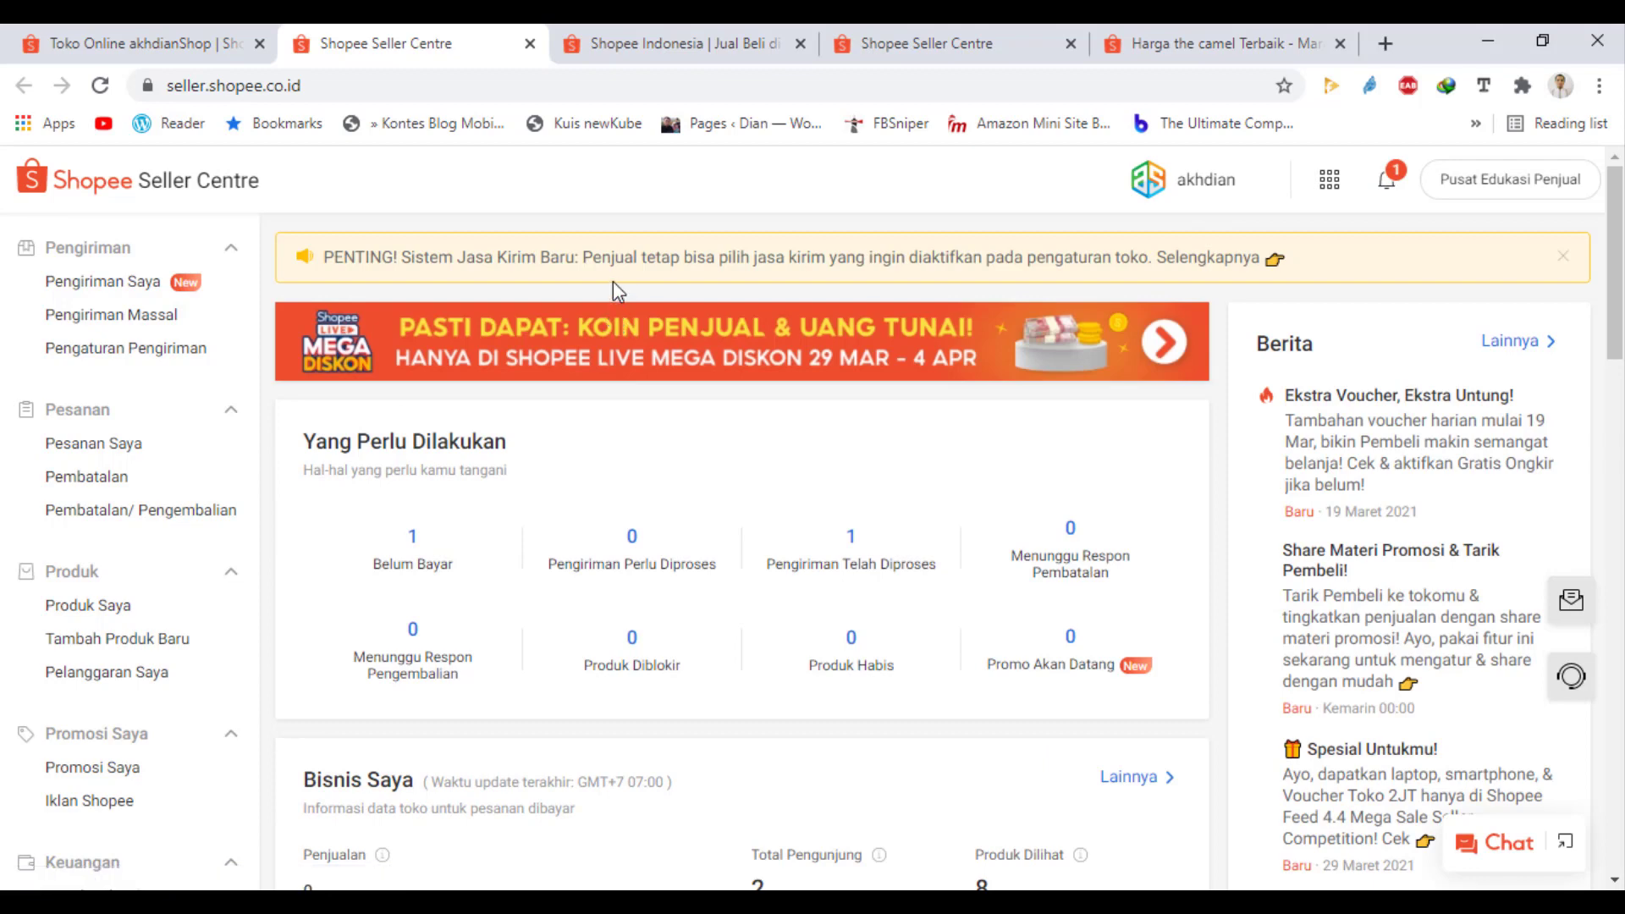
left_click(687, 38)
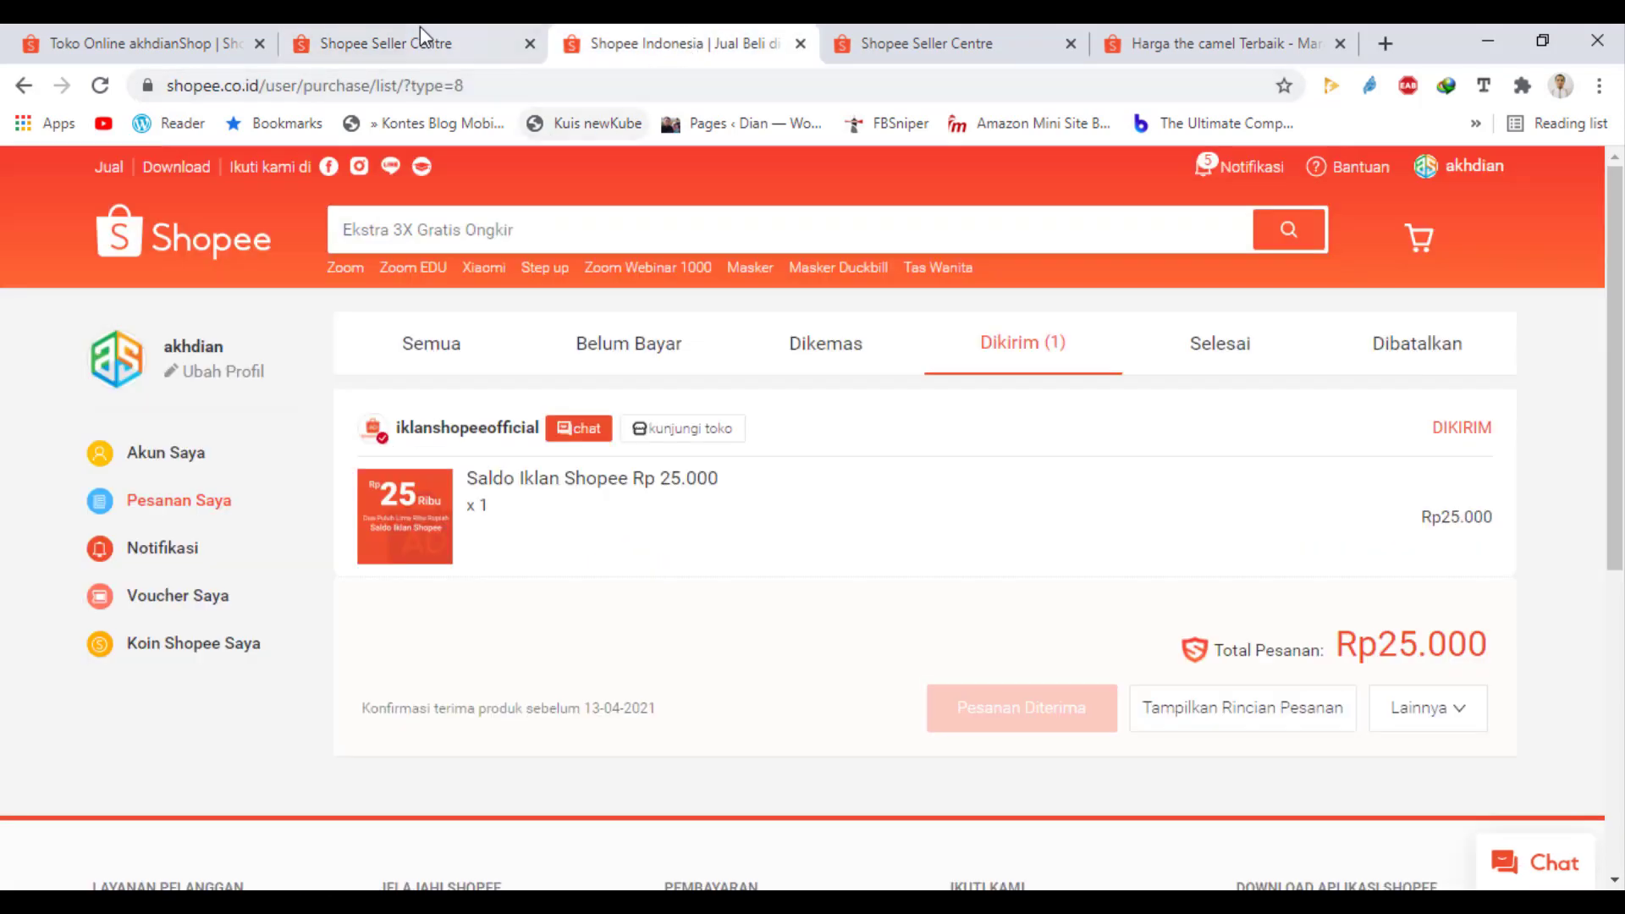
left_click(389, 35)
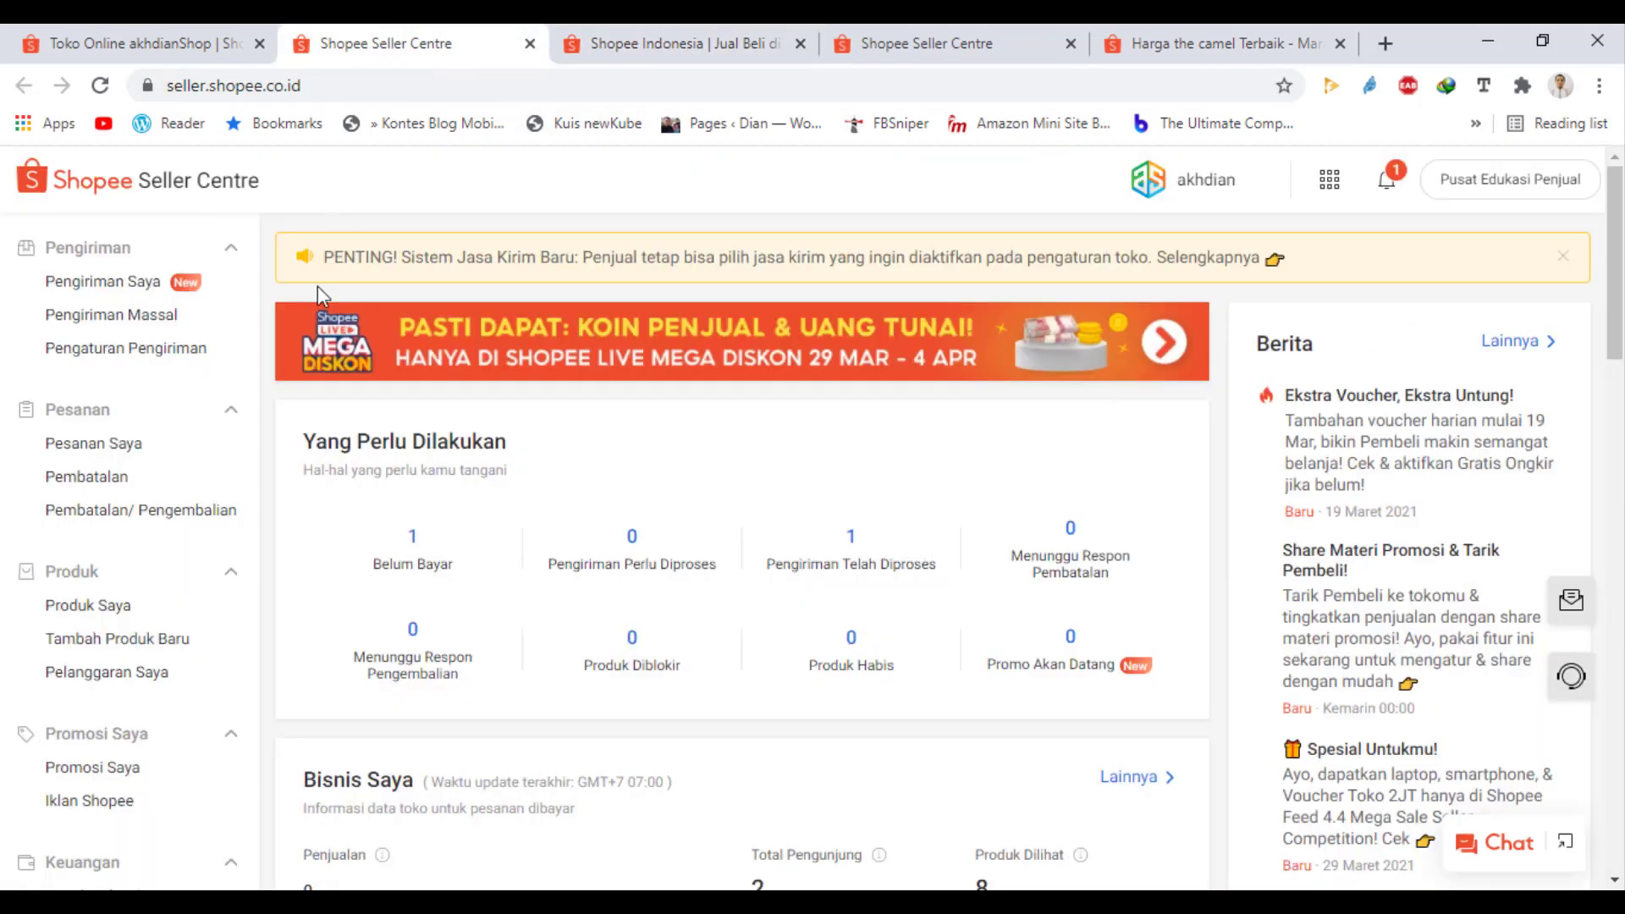
left_click(107, 801)
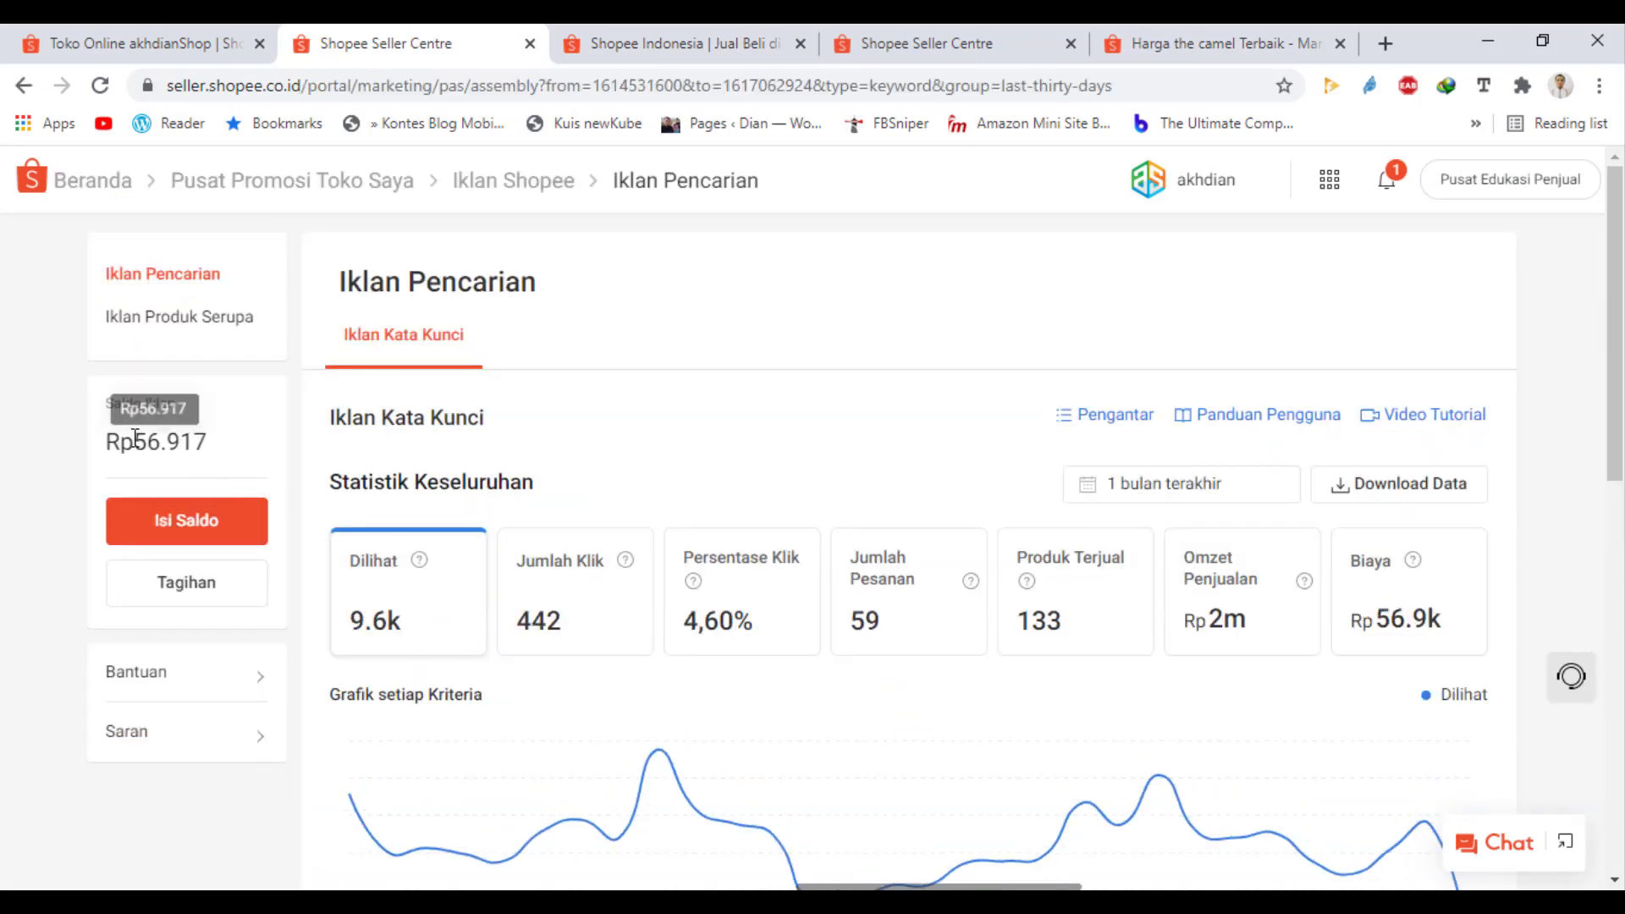
- Examine the ad balance and the last month's overall and per-product statistics of the keyword ads
left_click_drag(133, 444, 209, 444)
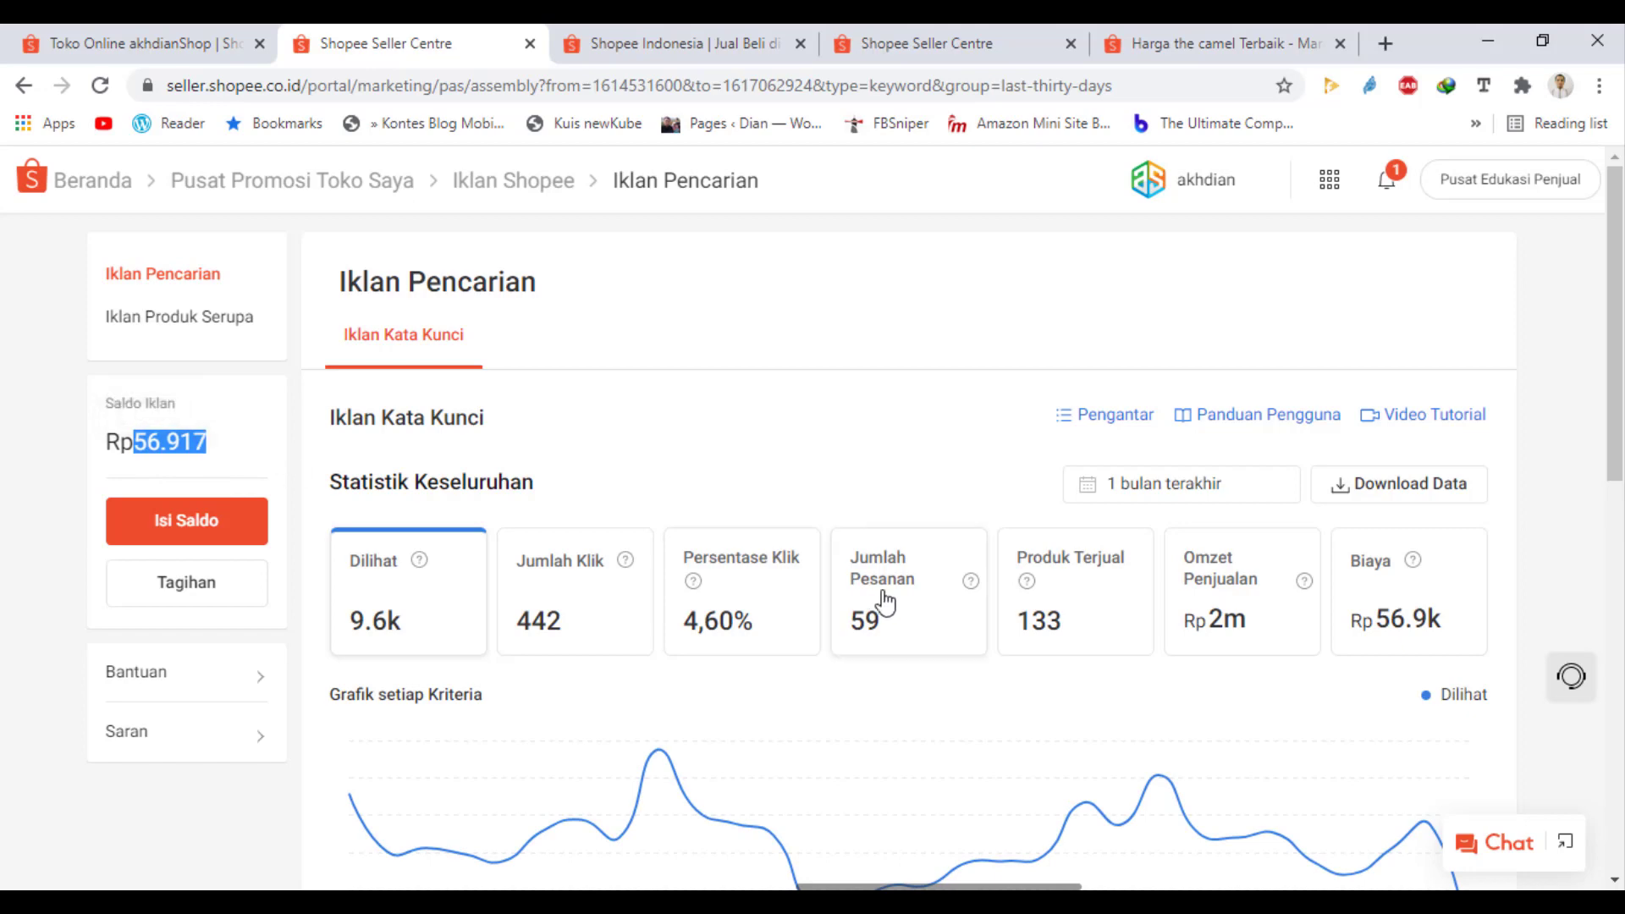
scroll(899, 605, "down", 1)
scroll(899, 604, "down", 5)
scroll(942, 528, "down", 3)
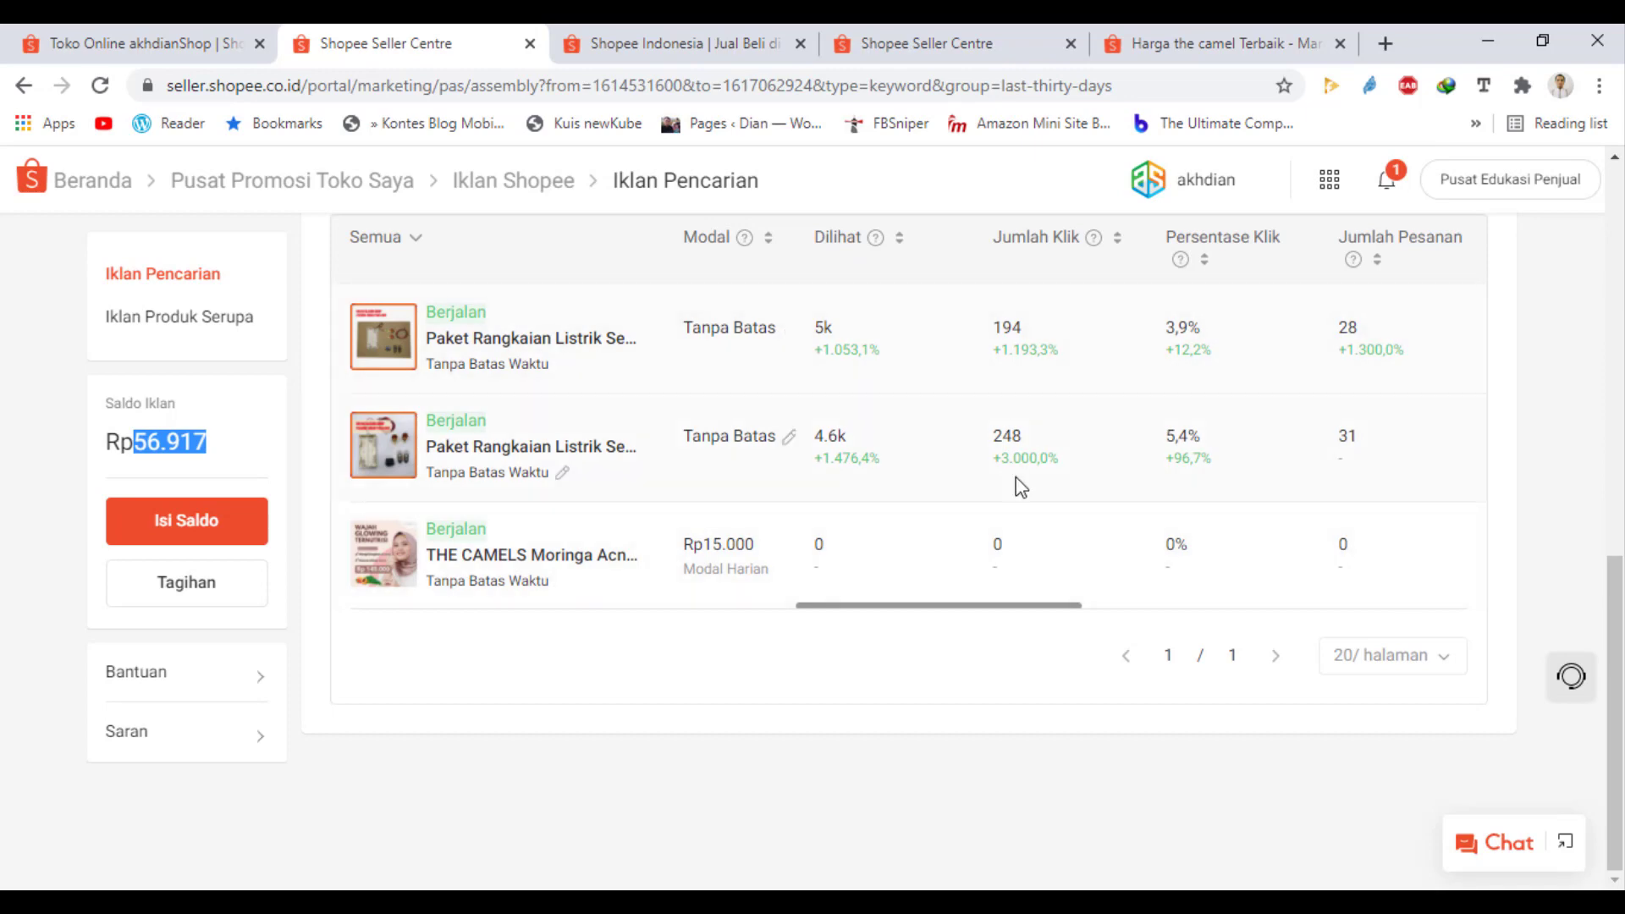
scroll(1013, 464, "up", 8)
- Set the keyword ad statistics period to today (Hari ini) and review the overall figures, chart and product table
left_click(1145, 403)
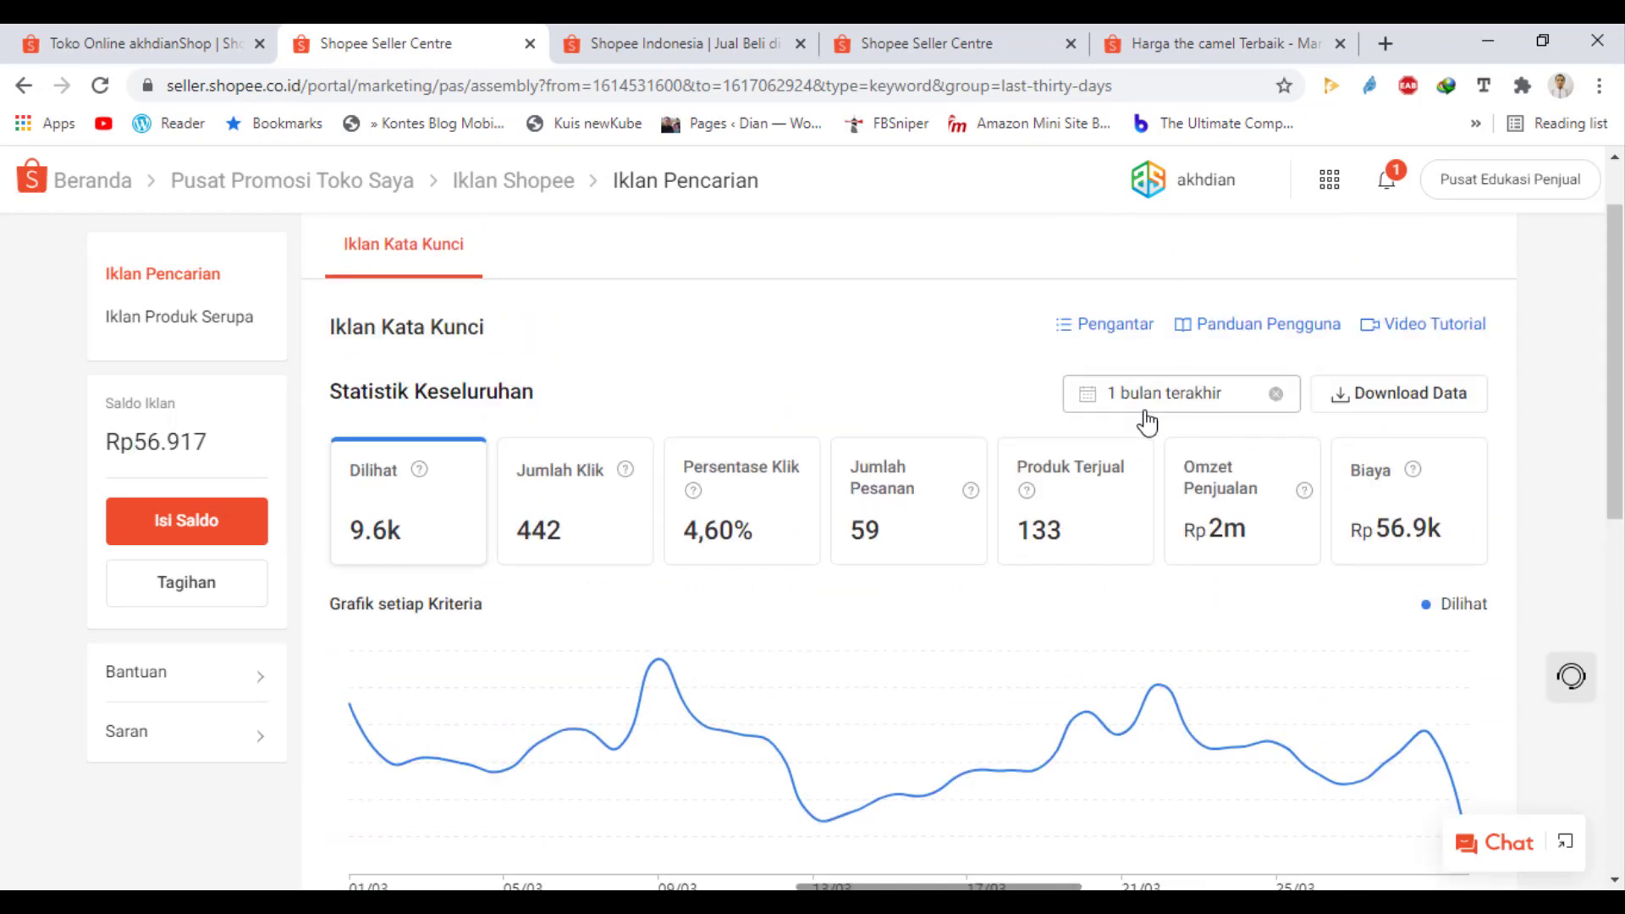
left_click(524, 455)
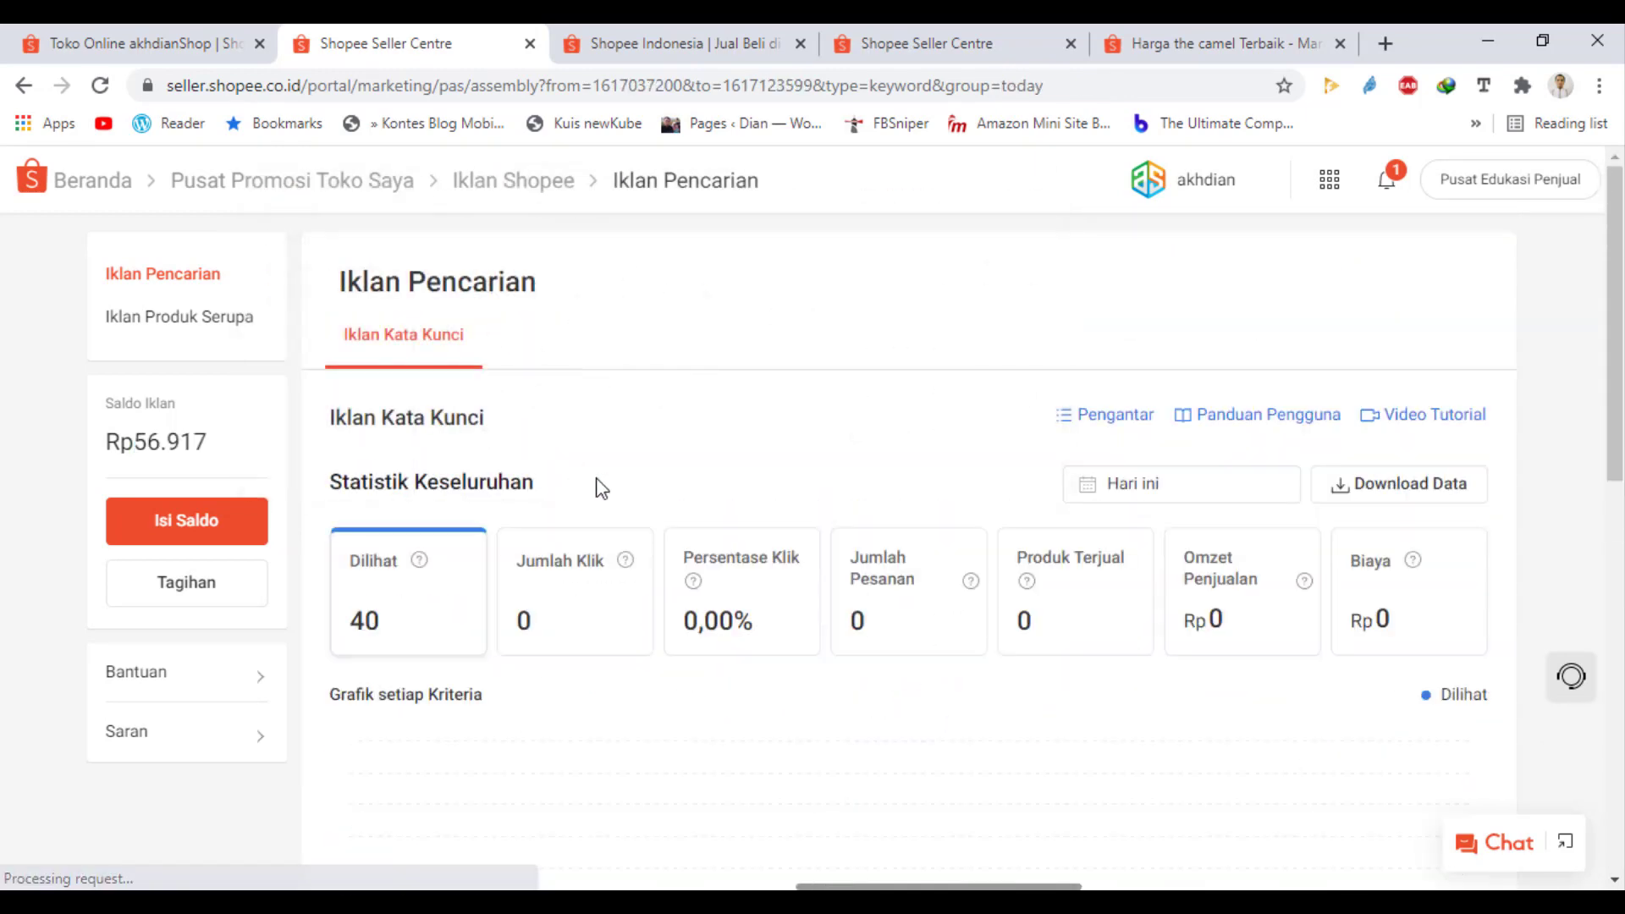
scroll(1170, 648, "down", 5)
scroll(1159, 625, "up", 5)
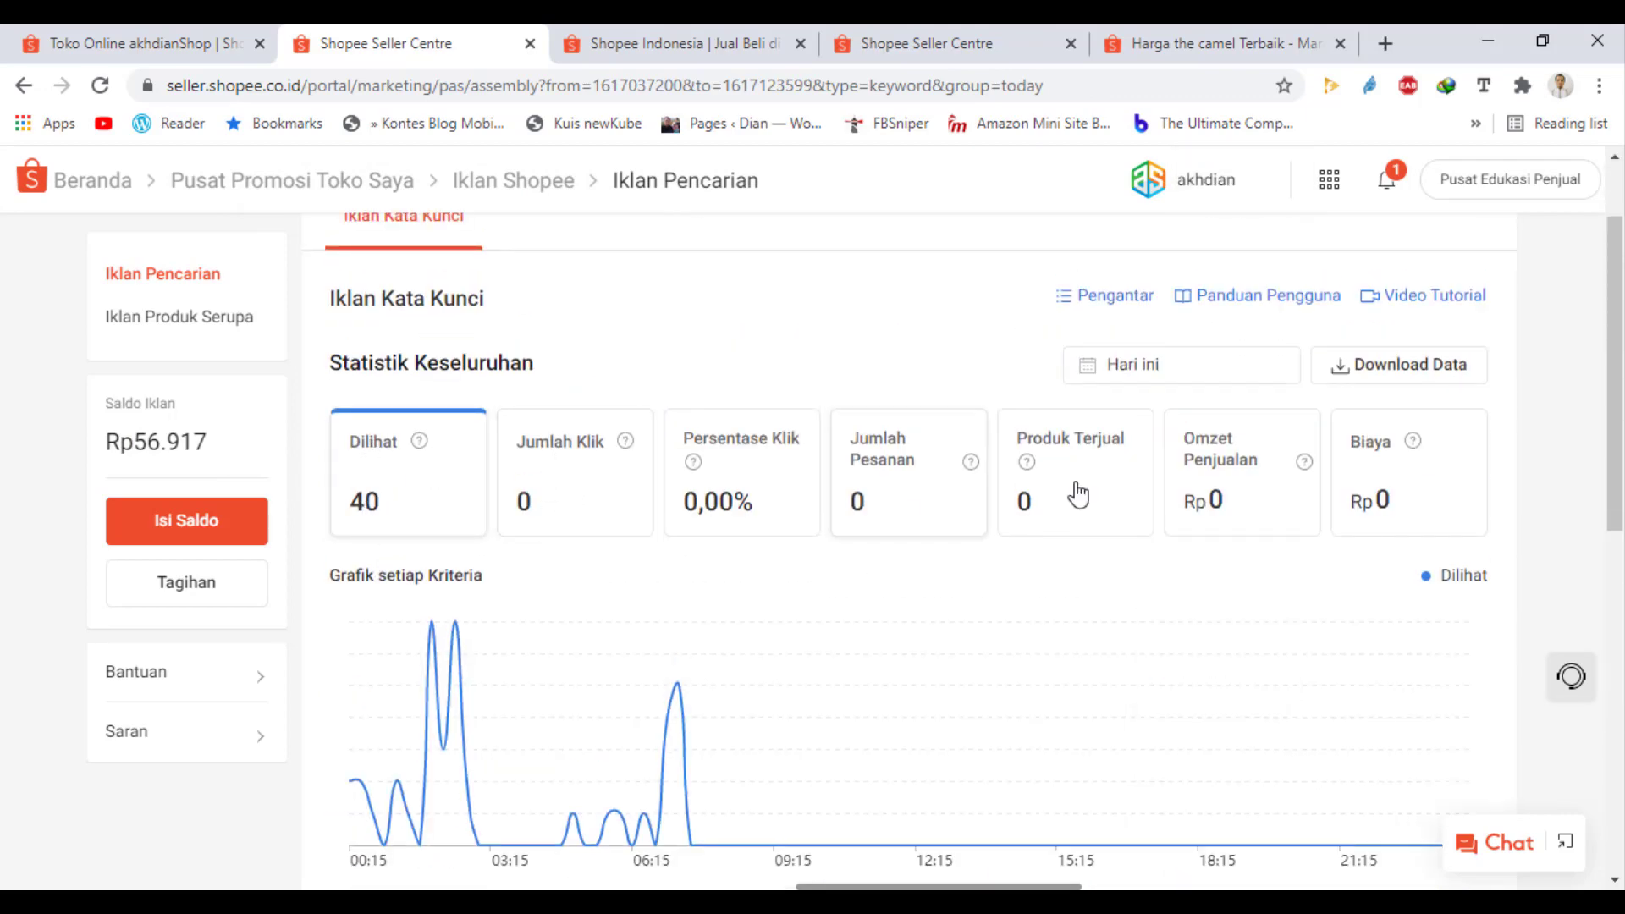
scroll(1092, 687, "down", 5)
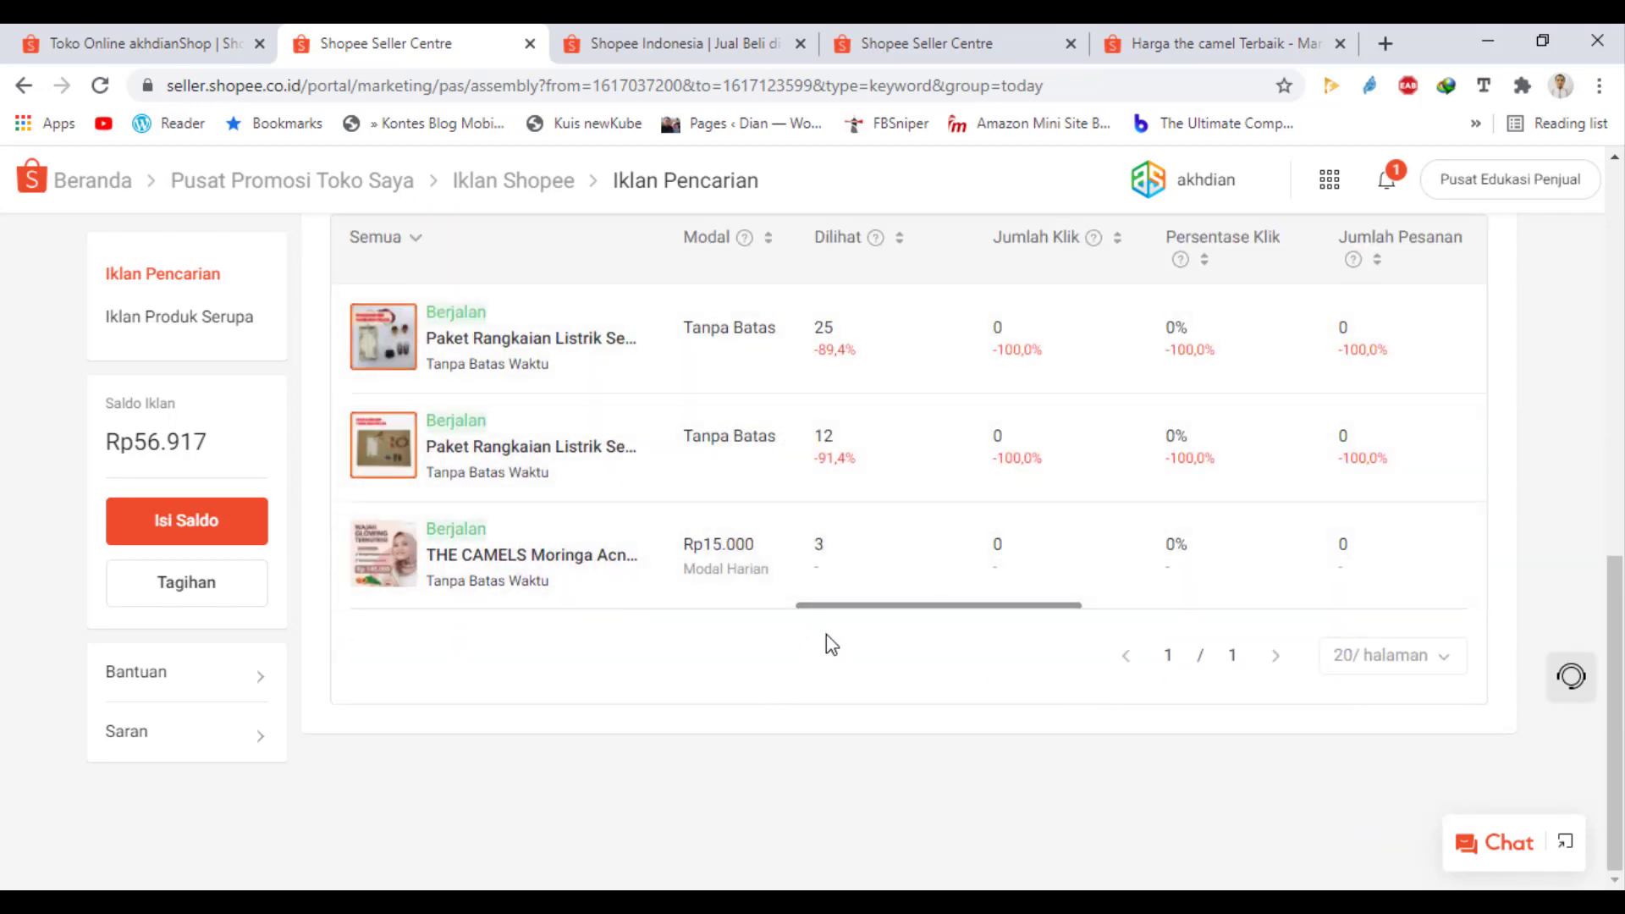
scroll(829, 644, "up", 1)
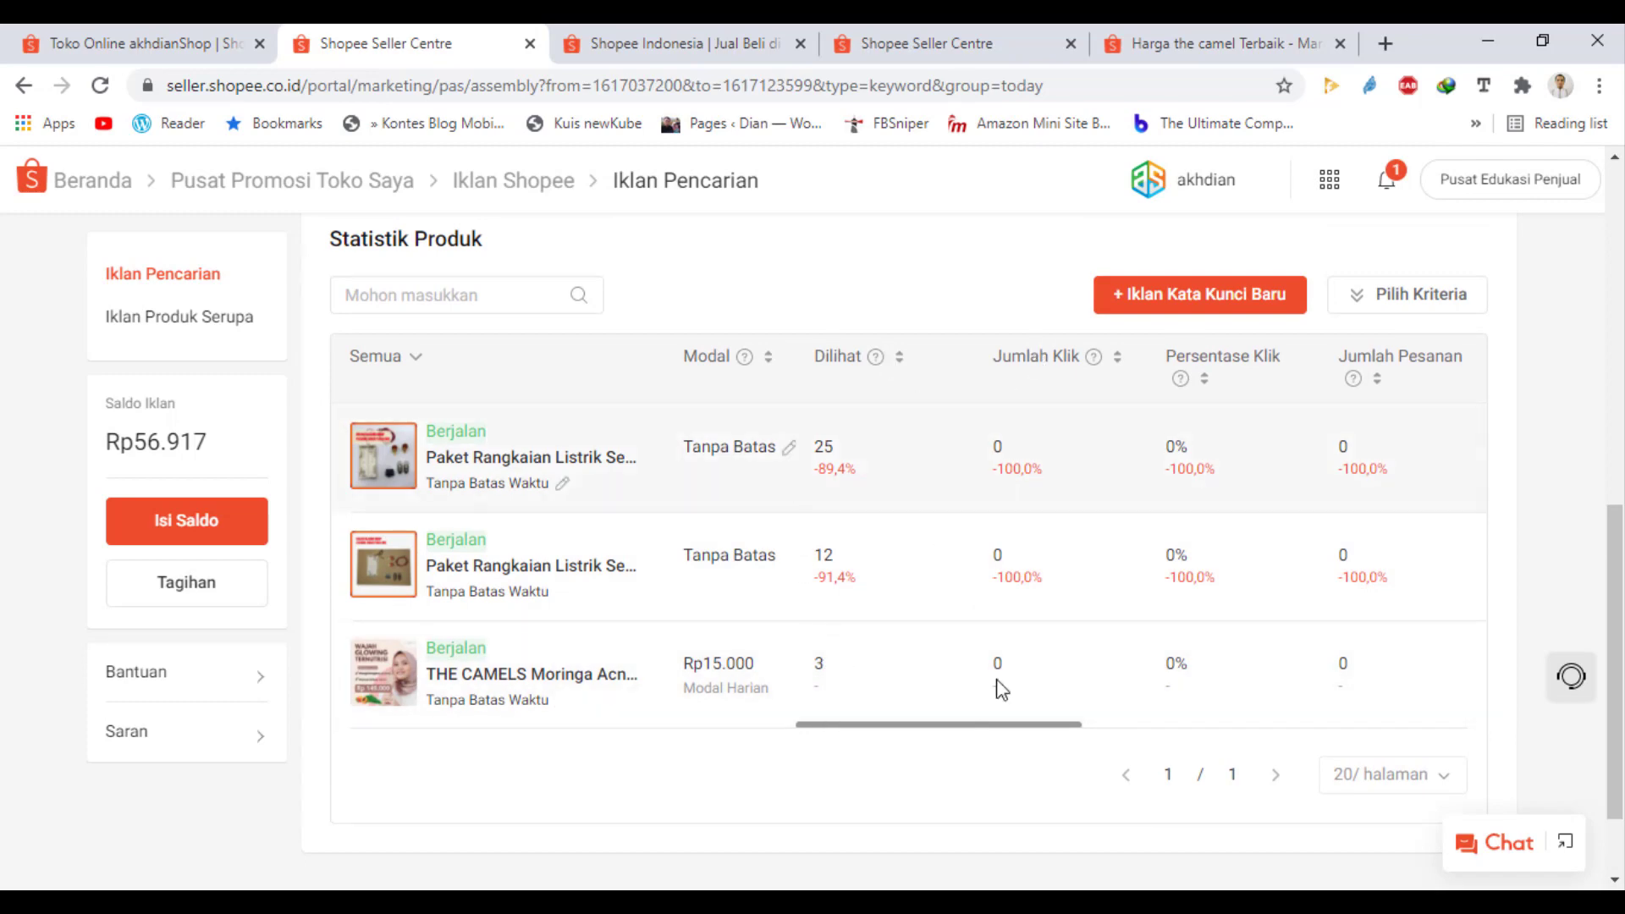
- Examine the remaining product statistics columns, from sales revenue and cost to ad effectiveness and CIR, and recheck the overall figures
left_click_drag(1074, 726, 914, 725)
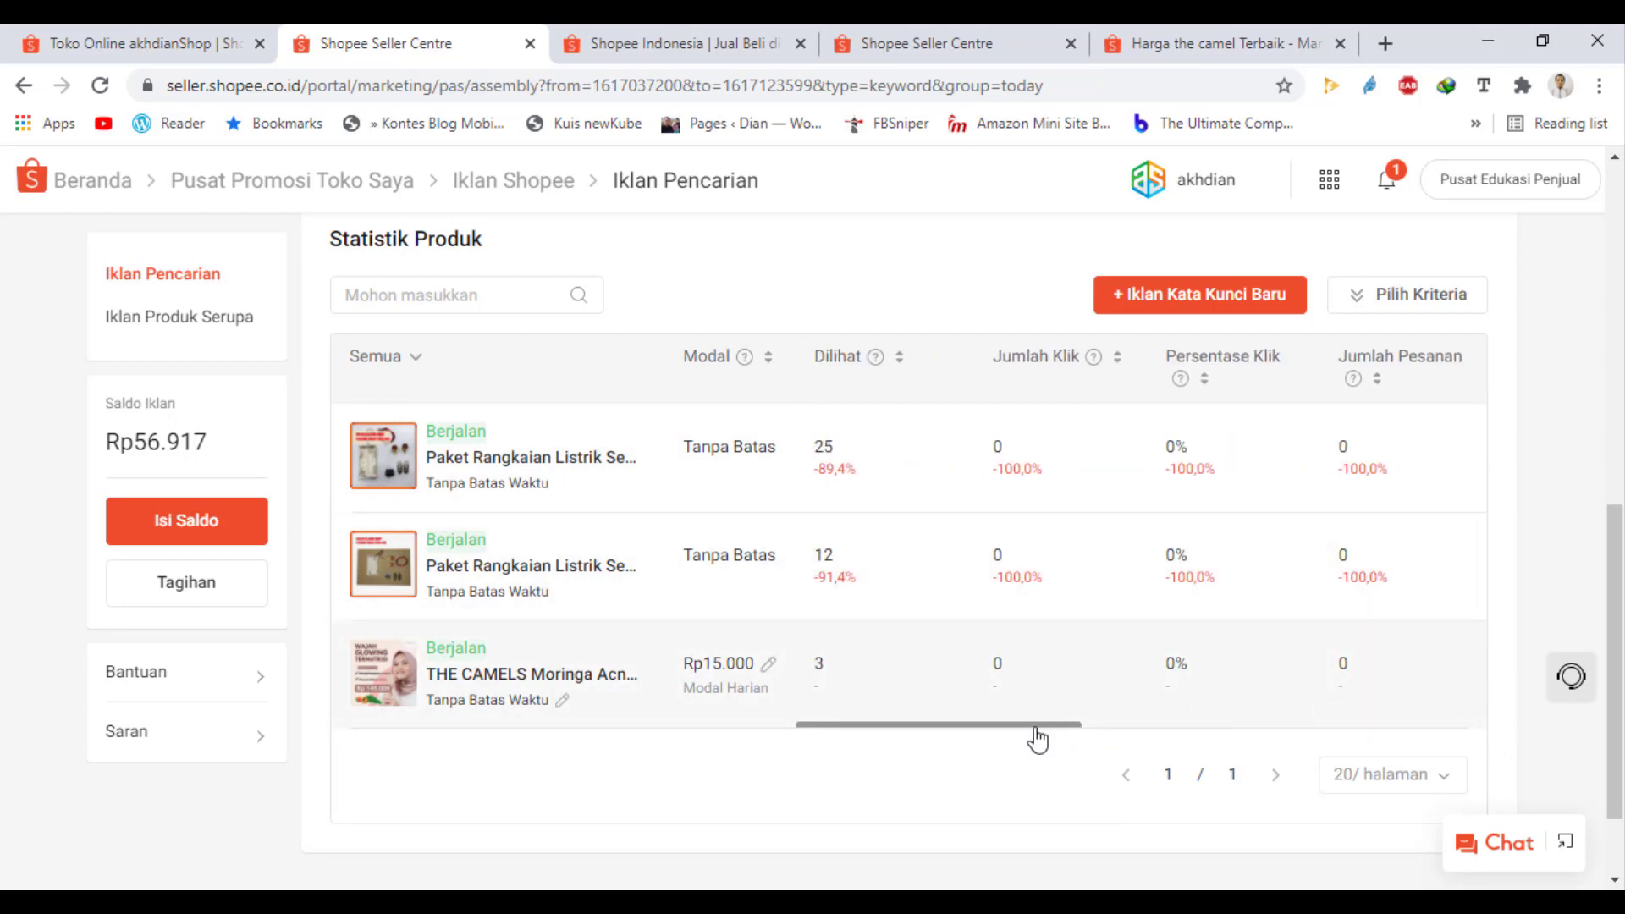
left_click_drag(1033, 736, 1511, 762)
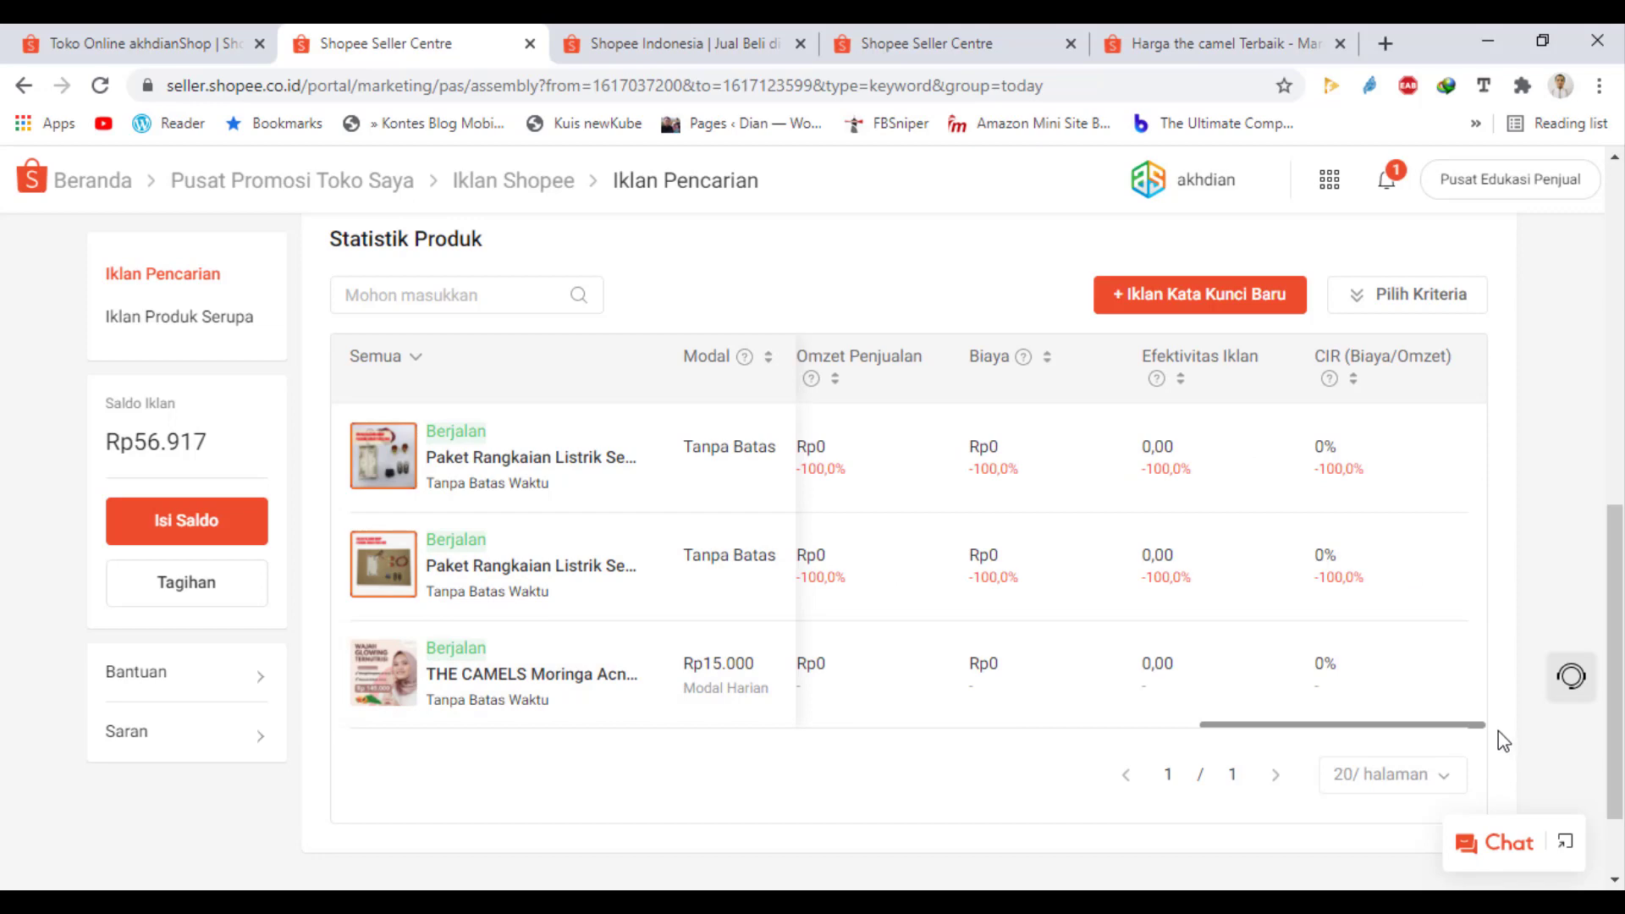
scroll(672, 508, "up", 10)
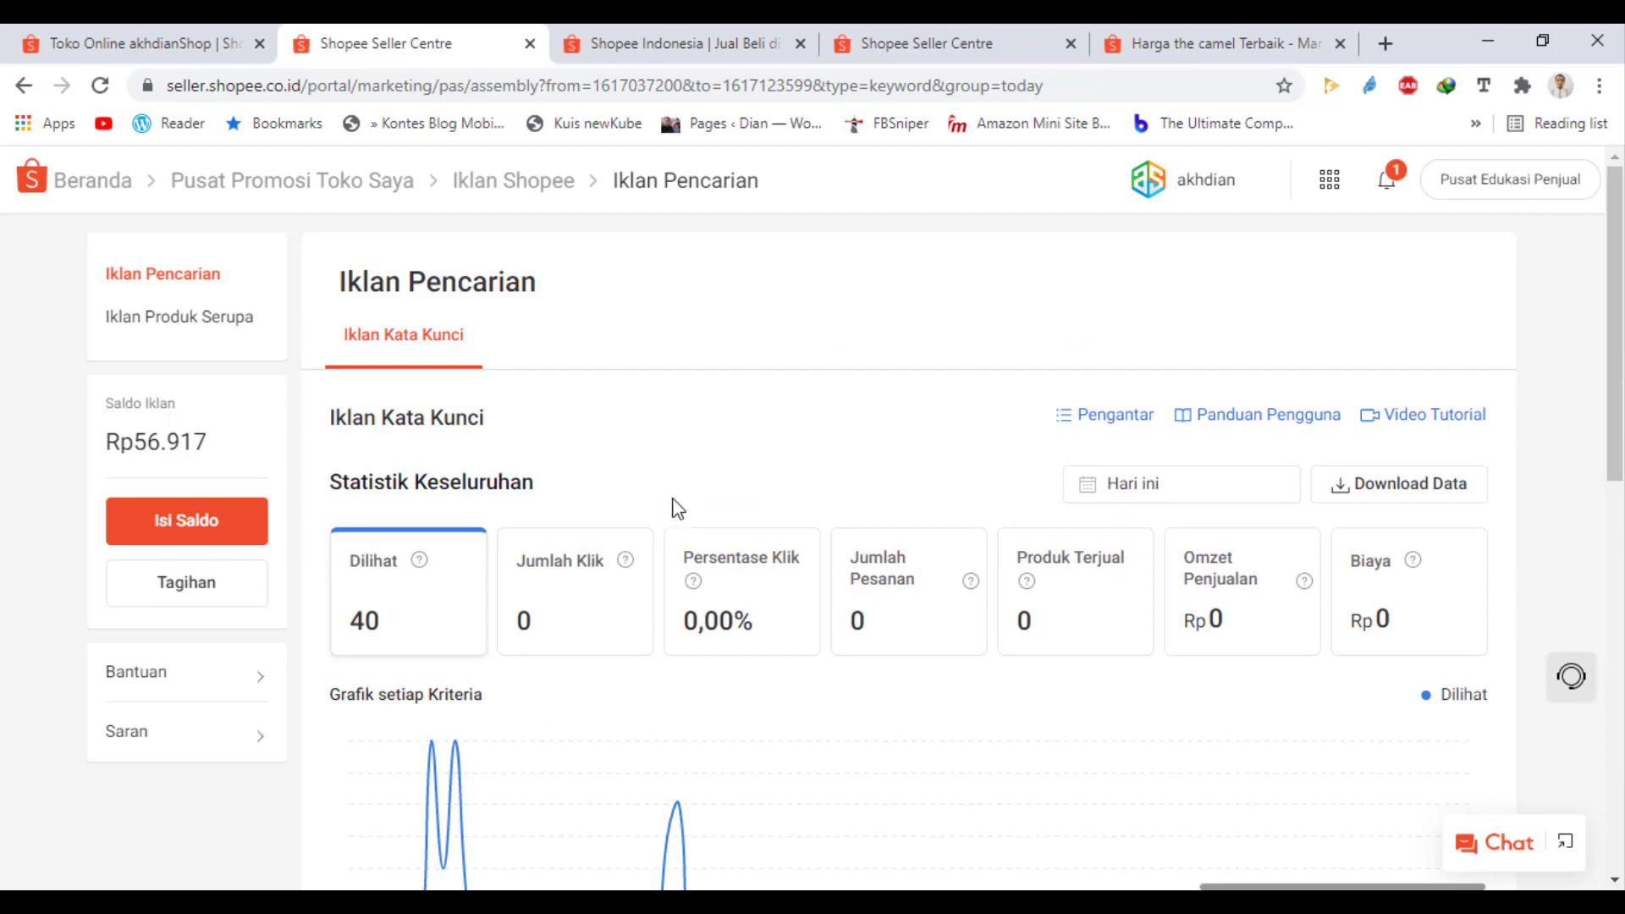
scroll(677, 508, "down", 8)
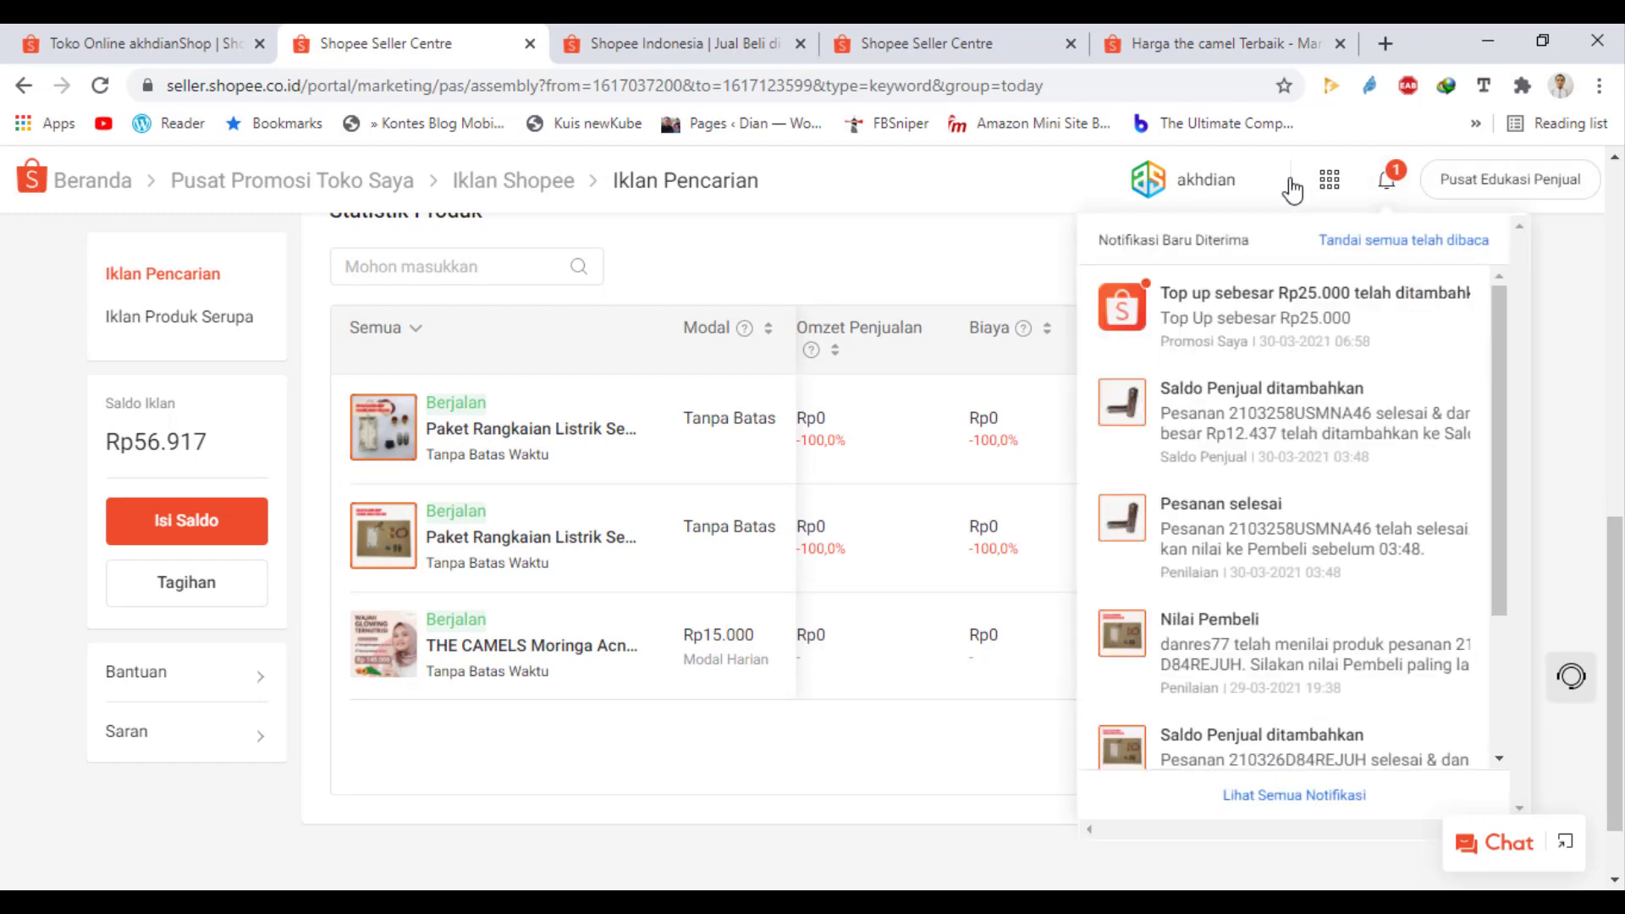
- View all Seller Centre notifications, including the ad balance top-up, and return to the Shopee ads page to inspect today's views chart
left_click(1388, 190)
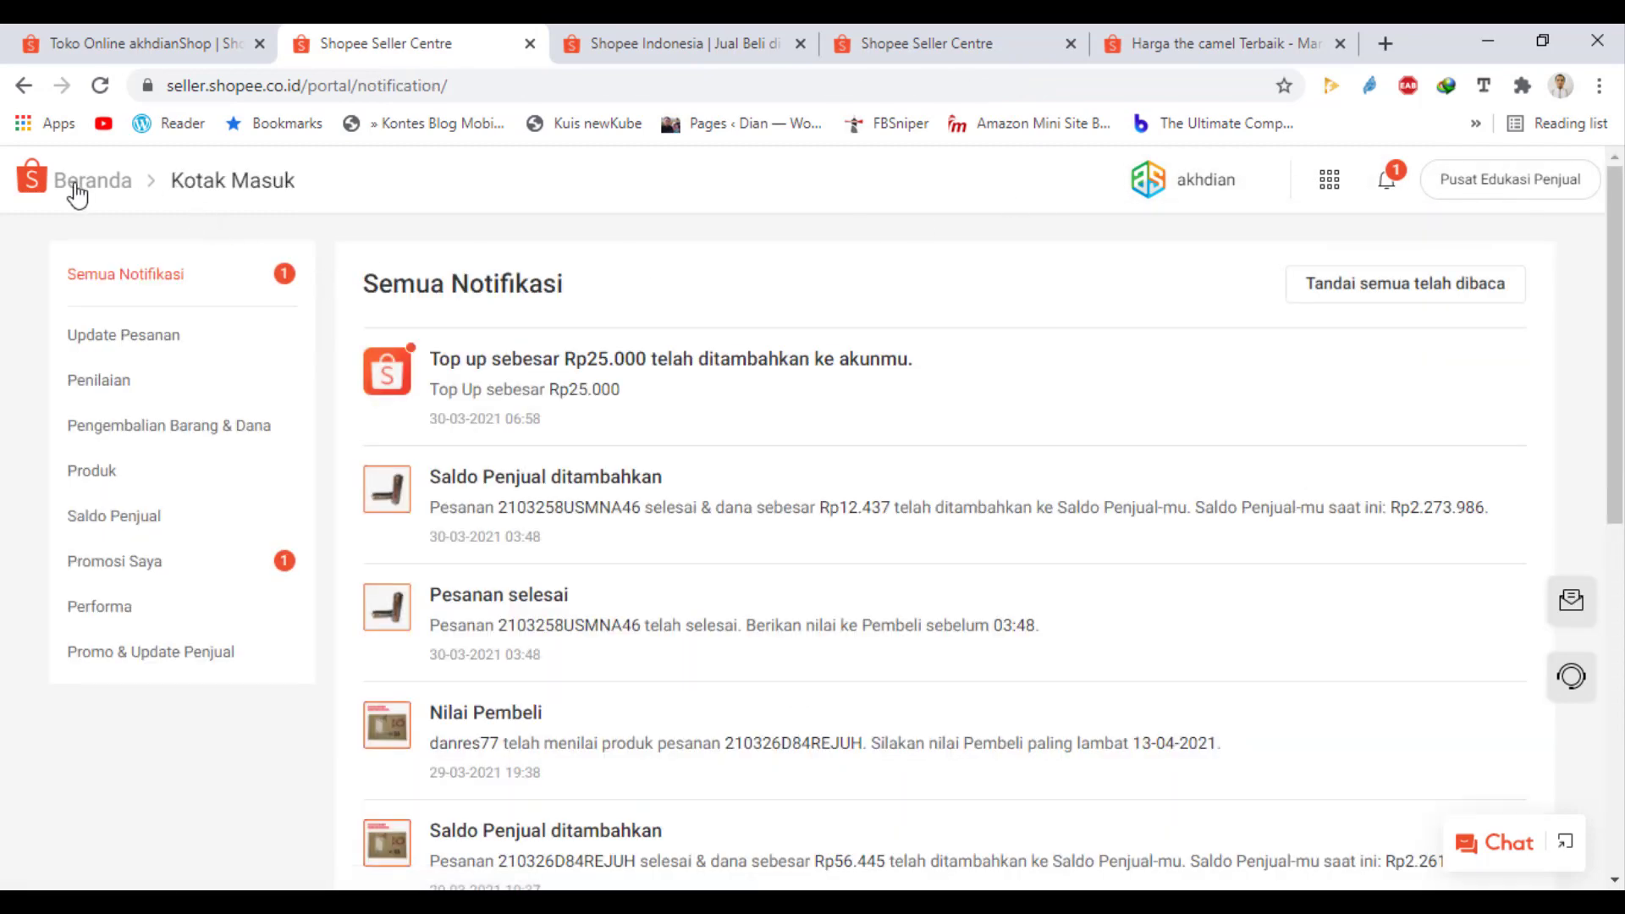
left_click(77, 194)
left_click(93, 802)
scroll(779, 415, "down", 3)
scroll(780, 416, "down", 2)
mouse_move(755, 374)
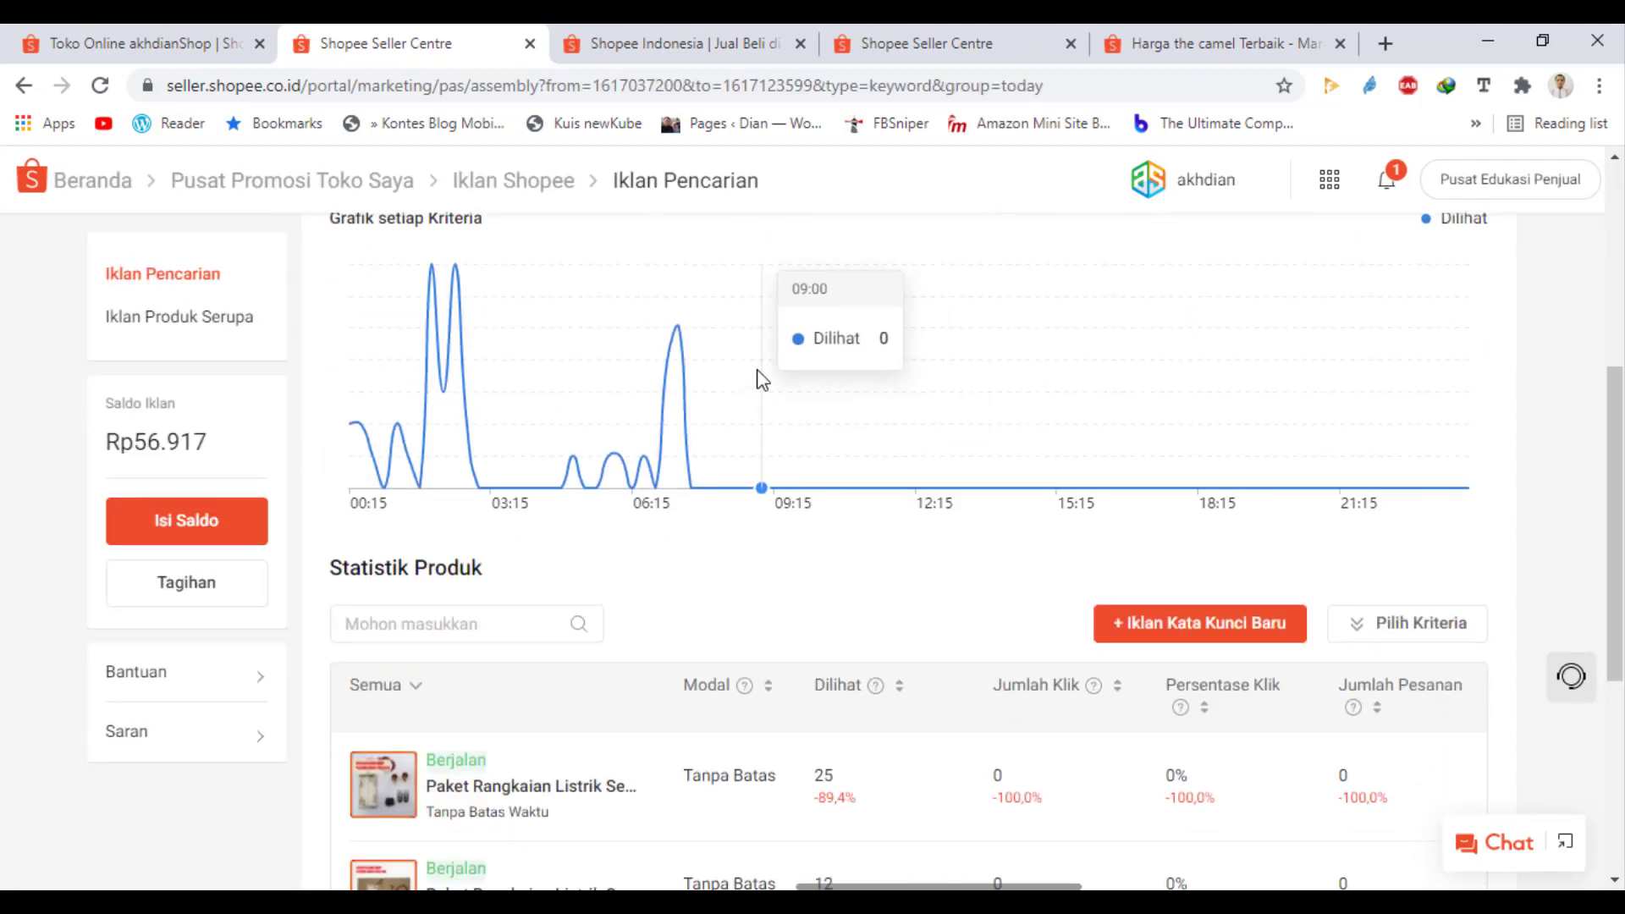